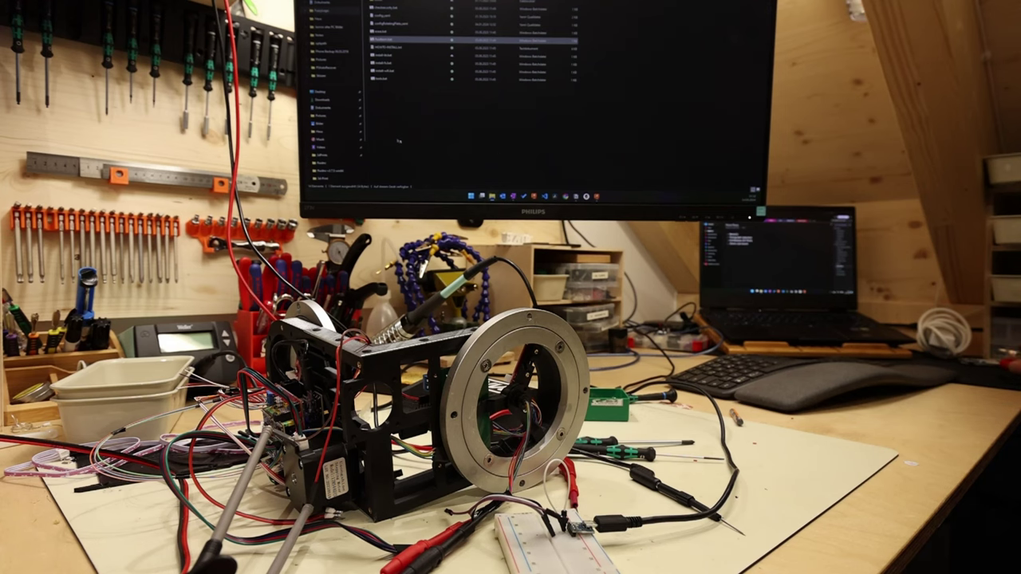
pyautogui.doubleClick(384, 40)
pyautogui.moveTo(476, 119); pyautogui.dragTo(461, 44)
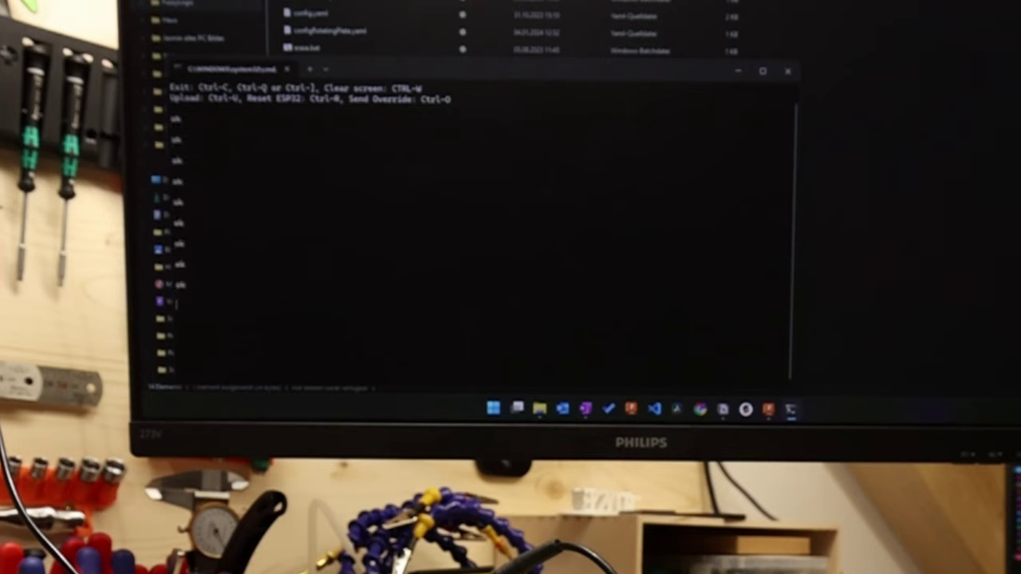
pyautogui.press('Return')
pyautogui.press('Return')
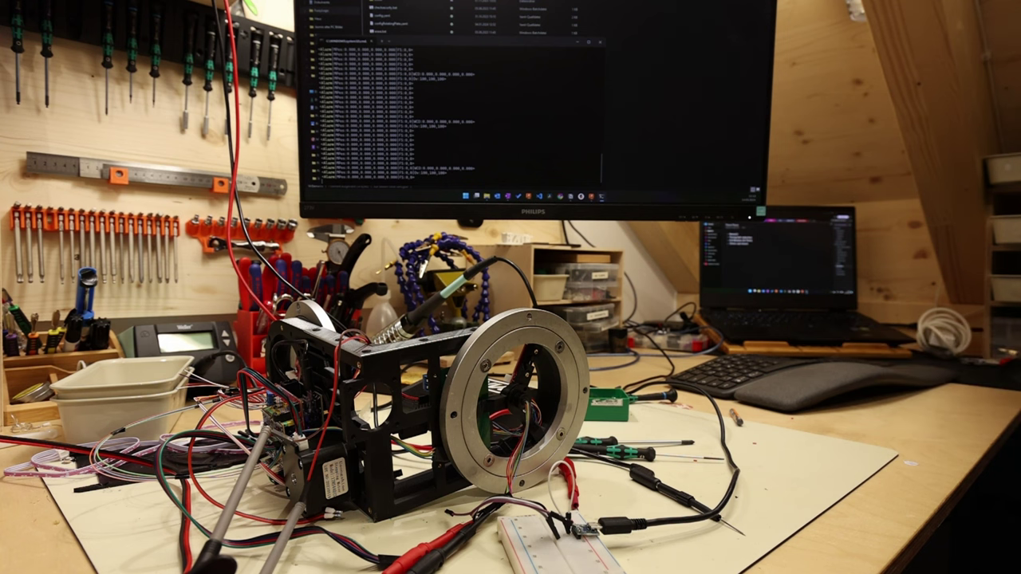
pyautogui.click(600, 41)
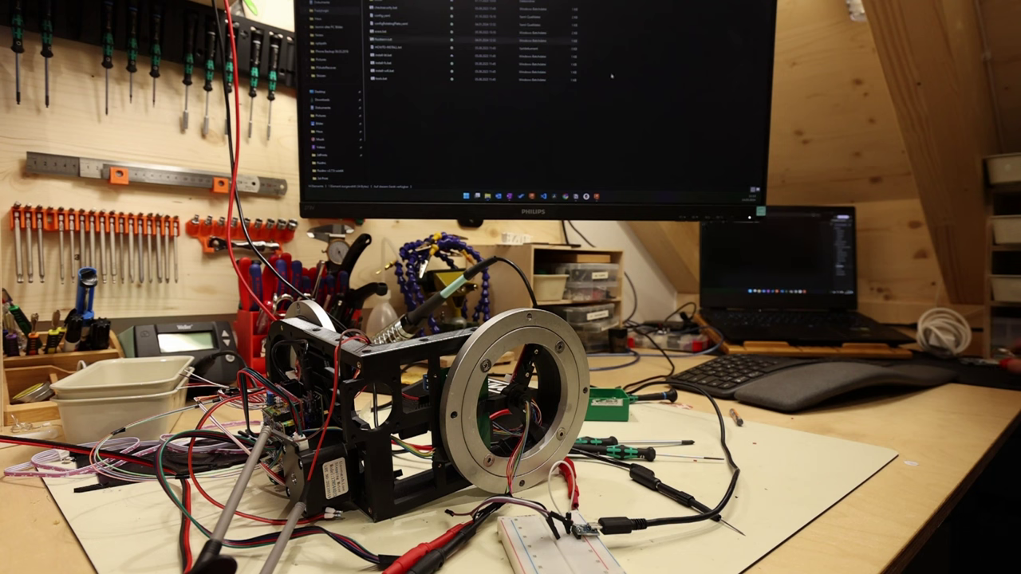
pyautogui.moveTo(549, 86); pyautogui.dragTo(549, 40)
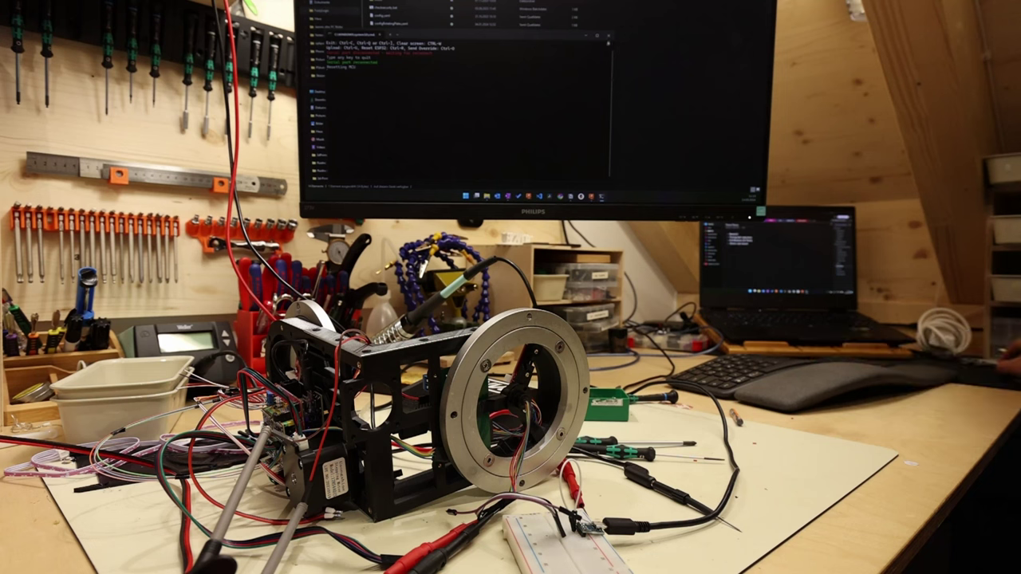
pyautogui.click(609, 36)
pyautogui.doubleClick(391, 39)
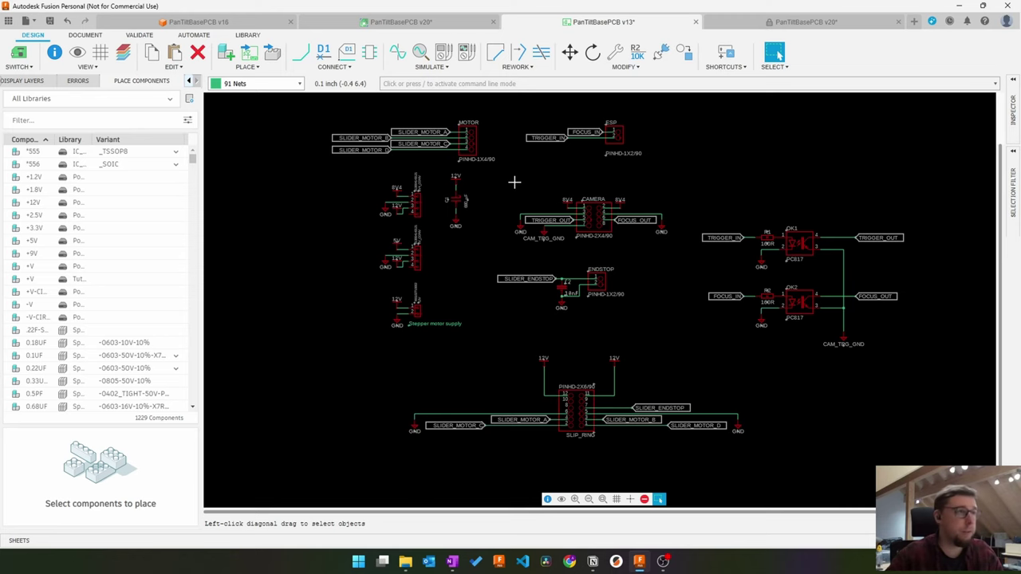
# Step: Examine the MOTOR header wiring, the 8V4 and 5V converter connectors, capacitor C1 and the 12V stepper motor supply in the schematic
pyautogui.scroll(5, 479, 196)
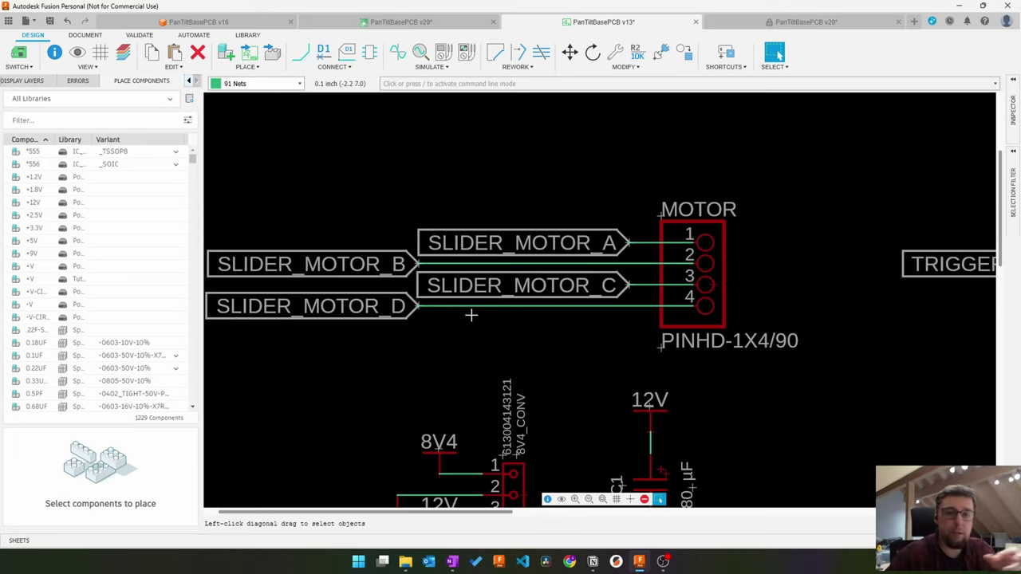
pyautogui.scroll(-2, 471, 317)
pyautogui.moveTo(535, 484); pyautogui.dragTo(542, 241, button='middle')
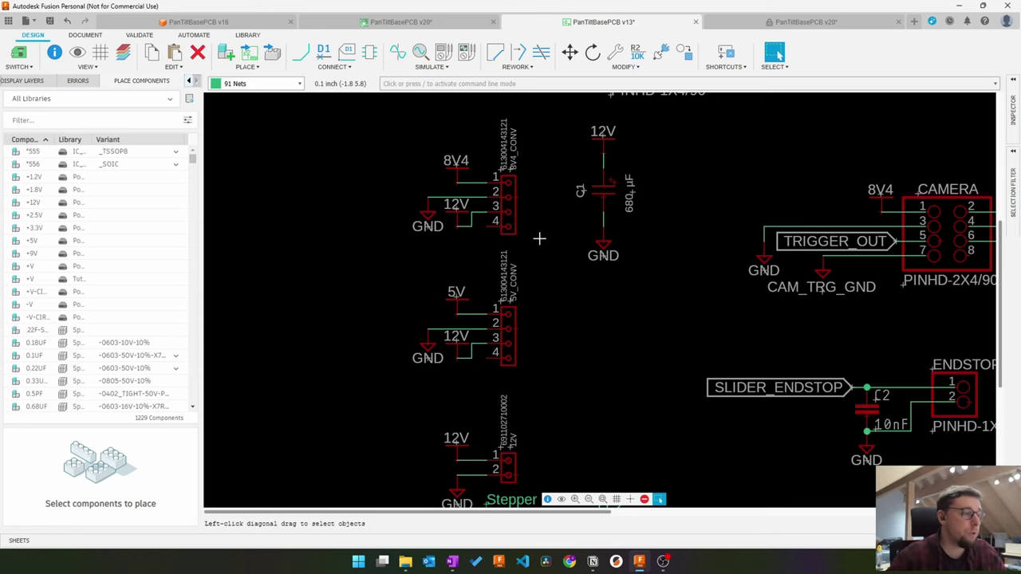
pyautogui.moveTo(535, 214); pyautogui.dragTo(543, 254, button='middle')
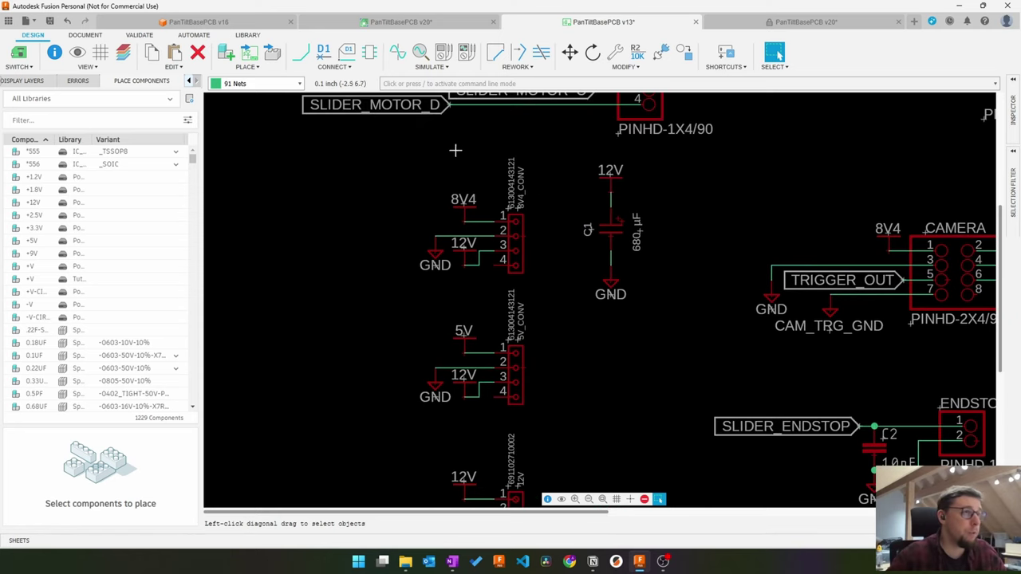
pyautogui.scroll(2, 383, 254)
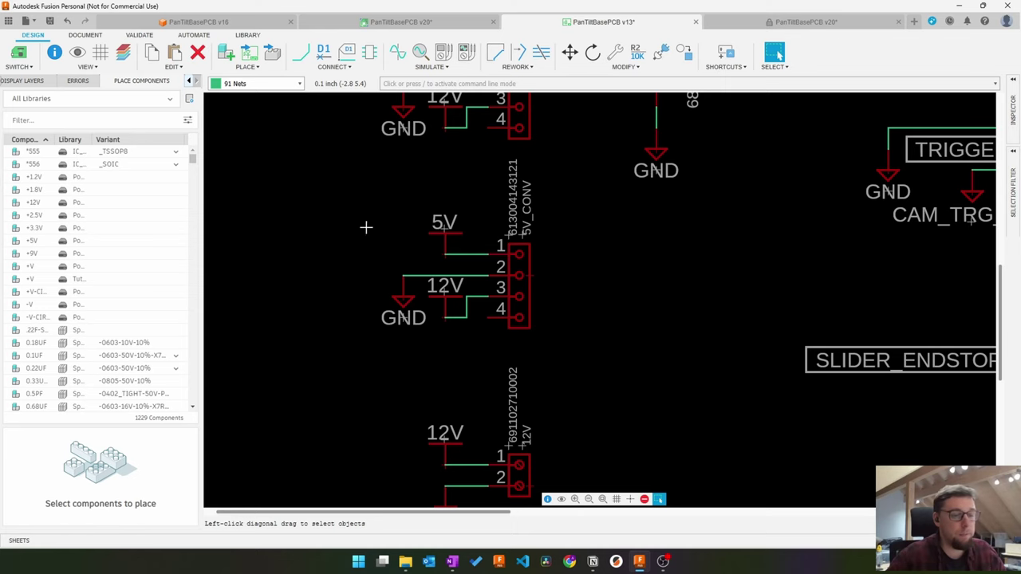
pyautogui.scroll(-2, 366, 227)
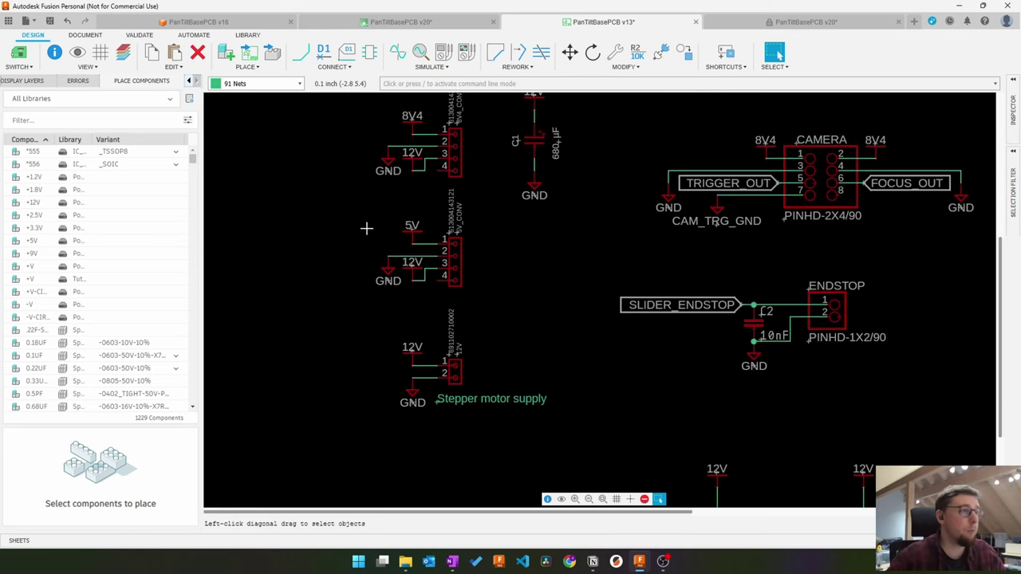
pyautogui.scroll(3, 433, 429)
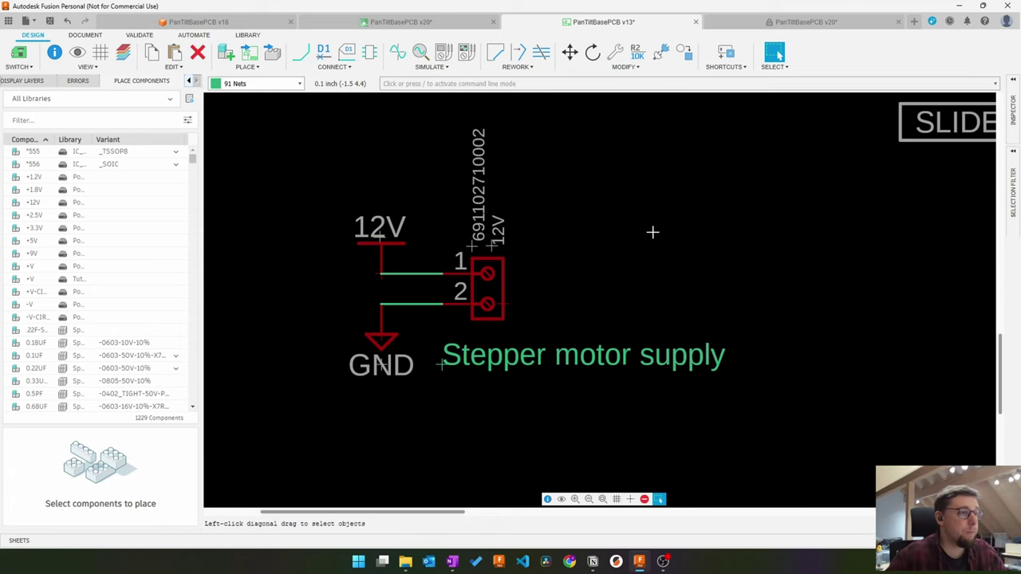
pyautogui.scroll(-2, 618, 235)
pyautogui.scroll(-3, 618, 235)
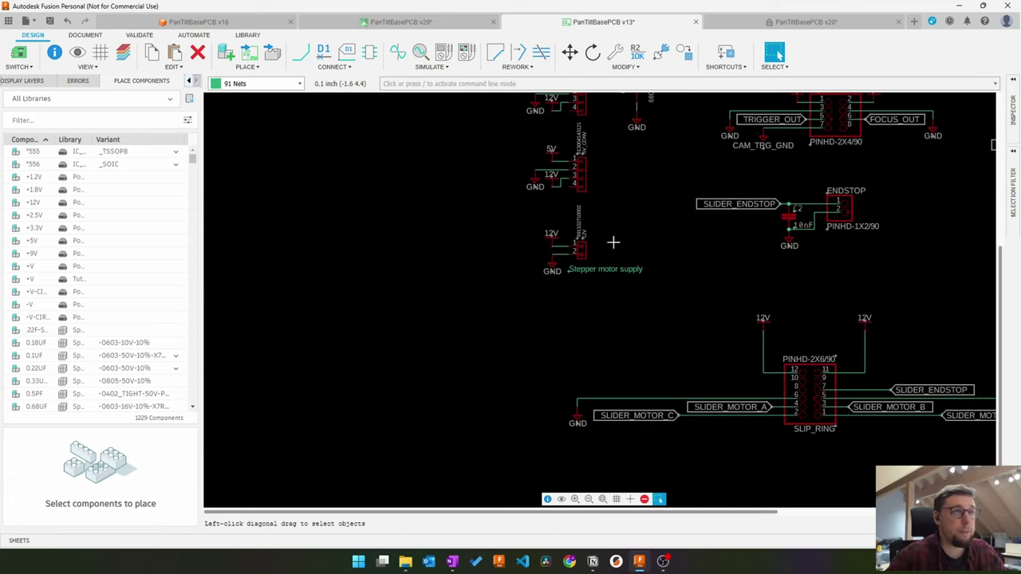
# Step: Examine the ESP header's TRIGGER_IN and FOCUS_IN signals and the PC817 optocoupler circuits OK1 and OK2 they feed
pyautogui.scroll(5, 639, 227)
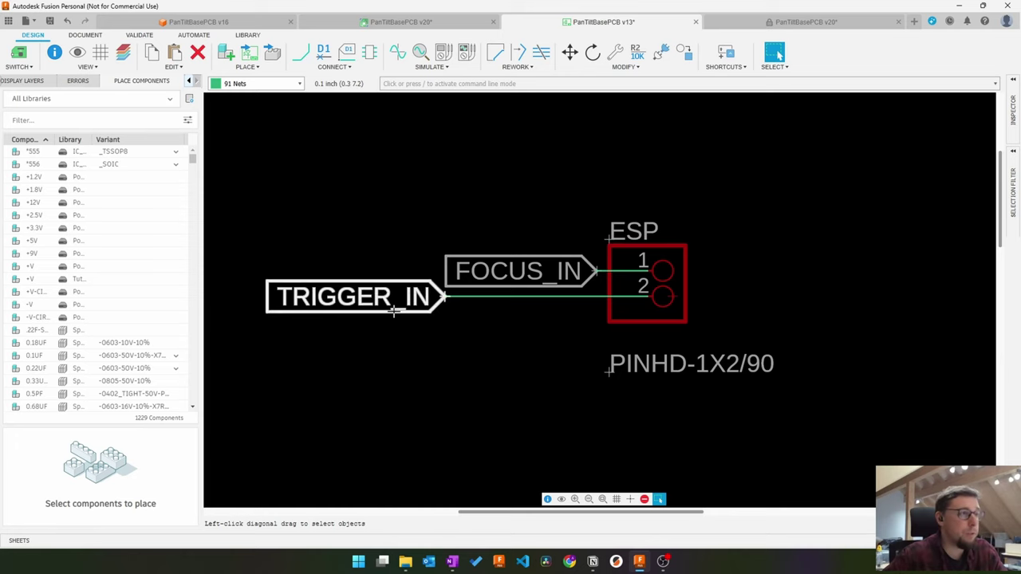
pyautogui.scroll(-6, 528, 343)
pyautogui.moveTo(777, 361); pyautogui.dragTo(547, 140, button='middle')
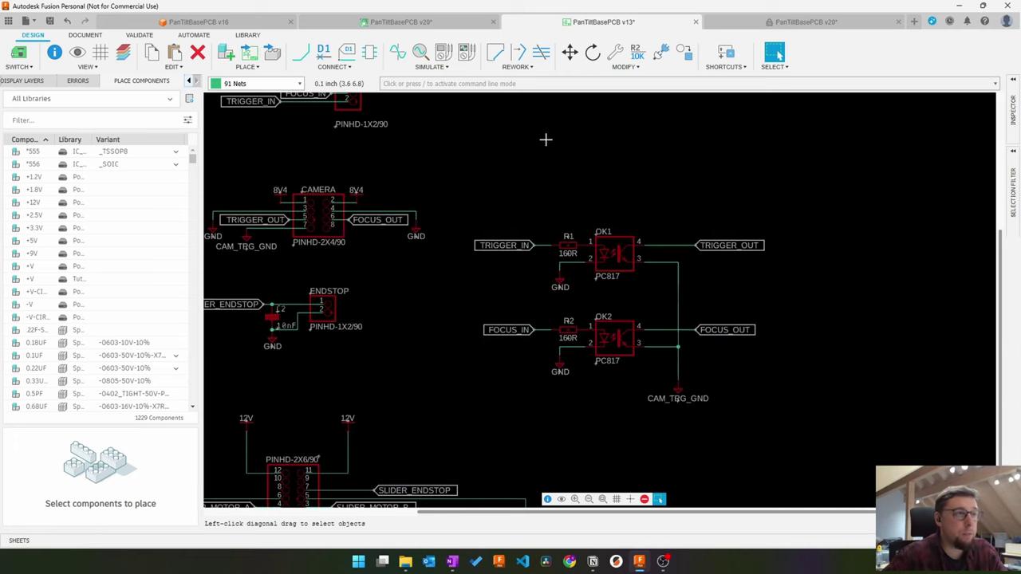
pyautogui.scroll(3, 662, 330)
pyautogui.scroll(-1, 642, 271)
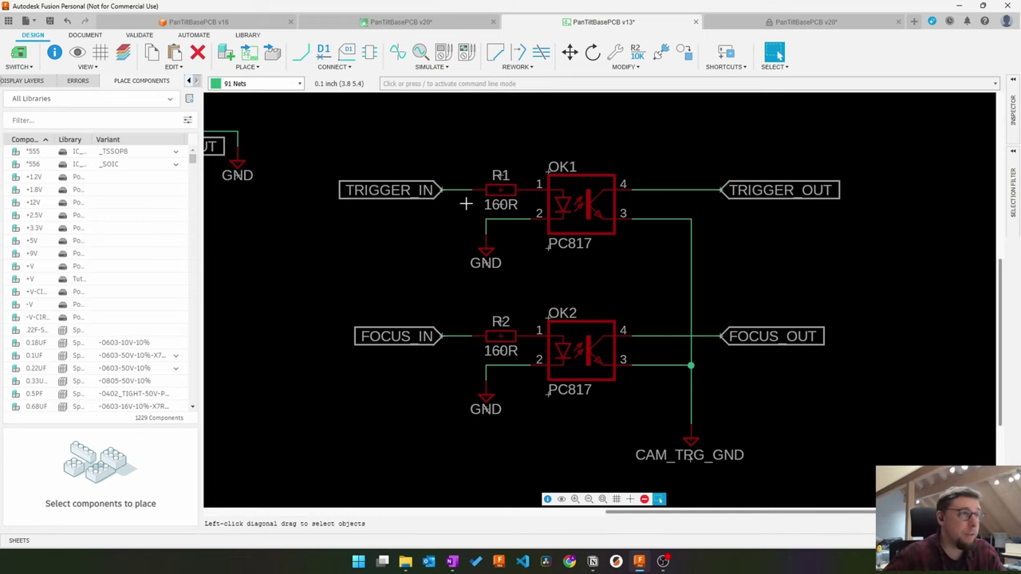
pyautogui.scroll(-2, 468, 202)
pyautogui.scroll(2, 592, 267)
pyautogui.click(611, 180)
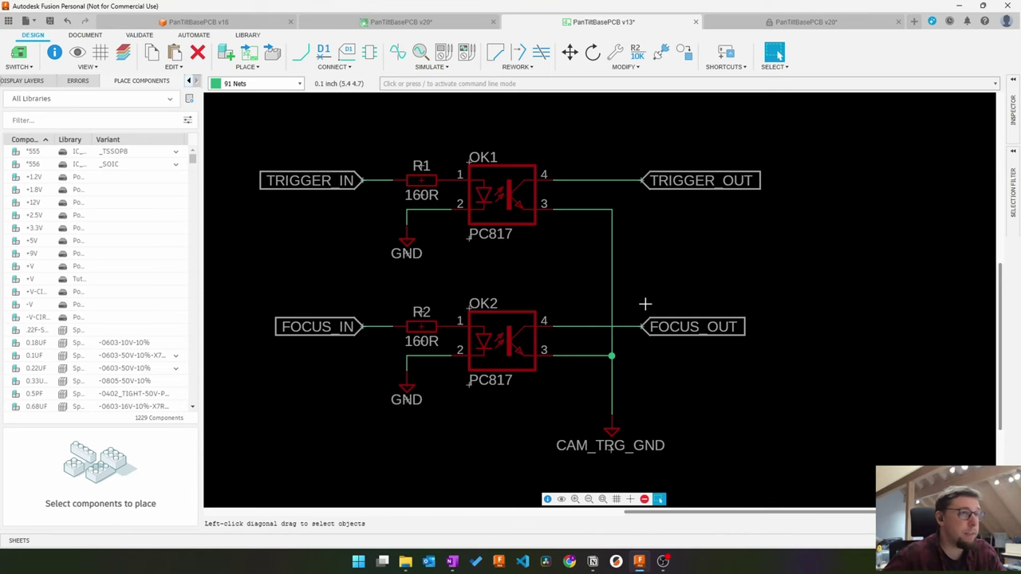
# Step: Inspect the CAMERA header's pin assignments, including the 8V4, TRIGGER_OUT, FOCUS_OUT and CAM_TRG_GND connections
pyautogui.scroll(-3, 583, 282)
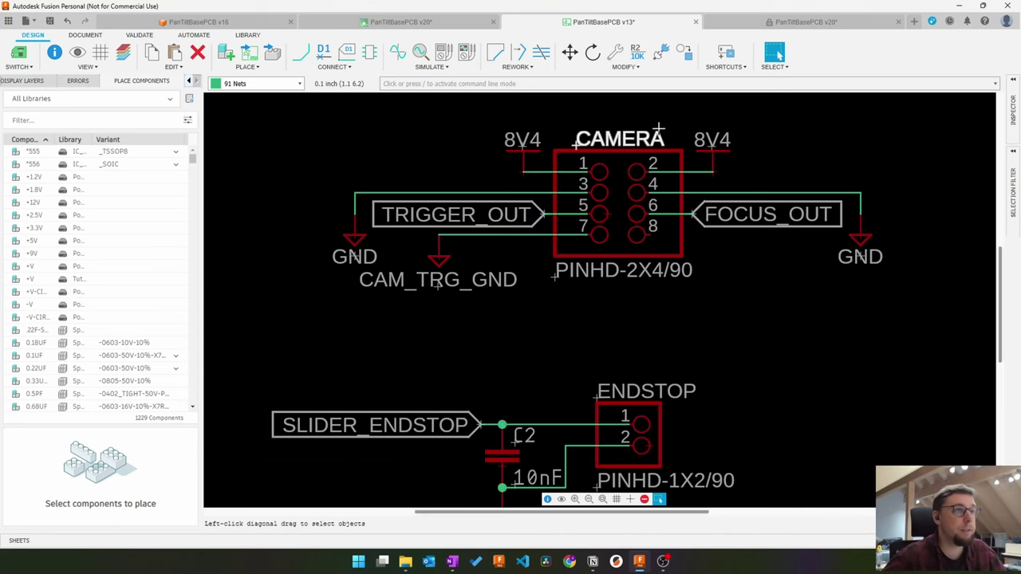
pyautogui.moveTo(659, 130); pyautogui.dragTo(626, 229, button='middle')
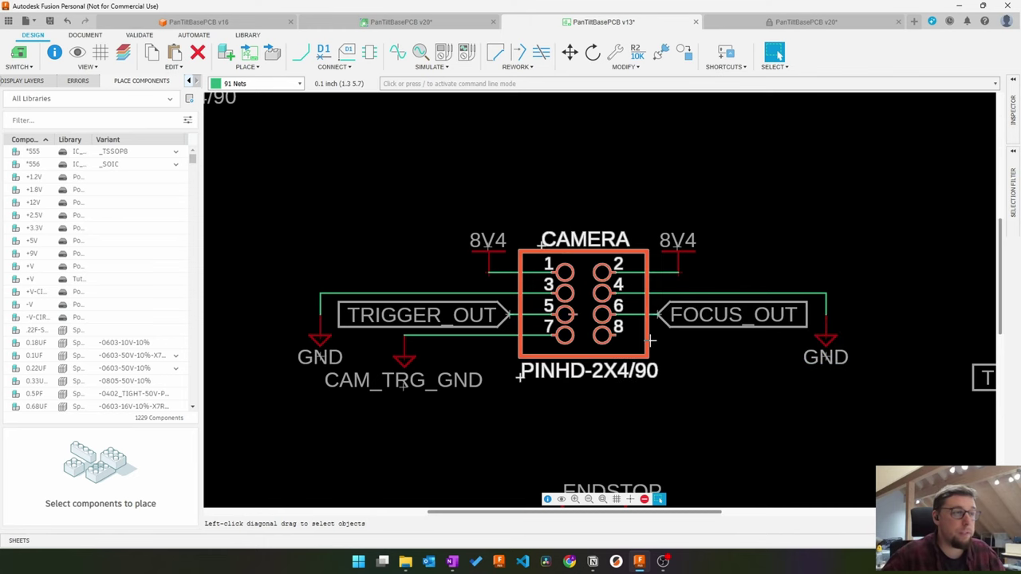
pyautogui.scroll(-3, 751, 385)
pyautogui.moveTo(751, 386); pyautogui.dragTo(577, 285, button='middle')
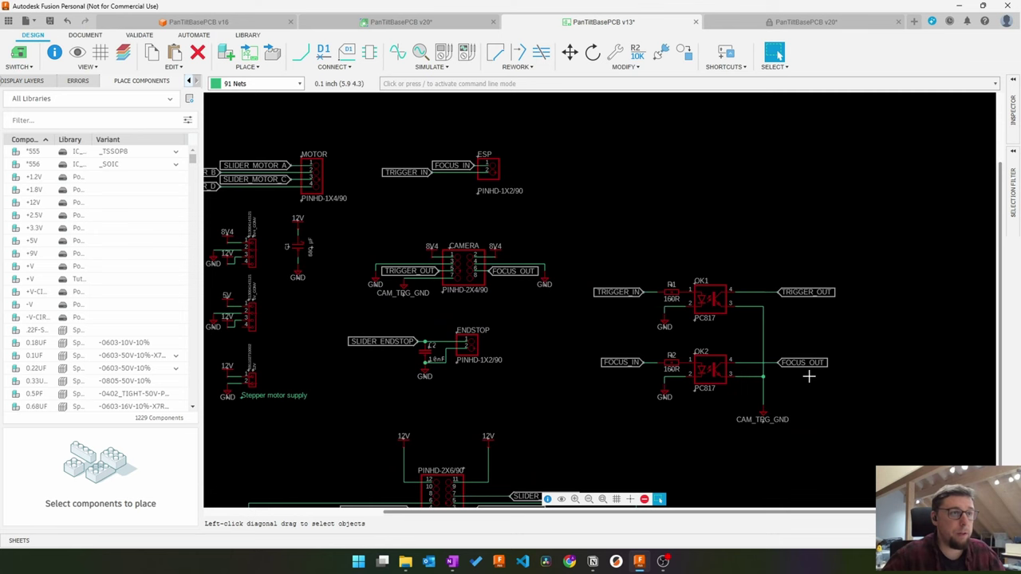
pyautogui.scroll(5, 385, 297)
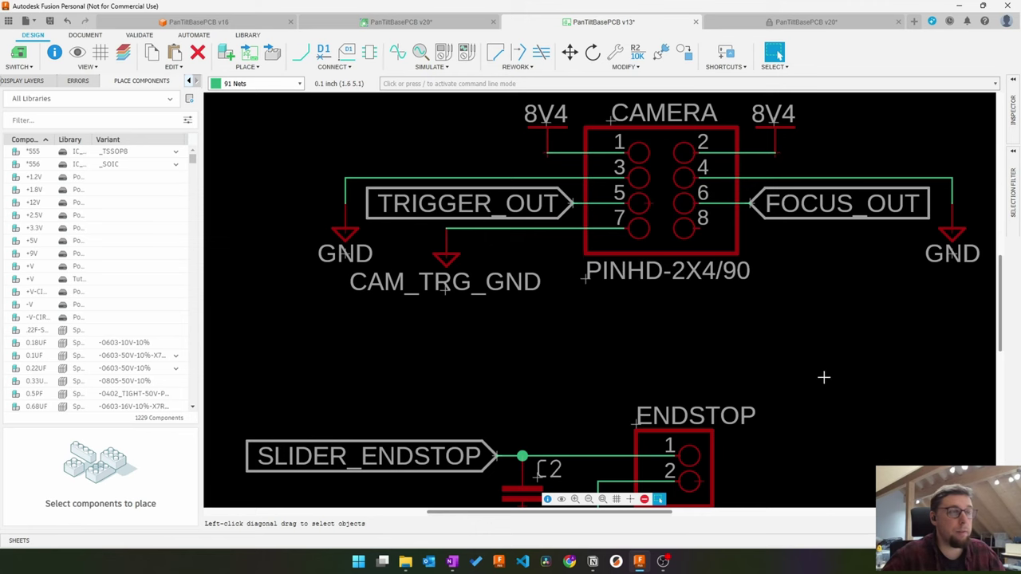
pyautogui.moveTo(793, 265); pyautogui.dragTo(771, 316, button='middle')
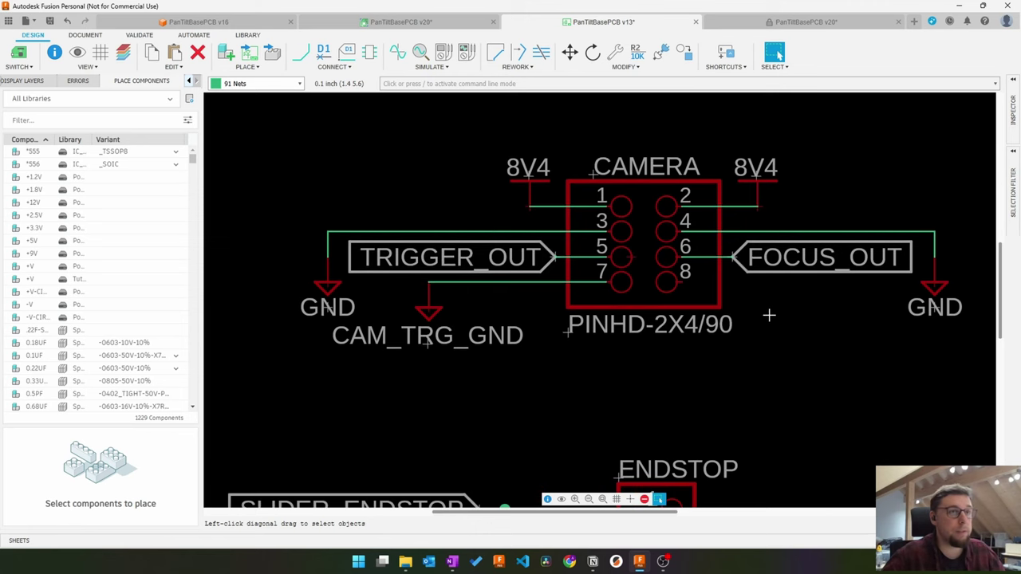
pyautogui.scroll(-2, 733, 276)
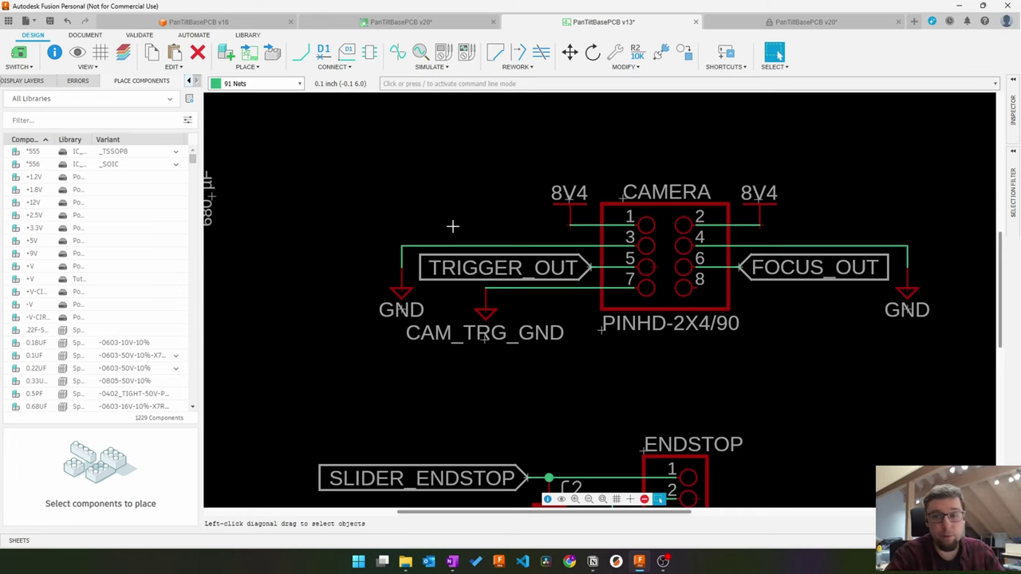
# Step: Inspect the ENDSTOP header circuit with its SLIDER_ENDSTOP signal and capacitor C2
pyautogui.moveTo(478, 502); pyautogui.dragTo(500, 325, button='middle')
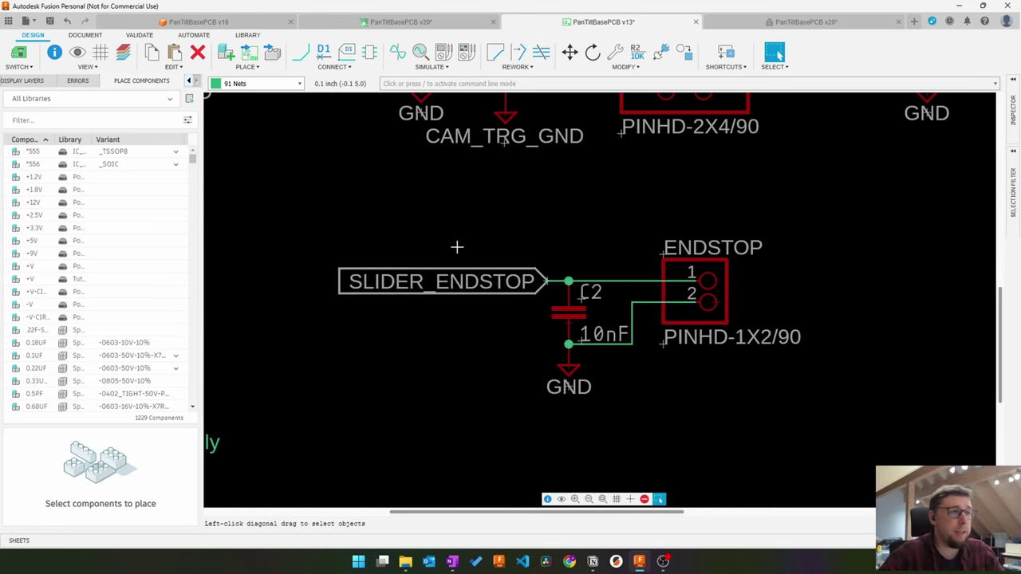
pyautogui.scroll(2, 577, 320)
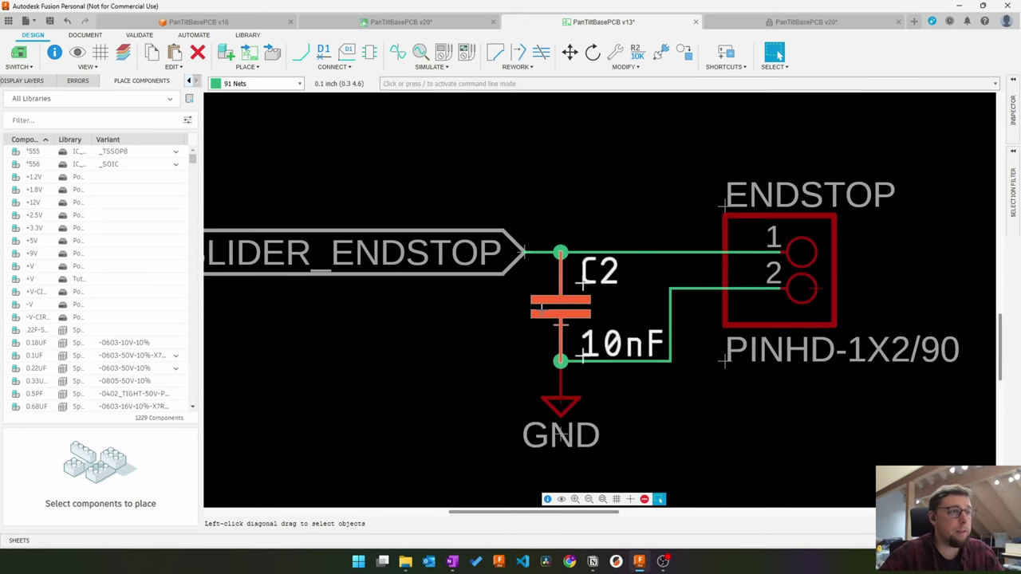
pyautogui.scroll(-2, 484, 327)
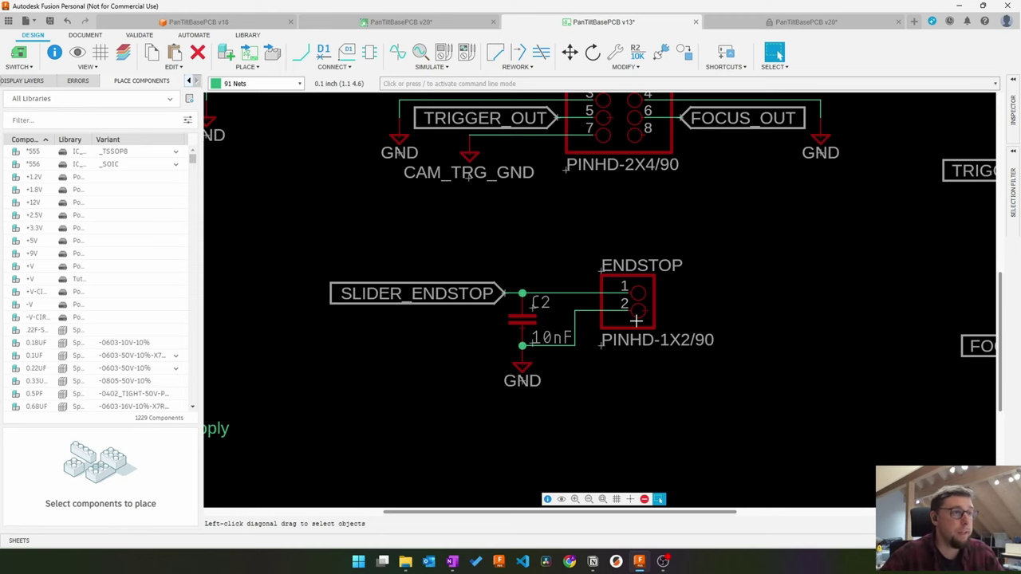
pyautogui.scroll(-3, 638, 319)
pyautogui.scroll(3, 571, 321)
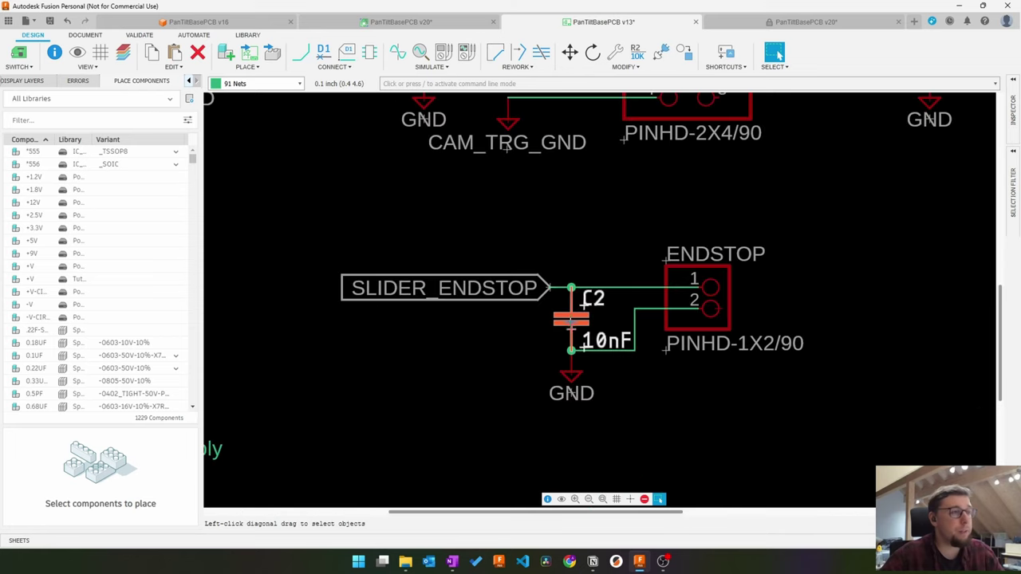
pyautogui.scroll(-2, 662, 383)
pyautogui.scroll(-3, 643, 383)
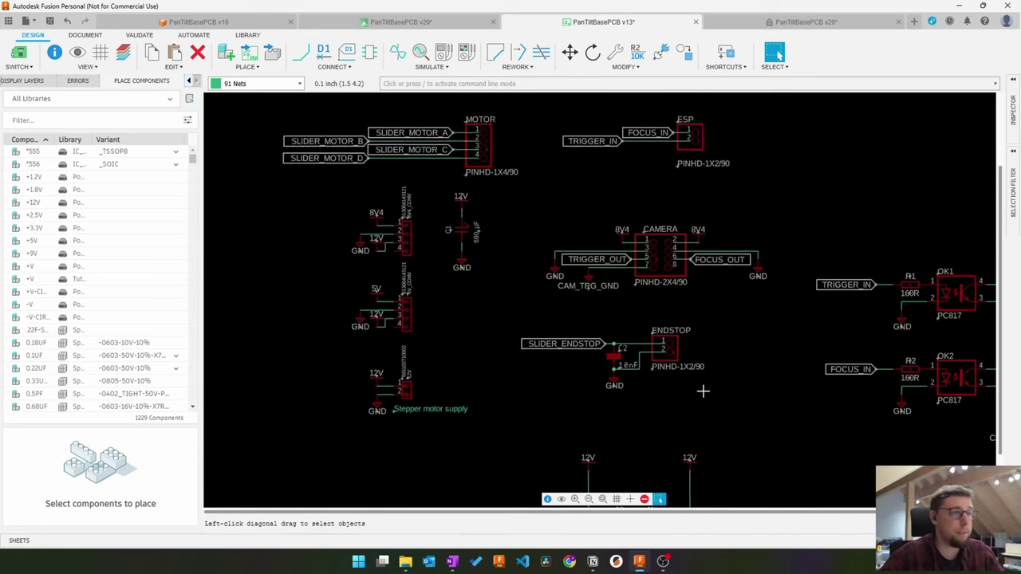
# Step: Examine the SLIP_RING header's pin assignments for the 12V, GND, slider motor and SLIDER_ENDSTOP lines
pyautogui.scroll(3, 606, 470)
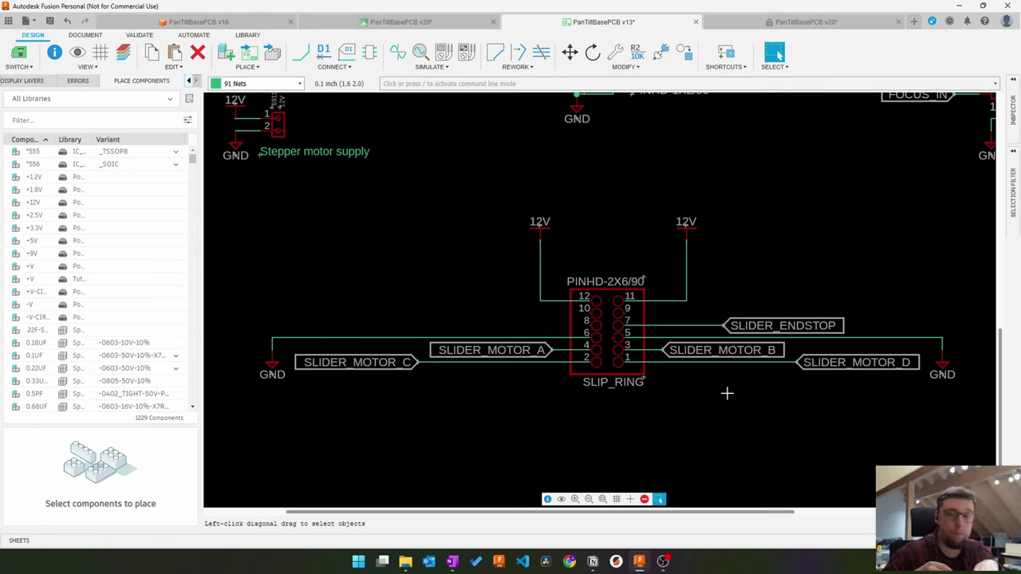
pyautogui.scroll(2, 625, 281)
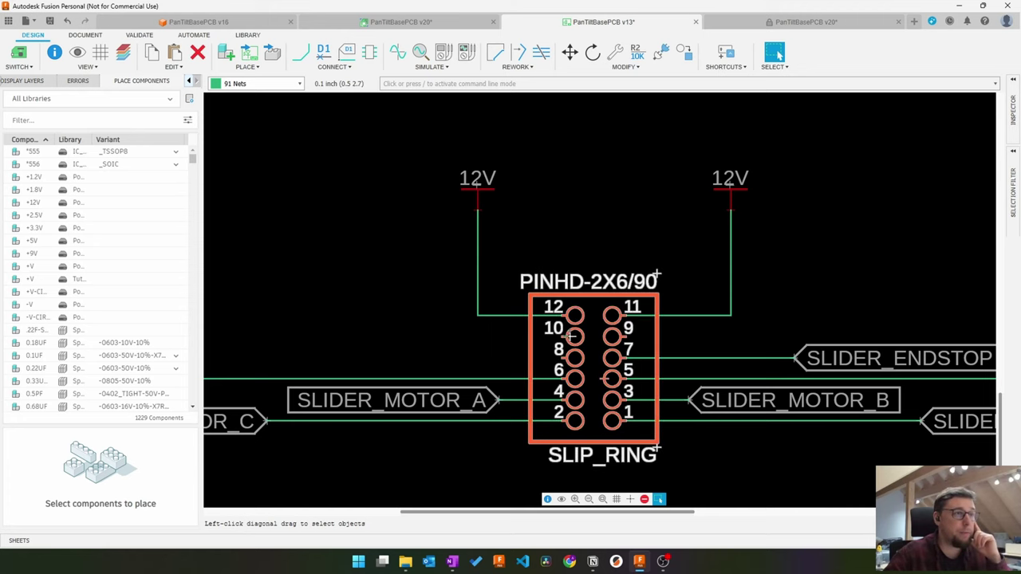
pyautogui.scroll(-1, 682, 319)
pyautogui.scroll(-2, 413, 320)
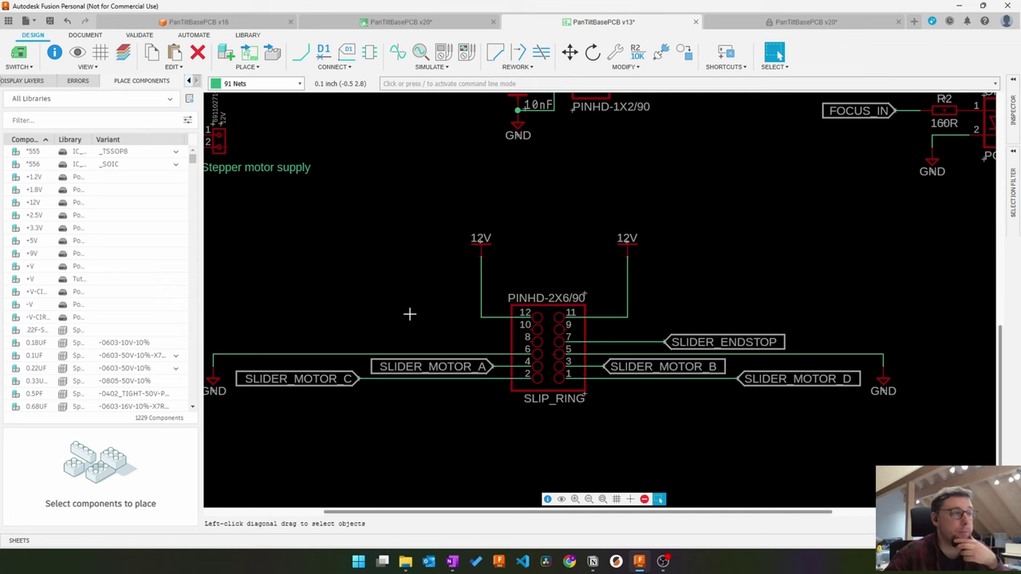
pyautogui.scroll(3, 561, 271)
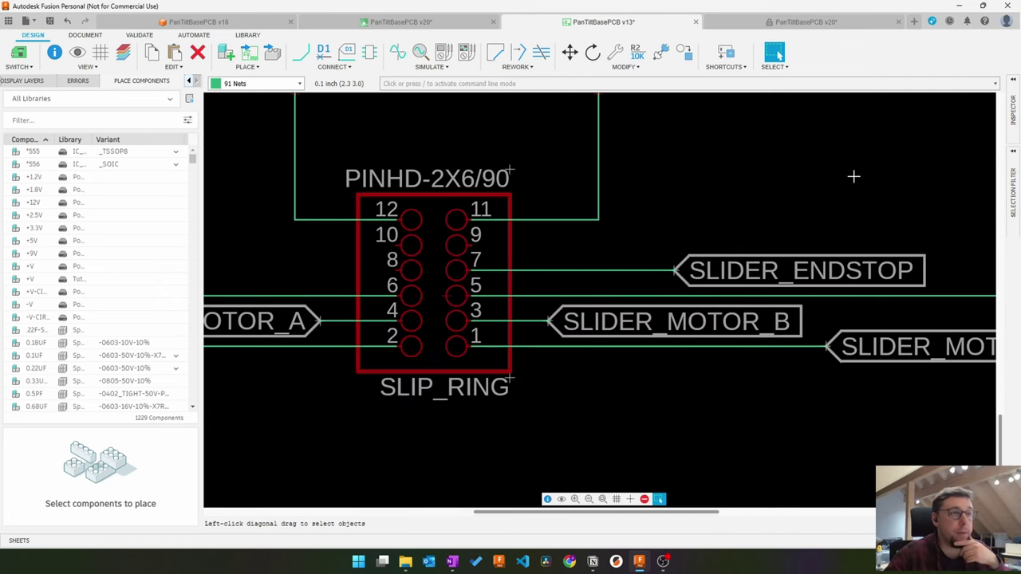
pyautogui.scroll(-2, 854, 176)
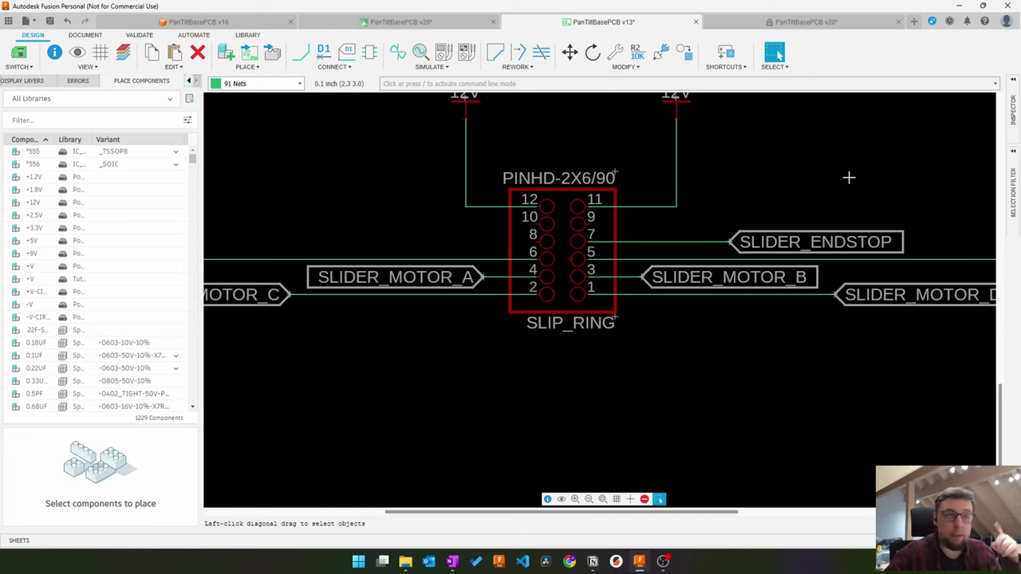
pyautogui.scroll(-3, 848, 176)
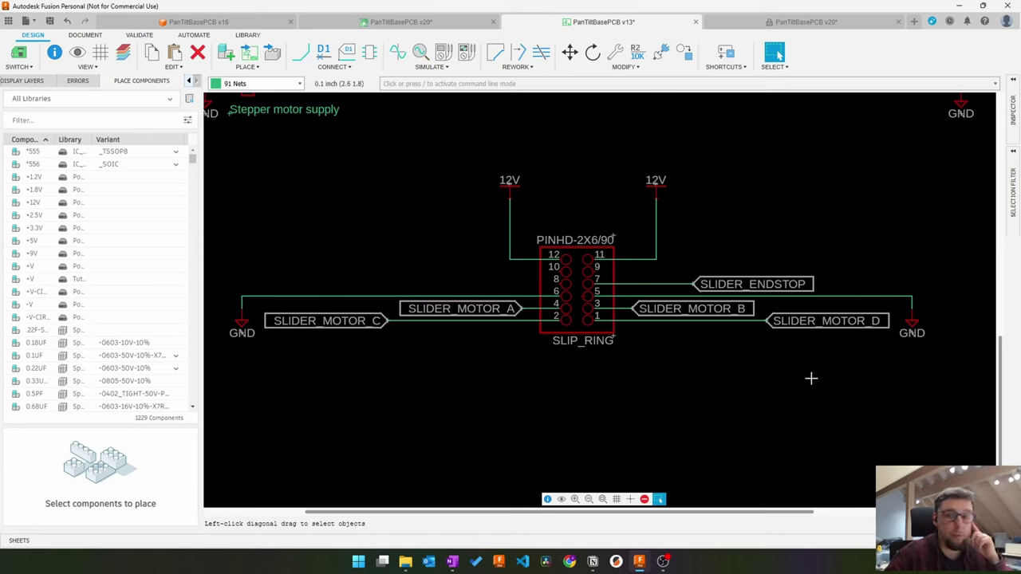
pyautogui.scroll(-1, 808, 367)
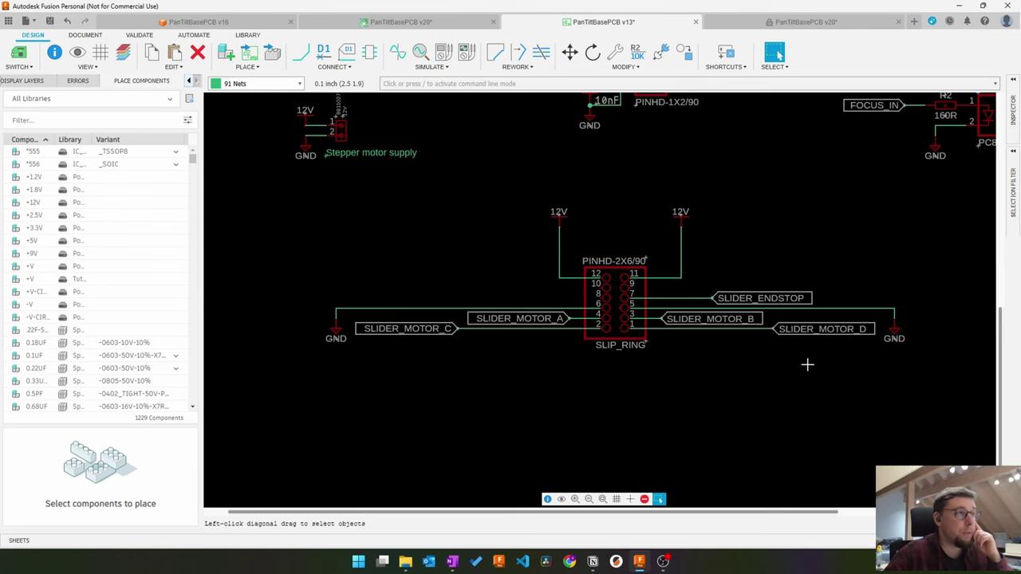
pyautogui.scroll(-5, 807, 365)
pyautogui.scroll(3, 798, 371)
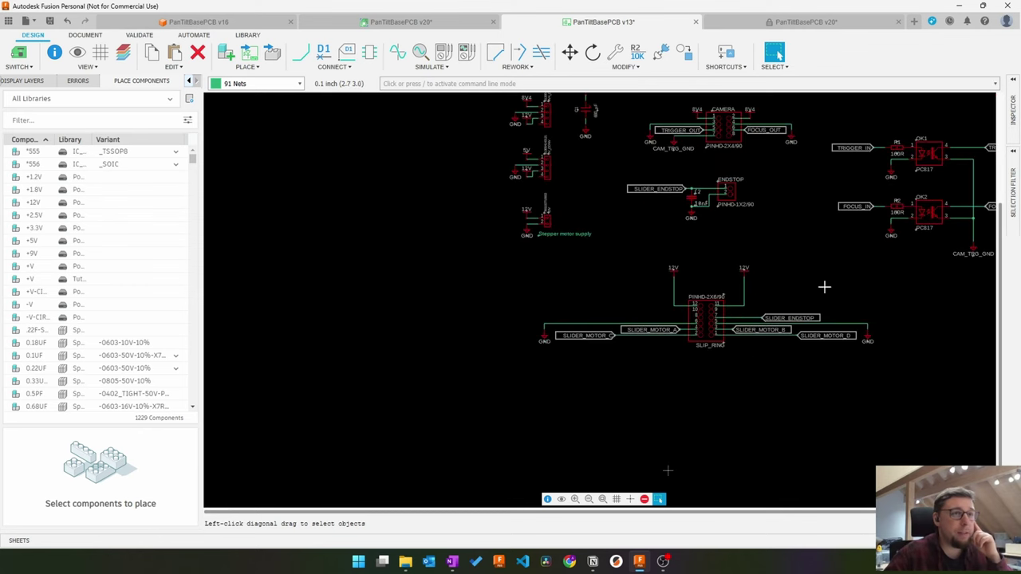
# Step: Examine the schematic's 8V4, 5V and 12V supply headers along with the camera, endstop and slip ring connections
pyautogui.moveTo(825, 287); pyautogui.dragTo(676, 391, button='middle')
pyautogui.scroll(3, 643, 295)
pyautogui.moveTo(610, 302); pyautogui.dragTo(683, 311, button='middle')
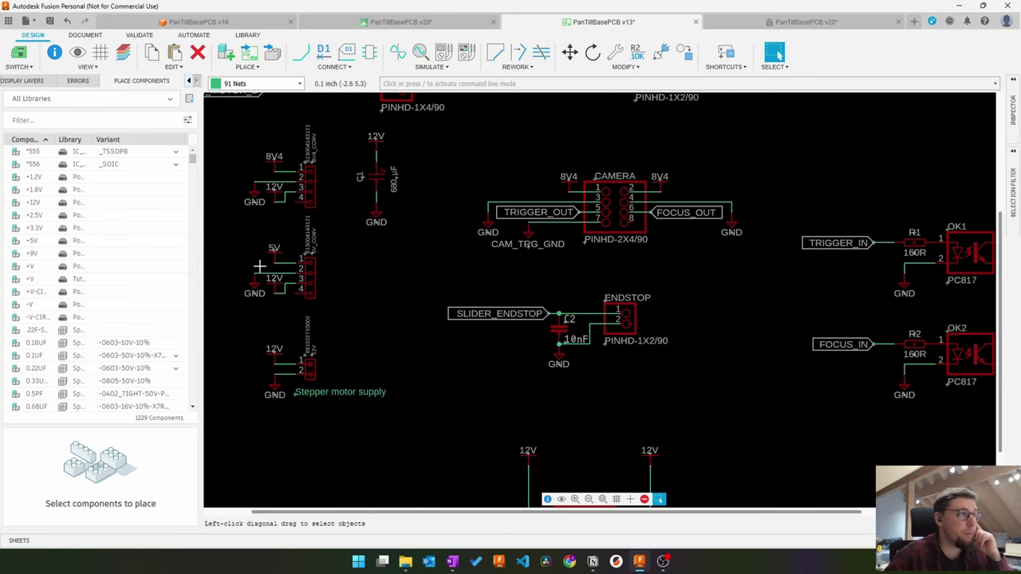
pyautogui.scroll(-2, 414, 217)
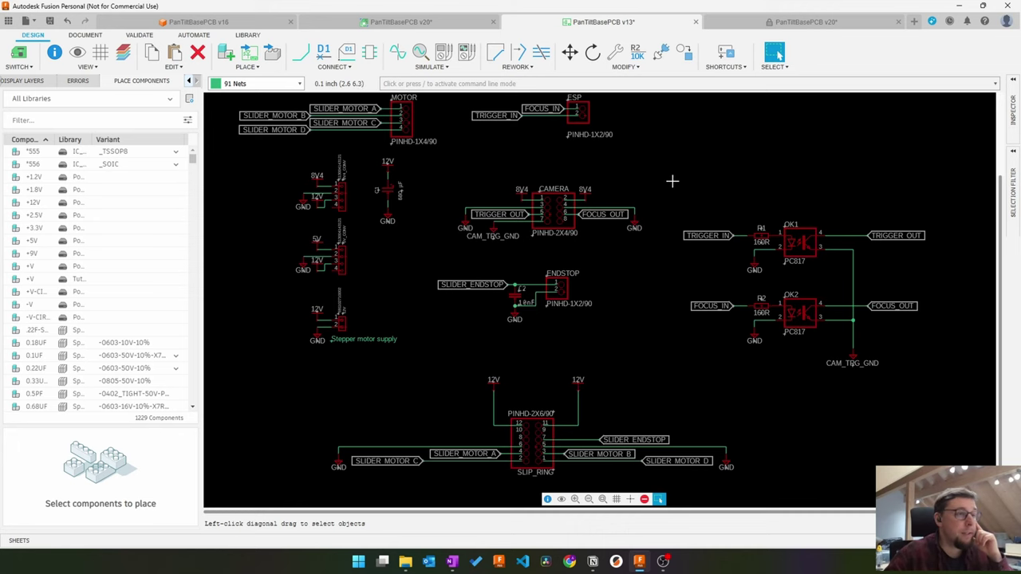
pyautogui.scroll(4, 536, 472)
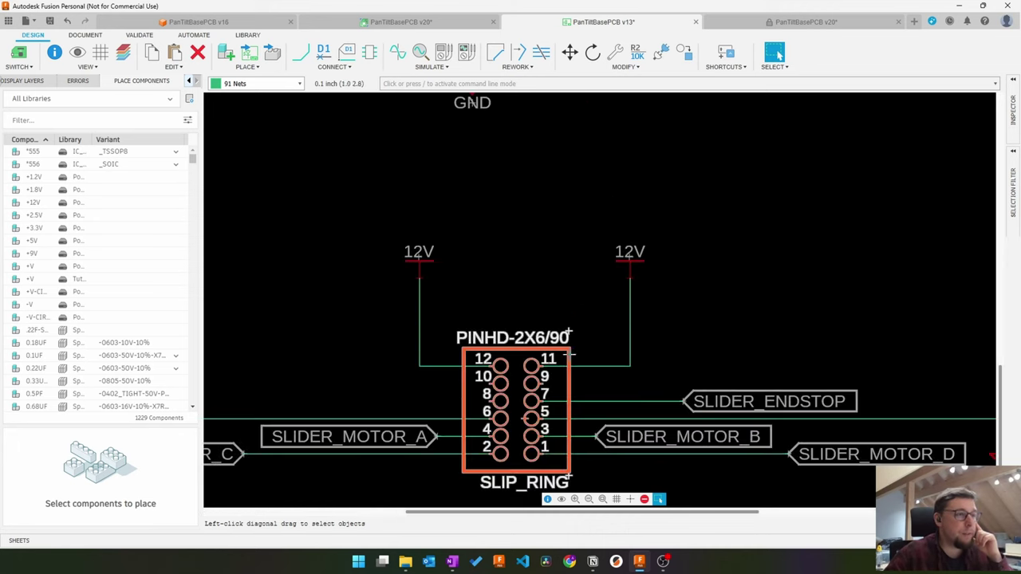
pyautogui.scroll(-5, 526, 329)
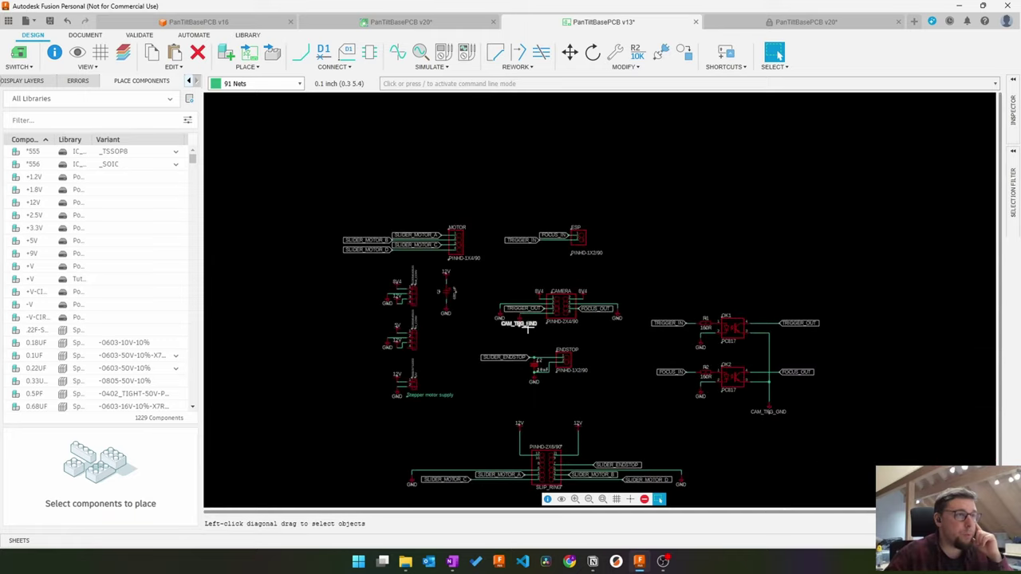
pyautogui.scroll(3, 516, 293)
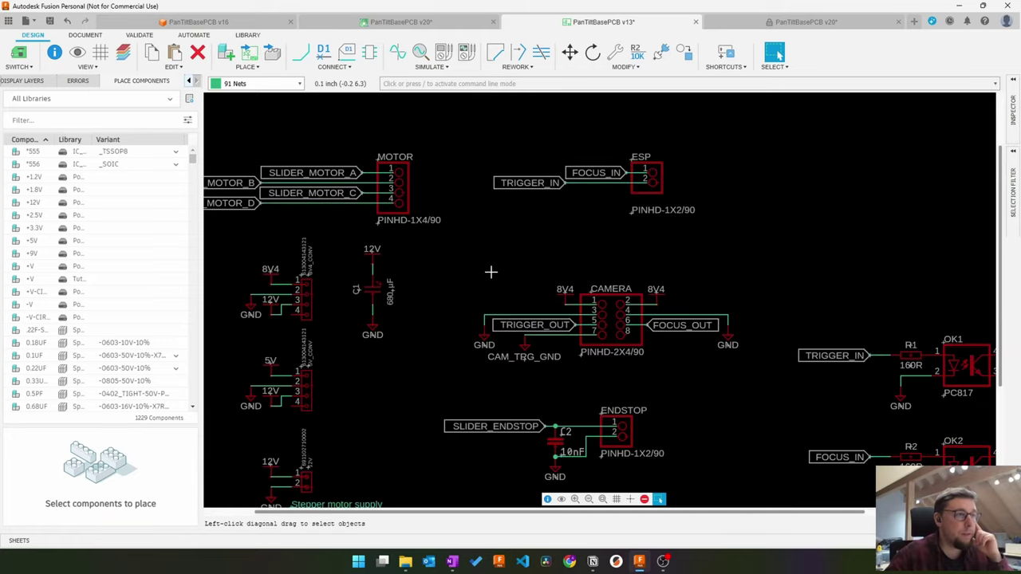
pyautogui.scroll(-3, 490, 271)
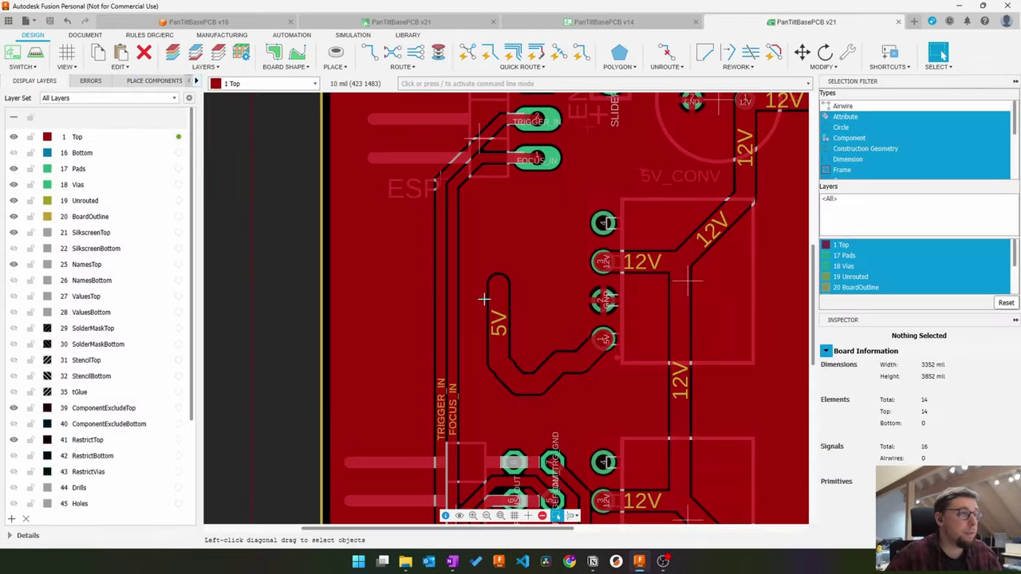
# Step: Examine the ENDSTOP and ESP headers on the board layout, including their pads and the TRIGGER_IN and FOCUS_IN traces
pyautogui.scroll(-3, 474, 315)
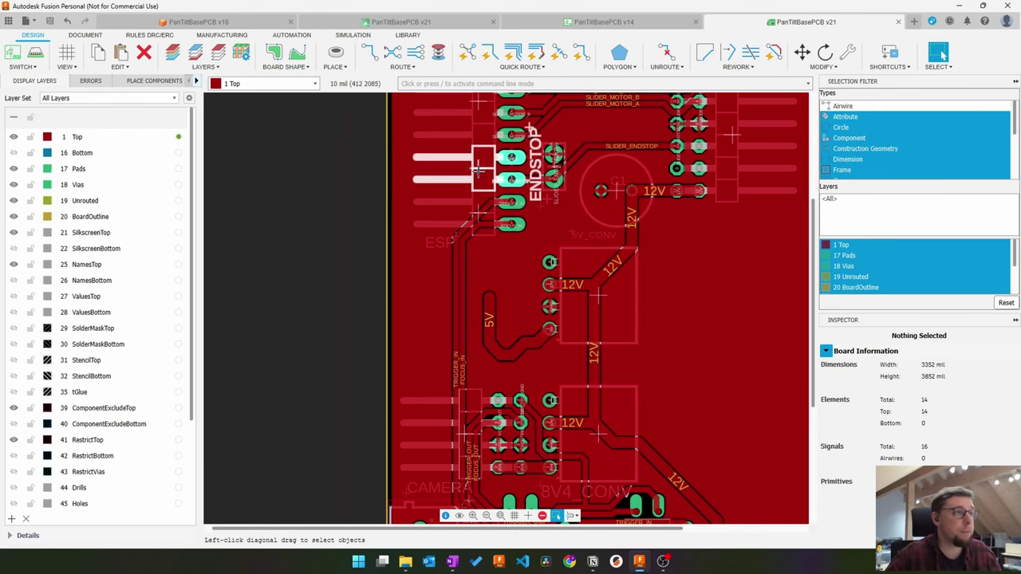
pyautogui.scroll(5, 441, 196)
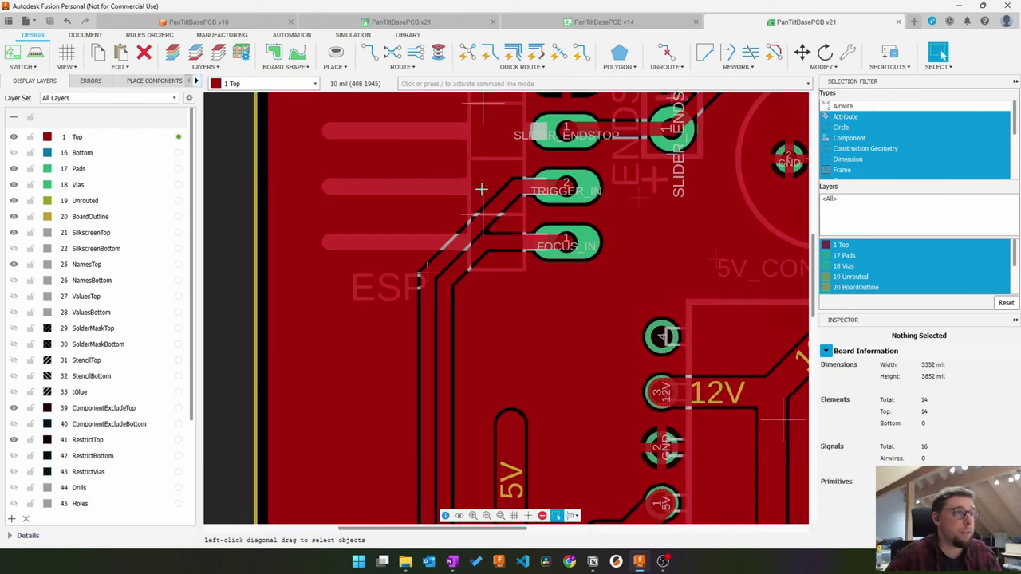
pyautogui.click(498, 232)
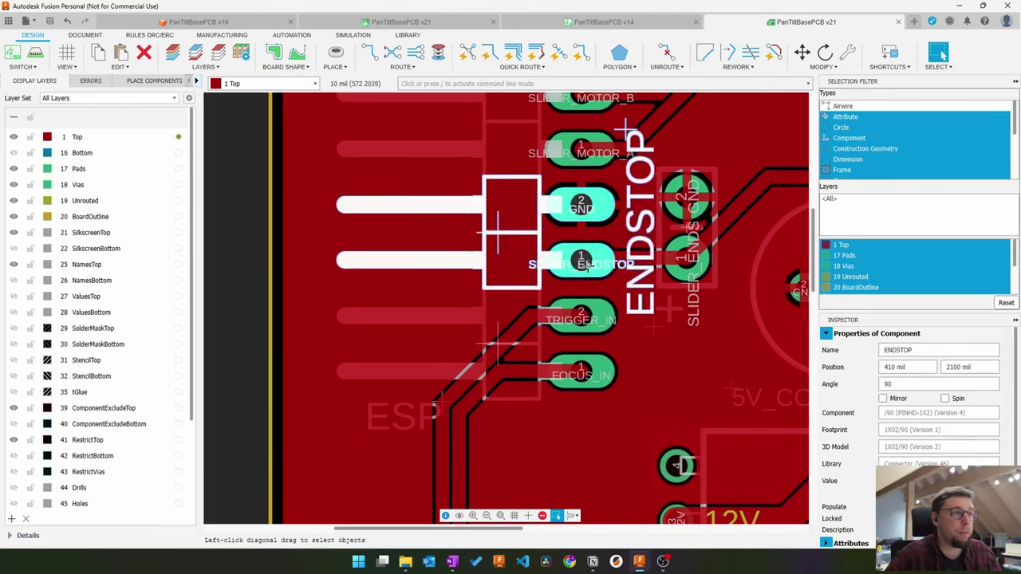
pyautogui.click(562, 407)
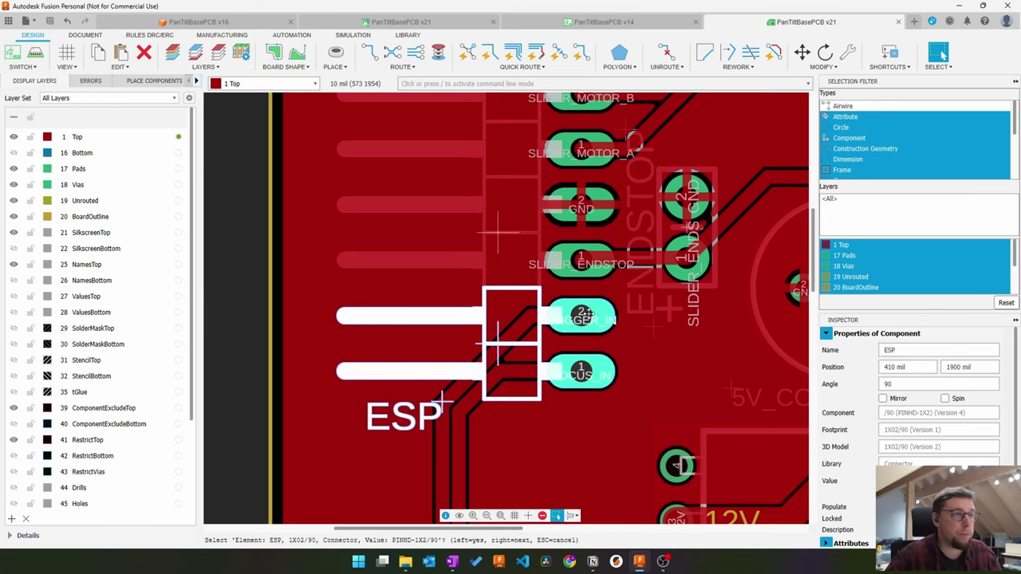
pyautogui.scroll(-3, 594, 316)
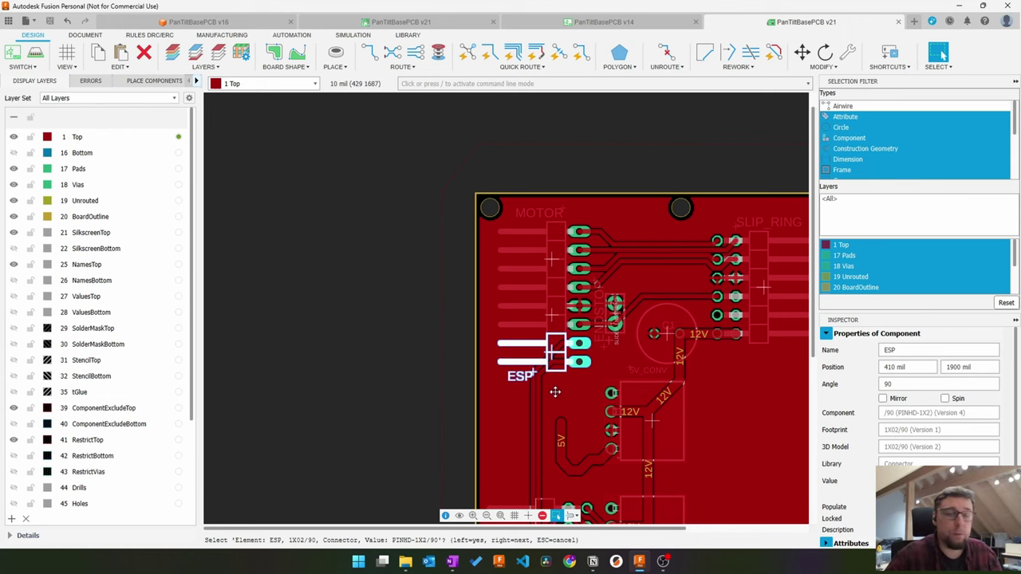
pyautogui.scroll(3, 555, 391)
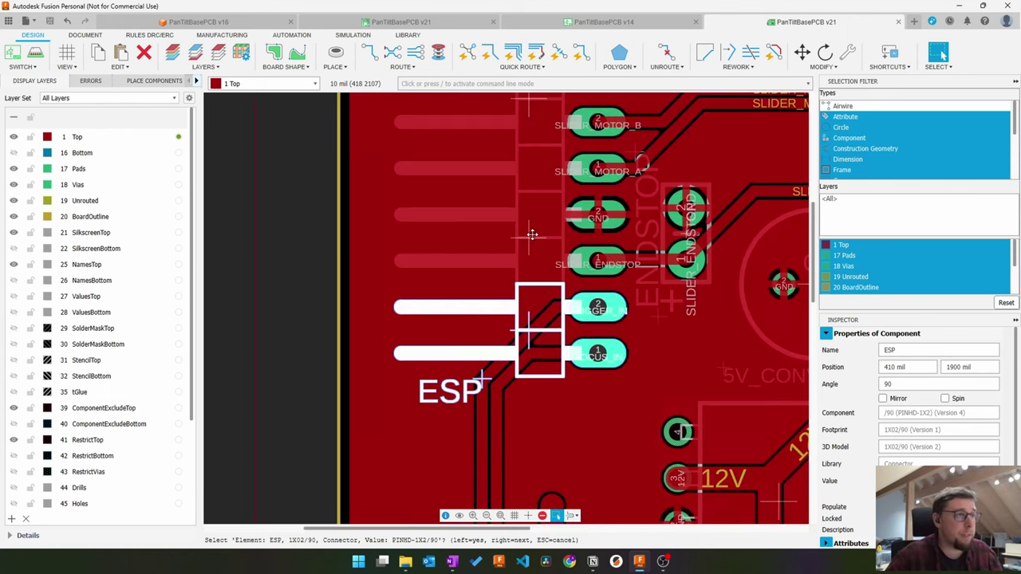
pyautogui.click(527, 237)
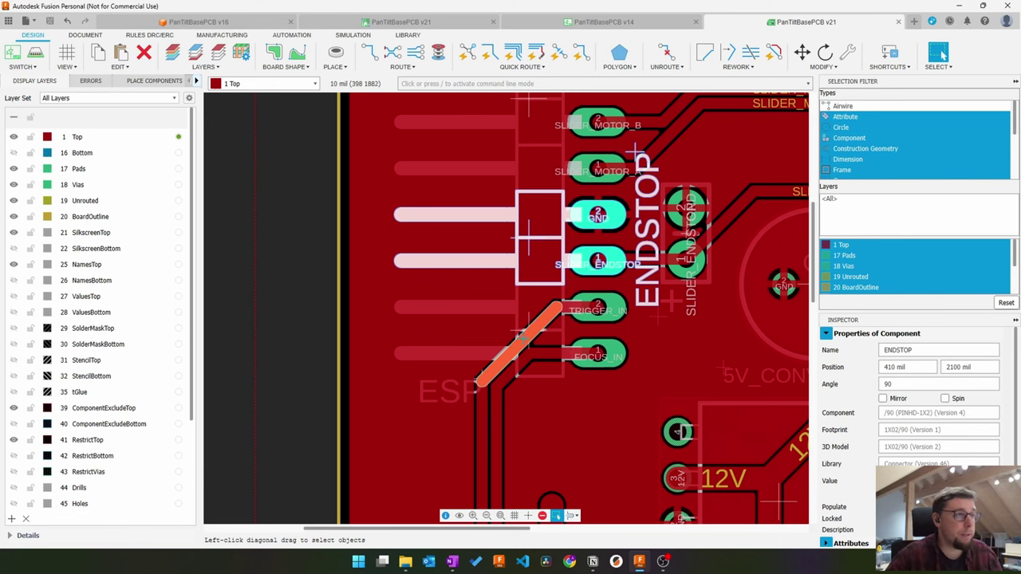
pyautogui.click(522, 331)
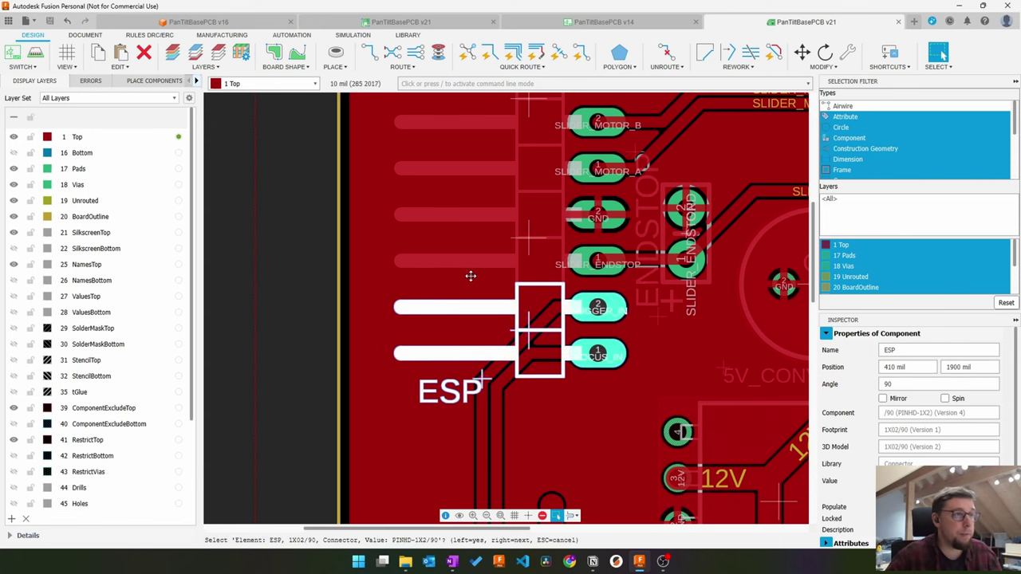
pyautogui.scroll(-3, 471, 276)
pyautogui.scroll(-1, 515, 359)
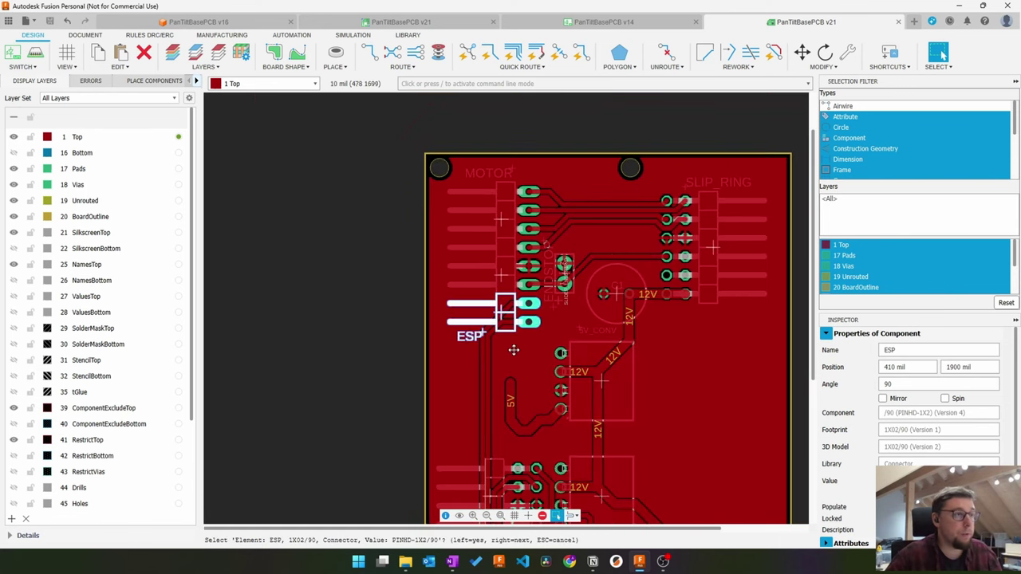
pyautogui.moveTo(514, 353); pyautogui.dragTo(546, 379, button='middle')
pyautogui.click(473, 369)
# Step: Duplicate the two-pin ESP header in the PanTiltBasePCB schematic and place the copy below the stepper motor supply circuit
pyautogui.click(656, 19)
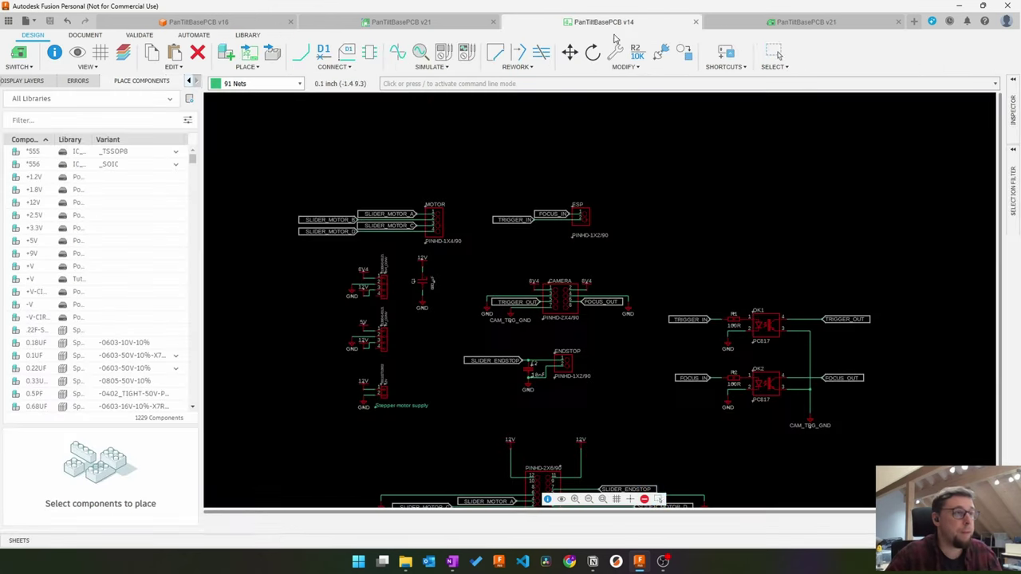
pyautogui.scroll(3, 610, 206)
pyautogui.moveTo(549, 238); pyautogui.dragTo(468, 242)
pyautogui.hotkey('ctrl', 'c')
pyautogui.hotkey('ctrl', 'v')
pyautogui.scroll(-3, 575, 292)
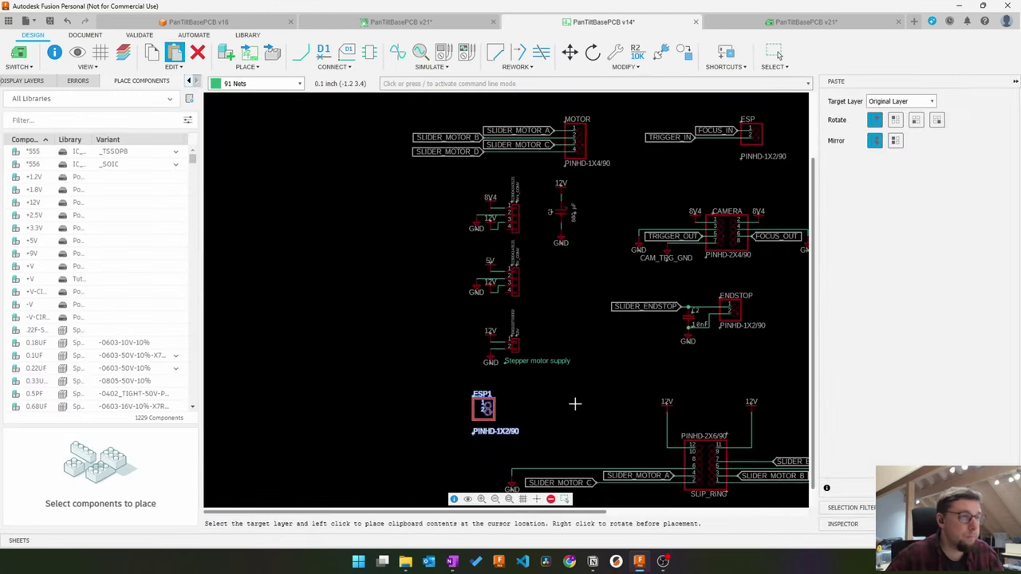
pyautogui.click(574, 404)
# Step: Copy the 5V and GND supply symbols and place them beside the duplicated ESP header
pyautogui.scroll(5, 488, 279)
pyautogui.click(459, 155)
pyautogui.scroll(-4, 487, 128)
pyautogui.hotkey('ctrl', 'v')
pyautogui.click(438, 372)
pyautogui.click(451, 173)
pyautogui.hotkey('ctrl', 'v')
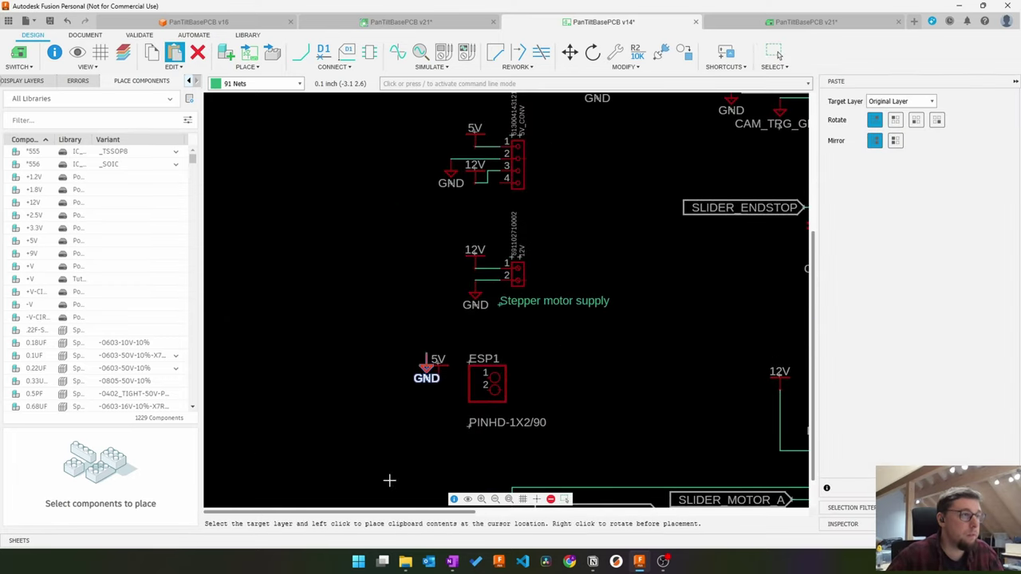
pyautogui.click(438, 395)
# Step: Draw nets connecting 5V to pin 1 and GND to pin 2 of the duplicated ESP header
pyautogui.scroll(5, 420, 375)
pyautogui.click(300, 53)
pyautogui.click(499, 383)
pyautogui.click(704, 383)
pyautogui.click(499, 435)
pyautogui.click(707, 435)
pyautogui.scroll(-5, 407, 324)
pyautogui.scroll(4, 515, 273)
# Step: Rename the duplicated two-pin header as ESP_PWR
pyautogui.click(479, 364)
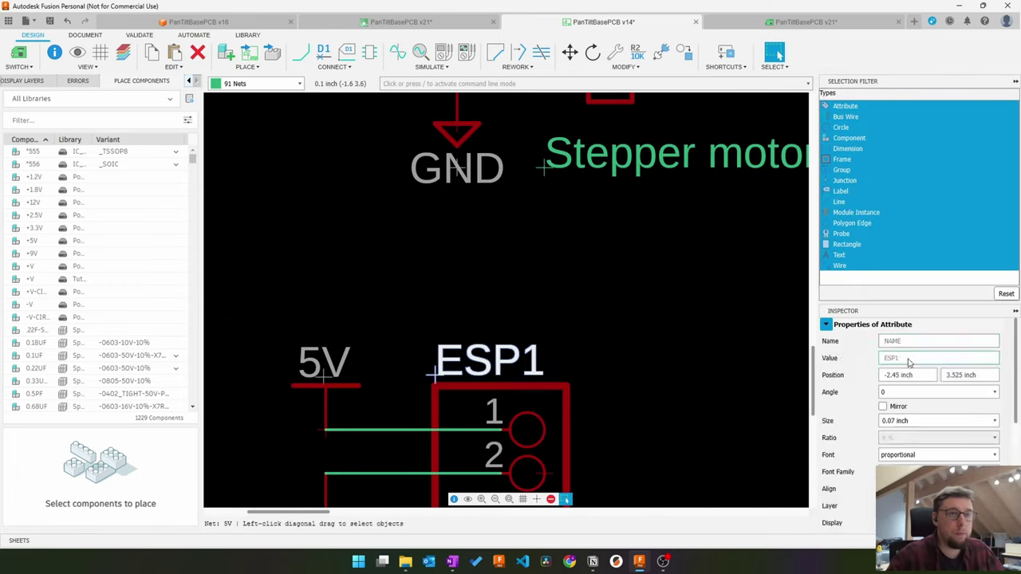
pyautogui.click(504, 435)
pyautogui.moveTo(905, 341); pyautogui.dragTo(768, 340)
pyautogui.press('Return')
pyautogui.click(702, 316)
# Step: Rename the original ESP header carrying TRIGGER_IN and FOCUS_IN as TRG_FCS
pyautogui.scroll(-6, 633, 250)
pyautogui.scroll(5, 647, 139)
pyautogui.click(610, 228)
pyautogui.write('TRIGGER_FOCUS')
pyautogui.press('Return')
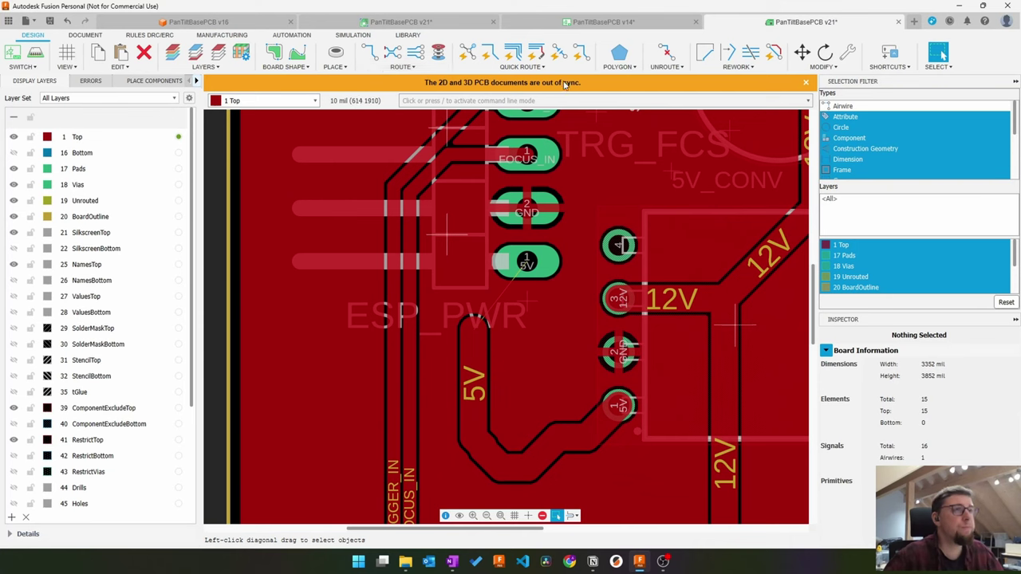
# Step: Unroute the old hook-shaped 5V trace running from the 5V_CONV converter's pin 1
pyautogui.click(667, 52)
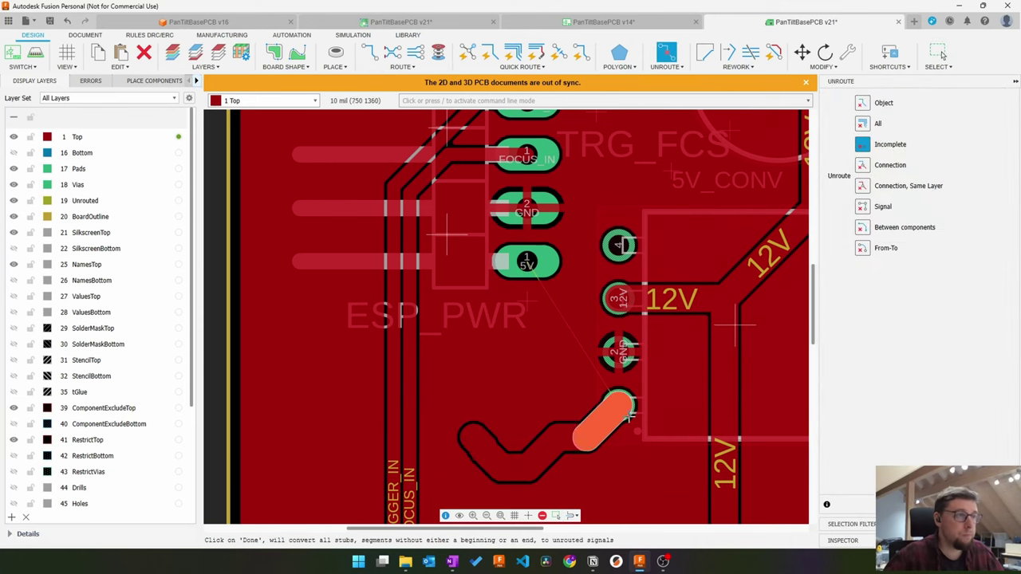
pyautogui.click(863, 207)
pyautogui.click(863, 165)
pyautogui.click(572, 435)
pyautogui.click(478, 442)
# Step: Route a 50 mil wide 5V trace from ESP_PWR pin 1 to pin 1 of 5V_CONV on the top layer
pyautogui.click(370, 51)
pyautogui.click(528, 262)
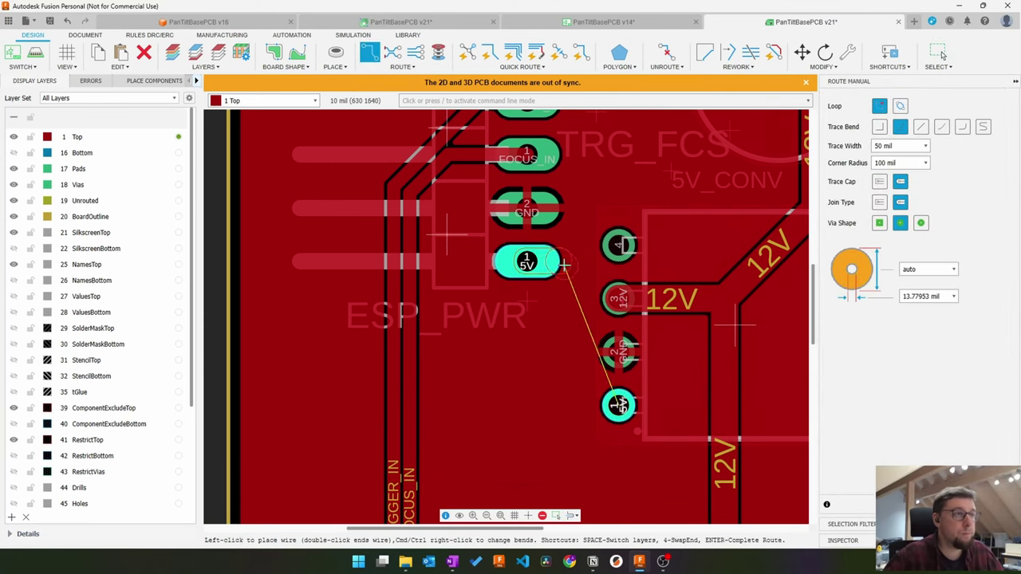
pyautogui.click(618, 405)
# Step: Move the 5V trace so it drops straight from the ESP_PWR pad before bending toward the 5V_CONV pad
pyautogui.click(802, 52)
pyautogui.scroll(4, 622, 382)
pyautogui.click(554, 394)
pyautogui.click(453, 397)
pyautogui.scroll(-4, 518, 319)
pyautogui.click(494, 319)
pyautogui.scroll(-6, 556, 357)
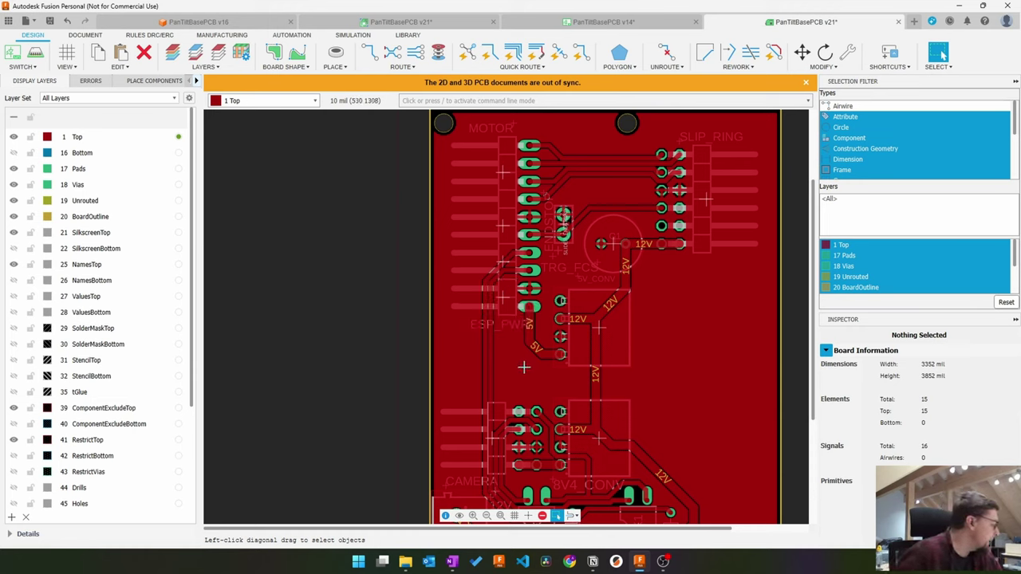
# Step: Check the MOTOR, ENDSTOP and TRG_FCS headers lined up along the board edge
pyautogui.click(501, 173)
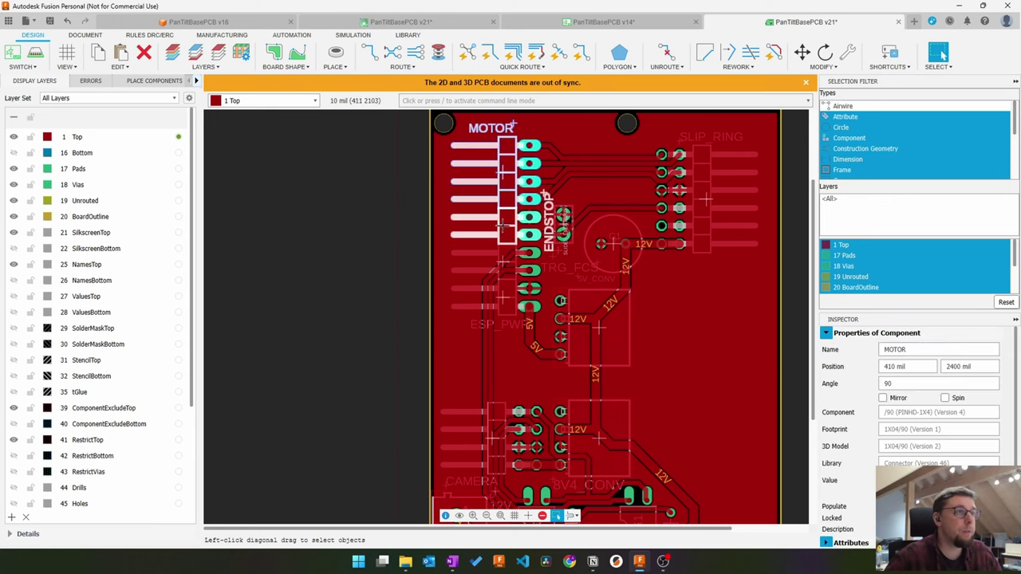
pyautogui.click(503, 225)
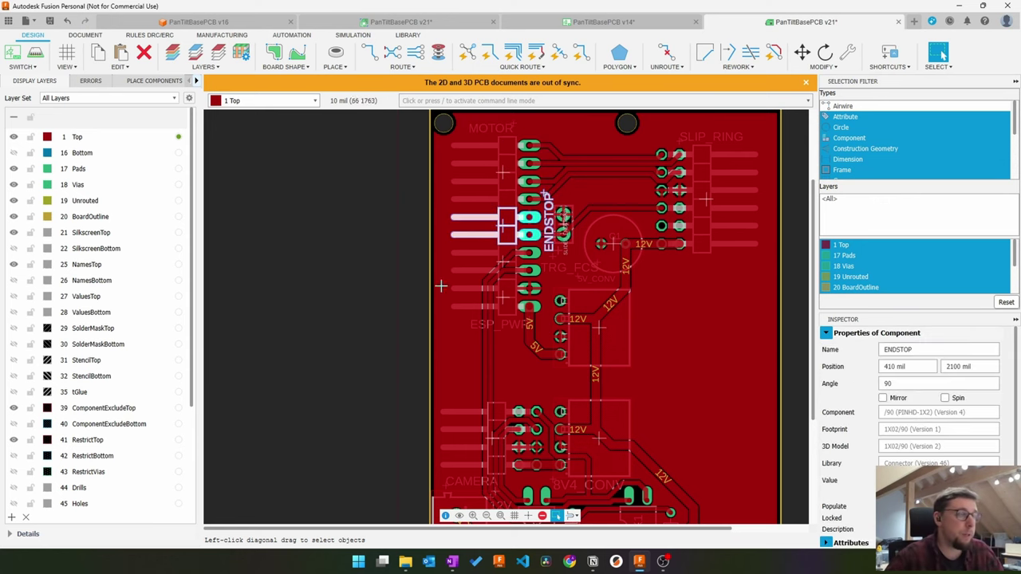
pyautogui.click(474, 253)
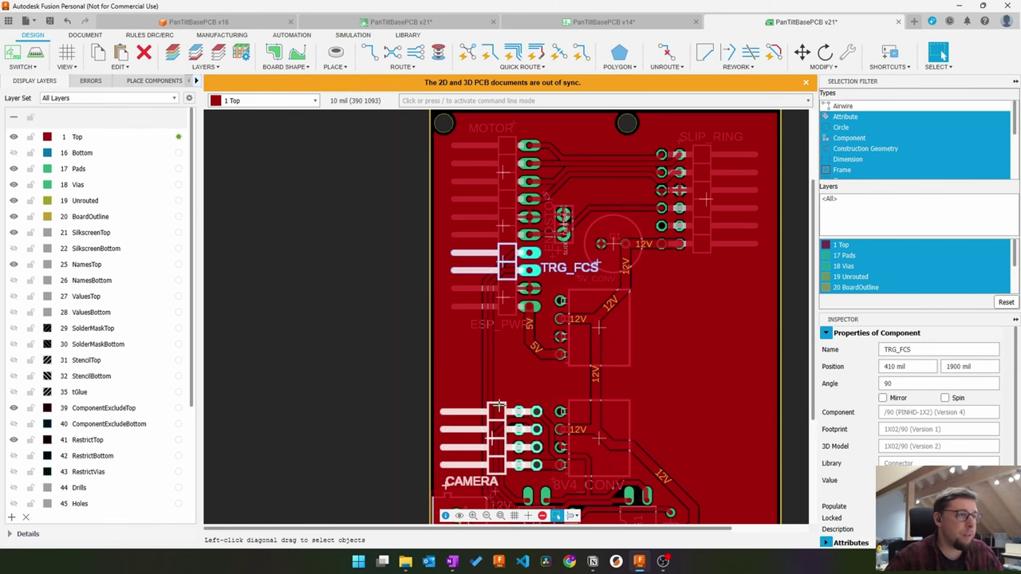
pyautogui.scroll(-3, 502, 367)
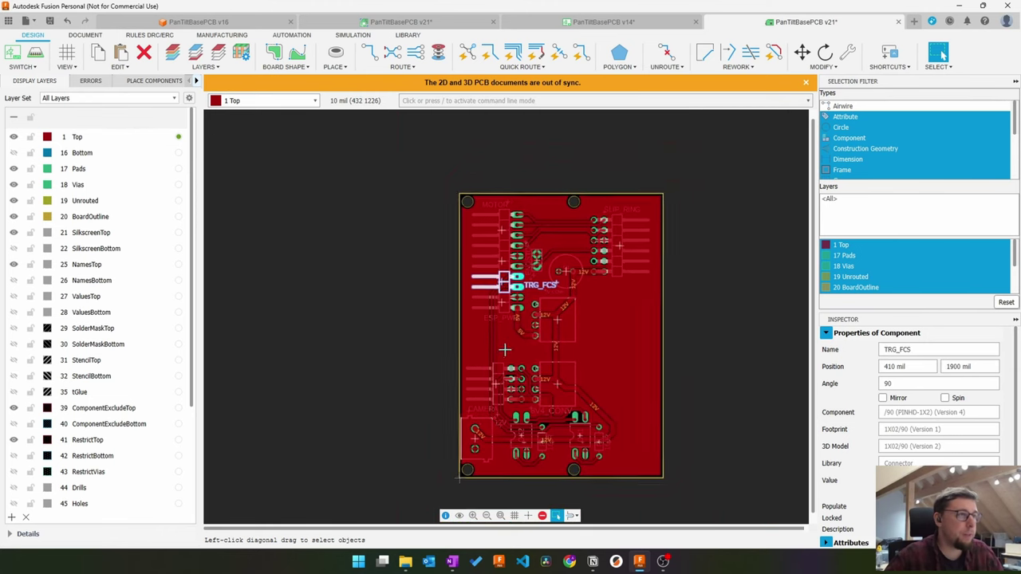
pyautogui.moveTo(505, 350); pyautogui.dragTo(513, 336, button='middle')
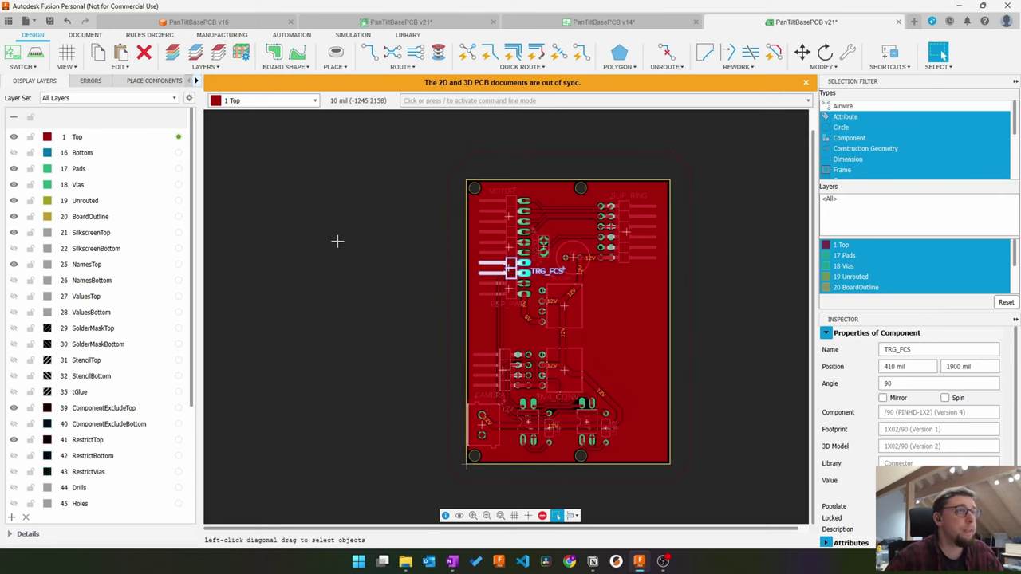
# Step: Open the PanTiltSlide design from the PanT.S. project folder
pyautogui.click(13, 20)
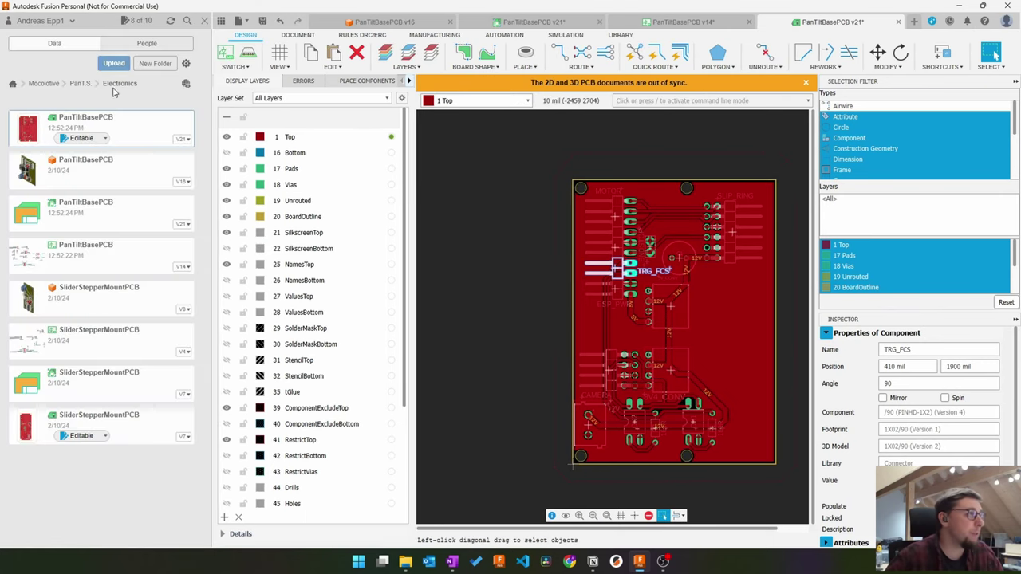
pyautogui.click(80, 83)
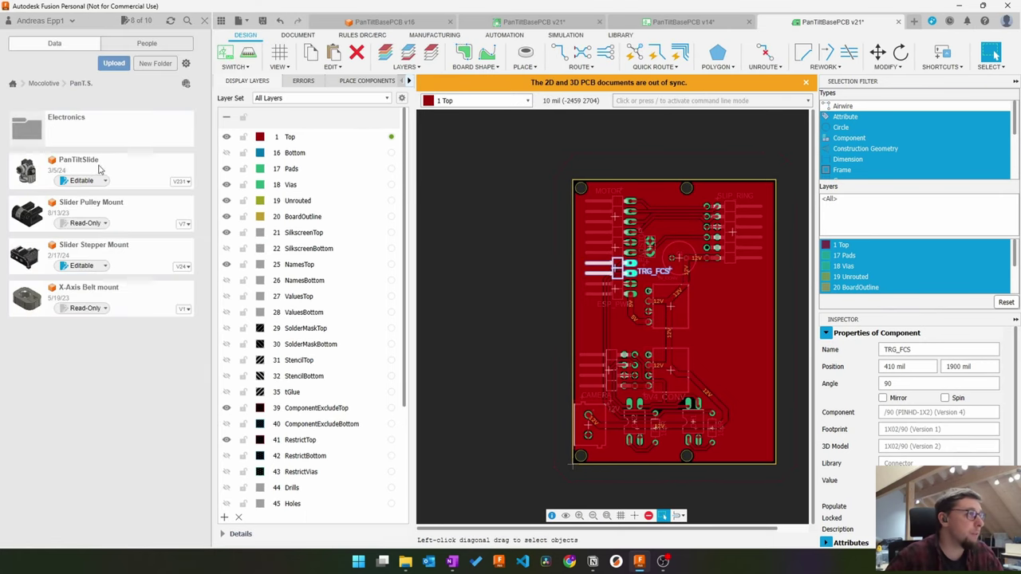
pyautogui.doubleClick(32, 171)
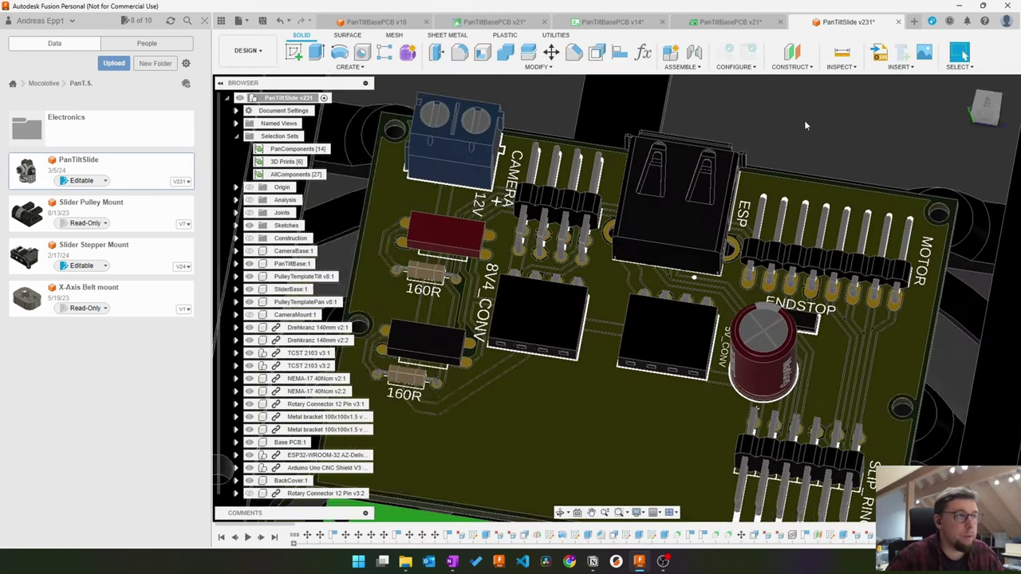
# Step: Inspect the base PCB's 3D model around the camera header, the USB connector and the ESP, endstop and motor pin row
pyautogui.moveTo(787, 137); pyautogui.dragTo(697, 222, button='middle')
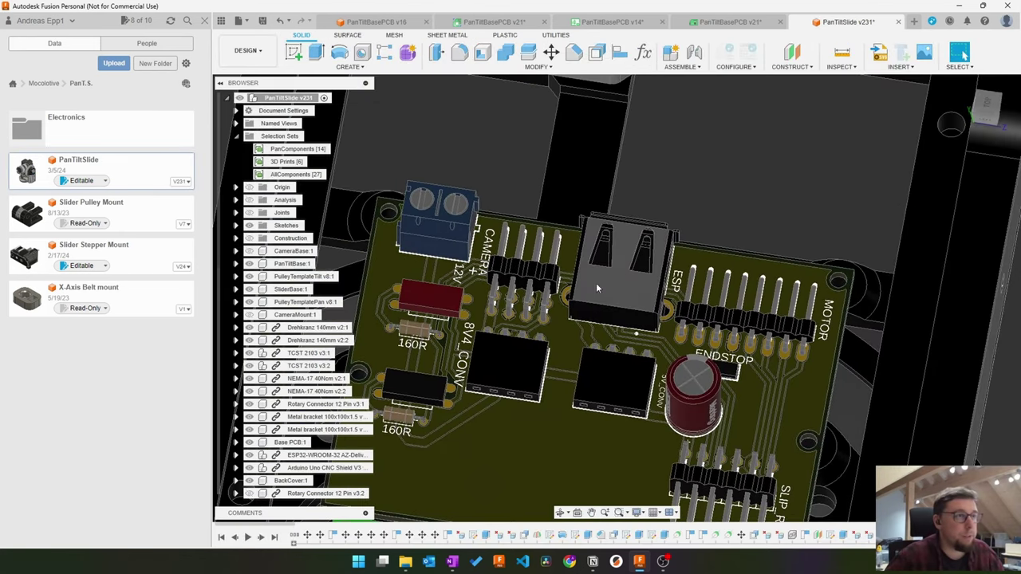
pyautogui.scroll(3, 619, 301)
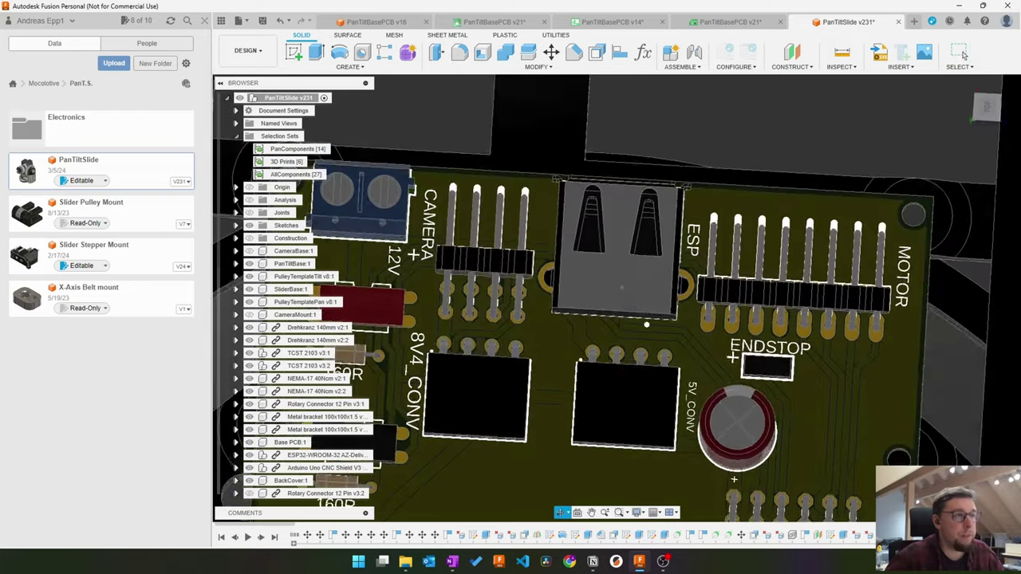
pyautogui.keyDown('shift'); pyautogui.moveTo(622, 288); pyautogui.dragTo(635, 288, button='middle'); pyautogui.keyUp('shift')
pyautogui.scroll(3, 443, 259)
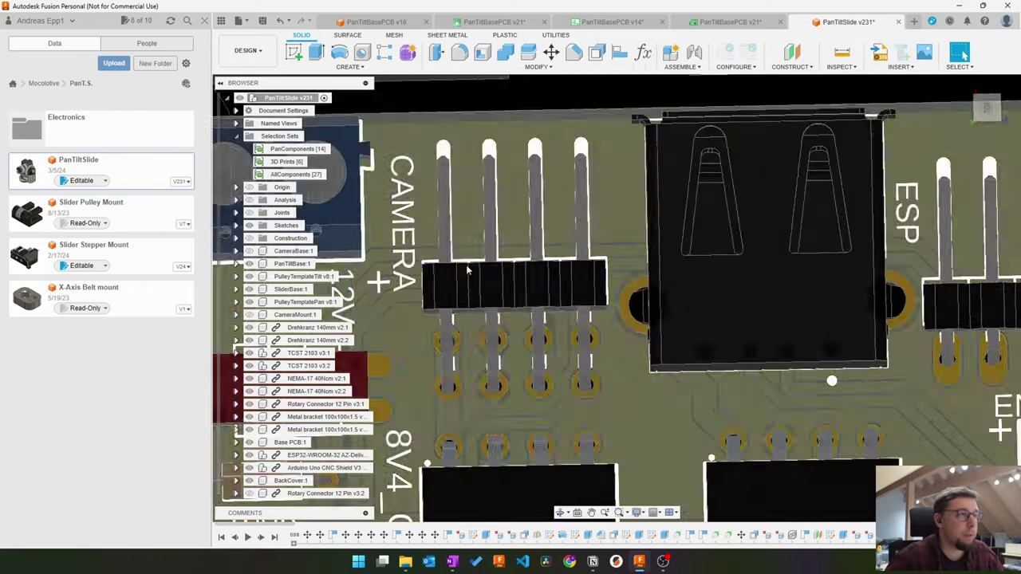
pyautogui.keyDown('shift'); pyautogui.moveTo(467, 270); pyautogui.dragTo(534, 246, button='middle'); pyautogui.keyUp('shift')
pyautogui.moveTo(813, 107); pyautogui.dragTo(563, 301, button='middle')
pyautogui.keyDown('shift'); pyautogui.moveTo(636, 213); pyautogui.dragTo(612, 229, button='middle'); pyautogui.keyUp('shift')
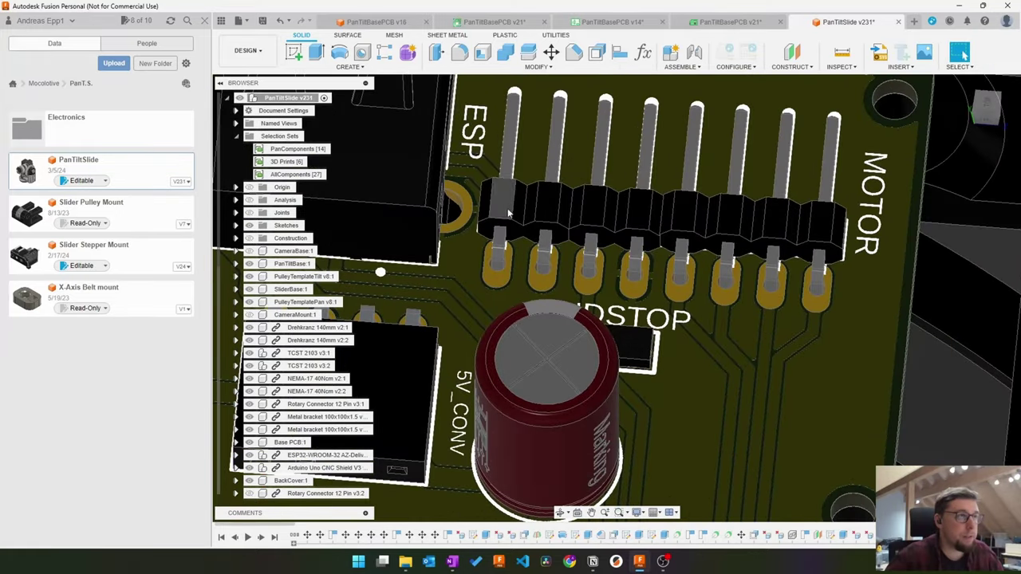
# Step: Inspect the base PCB in the PanTiltSlide assembly, checking the motor/endstop pin row, the USB connector and the space around the board
pyautogui.keyDown('shift'); pyautogui.moveTo(509, 212); pyautogui.dragTo(500, 256, button='middle'); pyautogui.keyUp('shift')
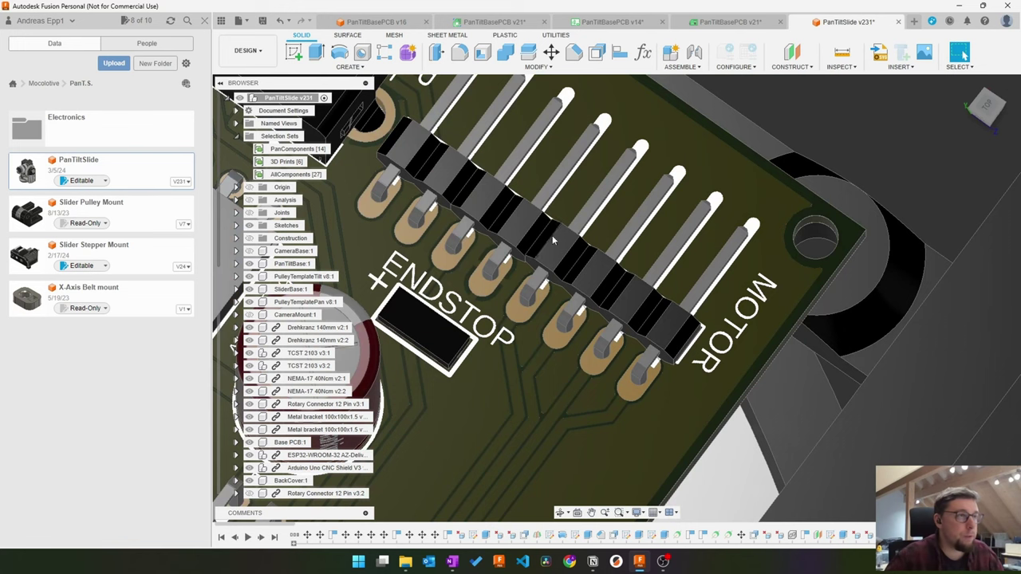
pyautogui.scroll(-2, 553, 239)
pyautogui.scroll(-2, 619, 296)
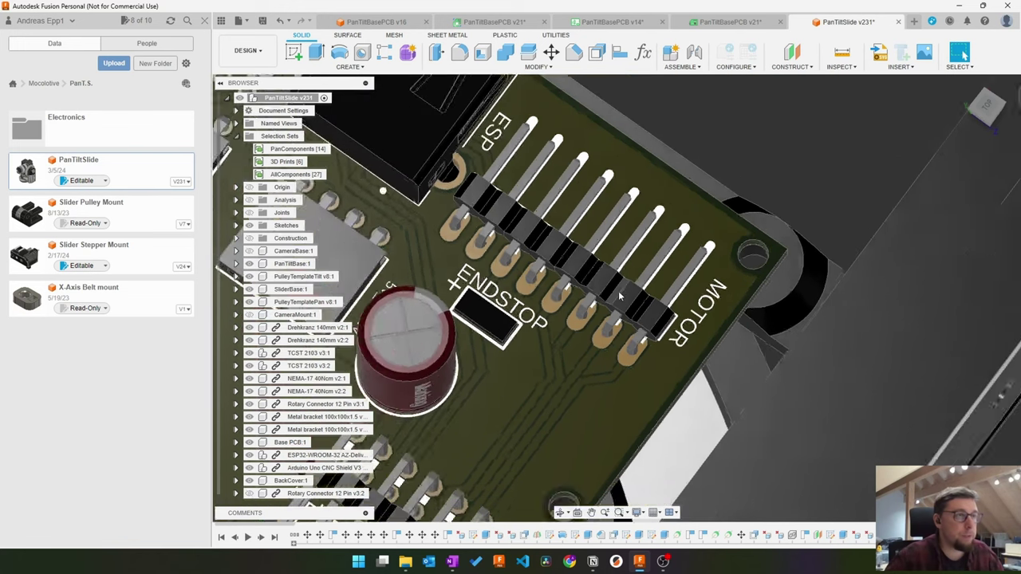
pyautogui.scroll(-2, 619, 296)
pyautogui.moveTo(620, 296); pyautogui.dragTo(723, 348, button='middle')
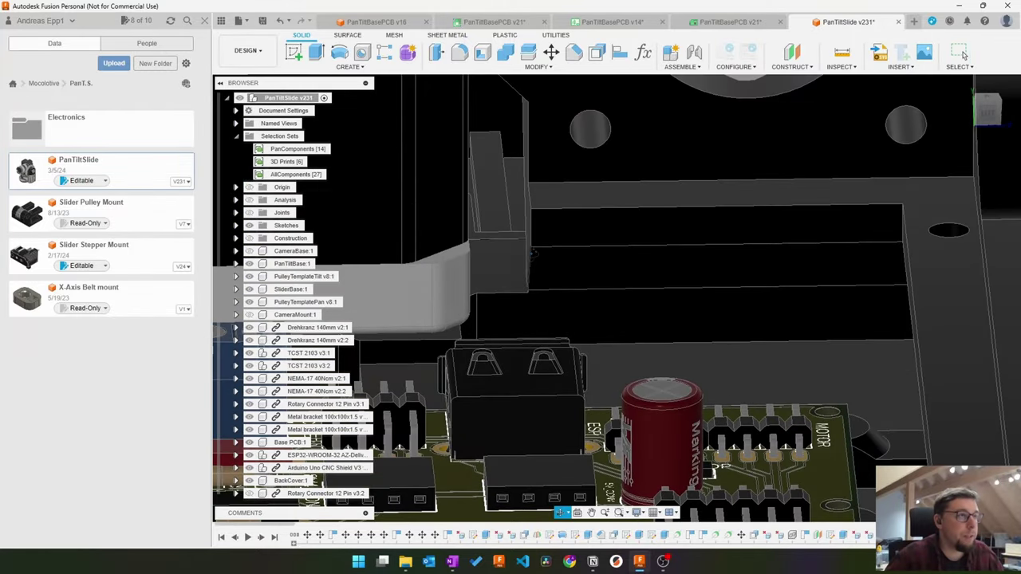
pyautogui.keyDown('shift'); pyautogui.moveTo(529, 200); pyautogui.dragTo(519, 222, button='middle'); pyautogui.keyUp('shift')
pyautogui.click(518, 214)
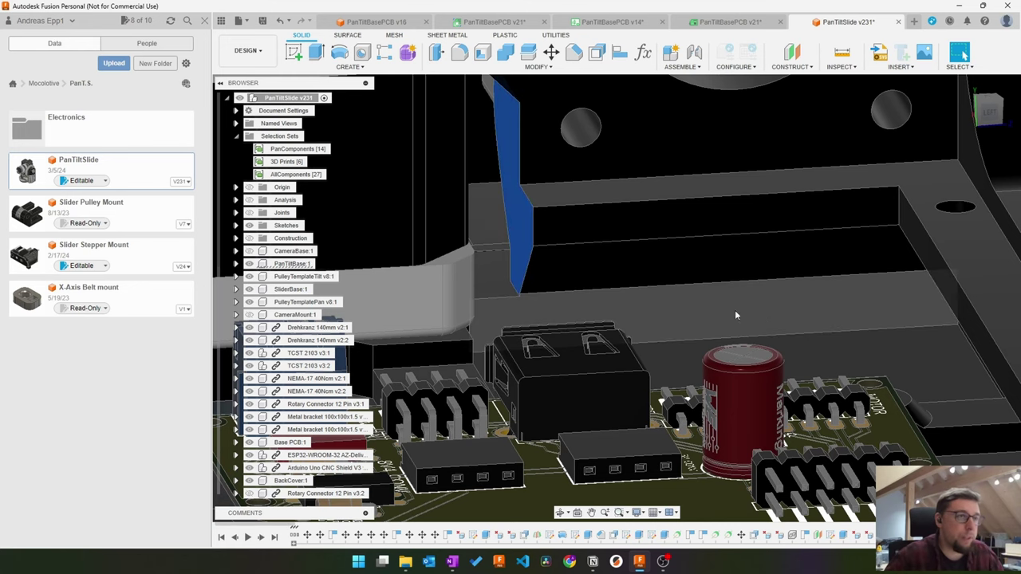
pyautogui.scroll(-2, 622, 365)
pyautogui.press('Escape')
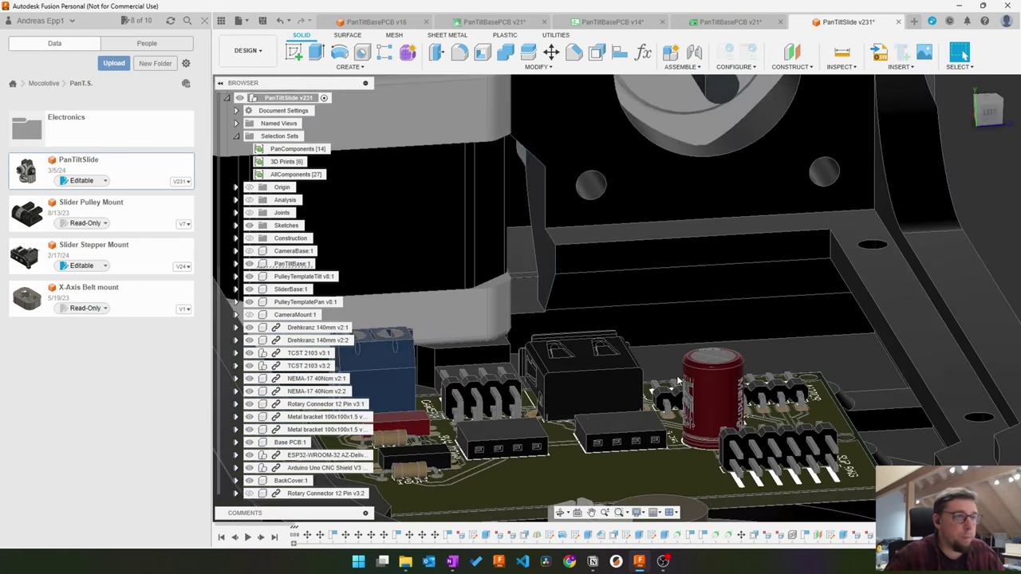
pyautogui.keyDown('shift'); pyautogui.moveTo(621, 402); pyautogui.dragTo(611, 486, button='middle'); pyautogui.keyUp('shift')
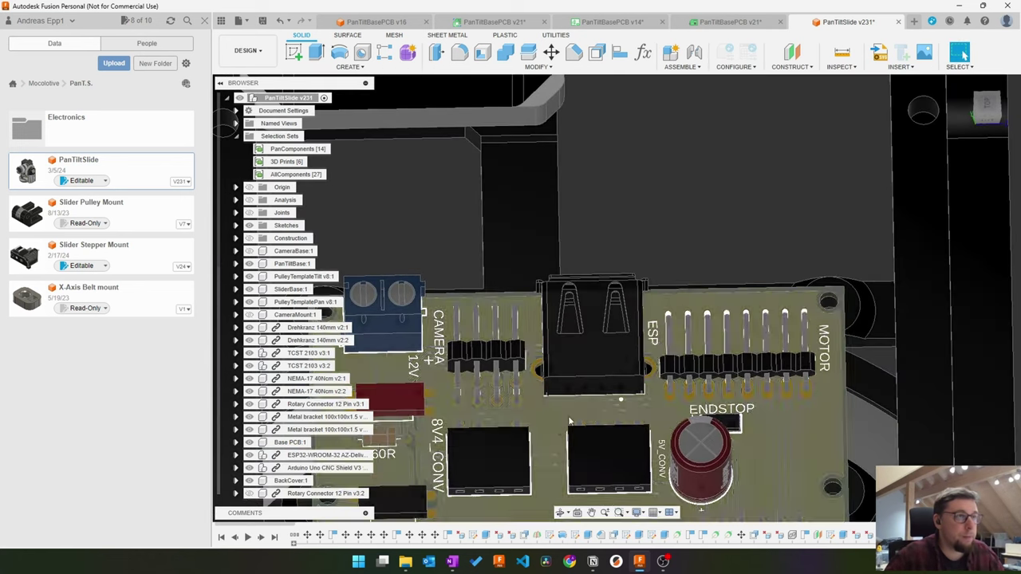
pyautogui.moveTo(580, 239)
pyautogui.mouseDown(button='middle')
pyautogui.moveTo(588, 310)
pyautogui.moveTo(593, 252)
pyautogui.mouseUp(button='middle')
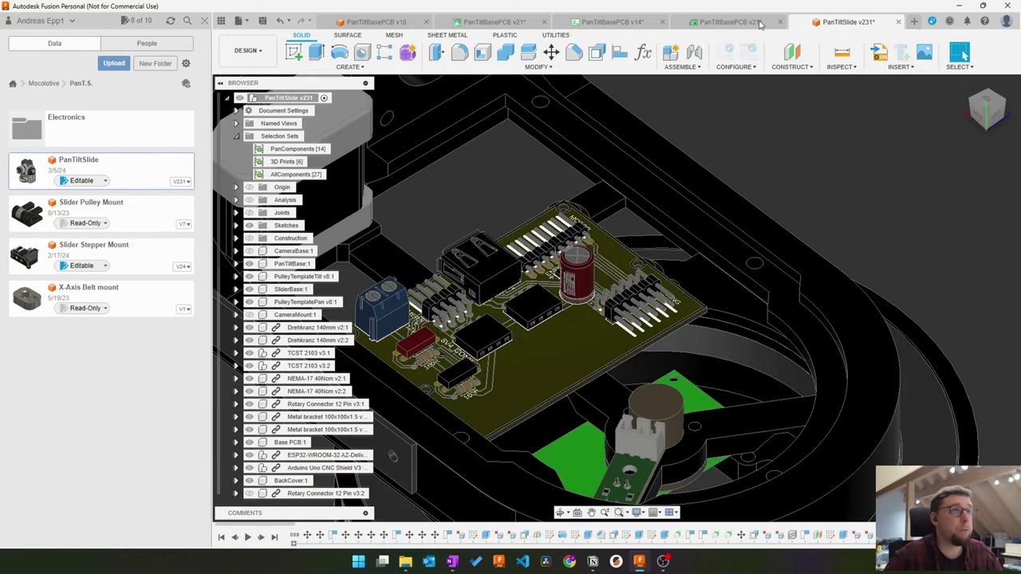
# Step: In the PanTiltBasePCB board, move the ESP_PWR header down beside the CAMERA header to 350, 1210 mil, and hide the project data list
pyautogui.click(728, 23)
pyautogui.scroll(5, 604, 330)
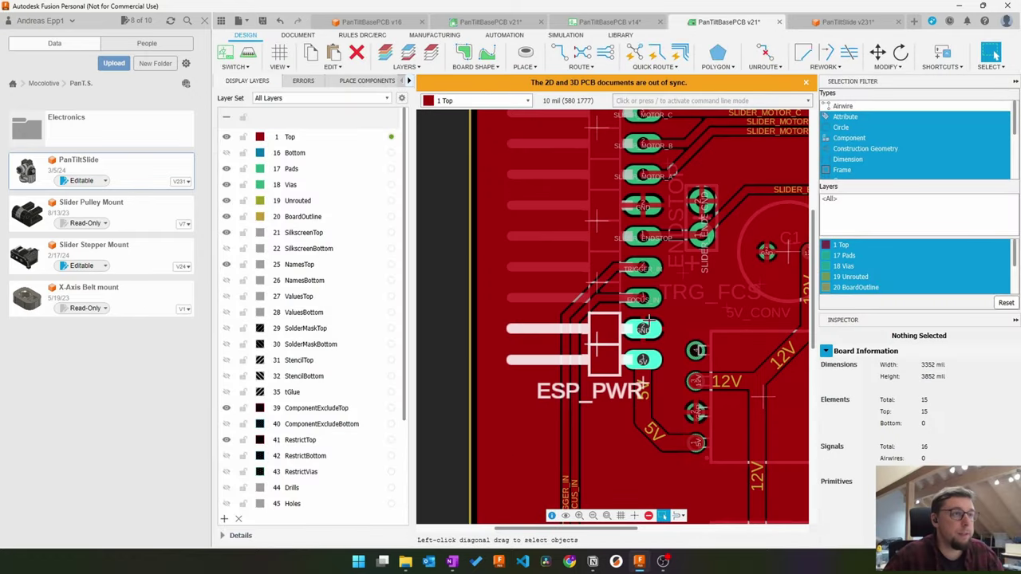
pyautogui.moveTo(604, 332); pyautogui.dragTo(612, 373)
pyautogui.moveTo(647, 256); pyautogui.dragTo(646, 189, button='middle')
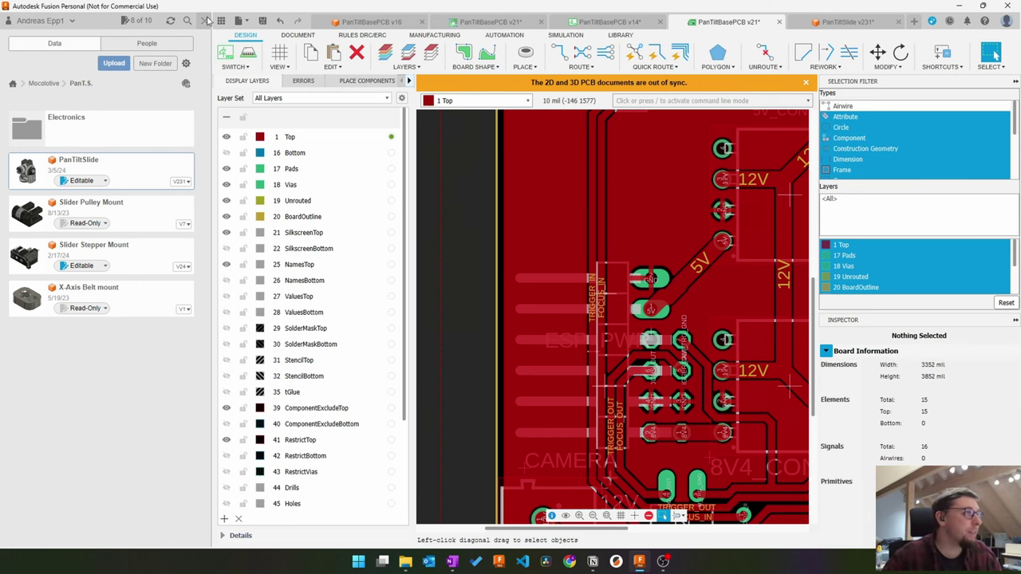
pyautogui.click(205, 21)
pyautogui.click(516, 295)
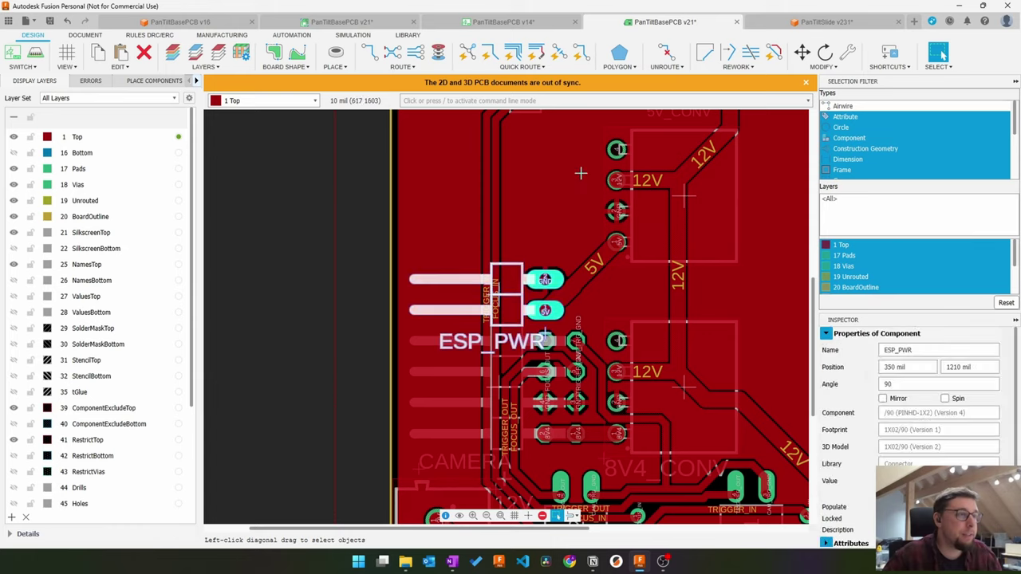
# Step: Examine the TRG_FCS, ENDSTOP and MOTOR headers and their traces along the board edge
pyautogui.scroll(3, 511, 271)
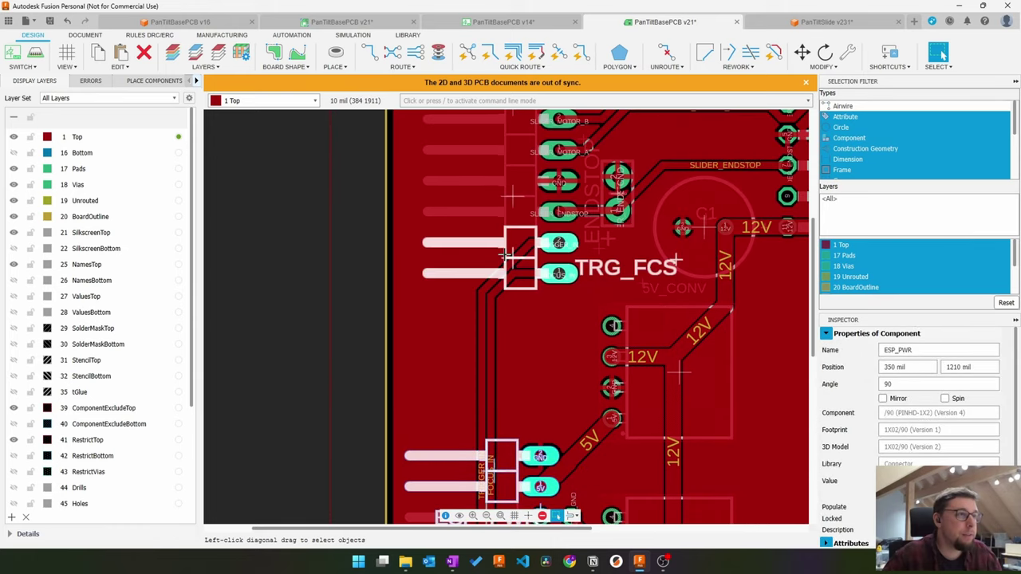
pyautogui.click(514, 194)
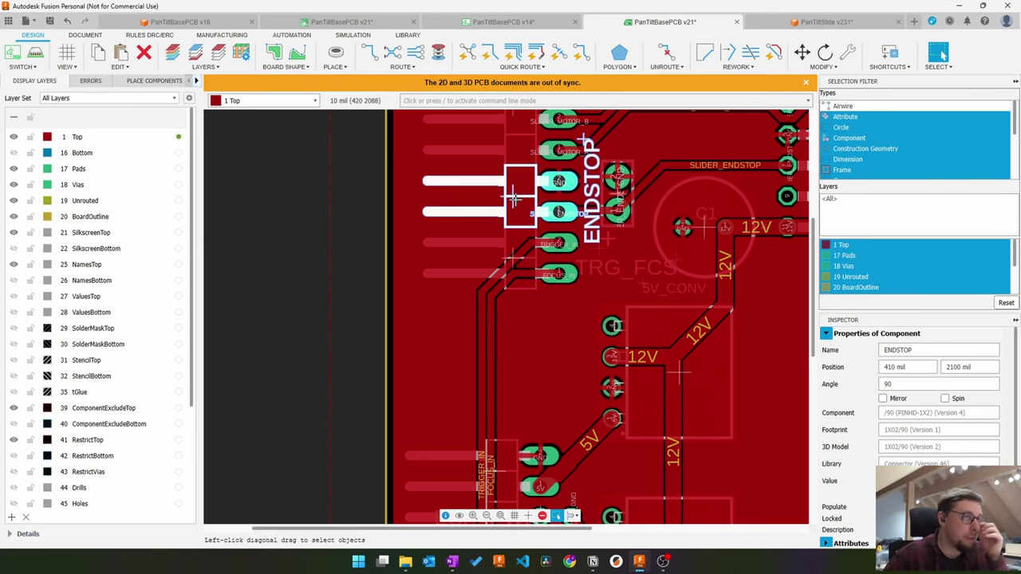
pyautogui.moveTo(529, 374); pyautogui.dragTo(557, 258, button='middle')
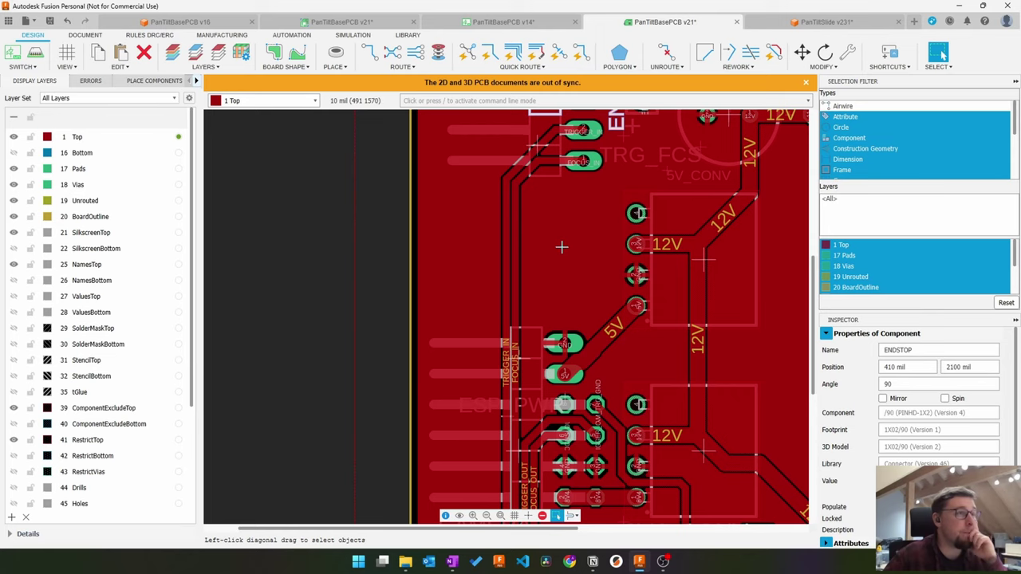
pyautogui.scroll(-2, 562, 247)
pyautogui.moveTo(562, 248); pyautogui.dragTo(561, 359, button='middle')
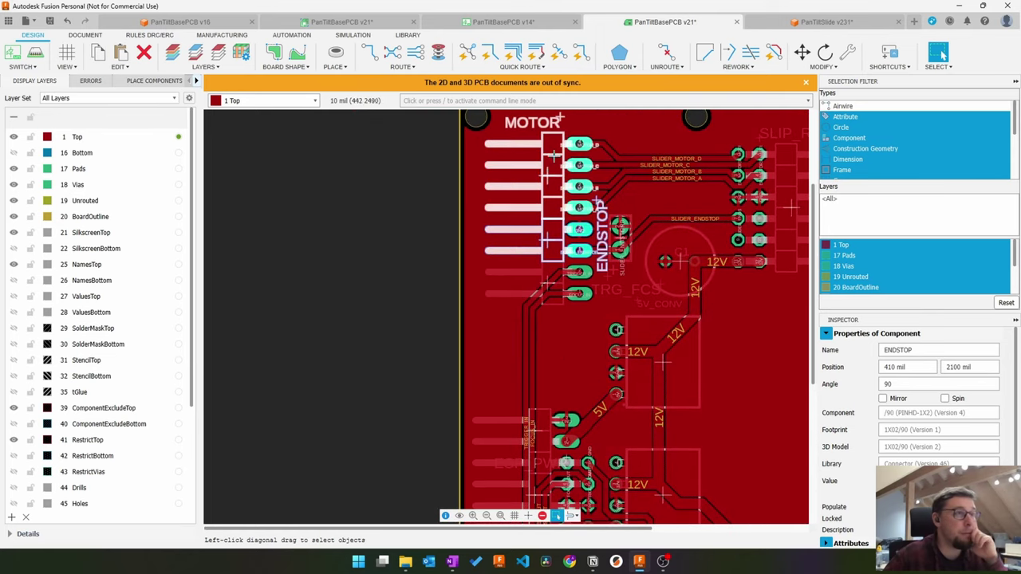
pyautogui.click(547, 177)
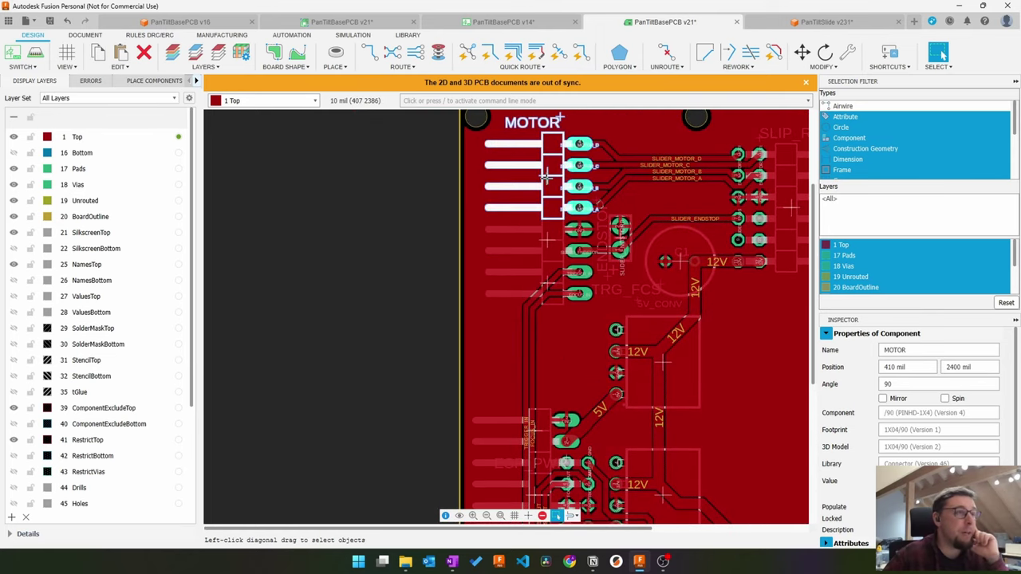
pyautogui.moveTo(585, 191); pyautogui.dragTo(572, 287, button='middle')
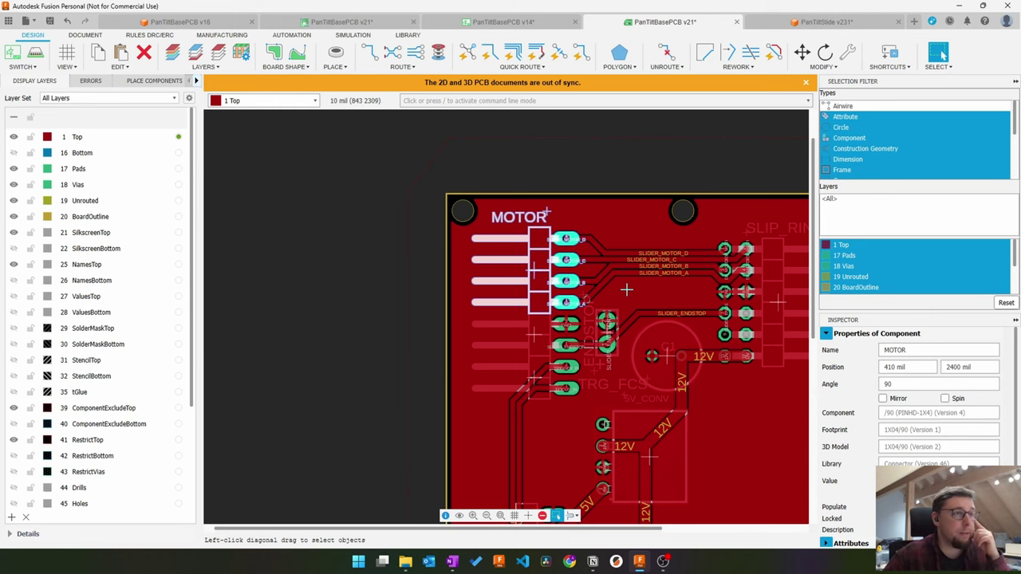
pyautogui.moveTo(607, 403); pyautogui.dragTo(653, 275, button='middle')
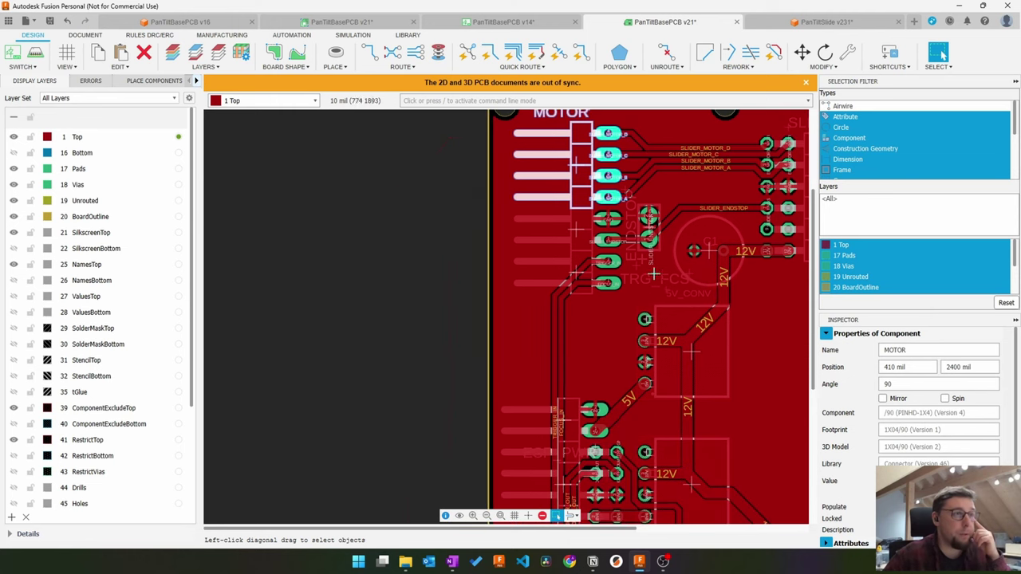
pyautogui.click(337, 270)
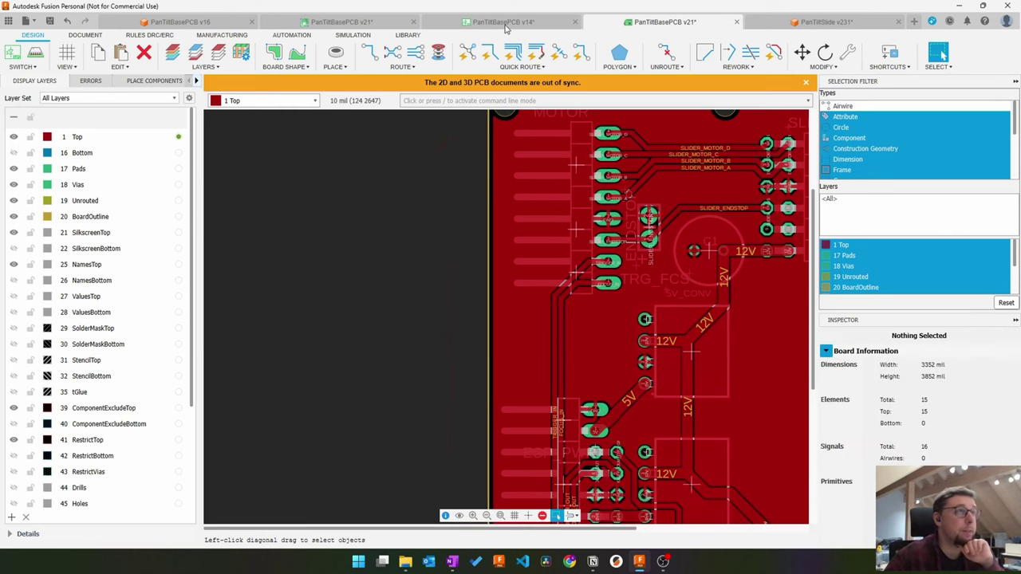
# Step: Place a PINHD-2X3/90 header from the Connector library in an empty area of the PanTiltBasePCB schematic
pyautogui.click(505, 22)
pyautogui.scroll(-5, 502, 292)
pyautogui.scroll(8, 490, 385)
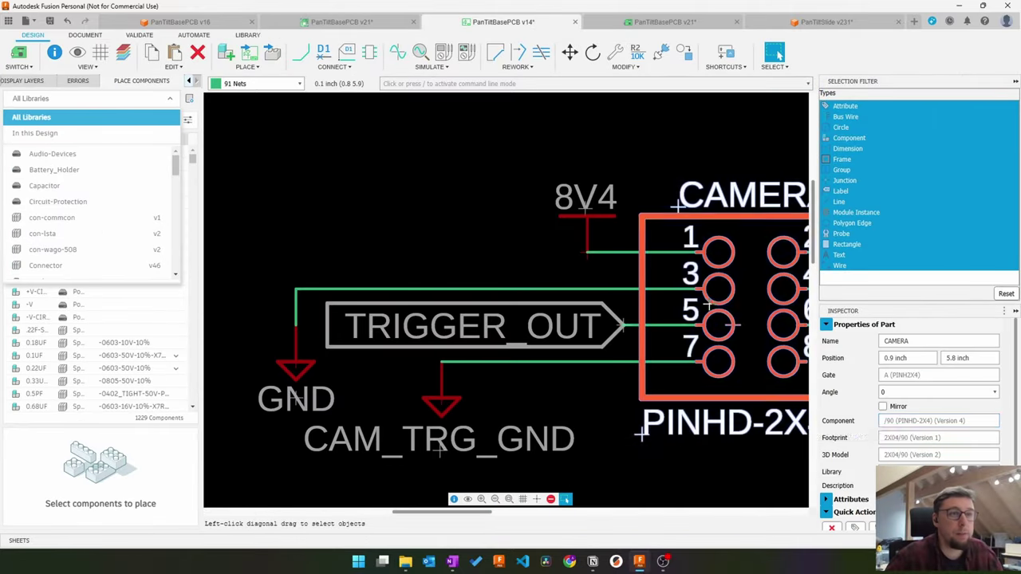
pyautogui.click(46, 265)
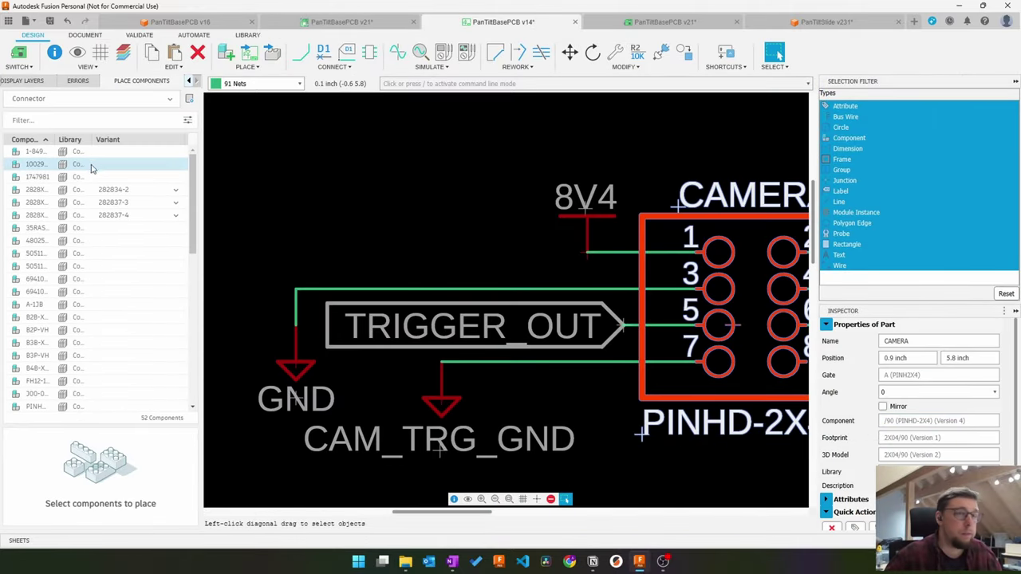
pyautogui.scroll(-4, 90, 168)
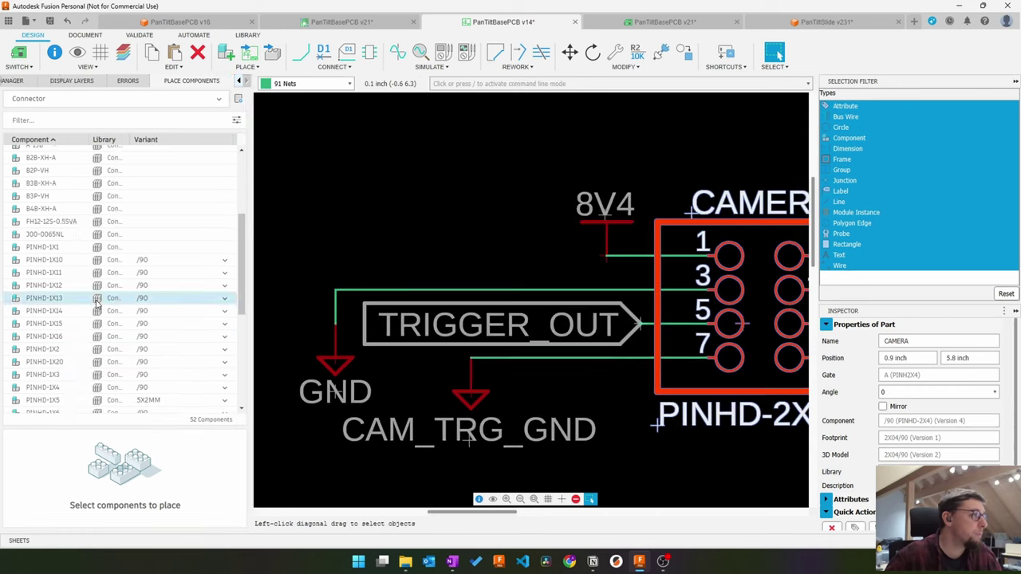
pyautogui.scroll(-2, 95, 303)
pyautogui.click(79, 343)
pyautogui.doubleClick(53, 344)
pyautogui.scroll(-7, 418, 214)
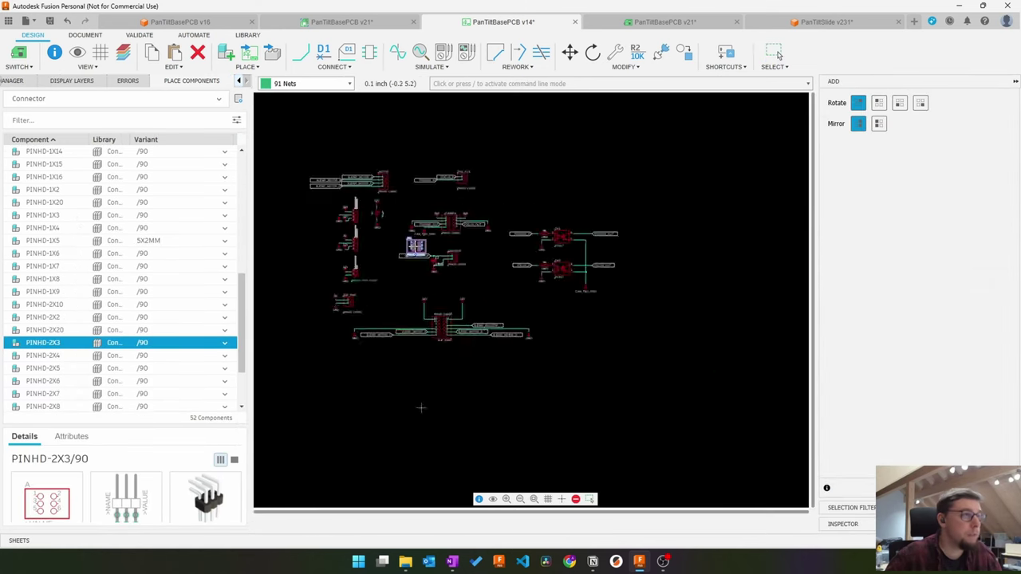
pyautogui.scroll(3, 403, 175)
pyautogui.click(620, 193)
pyautogui.press('Escape')
# Step: Move the TRG_FCS, ENDSTOP and ESP_PWR headers with their nets and symbols close to the 2x3 header JP1
pyautogui.scroll(1, 514, 172)
pyautogui.moveTo(545, 232); pyautogui.dragTo(405, 183)
pyautogui.moveTo(505, 201); pyautogui.dragTo(595, 125)
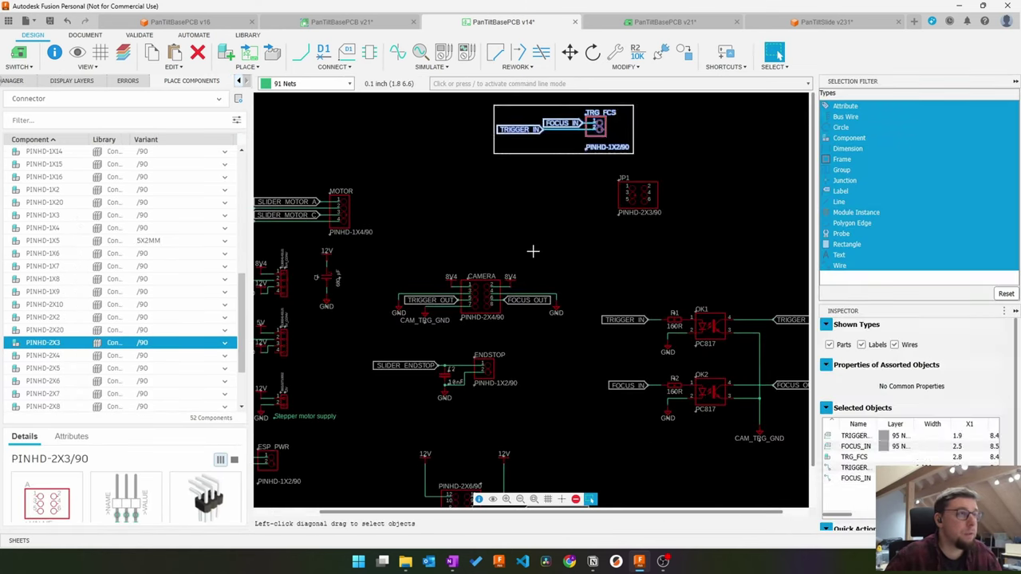
pyautogui.click(533, 238)
pyautogui.moveTo(352, 340); pyautogui.dragTo(522, 407)
pyautogui.moveTo(484, 369); pyautogui.dragTo(537, 184)
pyautogui.moveTo(351, 427); pyautogui.dragTo(441, 403, button='middle')
pyautogui.moveTo(309, 409); pyautogui.dragTo(431, 469)
pyautogui.moveTo(356, 437); pyautogui.dragTo(699, 220)
pyautogui.click(763, 177)
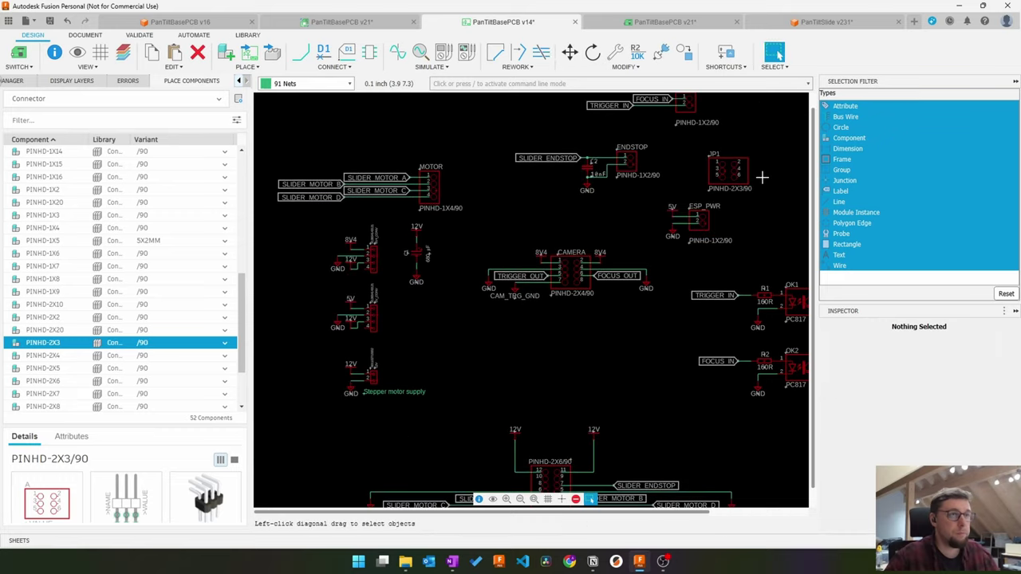
# Step: Delete the ESP_PWR header and its wires from the schematic, keeping the 5V and GND symbols
pyautogui.scroll(4, 763, 177)
pyautogui.click(558, 345)
pyautogui.press('Delete')
pyautogui.scroll(2, 587, 315)
pyautogui.moveTo(372, 290); pyautogui.dragTo(612, 422)
pyautogui.scroll(-2, 558, 399)
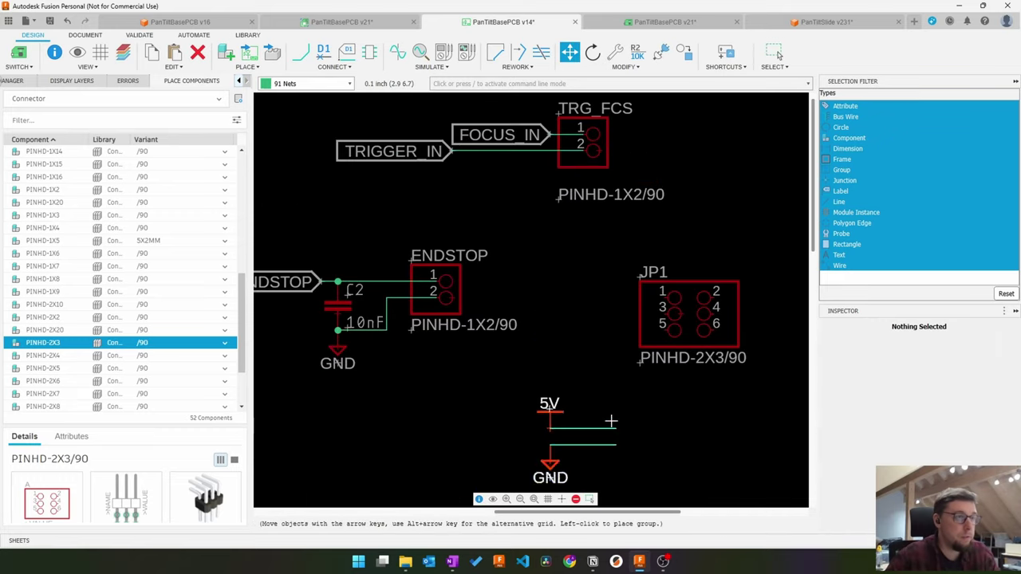
pyautogui.click(612, 389)
pyautogui.press('Escape')
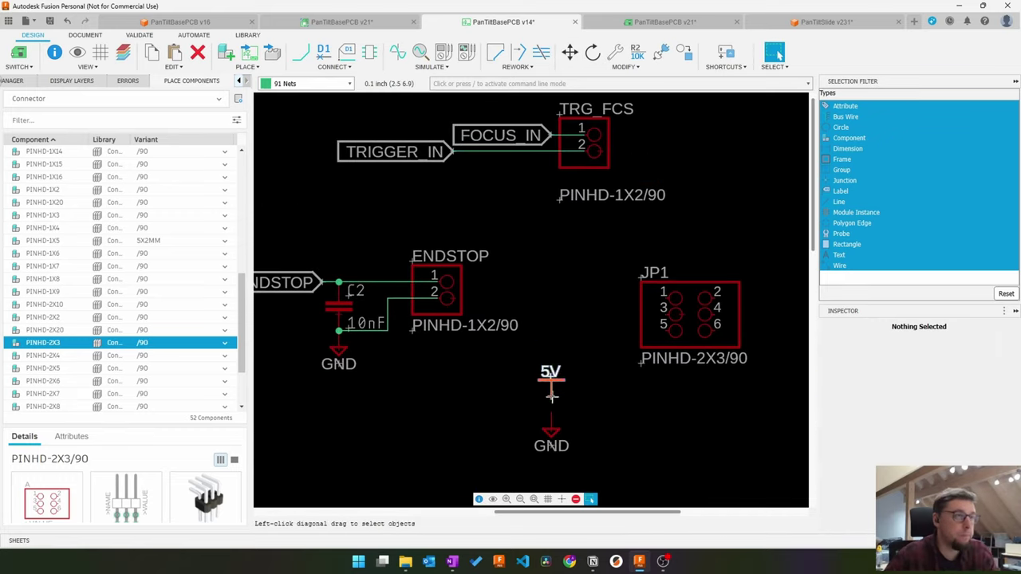
# Step: Move the 5V symbol beside pin 1 of JP1 and the GND symbol to the opposite side of the header
pyautogui.moveTo(551, 396); pyautogui.dragTo(615, 298)
pyautogui.moveTo(551, 424); pyautogui.dragTo(779, 292)
pyautogui.moveTo(779, 292); pyautogui.dragTo(646, 298, button='middle')
pyautogui.moveTo(646, 299); pyautogui.dragTo(711, 315)
pyautogui.moveTo(483, 300); pyautogui.dragTo(450, 300)
pyautogui.moveTo(372, 350); pyautogui.dragTo(548, 355, button='middle')
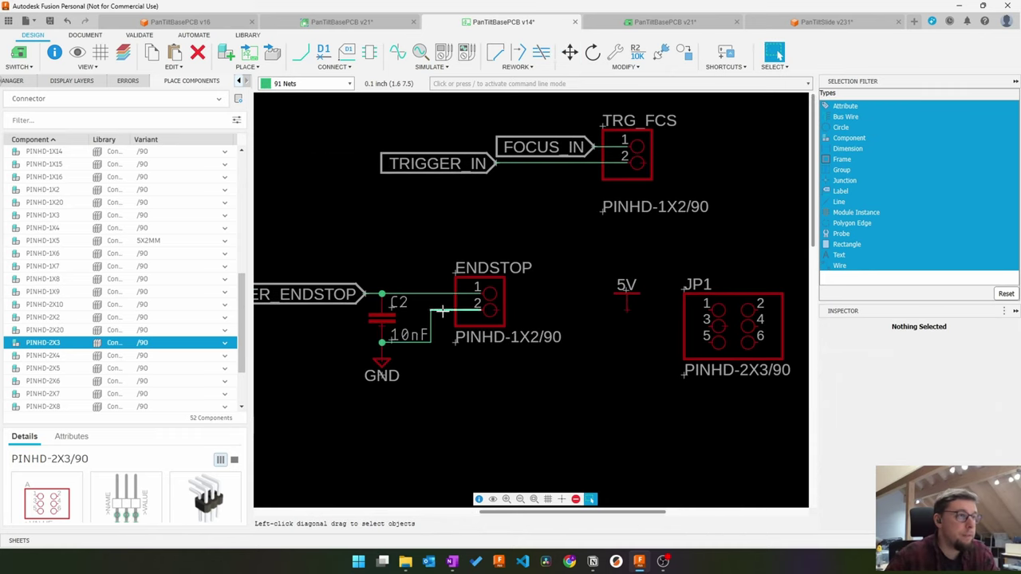
# Step: Delete the ENDSTOP header and the ground wire segment on its second pin
pyautogui.click(442, 311)
pyautogui.press('Delete')
pyautogui.click(489, 307)
pyautogui.press('Delete')
# Step: Remove the leftover ground wires and GND symbol below C2, and move the SLIDER_ENDSTOP net with C2 toward JP1 pin 3
pyautogui.moveTo(426, 316); pyautogui.dragTo(499, 308, button='middle')
pyautogui.moveTo(271, 256); pyautogui.dragTo(558, 387)
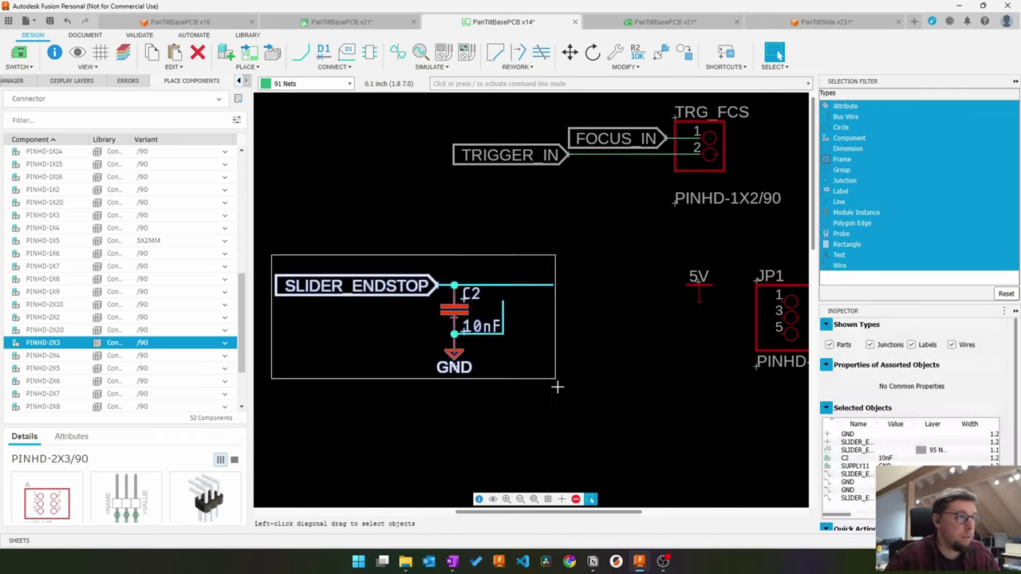
pyautogui.press('Escape')
pyautogui.moveTo(511, 322); pyautogui.dragTo(483, 344)
pyautogui.press('Delete')
pyautogui.click(457, 353)
pyautogui.press('Delete')
pyautogui.press('m')
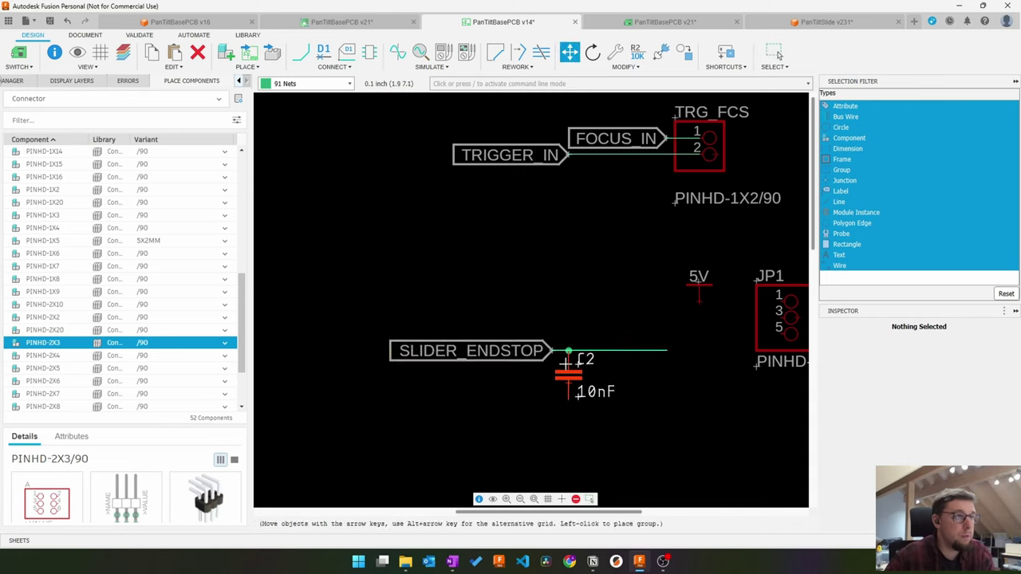
pyautogui.click(681, 332)
# Step: Copy the GND symbol and connect the copy below capacitor C2
pyautogui.moveTo(750, 397); pyautogui.dragTo(514, 391, button='middle')
pyautogui.scroll(1, 515, 391)
pyautogui.click(763, 311)
pyautogui.hotkey('ctrl', 'c')
pyautogui.hotkey('ctrl', 'v')
pyautogui.click(420, 445)
pyautogui.moveTo(430, 391); pyautogui.dragTo(429, 432)
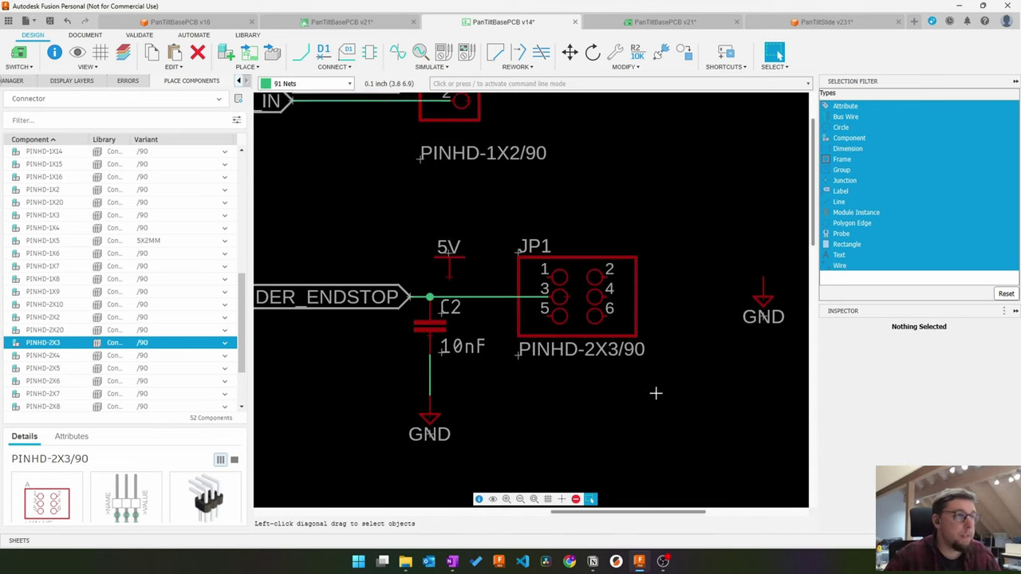
# Step: Draw nets connecting JP1 pin 1 to 5V and pin 2 to the GND symbol
pyautogui.moveTo(656, 393); pyautogui.dragTo(660, 423, button='middle')
pyautogui.press('n')
pyautogui.click(600, 308)
pyautogui.scroll(-3, 571, 351)
pyautogui.scroll(1, 669, 362)
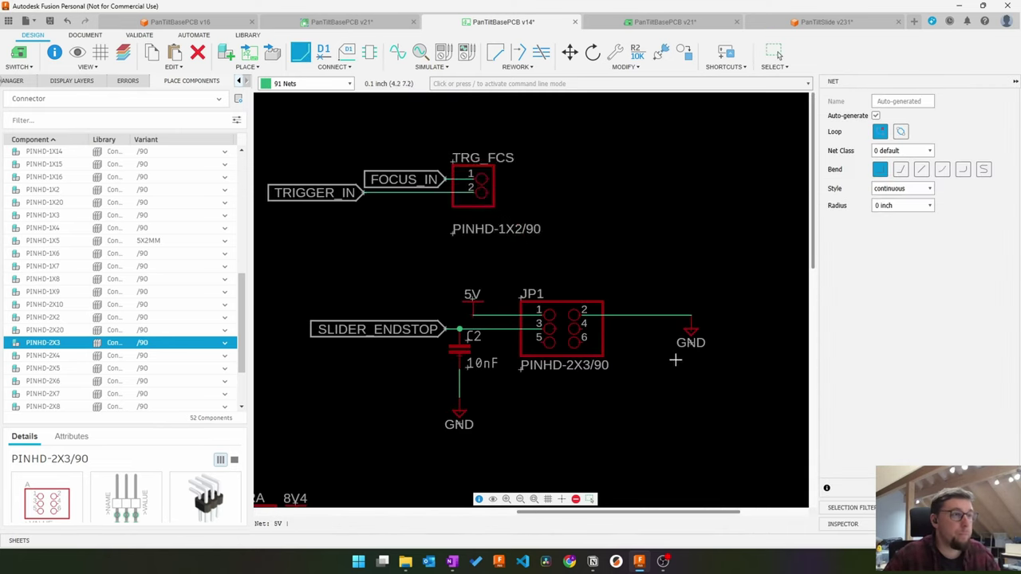
pyautogui.press('Escape')
# Step: Delete the TRG_FCS header and move the GND symbol of JP1 pin 2 up, clearing the space beside the header
pyautogui.click(483, 187)
pyautogui.press('Delete')
pyautogui.moveTo(529, 207); pyautogui.dragTo(583, 221, button='middle')
pyautogui.moveTo(318, 179); pyautogui.dragTo(534, 218)
pyautogui.scroll(-3, 619, 339)
pyautogui.moveTo(689, 345); pyautogui.dragTo(751, 264)
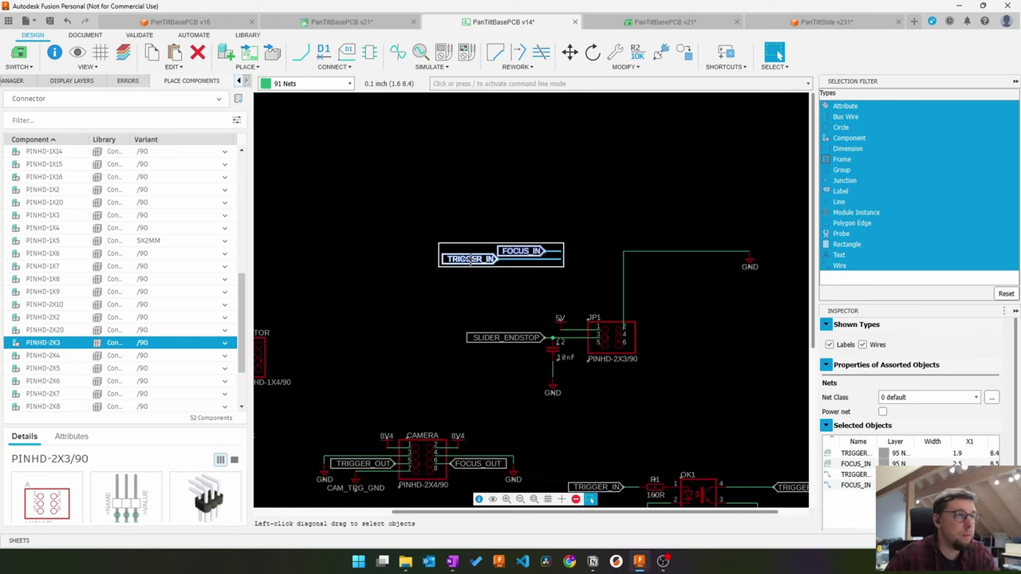
# Step: Move the FOCUS_IN and TRIGGER_IN labels beside JP1's even-numbered pins and rotate TRIGGER_IN so its tip points toward the header
pyautogui.moveTo(511, 250); pyautogui.dragTo(715, 346)
pyautogui.scroll(6, 711, 381)
pyautogui.click(684, 374)
pyautogui.moveTo(684, 374); pyautogui.dragTo(578, 436, button='middle')
pyautogui.click(495, 369)
pyautogui.click(994, 358)
pyautogui.click(909, 374)
pyautogui.click(611, 433)
pyautogui.moveTo(753, 372); pyautogui.dragTo(726, 399)
# Step: Connect JP1 pin 6 to the TRIGGER_IN wire, place the TRIGGER_IN label at its far end, and move FOCUS_IN up out of the way
pyautogui.press('n')
pyautogui.click(330, 346)
pyautogui.click(730, 393)
pyautogui.press('Escape')
pyautogui.moveTo(634, 350); pyautogui.dragTo(611, 232)
pyautogui.moveTo(610, 232); pyautogui.dragTo(565, 206, button='middle')
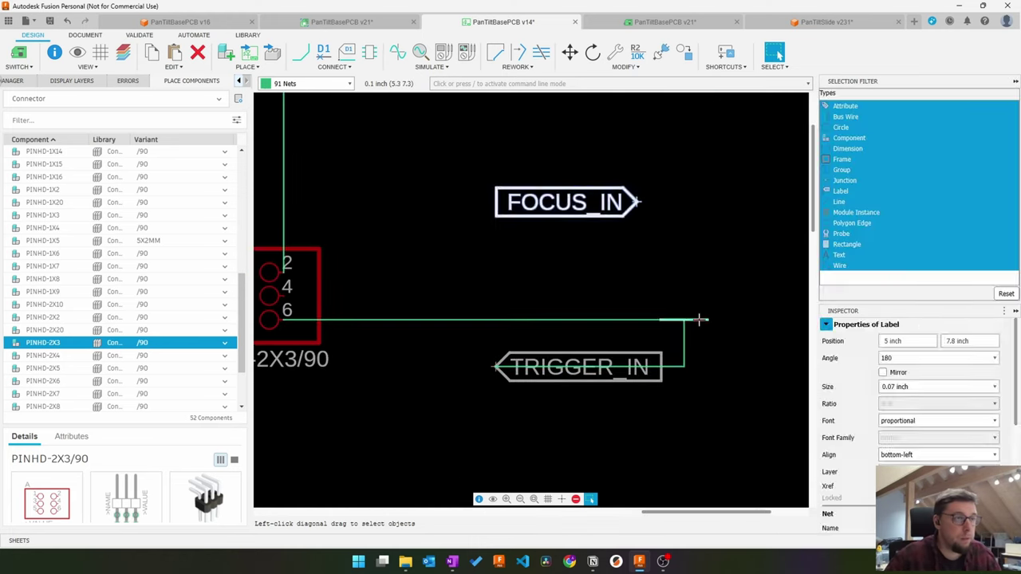
pyautogui.moveTo(699, 320); pyautogui.dragTo(676, 203)
pyautogui.moveTo(563, 366); pyautogui.dragTo(586, 321)
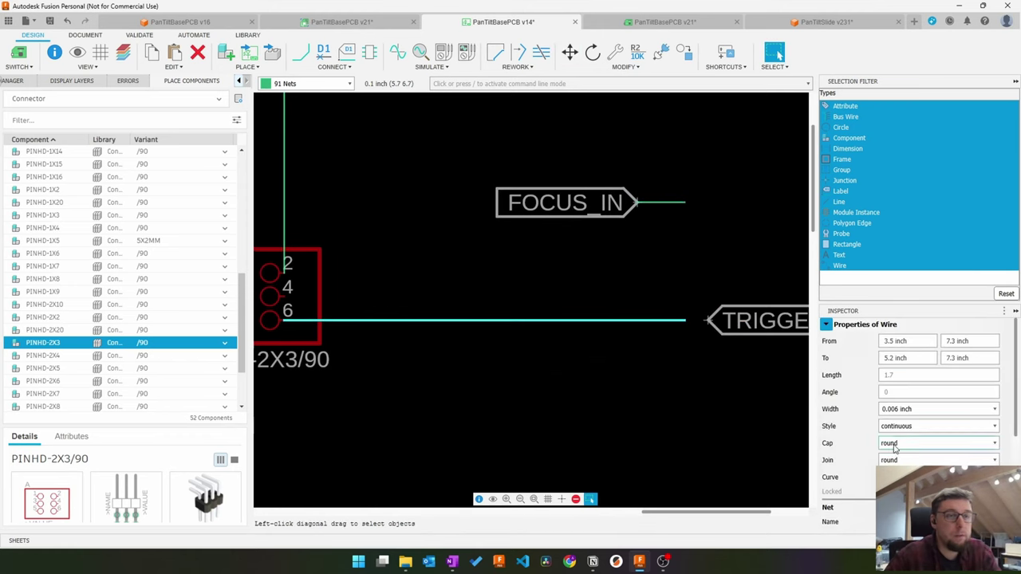
# Step: Rotate the FOCUS_IN label to face JP1 and attach it with its short wire to pin 4
pyautogui.click(567, 204)
pyautogui.click(994, 358)
pyautogui.click(910, 373)
pyautogui.moveTo(740, 209); pyautogui.dragTo(806, 209)
pyautogui.moveTo(672, 202); pyautogui.dragTo(319, 296)
pyautogui.moveTo(766, 203); pyautogui.dragTo(391, 297)
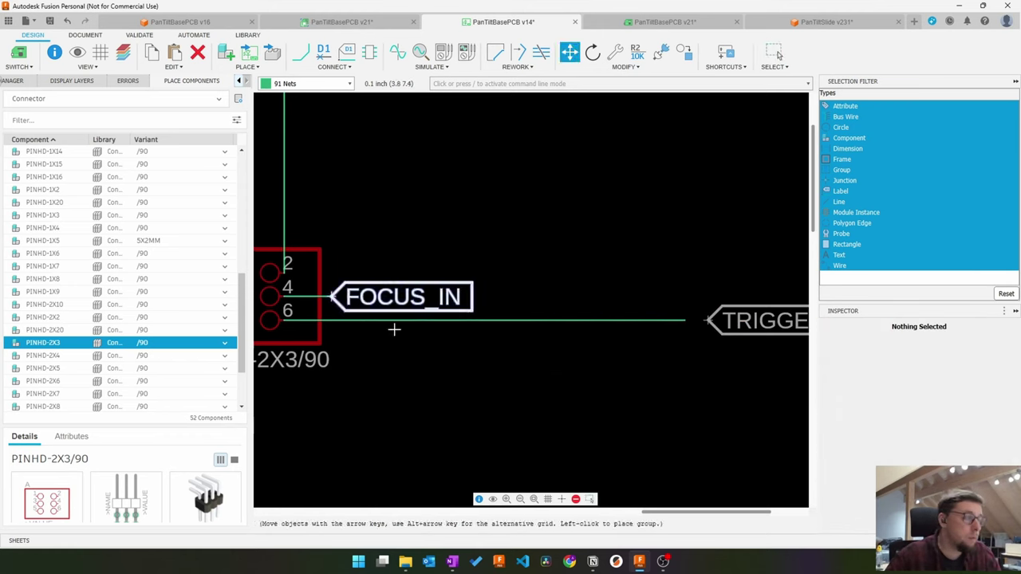
# Step: Shorten the JP1 pin 6 wire and attach the TRIGGER_IN label to its end, just beyond FOCUS_IN
pyautogui.moveTo(685, 320); pyautogui.dragTo(492, 320)
pyautogui.moveTo(779, 304); pyautogui.dragTo(568, 304)
pyautogui.scroll(-3, 507, 319)
pyautogui.scroll(2, 302, 244)
# Step: Move the GND symbol of JP1 pin 2 to the right of the TRIGGER_IN label, at the end of a straight wire
pyautogui.moveTo(410, 115); pyautogui.dragTo(729, 310)
pyautogui.moveTo(729, 310); pyautogui.dragTo(677, 292, button='middle')
pyautogui.moveTo(677, 138); pyautogui.dragTo(716, 311)
pyautogui.hotkey('ctrl', 'z')
pyautogui.scroll(-4, 622, 247)
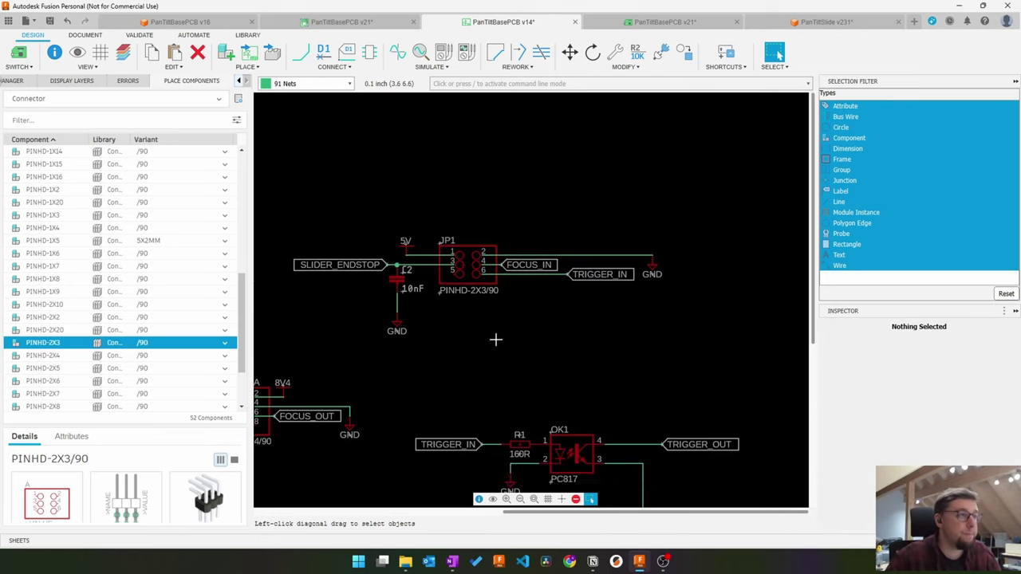
pyautogui.moveTo(495, 340); pyautogui.dragTo(549, 369, button='middle')
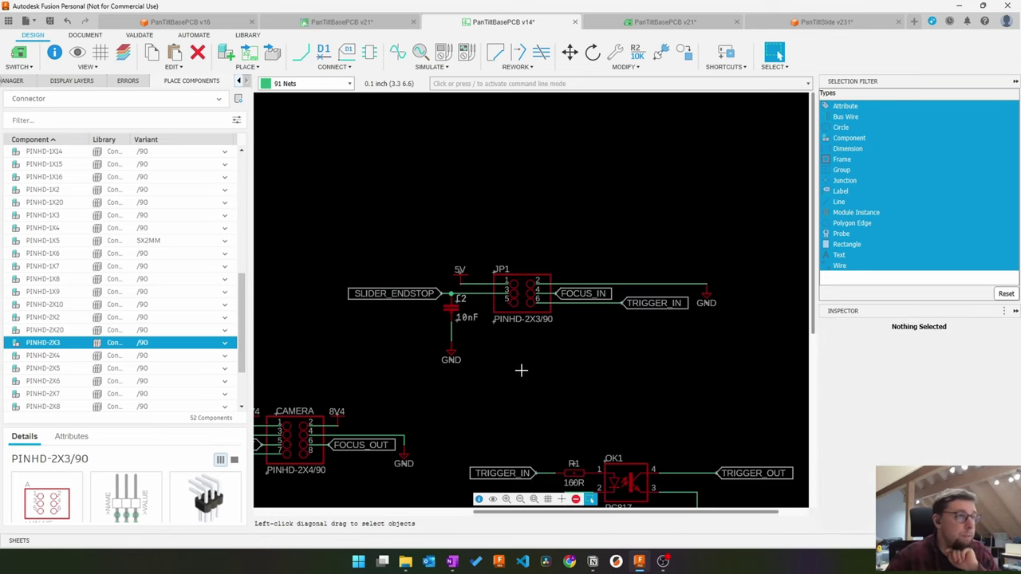
# Step: Draw a net from JP1 pin 5 beneath the header to the TRIGGER_IN wire, replacing the pin 6 connection
pyautogui.scroll(2, 498, 328)
pyautogui.click(301, 52)
pyautogui.click(525, 265)
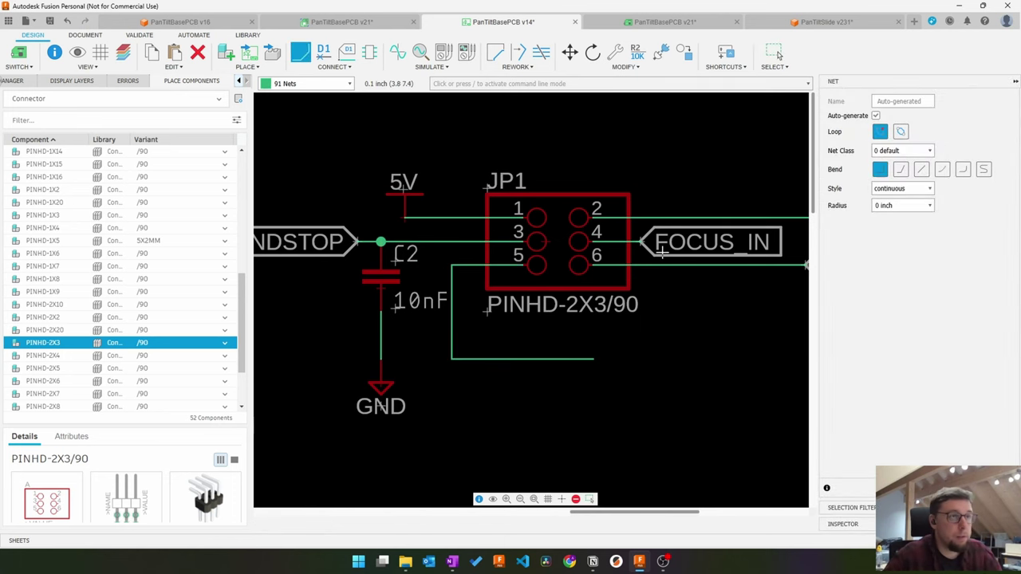
pyautogui.click(663, 265)
pyautogui.press('Return')
pyautogui.press('Escape')
# Step: Straighten the TRIGGER_IN wire below JP1 and attach the TRIGGER_IN label to its shortened end beneath FOCUS_IN
pyautogui.moveTo(725, 280); pyautogui.dragTo(626, 289, button='middle')
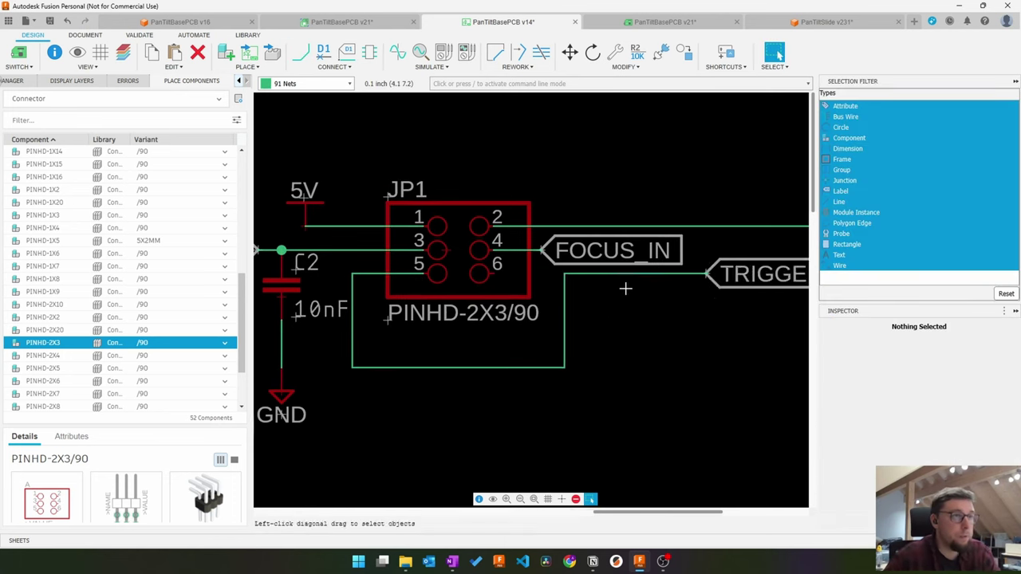
pyautogui.moveTo(633, 274); pyautogui.dragTo(634, 367)
pyautogui.moveTo(708, 368); pyautogui.dragTo(567, 368)
pyautogui.moveTo(708, 368); pyautogui.dragTo(566, 368)
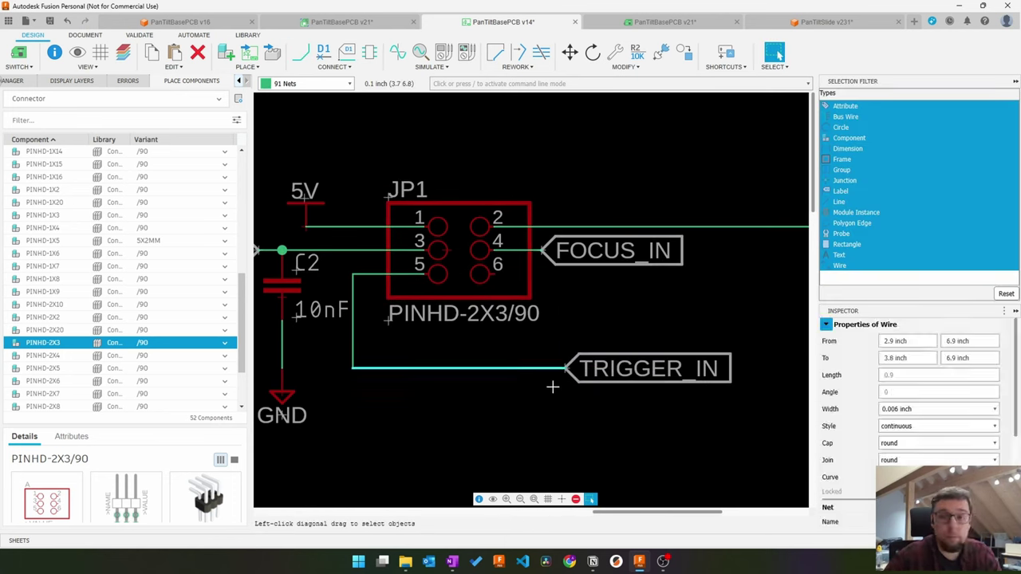
pyautogui.scroll(-5, 552, 388)
# Step: Switch to the board layout, move the JP1 header outside the board's right edge and rotate it a quarter turn
pyautogui.click(663, 23)
pyautogui.moveTo(430, 450); pyautogui.dragTo(371, 317)
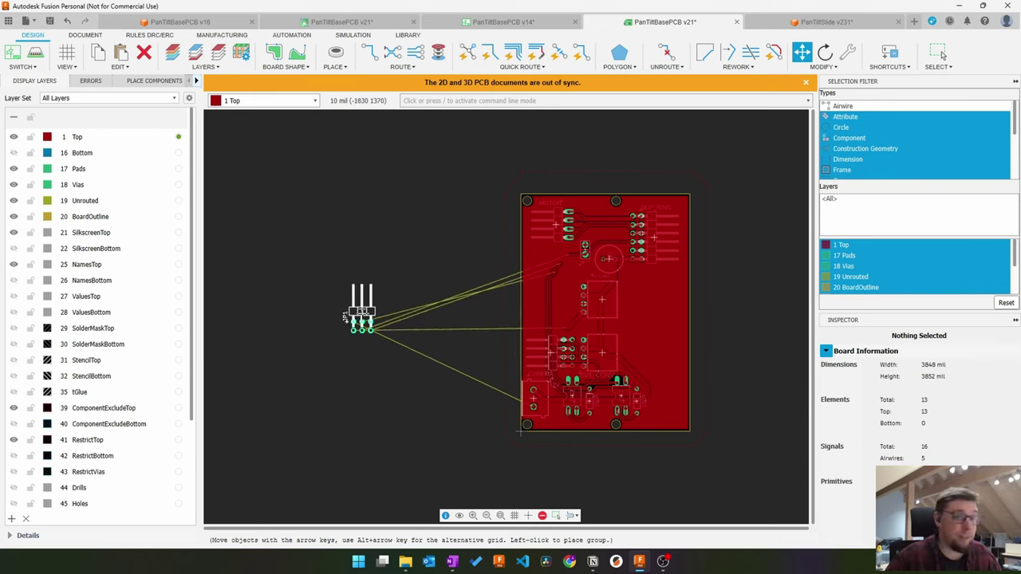
pyautogui.moveTo(398, 359); pyautogui.dragTo(358, 326, button='middle')
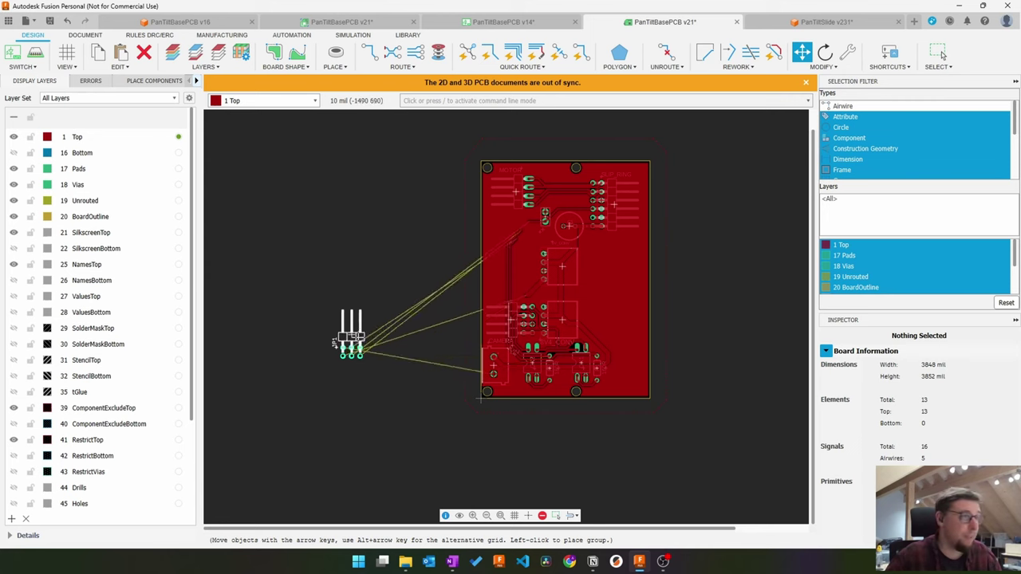
pyautogui.click(732, 285)
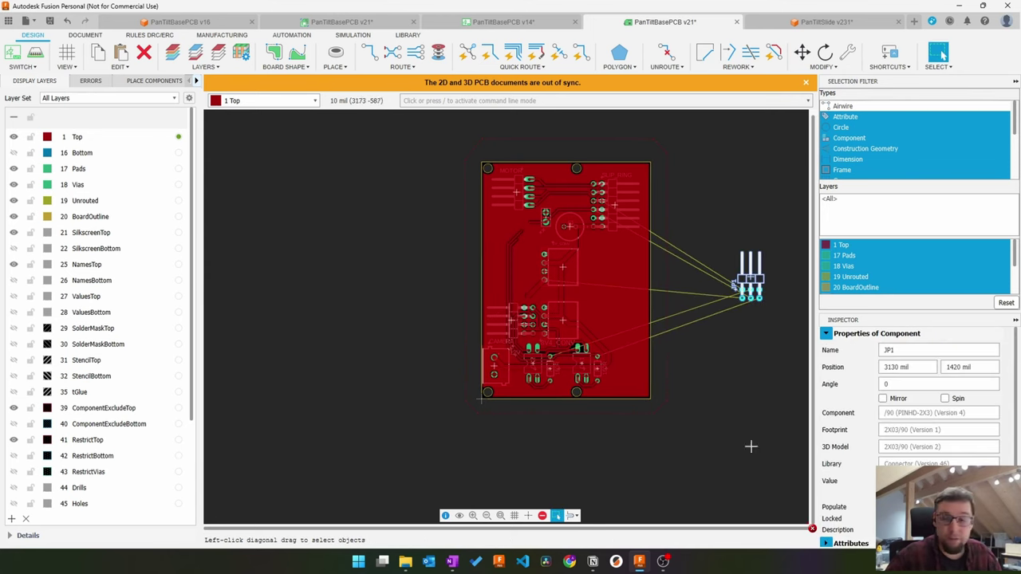
pyautogui.click(824, 54)
pyautogui.click(749, 281)
pyautogui.press('Escape')
# Step: Unroute the leftover trace connections of the removed headers on the board
pyautogui.scroll(3, 546, 310)
pyautogui.click(667, 54)
pyautogui.scroll(5, 491, 191)
pyautogui.click(485, 209)
pyautogui.scroll(-4, 485, 209)
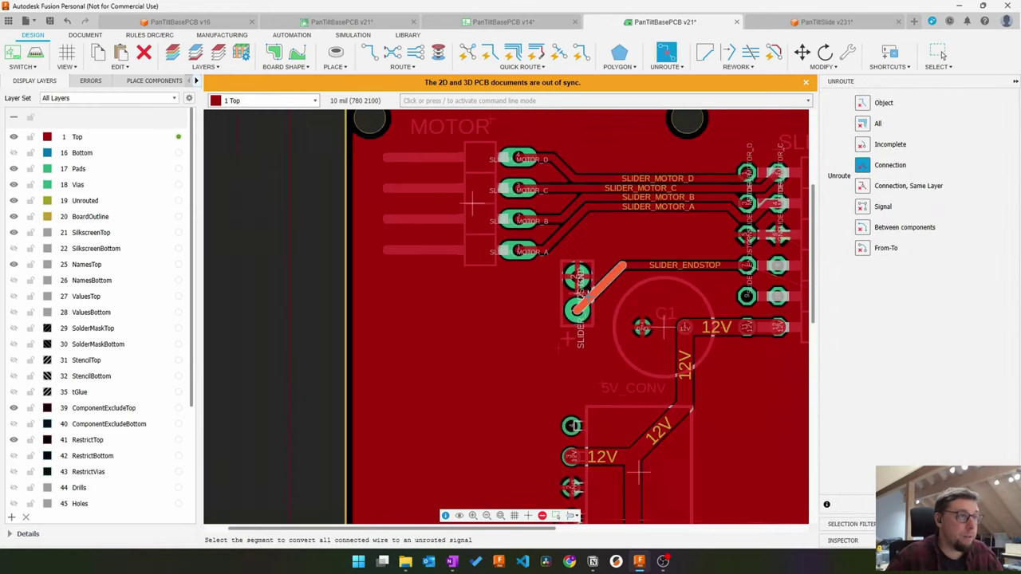
pyautogui.scroll(-5, 588, 297)
pyautogui.scroll(7, 572, 406)
pyautogui.click(525, 408)
pyautogui.scroll(-6, 528, 319)
pyautogui.press('Escape')
# Step: Place the JP1 header at the board's left edge directly above the CAMERA header, with its pins facing outward
pyautogui.moveTo(768, 375)
pyautogui.mouseDown(button='middle')
pyautogui.moveTo(577, 322)
pyautogui.moveTo(624, 332)
pyautogui.mouseUp(button='middle')
pyautogui.moveTo(763, 267); pyautogui.dragTo(354, 292)
pyautogui.scroll(6, 359, 315)
pyautogui.scroll(-1, 358, 319)
pyautogui.moveTo(508, 185); pyautogui.dragTo(506, 176)
pyautogui.scroll(-5, 506, 180)
# Step: Rename header JP1 to ESP in the schematic and move its name label beside the header's pads on the board
pyautogui.click(501, 22)
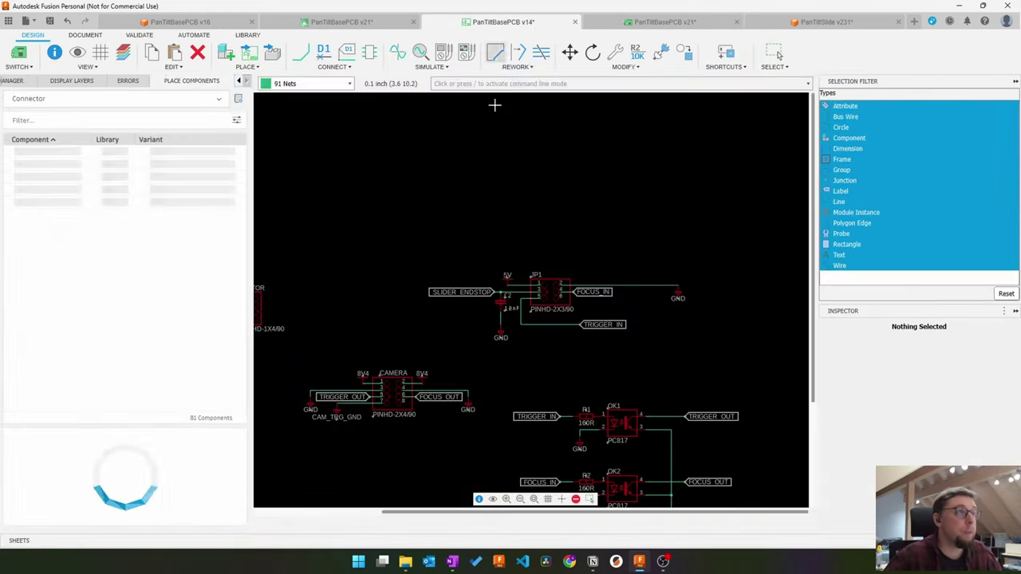
pyautogui.scroll(6, 538, 279)
pyautogui.click(534, 272)
pyautogui.click(580, 324)
pyautogui.moveTo(902, 342); pyautogui.dragTo(841, 341)
pyautogui.click(660, 22)
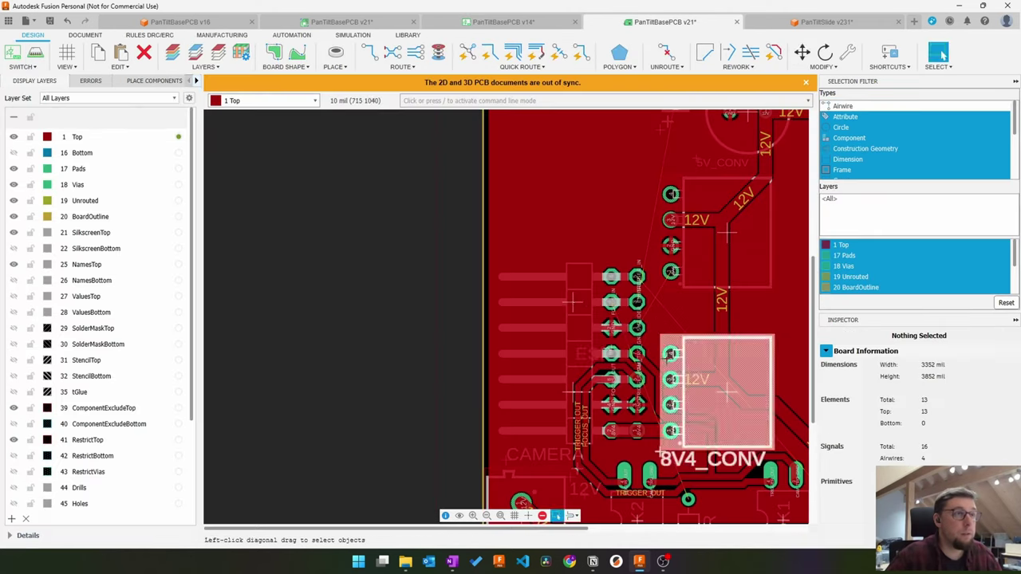
pyautogui.moveTo(601, 350); pyautogui.dragTo(673, 315)
# Step: Move the MOTOR header down the left edge to just above ESP and shift capacitor C2 closer to SLIP_RING
pyautogui.moveTo(613, 245); pyautogui.dragTo(515, 458, button='middle')
pyautogui.moveTo(490, 225); pyautogui.dragTo(488, 230)
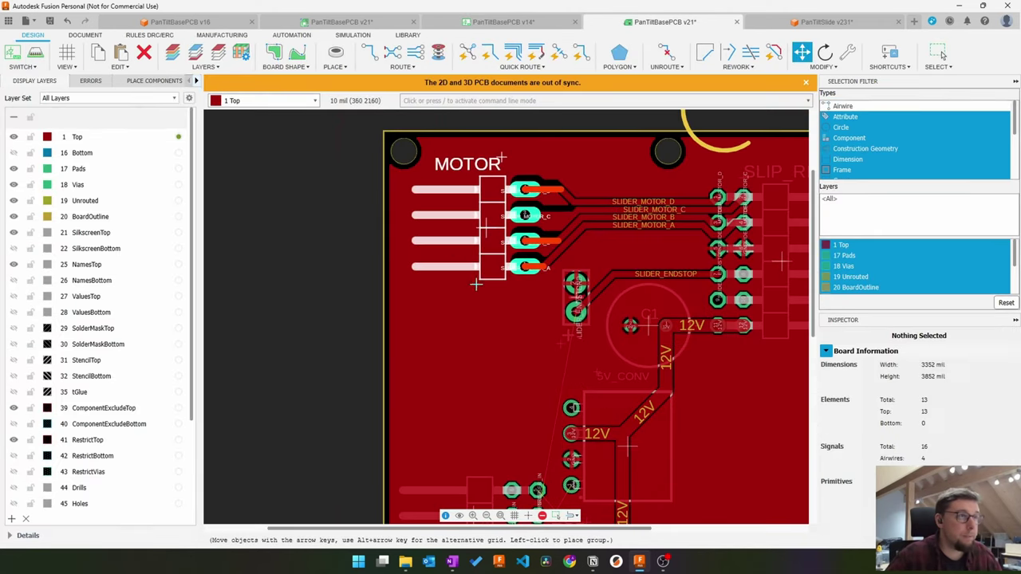
pyautogui.moveTo(586, 242); pyautogui.dragTo(518, 373, button='middle')
pyautogui.moveTo(418, 358); pyautogui.dragTo(369, 466)
pyautogui.scroll(-2, 371, 464)
pyautogui.moveTo(466, 439); pyautogui.dragTo(517, 411)
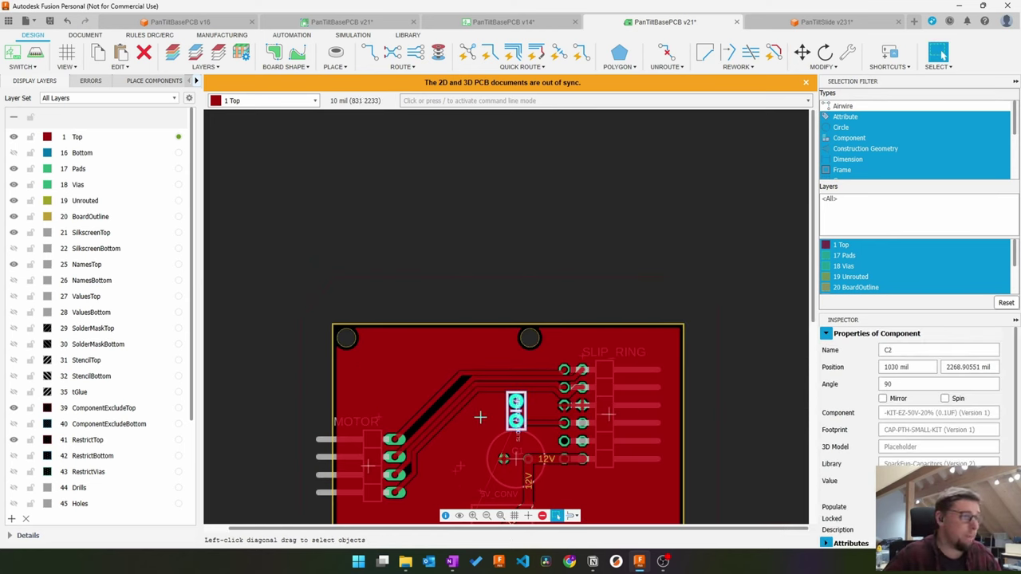
# Step: Reshape the four SLIDER_MOTOR traces so they run in parallel from the moved MOTOR header toward SLIP_RING
pyautogui.scroll(3, 479, 383)
pyautogui.click(472, 327)
pyautogui.moveTo(473, 328); pyautogui.dragTo(464, 383)
pyautogui.scroll(5, 470, 354)
pyautogui.moveTo(337, 161); pyautogui.dragTo(634, 393)
pyautogui.scroll(3, 634, 393)
pyautogui.moveTo(634, 394)
pyautogui.mouseDown()
pyautogui.moveTo(690, 402)
pyautogui.moveTo(790, 273)
pyautogui.moveTo(762, 288)
pyautogui.mouseUp()
pyautogui.moveTo(789, 273); pyautogui.dragTo(727, 257, button='middle')
pyautogui.moveTo(758, 281); pyautogui.dragTo(729, 301)
pyautogui.scroll(-2, 729, 299)
pyautogui.moveTo(798, 209); pyautogui.dragTo(612, 267, button='middle')
pyautogui.scroll(-7, 616, 266)
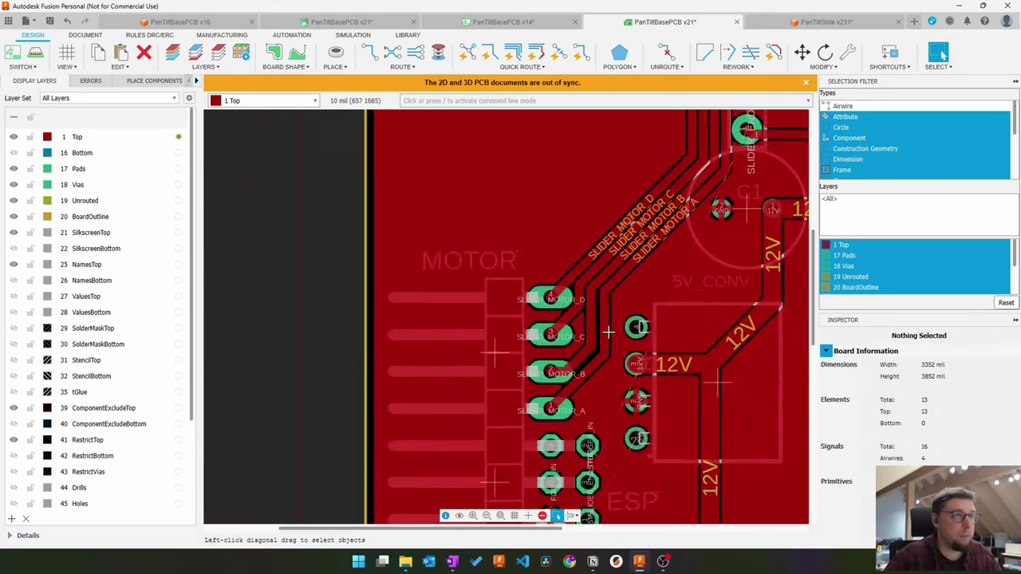
# Step: Shift the SLIDER_MOTOR trace bundle away from C2 so it runs vertically above MOTOR before angling toward SLIP_RING
pyautogui.moveTo(730, 133); pyautogui.dragTo(583, 319, button='middle')
pyautogui.scroll(1, 582, 319)
pyautogui.moveTo(582, 323); pyautogui.dragTo(481, 367)
pyautogui.moveTo(543, 300); pyautogui.dragTo(507, 263)
pyautogui.scroll(-3, 650, 251)
pyautogui.moveTo(590, 447); pyautogui.dragTo(576, 311, button='middle')
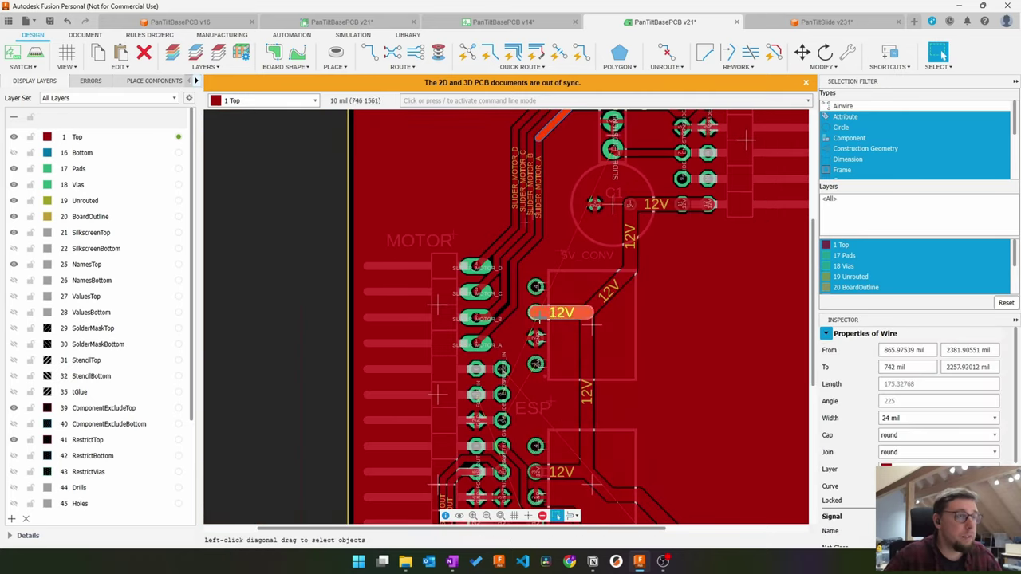
pyautogui.click(574, 260)
# Step: Move capacitor C2 to about 770, 1959 mil, left of C1, and reshape its SLIDER_ENDSTOP trace
pyautogui.moveTo(598, 234); pyautogui.dragTo(604, 382, button='middle')
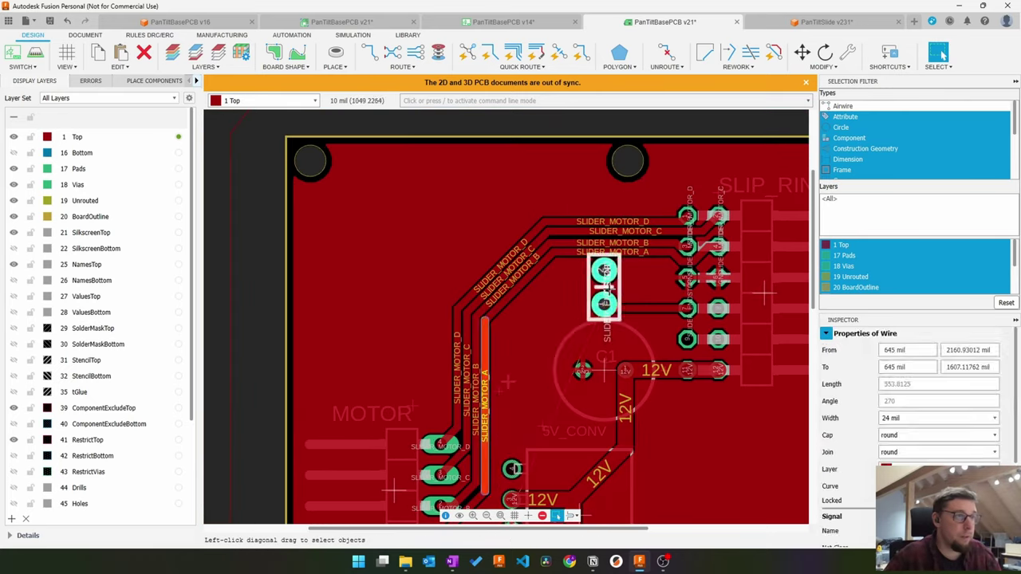
pyautogui.moveTo(607, 285); pyautogui.dragTo(525, 380)
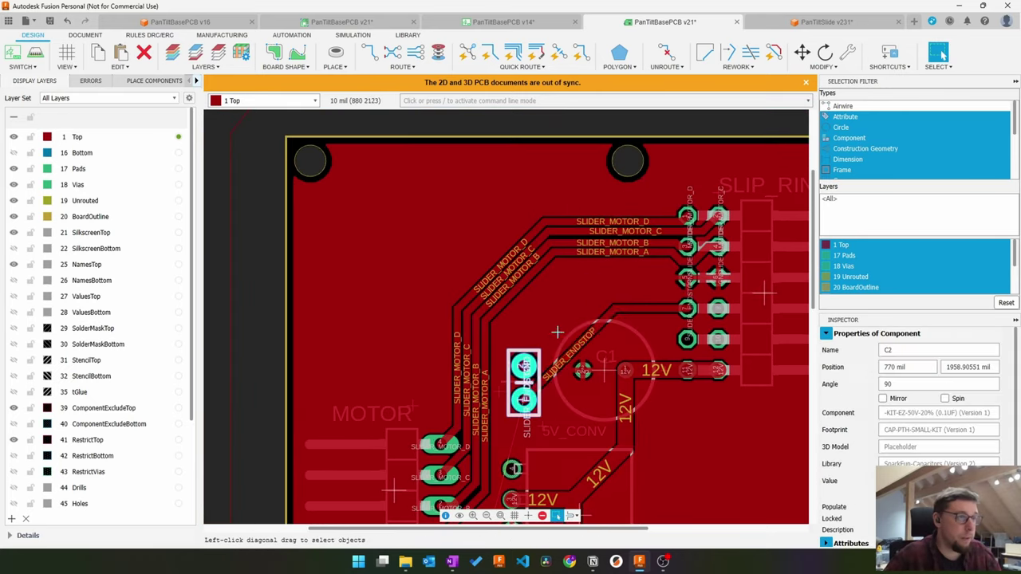
pyautogui.press('Escape')
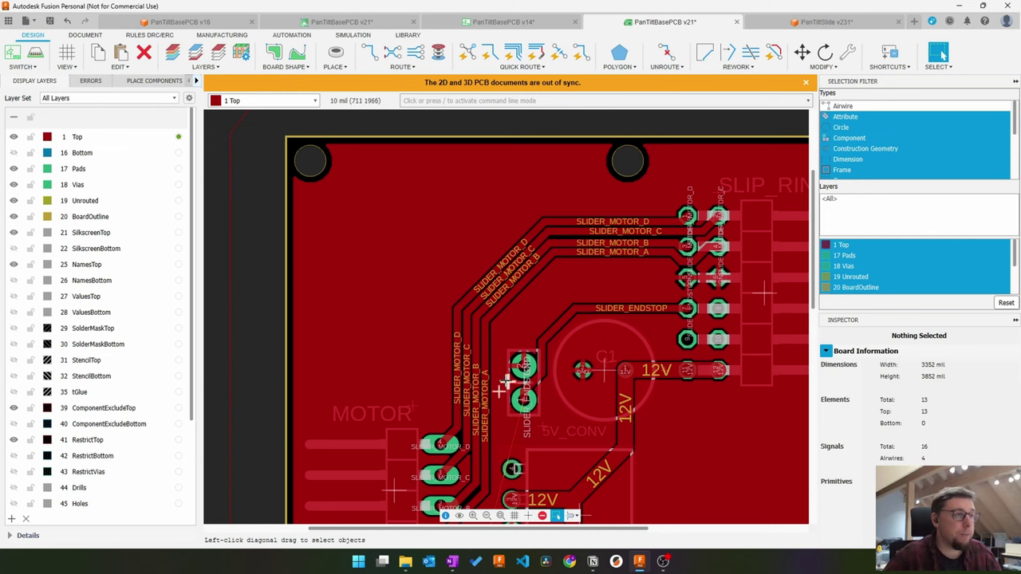
# Step: Examine the SLIDER_MOTOR, SLIDER_ENDSTOP and 12V traces between the MOTOR and SLIP_RING headers
pyautogui.scroll(3, 522, 303)
pyautogui.scroll(-3, 635, 285)
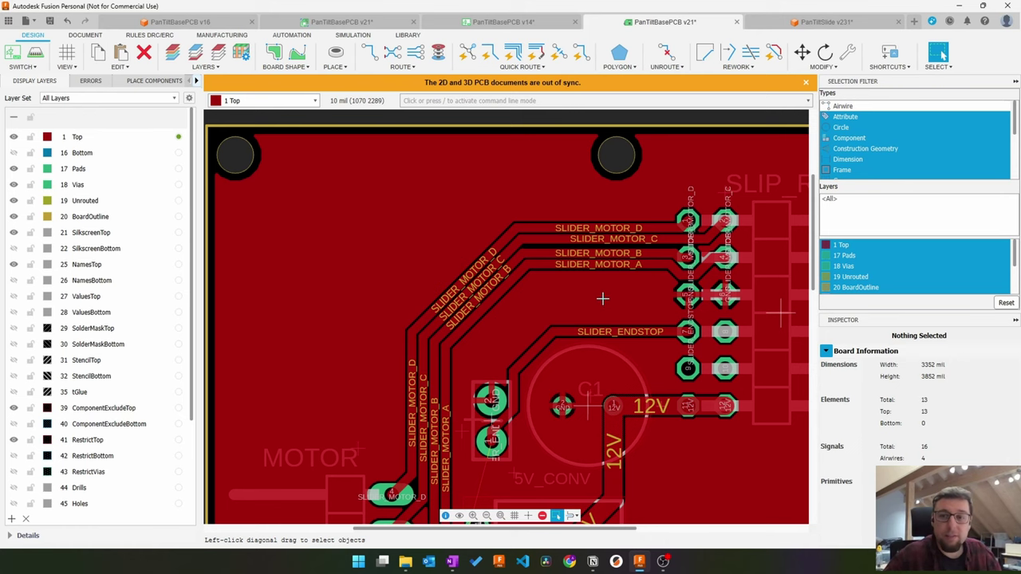
pyautogui.scroll(2, 573, 300)
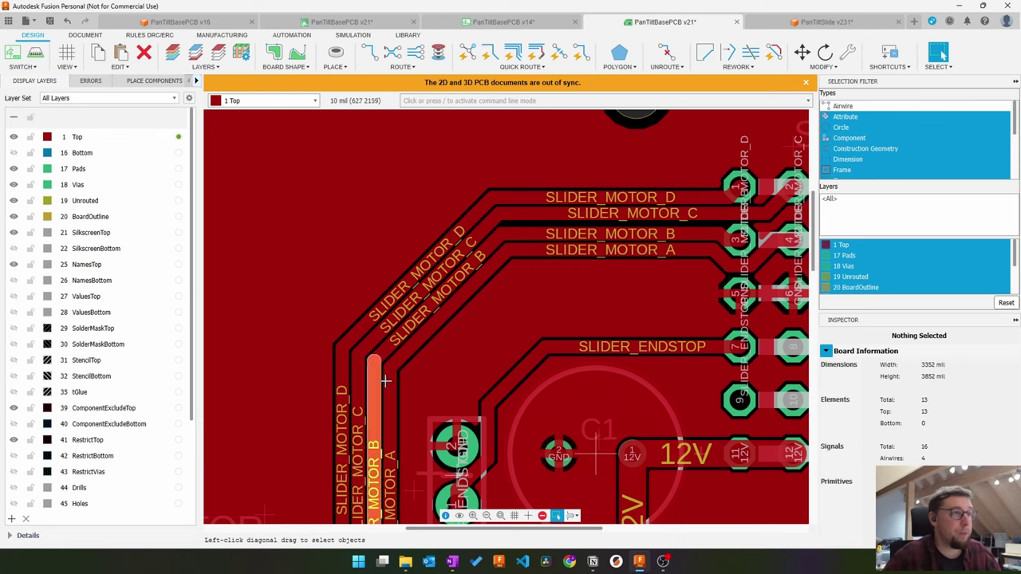
pyautogui.scroll(-1, 468, 319)
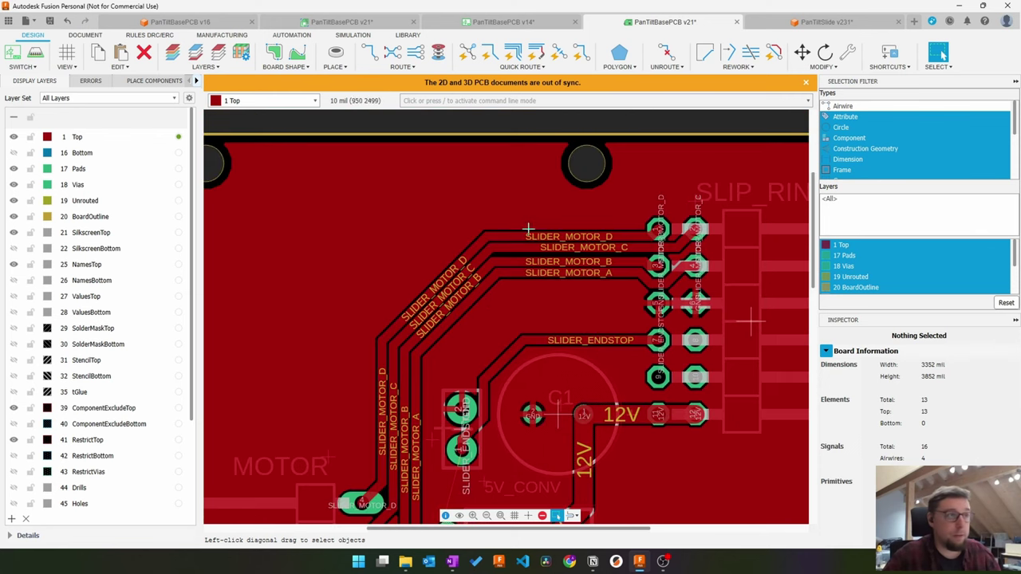
pyautogui.scroll(3, 470, 312)
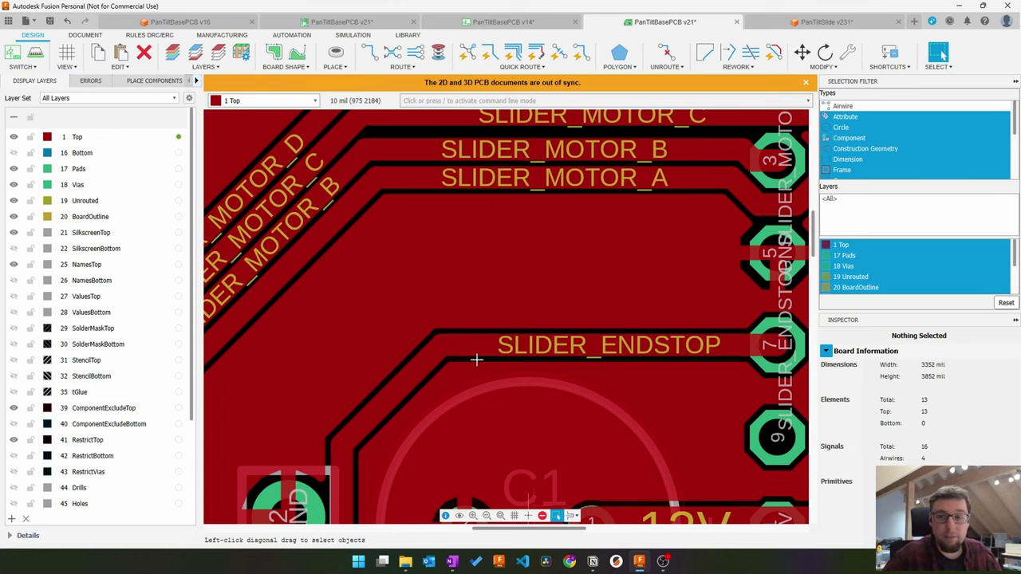
pyautogui.moveTo(657, 228); pyautogui.dragTo(548, 365, button='middle')
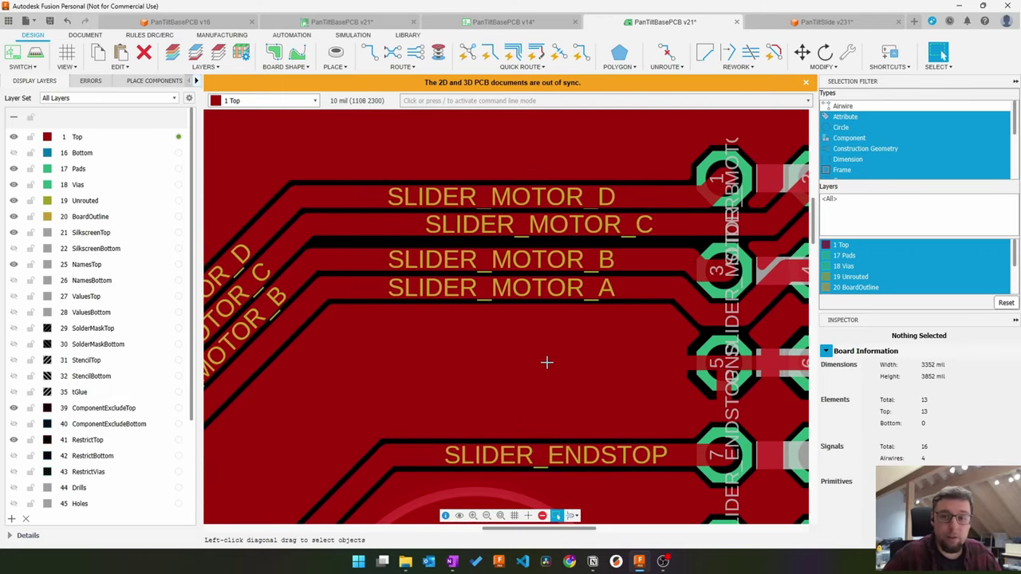
pyautogui.moveTo(468, 457); pyautogui.dragTo(661, 254, button='middle')
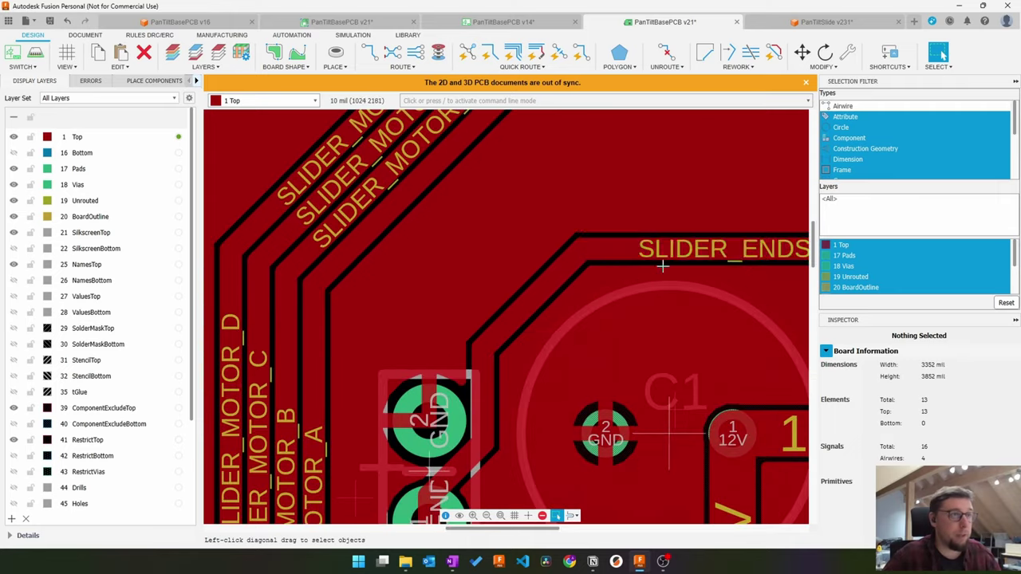
pyautogui.moveTo(790, 443); pyautogui.dragTo(437, 334, button='middle')
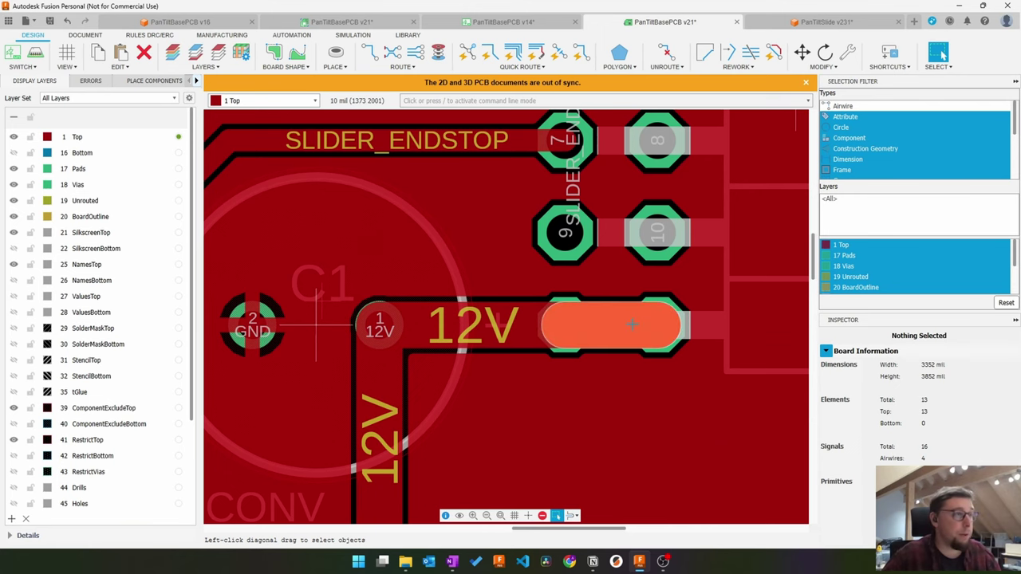
pyautogui.scroll(-2, 631, 324)
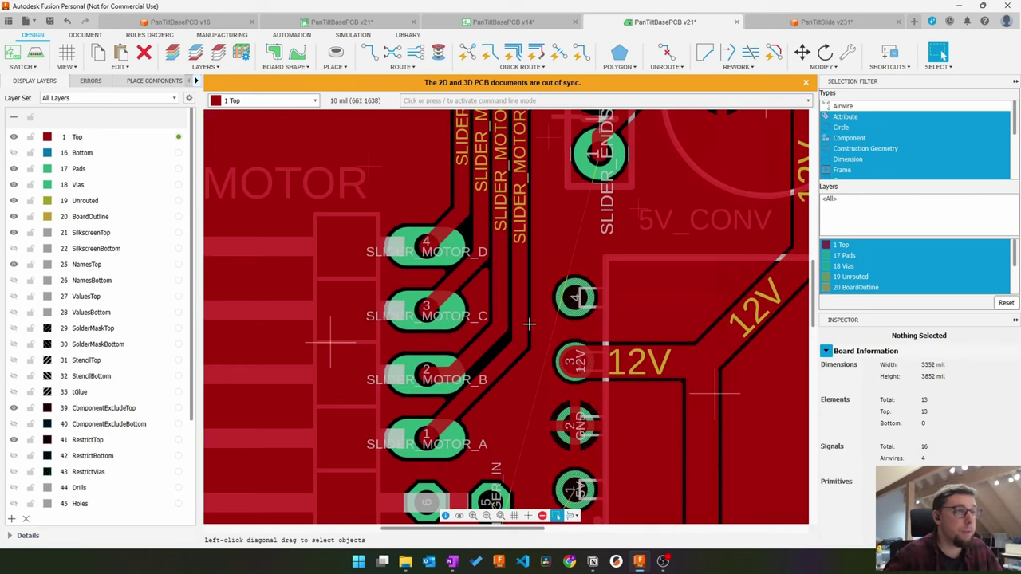
pyautogui.scroll(-5, 537, 325)
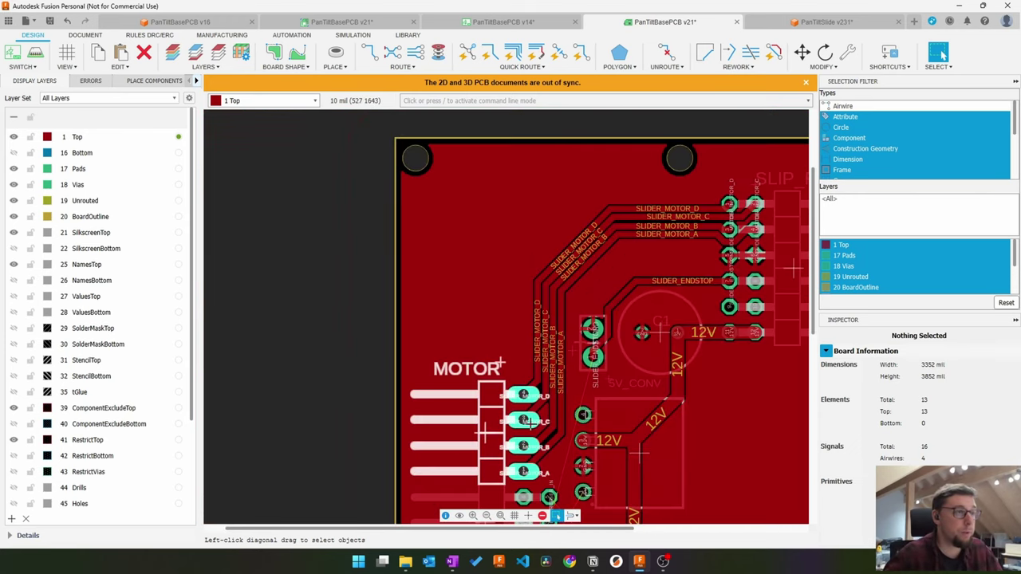
pyautogui.scroll(2, 527, 400)
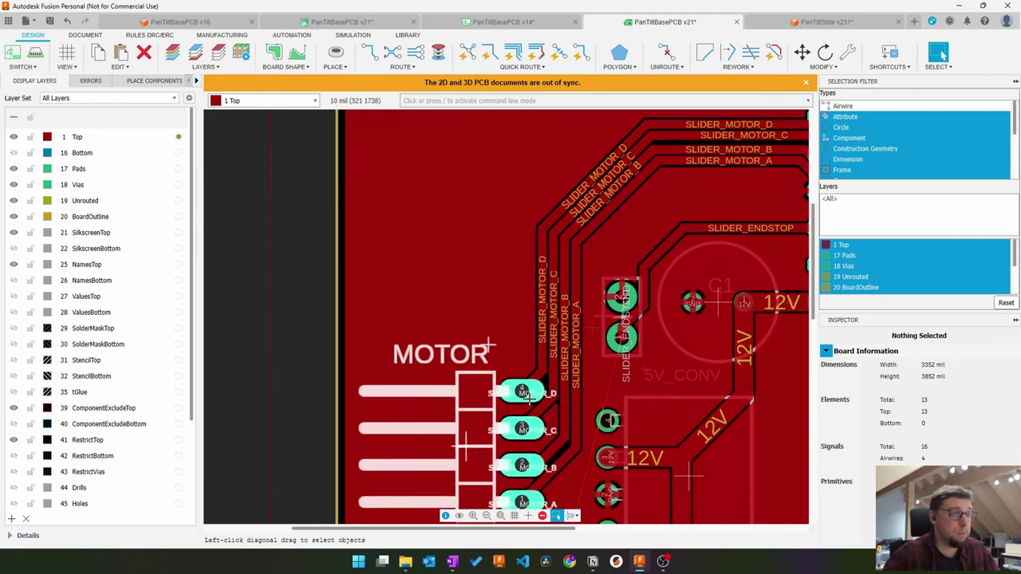
# Step: Shift the SLIDER_MOTOR_D trace outward and reroute SLIDER_MOTOR_C from MOTOR pin 3 around its outside to the SLIP_RING header
pyautogui.click(543, 343)
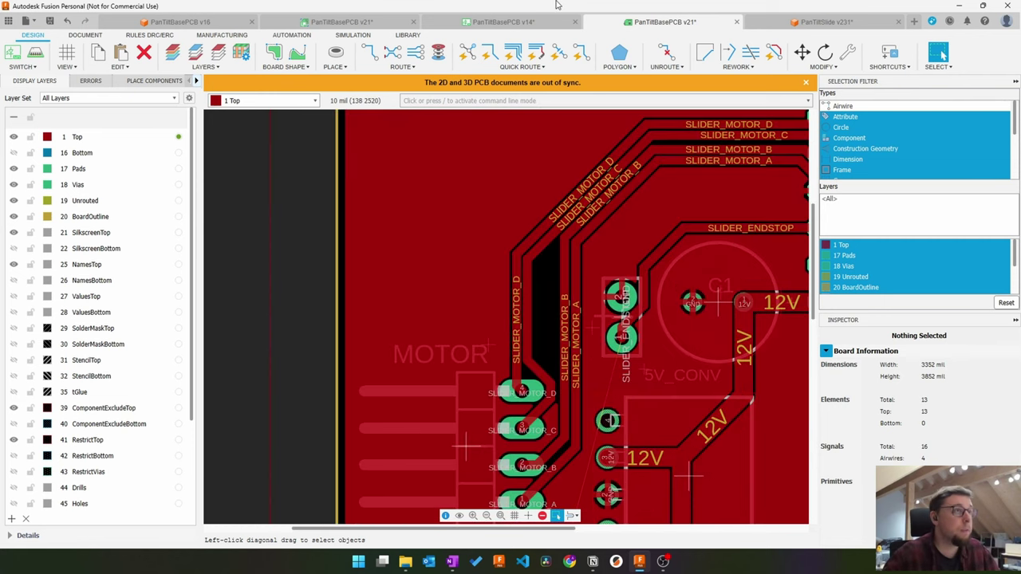
pyautogui.click(369, 53)
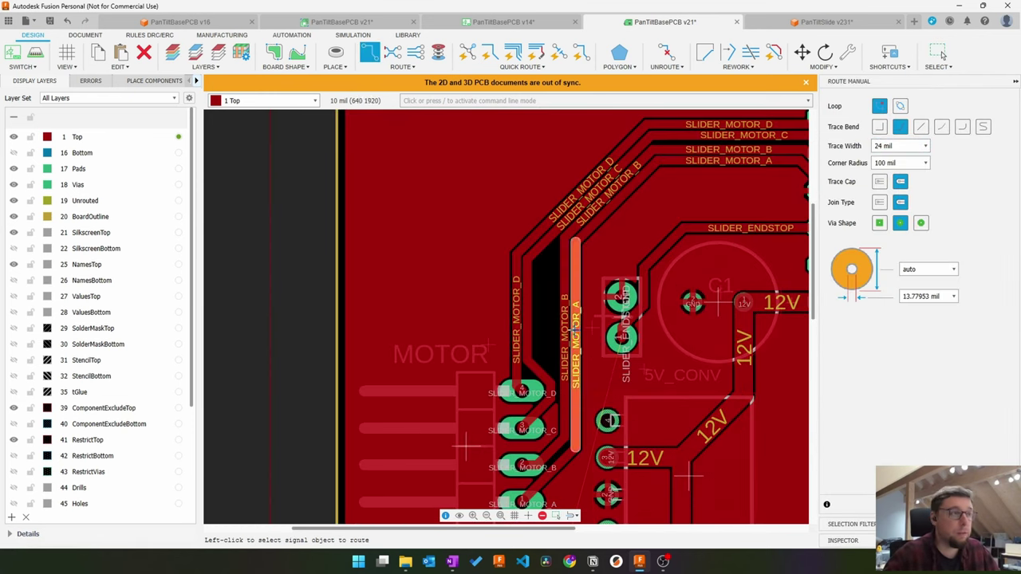
pyautogui.click(566, 312)
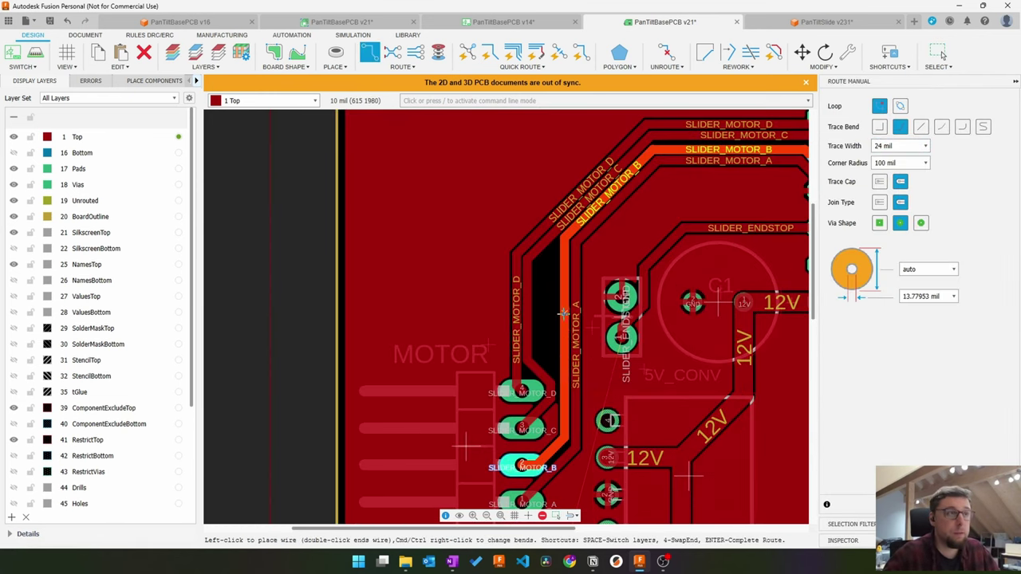
pyautogui.press('Escape')
pyautogui.click(369, 52)
pyautogui.click(523, 429)
pyautogui.click(470, 414)
pyautogui.moveTo(596, 127); pyautogui.dragTo(463, 201, button='middle')
pyautogui.click(463, 164)
pyautogui.click(615, 164)
pyautogui.click(722, 189)
pyautogui.moveTo(638, 234); pyautogui.dragTo(666, 165, button='middle')
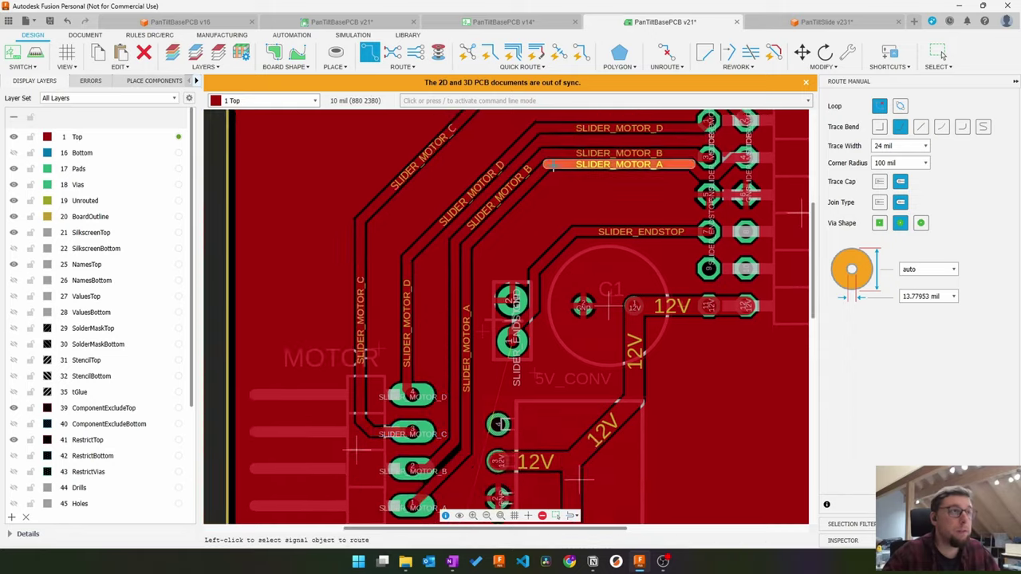
# Step: Reroute the SLIDER_MOTOR_A trace between SLIDER_MOTOR_D and SLIDER_MOTOR_B, from SLIP_RING to the MOTOR header
pyautogui.scroll(2, 662, 165)
pyautogui.click(574, 329)
pyautogui.click(471, 302)
pyautogui.moveTo(343, 479)
pyautogui.mouseDown(button='middle')
pyautogui.moveTo(648, 147)
pyautogui.moveTo(500, 502)
pyautogui.mouseUp(button='middle')
pyautogui.click(442, 327)
pyautogui.click(344, 434)
pyautogui.click(398, 495)
pyautogui.press('Escape')
# Step: Move the horizontal SLIDER_MOTOR_C segment near SLIP_RING down so it runs close alongside SLIDER_MOTOR_D
pyautogui.scroll(4, 586, 315)
pyautogui.press('m')
pyautogui.scroll(-4, 630, 271)
pyautogui.click(611, 295)
pyautogui.click(489, 232)
pyautogui.click(522, 259)
pyautogui.moveTo(718, 199); pyautogui.dragTo(419, 305, button='middle')
pyautogui.click(559, 259)
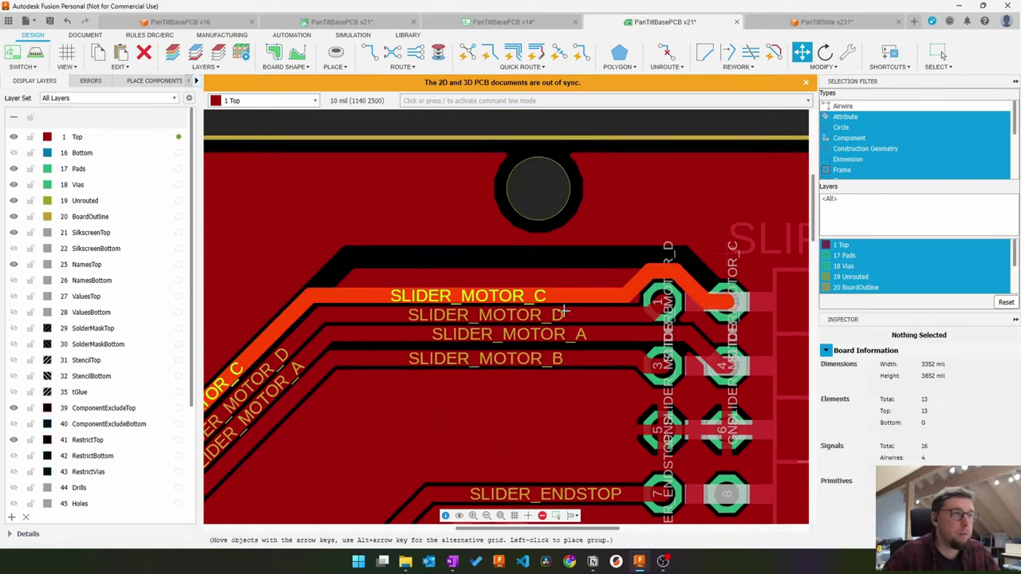
pyautogui.click(563, 308)
# Step: Move the vertical SLIDER_MOTOR_C segment above the MOTOR header close alongside SLIDER_MOTOR_D and tidy its lower bend
pyautogui.moveTo(239, 479); pyautogui.dragTo(629, 179, button='middle')
pyautogui.press('Escape')
pyautogui.press('m')
pyautogui.click(454, 220)
pyautogui.click(514, 237)
pyautogui.click(495, 479)
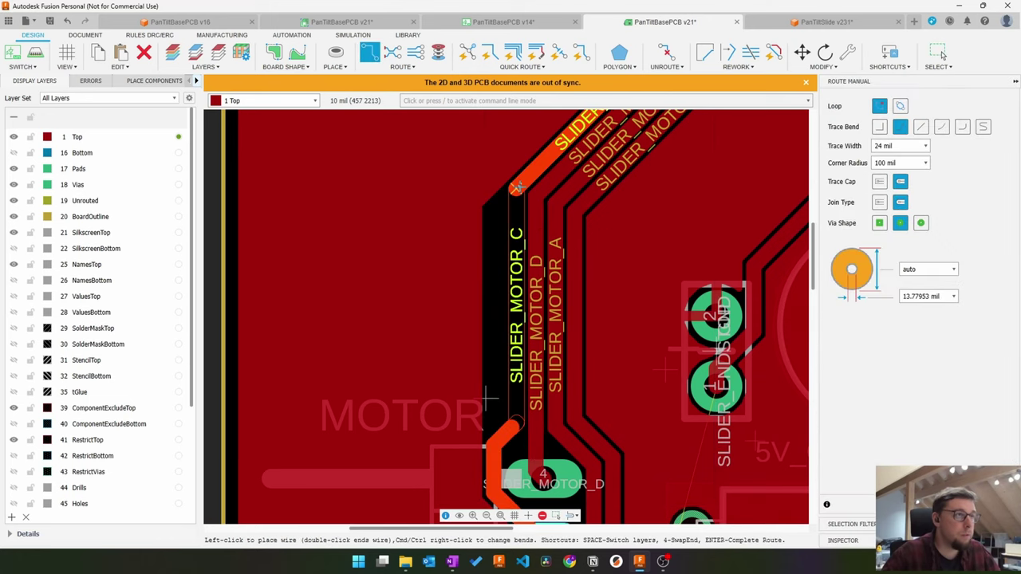
pyautogui.press('m')
pyautogui.click(572, 407)
pyautogui.scroll(1, 535, 467)
pyautogui.click(545, 431)
pyautogui.press('m')
pyautogui.click(516, 172)
pyautogui.click(523, 170)
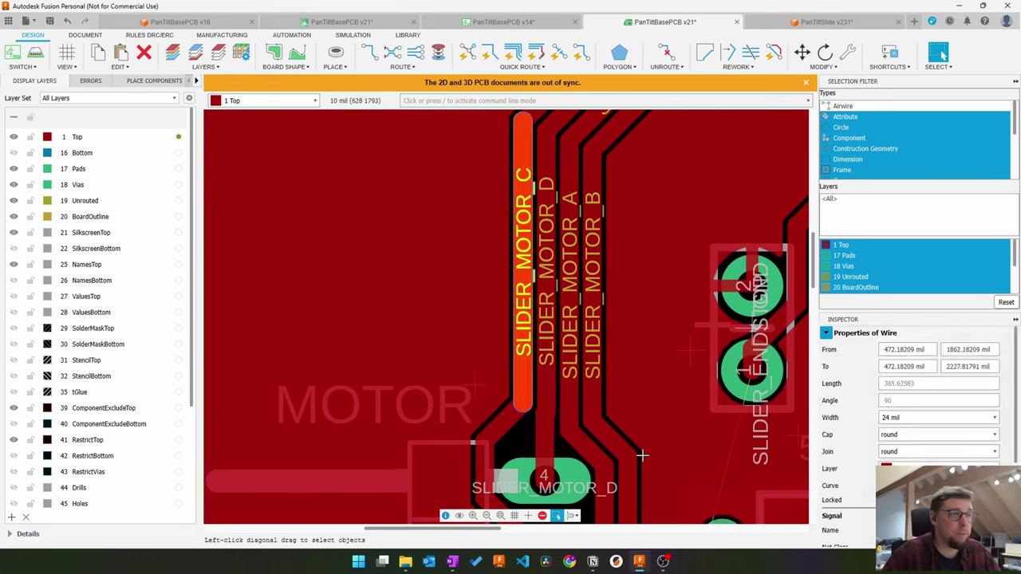
# Step: Route the SLIDER_ENDSTOP trace at 24 mil from the two-pin endstop header down past 5V_CONV to pin 3 of the ESP header
pyautogui.moveTo(750, 359); pyautogui.dragTo(586, 272, button='middle')
pyautogui.press('r')
pyautogui.click(586, 280)
pyautogui.click(540, 365)
pyautogui.click(510, 463)
pyautogui.moveTo(499, 511); pyautogui.dragTo(510, 110, button='middle')
pyautogui.click(484, 169)
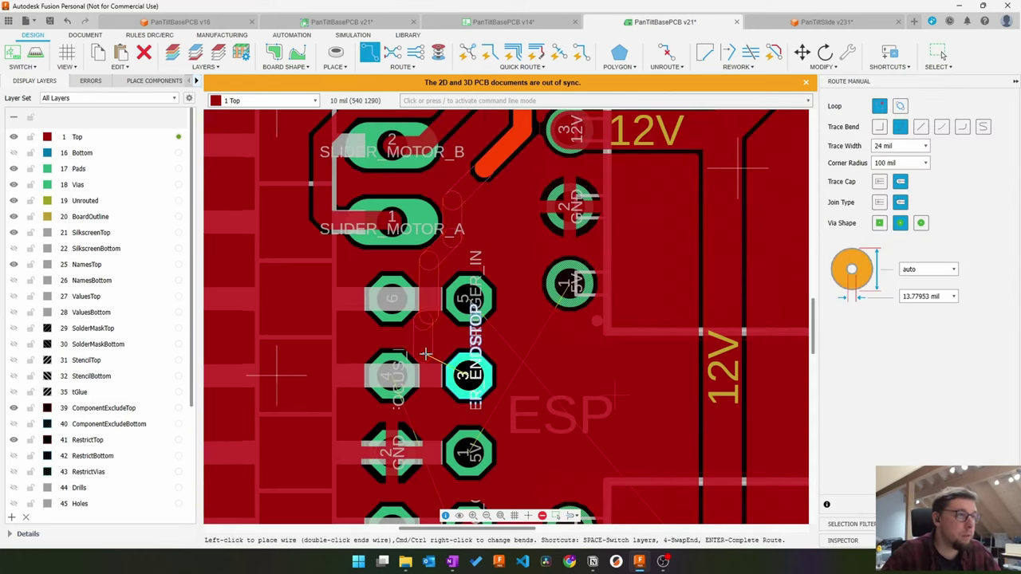
pyautogui.scroll(-3, 426, 353)
# Step: Route the TRIGGER_IN trace from ESP pin 5 around the outside of the CAMERA header to the TRIGGER_IN resistor pad
pyautogui.scroll(-1, 438, 183)
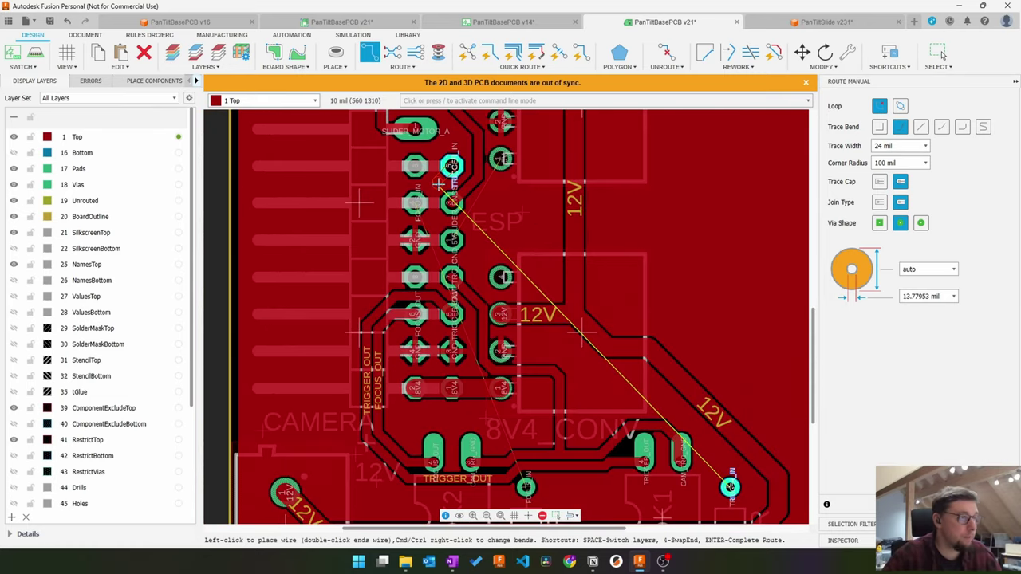
pyautogui.click(393, 185)
pyautogui.moveTo(335, 383); pyautogui.dragTo(343, 313, button='middle')
pyautogui.click(381, 436)
pyautogui.click(738, 417)
# Step: Route the FOCUS_IN trace from ESP pin 4 alongside the inside of TRIGGER_IN to the FOCUS_IN resistor pad
pyautogui.click(422, 133)
pyautogui.click(365, 191)
pyautogui.click(533, 418)
# Step: Route the 5V trace from ESP pin 1 to pin 1 of 5V_CONV and finish routing
pyautogui.scroll(4, 495, 152)
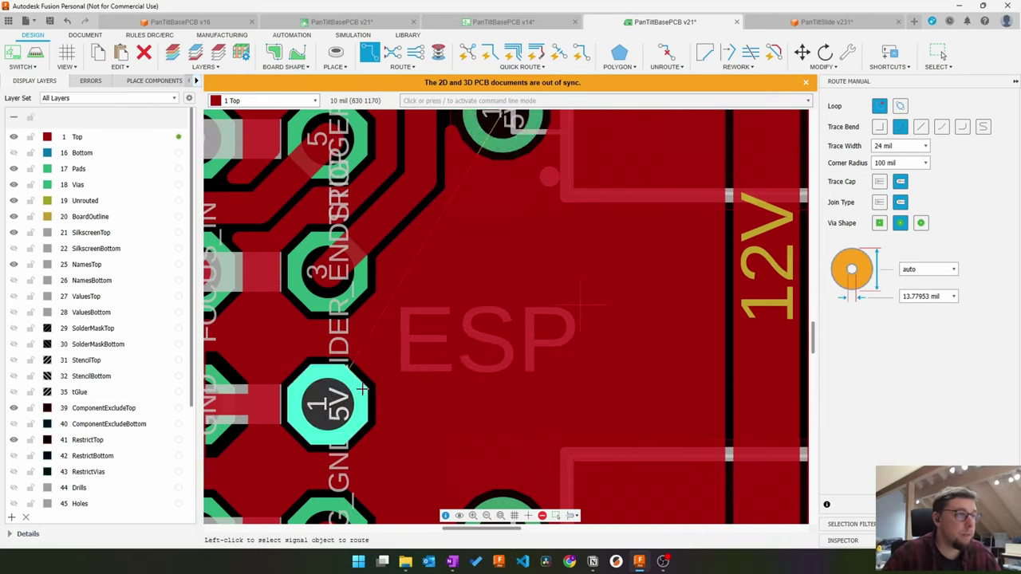
pyautogui.click(363, 390)
pyautogui.click(559, 335)
pyautogui.moveTo(504, 120); pyautogui.dragTo(508, 217, button='middle')
pyautogui.click(506, 214)
pyautogui.press('Escape')
pyautogui.scroll(-2, 560, 394)
pyautogui.moveTo(547, 383); pyautogui.dragTo(510, 383)
pyautogui.scroll(-3, 493, 310)
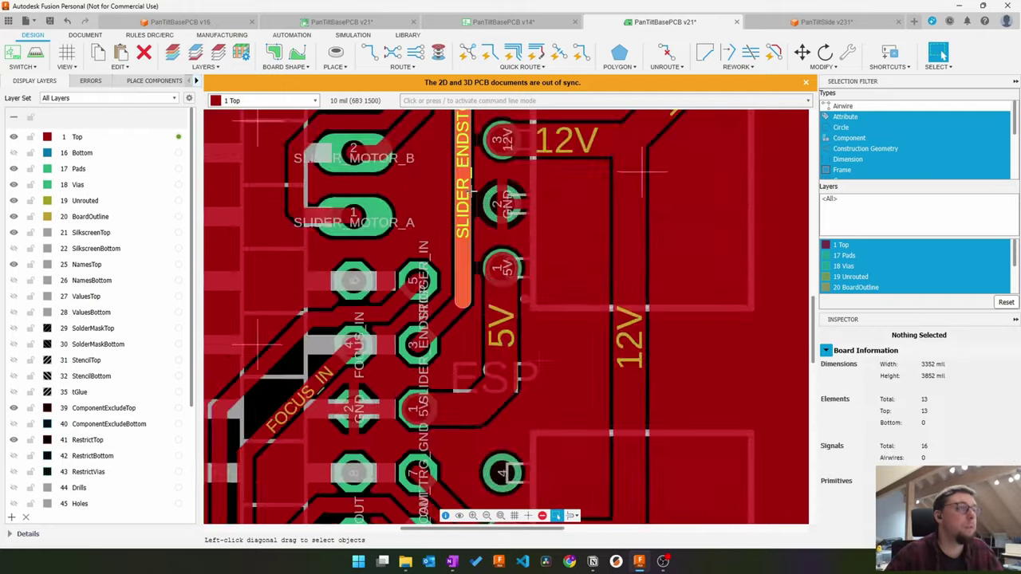
# Step: Check the free SLIP_RING pads, switch to the PanTiltBasePCB schematic and connect SLIP_RING pin 10 to the 12V net
pyautogui.scroll(-5, 473, 191)
pyautogui.moveTo(568, 171); pyautogui.dragTo(516, 468, button='middle')
pyautogui.click(104, 81)
pyautogui.click(45, 82)
pyautogui.moveTo(511, 383); pyautogui.dragTo(554, 242, button='middle')
pyautogui.scroll(7, 565, 241)
pyautogui.click(482, 399)
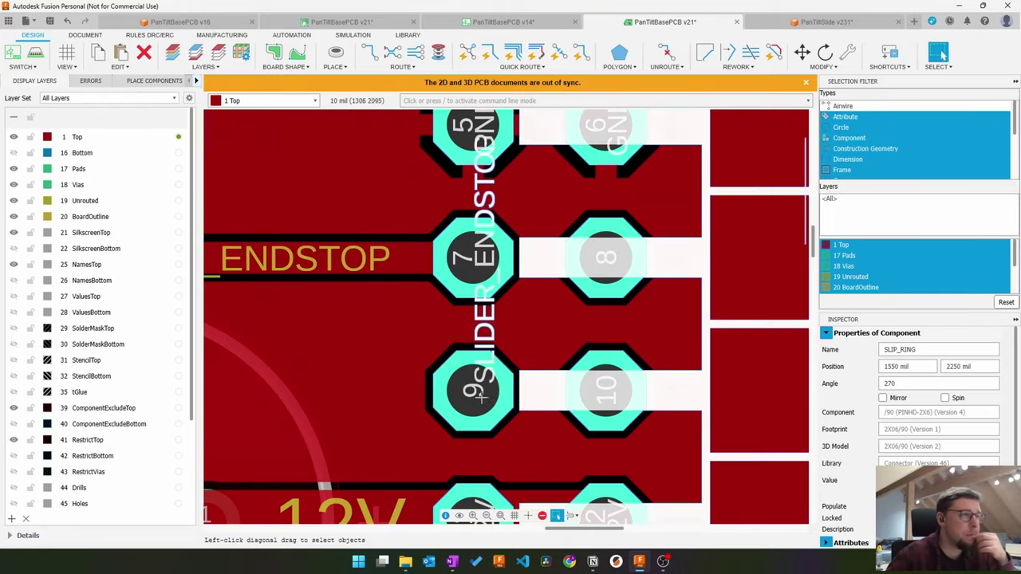
pyautogui.click(503, 23)
pyautogui.scroll(5, 367, 251)
pyautogui.click(301, 53)
pyautogui.click(621, 345)
pyautogui.click(424, 296)
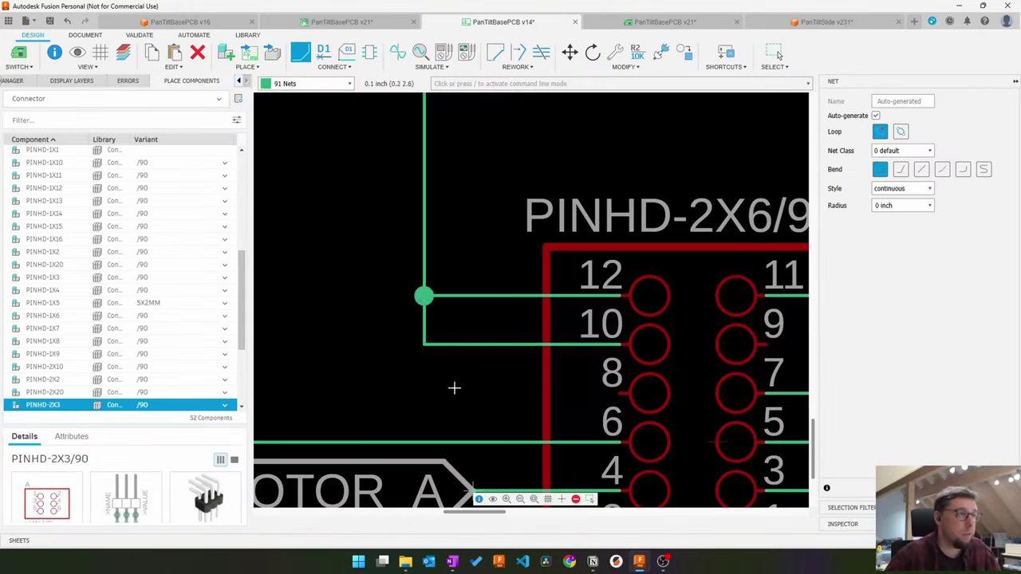
pyautogui.scroll(-4, 463, 367)
pyautogui.scroll(2, 559, 303)
pyautogui.scroll(-2, 549, 282)
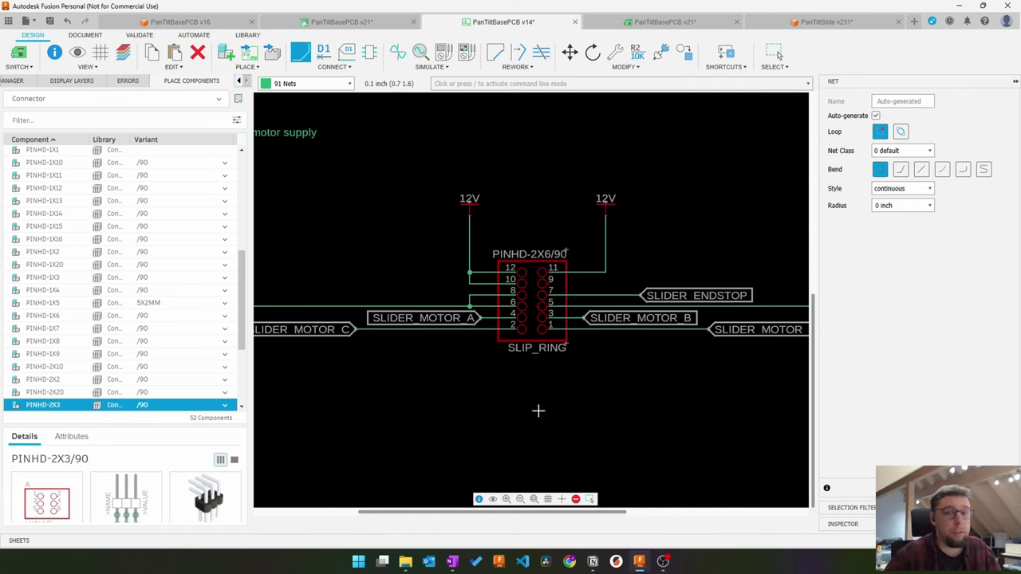
pyautogui.press('Escape')
# Step: Return to the PCB layout and route a 50 mil 12V trace from SLIP_RING pin 10 to pin 12
pyautogui.click(678, 22)
pyautogui.scroll(4, 606, 372)
pyautogui.click(370, 53)
pyautogui.click(604, 244)
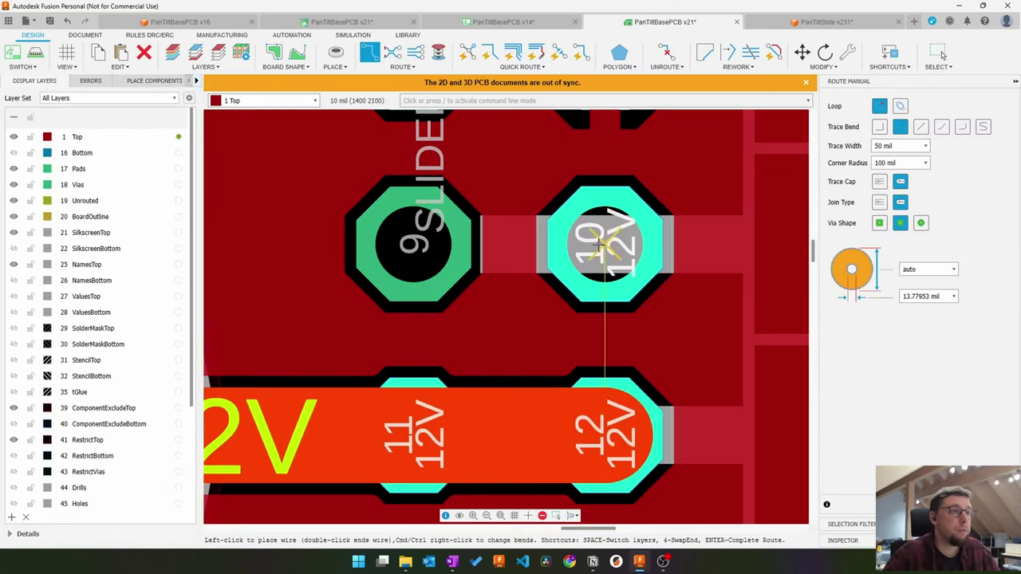
pyautogui.click(604, 434)
pyautogui.scroll(-6, 600, 335)
pyautogui.scroll(4, 621, 310)
pyautogui.scroll(-4, 623, 319)
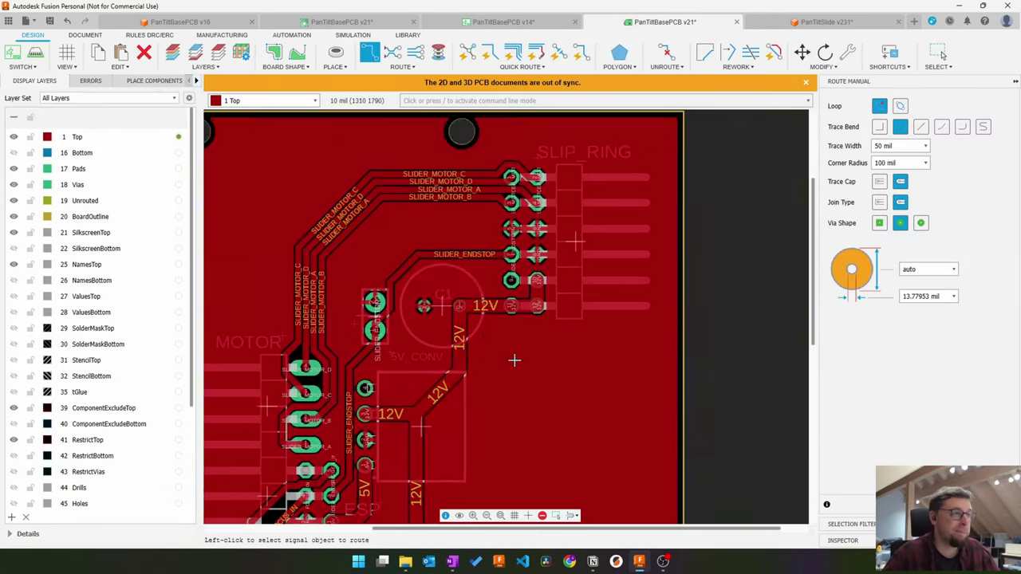
pyautogui.scroll(1, 659, 364)
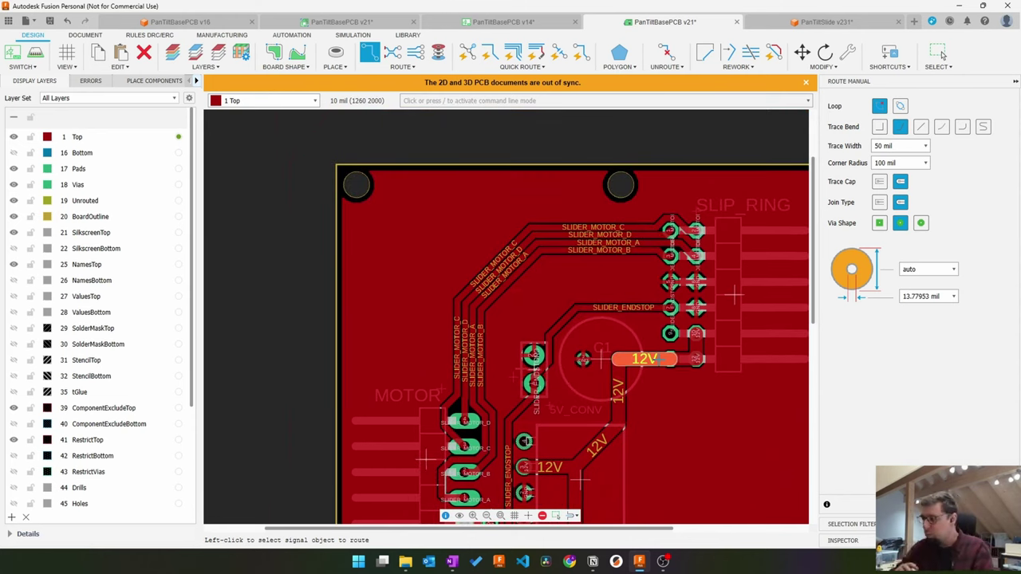
pyautogui.press('Escape')
# Step: Move the diagonal TRIGGER_IN segment beside ESP pin 4 towards the FOCUS_IN trace
pyautogui.scroll(-3, 567, 391)
pyautogui.scroll(7, 522, 415)
pyautogui.moveTo(457, 397); pyautogui.dragTo(456, 413)
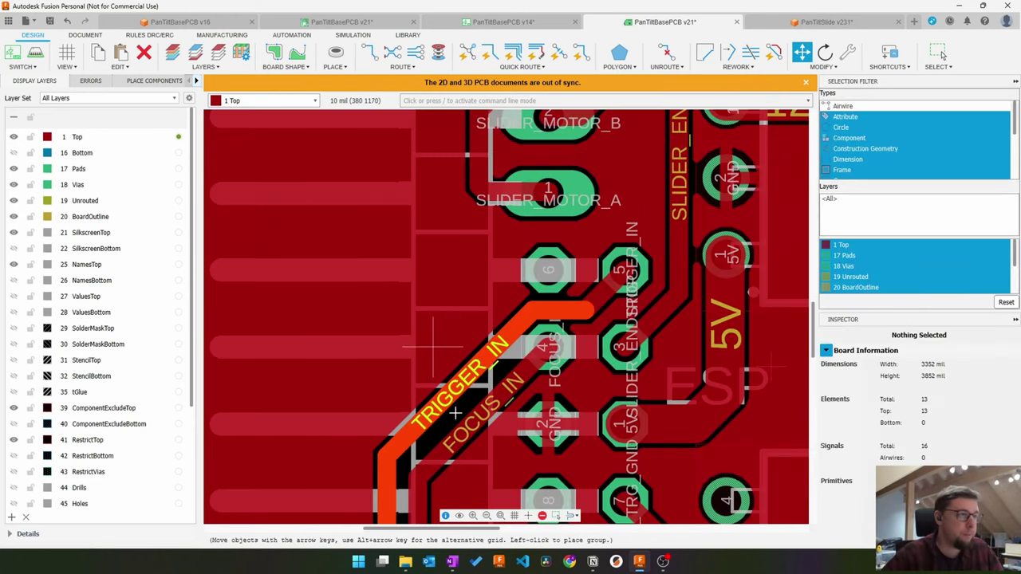
pyautogui.press('Escape')
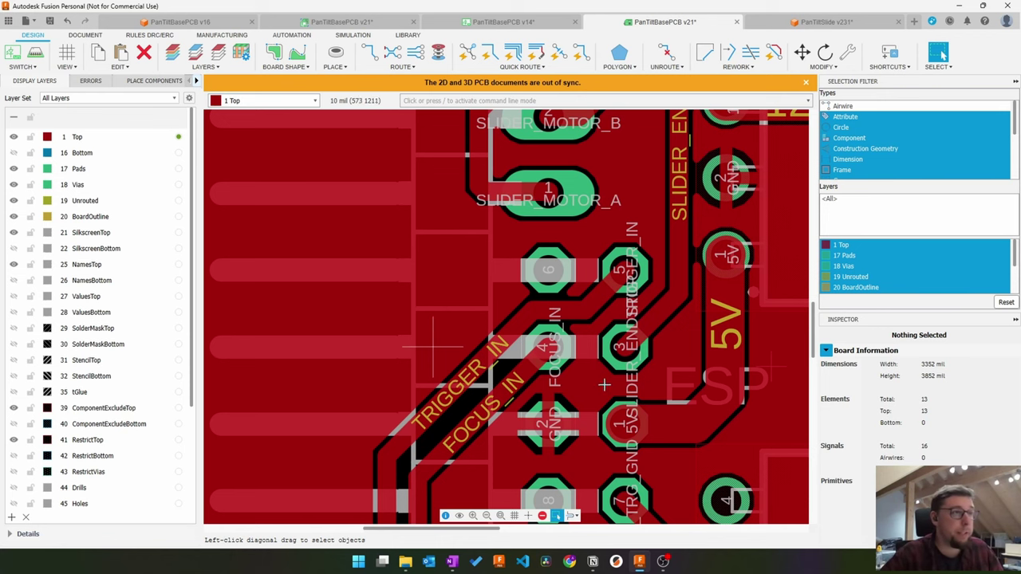
# Step: Examine the spacing of the TRIGGER_IN, FOCUS_IN, TRIGGER_OUT and FOCUS_OUT traces around the CAMERA header
pyautogui.scroll(-6, 579, 350)
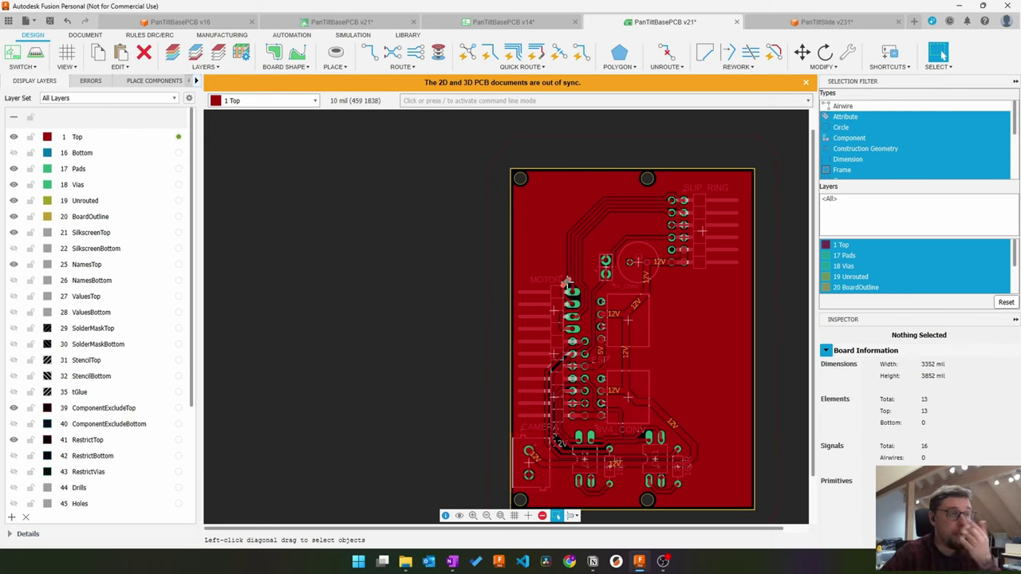
pyautogui.scroll(10, 524, 408)
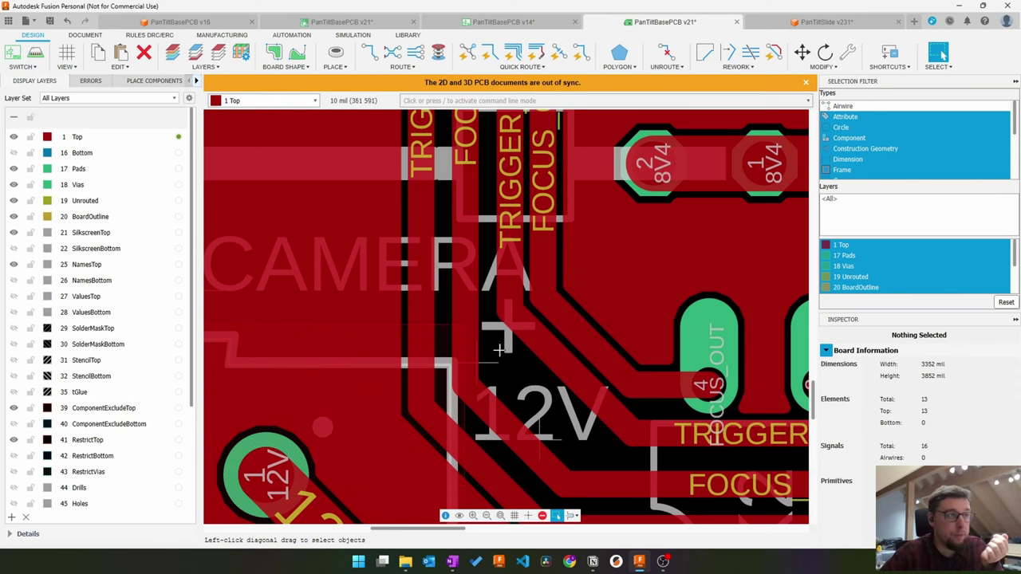
pyautogui.scroll(-4, 552, 431)
pyautogui.scroll(2, 552, 443)
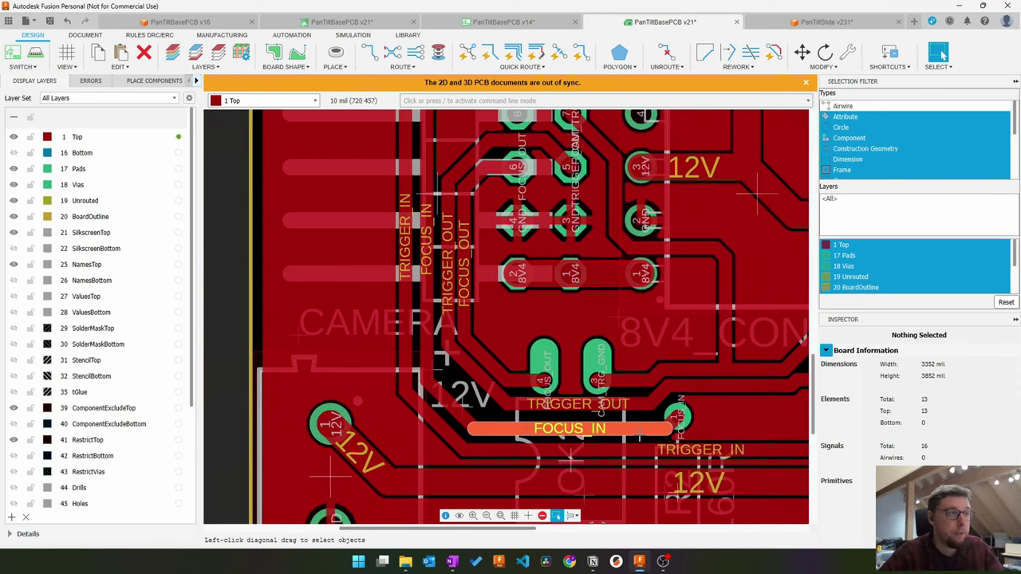
pyautogui.scroll(2, 519, 383)
pyautogui.moveTo(437, 288); pyautogui.dragTo(536, 420, button='middle')
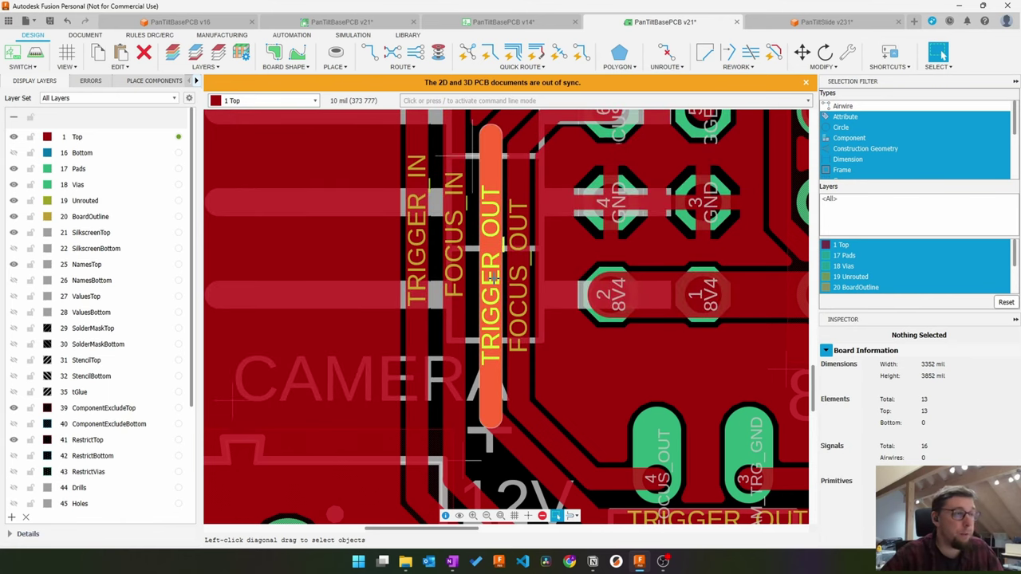
pyautogui.scroll(-4, 495, 278)
pyautogui.hscroll(1, 527, 335)
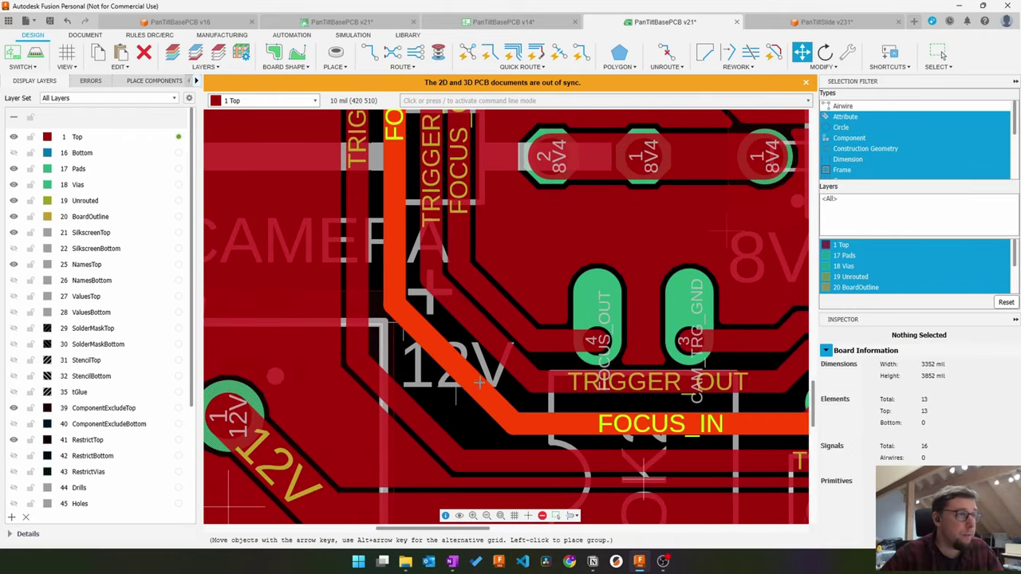
# Step: Move the diagonal FOCUS_IN segment below the CAMERA header in beside TRIGGER_OUT, and the diagonal TRIGGER_IN segment close alongside FOCUS_IN
pyautogui.click(491, 373)
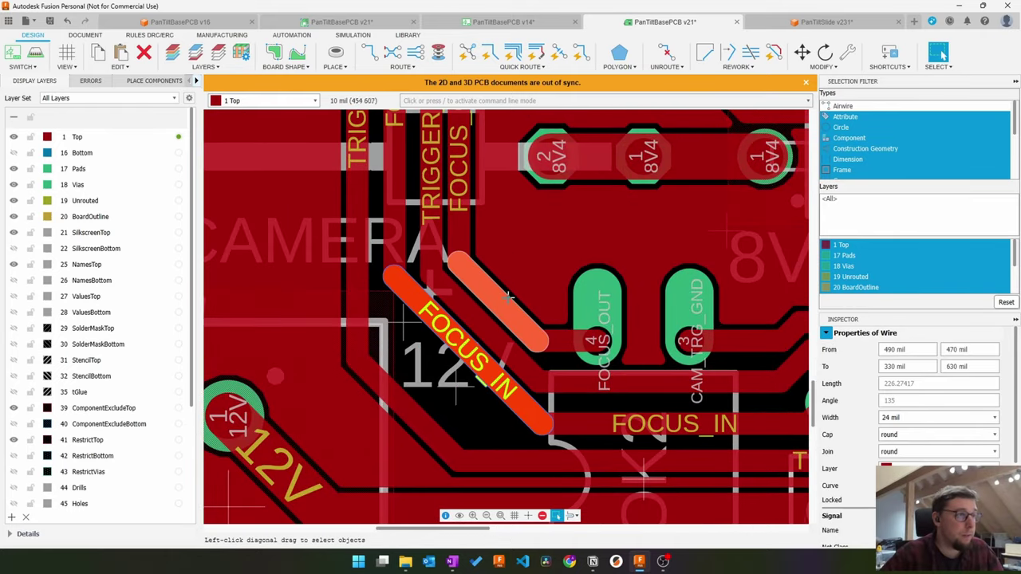
pyautogui.press('m')
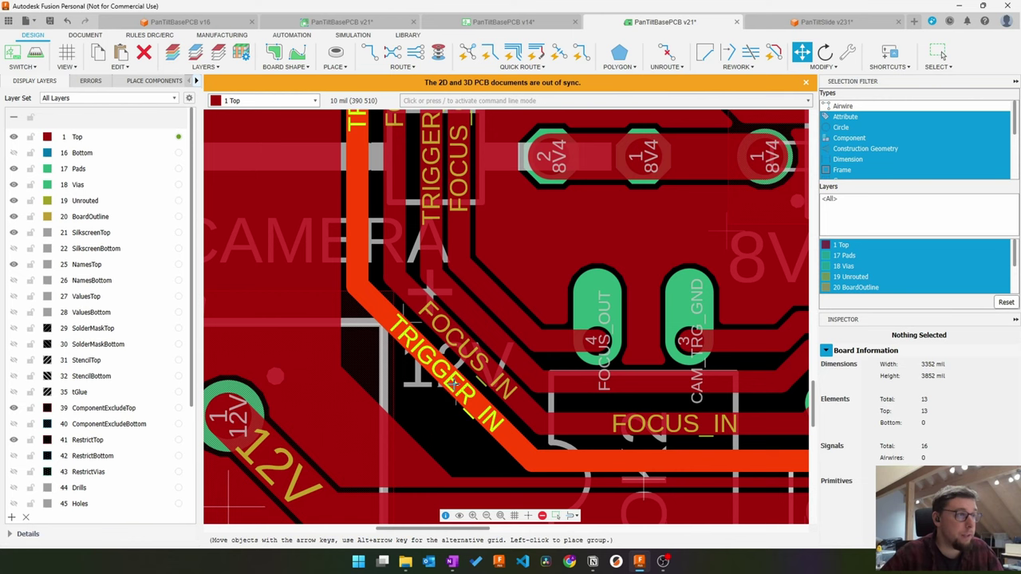
pyautogui.moveTo(453, 385); pyautogui.dragTo(455, 384)
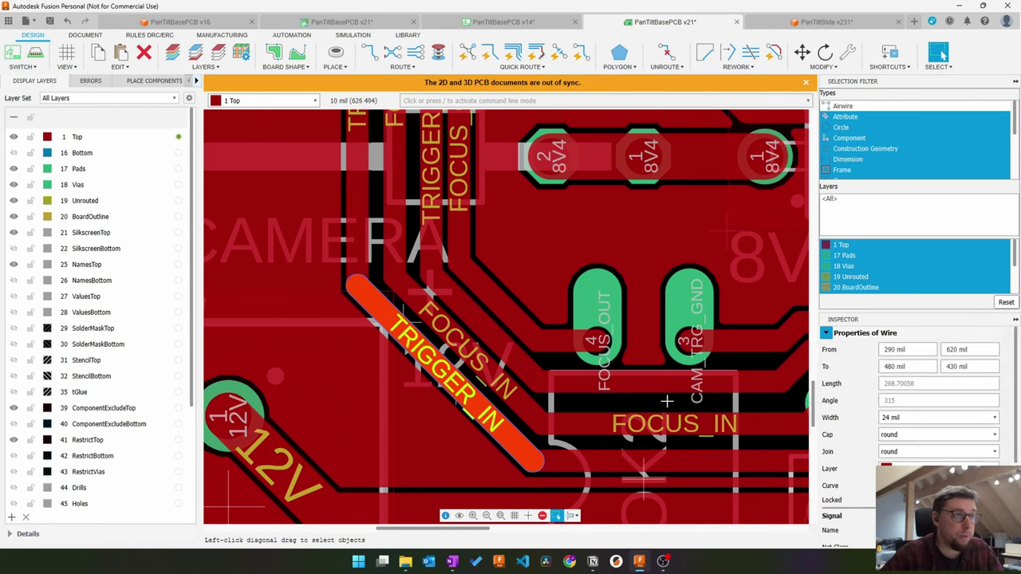
# Step: Move the horizontal TRIGGER_IN and TRIGGER_OUT segments below the FOCUS_OUT pad close to the FOCUS_IN trace between them
pyautogui.moveTo(667, 401); pyautogui.dragTo(567, 326, button='middle')
pyautogui.press('m')
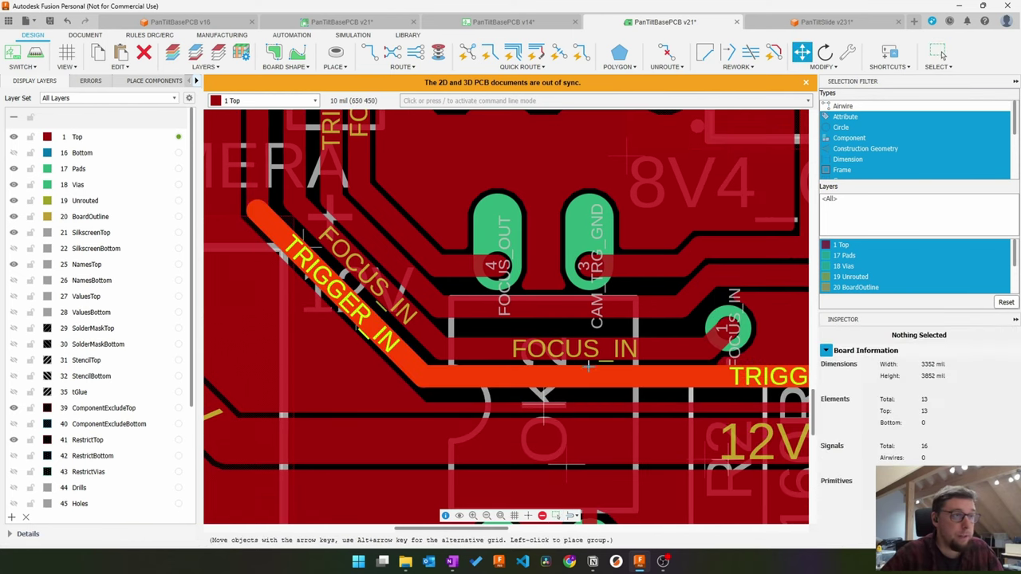
pyautogui.click(589, 365)
pyautogui.click(574, 317)
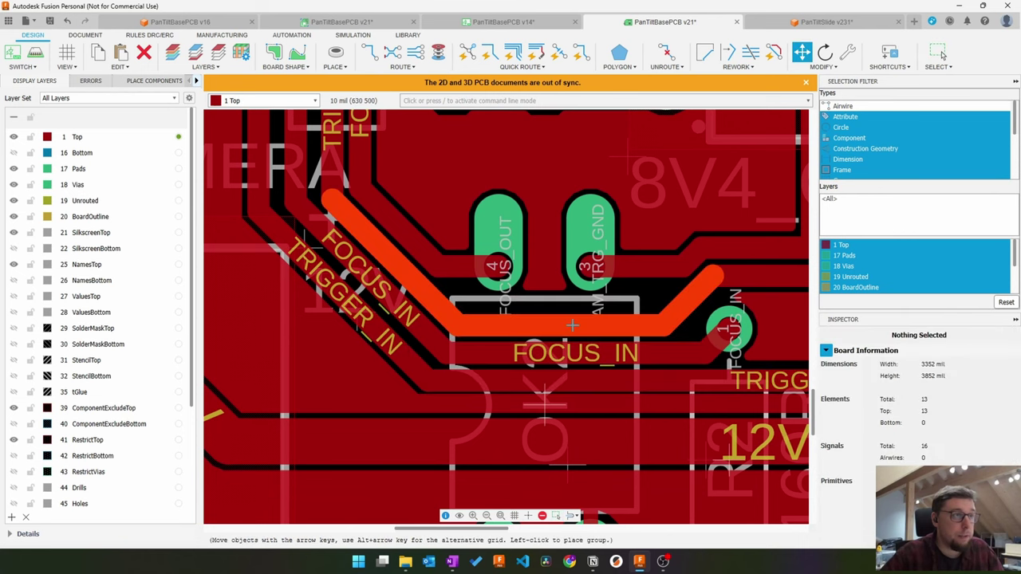
pyautogui.press('Escape')
# Step: Adjust the lower bend of TRIGGER_IN and move its vertical segment beside the CAMERA header close alongside FOCUS_IN
pyautogui.click(461, 333)
pyautogui.click(423, 329)
pyautogui.press('m')
pyautogui.moveTo(383, 240); pyautogui.dragTo(567, 481, button='middle')
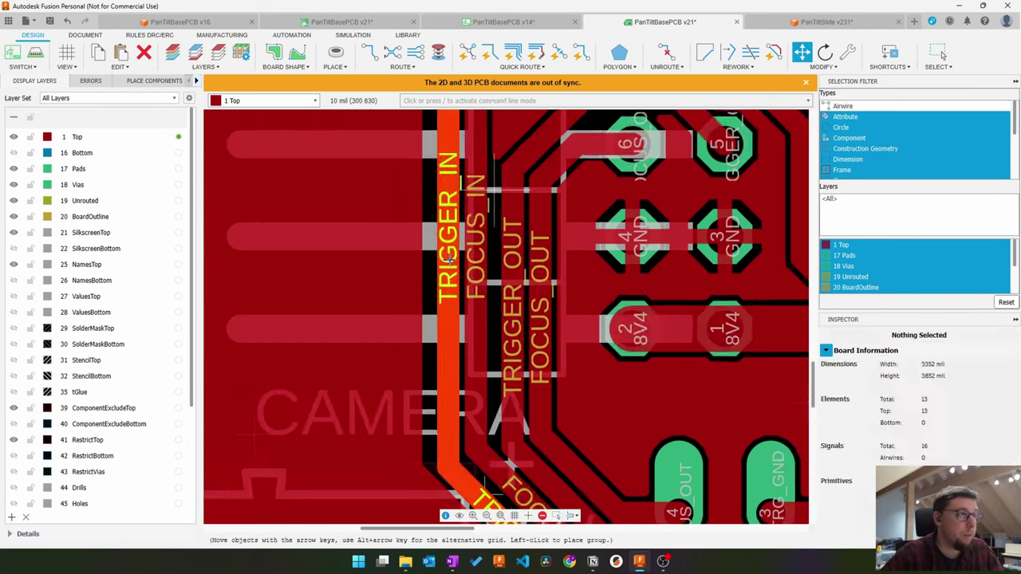
pyautogui.moveTo(511, 208); pyautogui.dragTo(524, 467, button='middle')
# Step: Move the upper diagonal TRIGGER_IN and FOCUS_IN segments near ESP pin 4 so both traces run close together
pyautogui.click(569, 200)
pyautogui.moveTo(570, 200); pyautogui.dragTo(549, 336, button='middle')
pyautogui.press('m')
pyautogui.keyDown('ctrl'); pyautogui.click(598, 266); pyautogui.keyUp('ctrl')
pyautogui.scroll(-5, 614, 299)
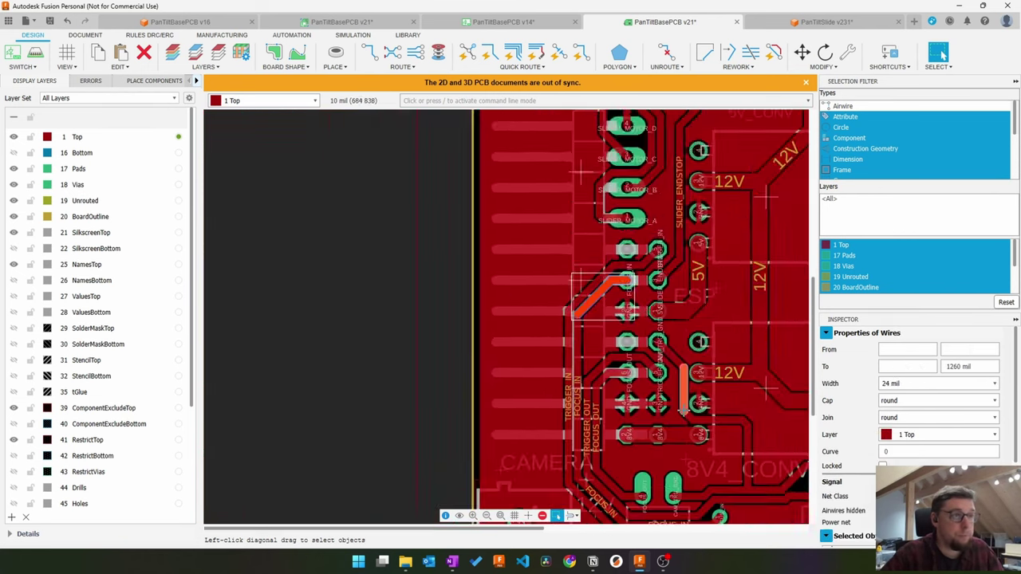
pyautogui.scroll(5, 584, 487)
pyautogui.press('m')
pyautogui.click(551, 260)
pyautogui.press('Escape')
# Step: Examine the ground pads and trace clearances between the CAMERA header and 8V4_CONV
pyautogui.click(359, 281)
pyautogui.scroll(-3, 359, 281)
pyautogui.moveTo(511, 239); pyautogui.dragTo(540, 448, button='middle')
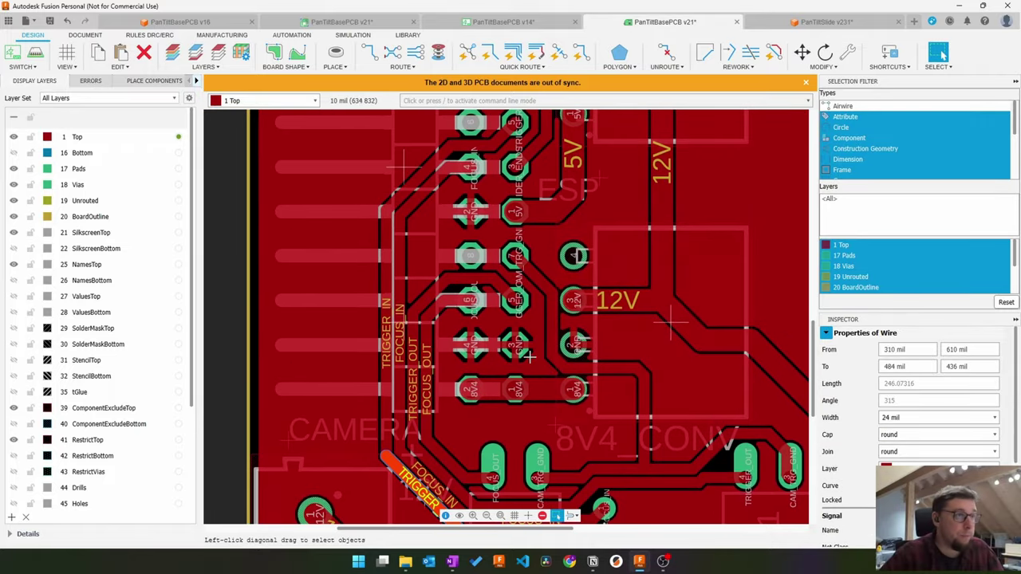
pyautogui.scroll(4, 511, 319)
pyautogui.scroll(-1, 471, 287)
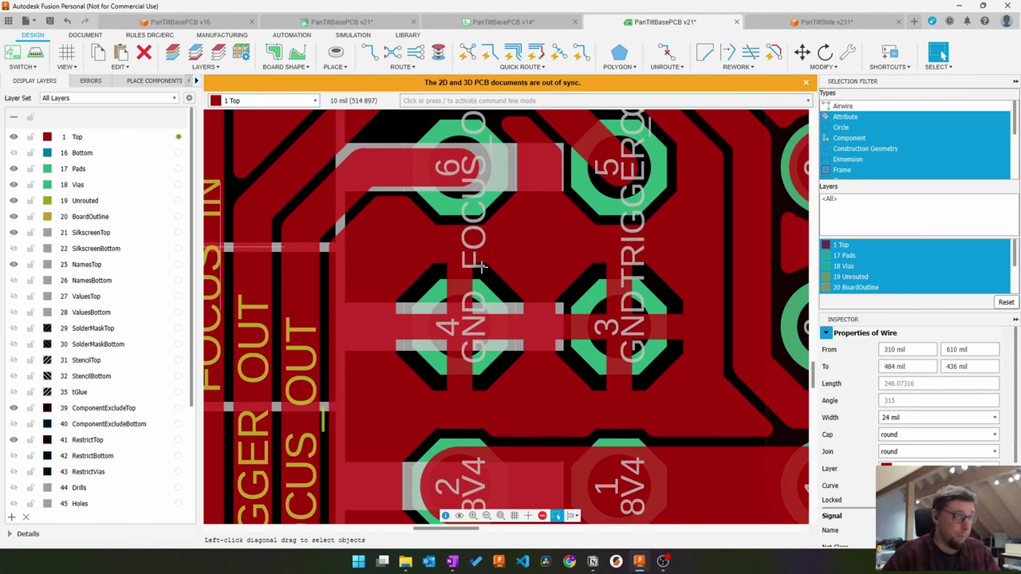
pyautogui.scroll(-3, 466, 271)
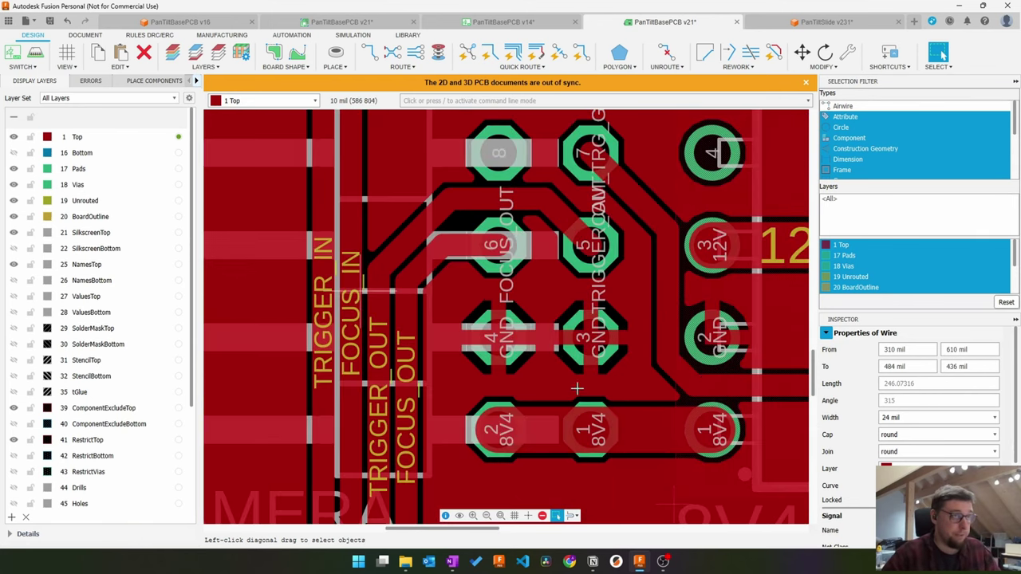
pyautogui.scroll(4, 770, 340)
pyautogui.scroll(-4, 545, 286)
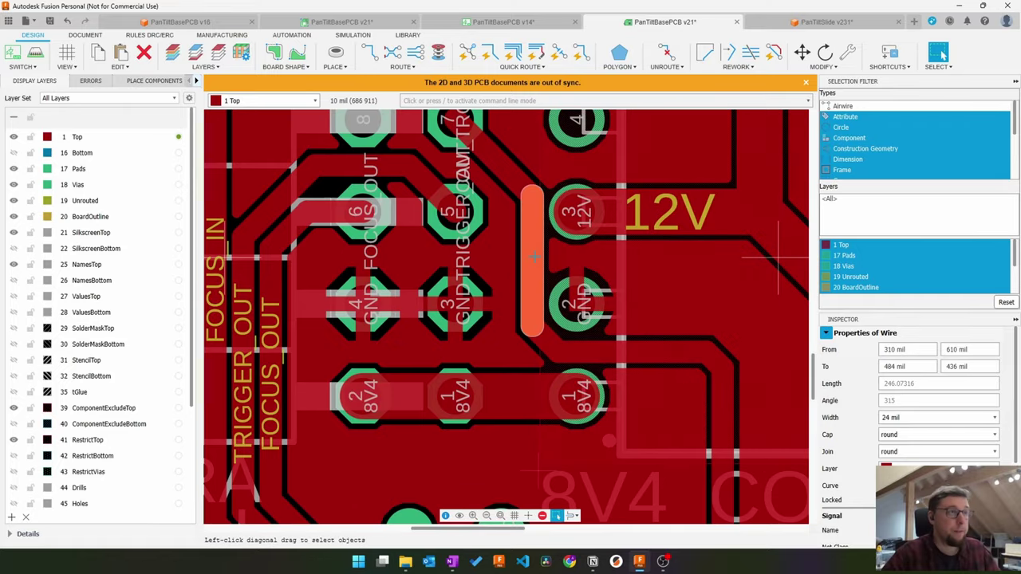
# Step: Try to shift the vertical trace segment between the CAMERA header and 8V4_CONV closer to the CAMERA pins
pyautogui.moveTo(531, 289); pyautogui.dragTo(512, 291)
pyautogui.hotkey('ctrl', 'z')
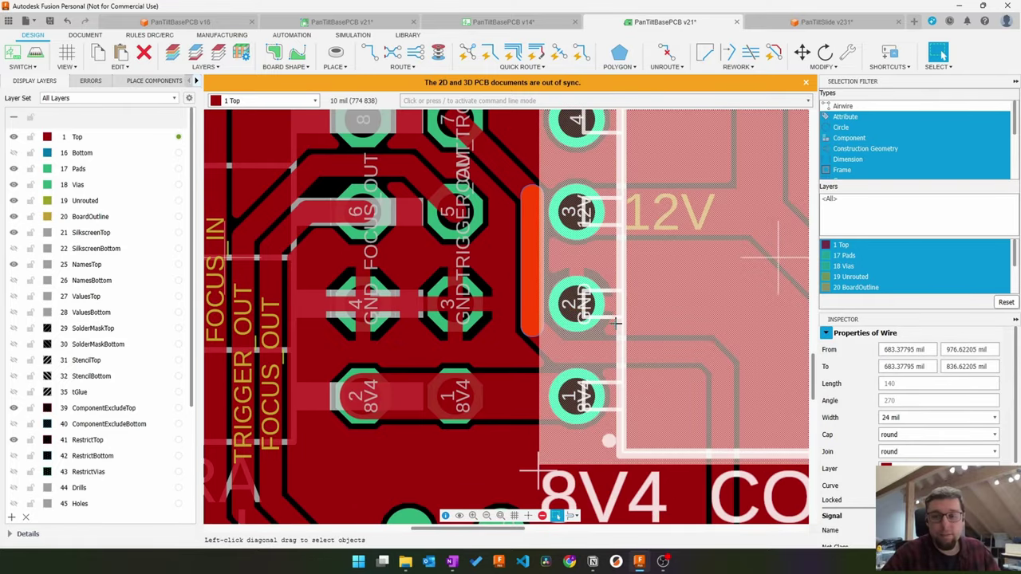
pyautogui.press('Escape')
# Step: Display the Preset_Bottom layer set and examine the bottom copper around the header's ground pads
pyautogui.scroll(-12, 657, 306)
pyautogui.moveTo(725, 307); pyautogui.dragTo(456, 360, button='middle')
pyautogui.scroll(8, 398, 355)
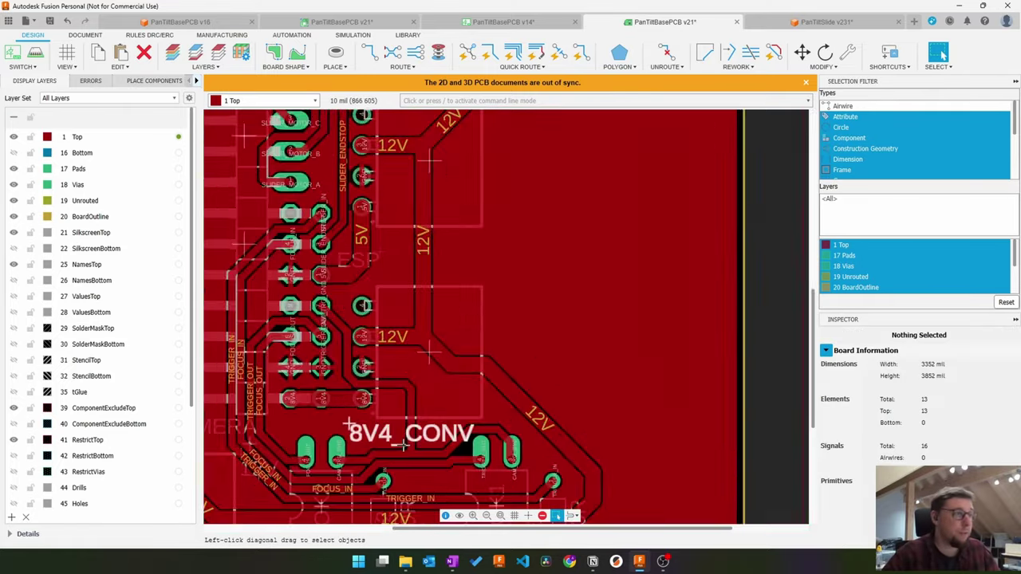
pyautogui.scroll(2, 404, 445)
pyautogui.scroll(-4, 554, 386)
pyautogui.click(109, 98)
pyautogui.click(99, 158)
pyautogui.scroll(-1, 702, 269)
pyautogui.scroll(12, 431, 351)
pyautogui.moveTo(431, 352); pyautogui.dragTo(147, 394, button='middle')
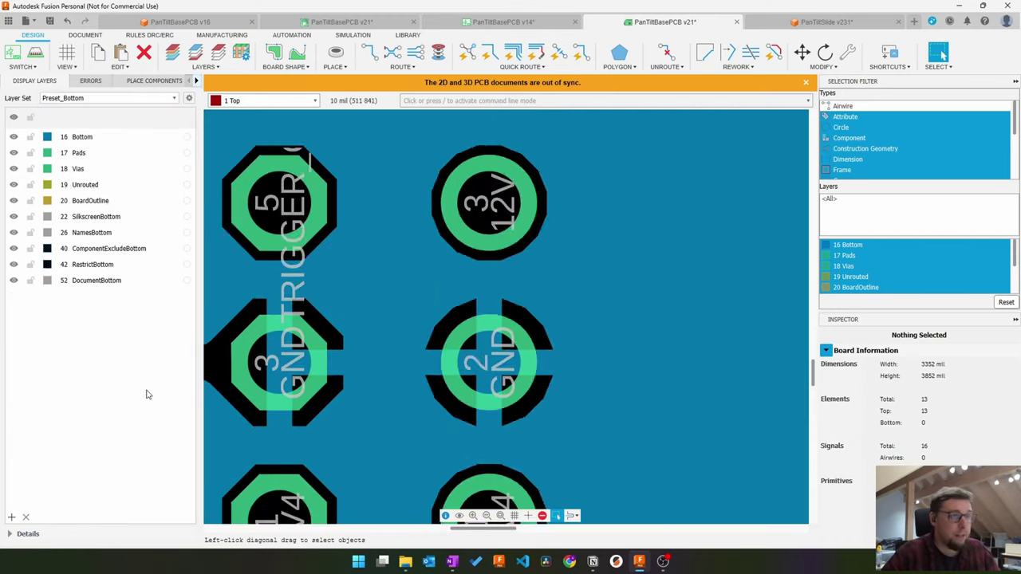
pyautogui.scroll(-12, 548, 341)
pyautogui.scroll(3, 588, 351)
# Step: Display the Preset_Top layer set and review the top-side routing across the whole board
pyautogui.click(92, 98)
pyautogui.click(69, 180)
pyautogui.scroll(1, 312, 276)
pyautogui.moveTo(312, 277); pyautogui.dragTo(286, 400, button='middle')
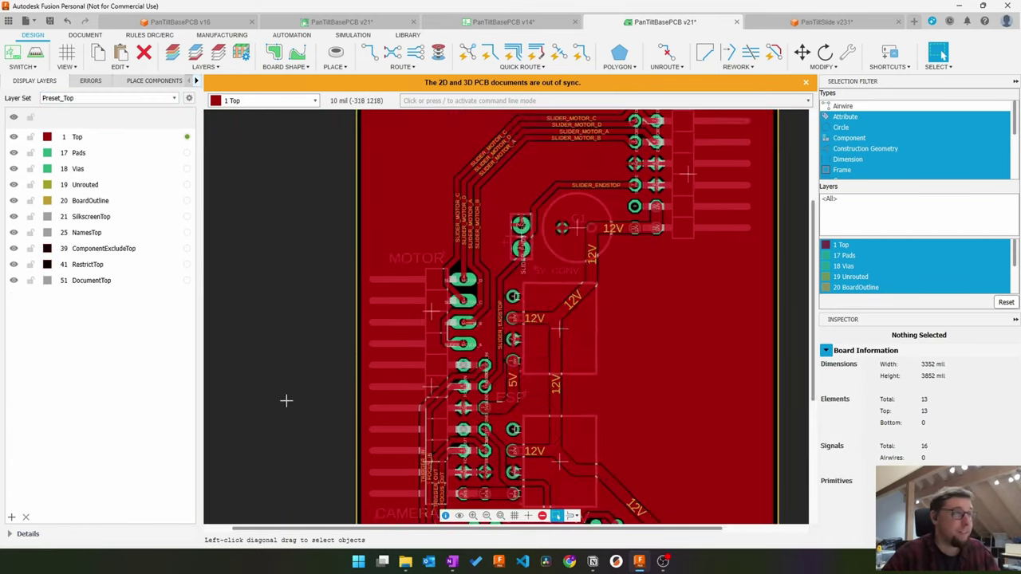
pyautogui.moveTo(542, 197); pyautogui.dragTo(502, 358, button='middle')
pyautogui.moveTo(624, 398); pyautogui.dragTo(592, 193, button='middle')
pyautogui.scroll(-3, 600, 163)
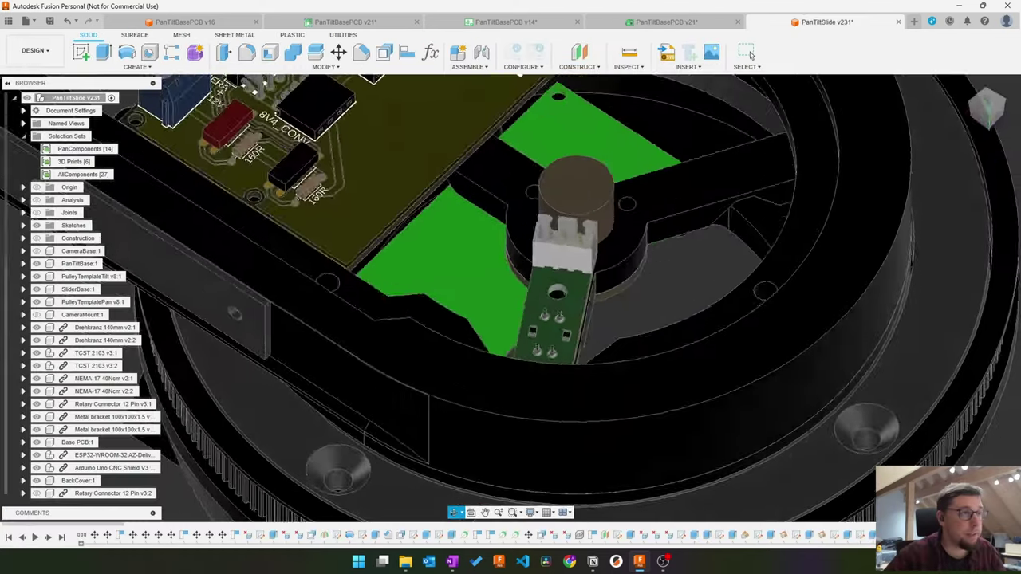
# Step: Examine the endstop sensor board's connector and mounting holes in the PanTiltSlide assembly
pyautogui.keyDown('shift'); pyautogui.moveTo(559, 335); pyautogui.dragTo(557, 351, button='middle'); pyautogui.keyUp('shift')
pyautogui.scroll(3, 557, 351)
pyautogui.scroll(3, 557, 351)
pyautogui.scroll(-3, 519, 275)
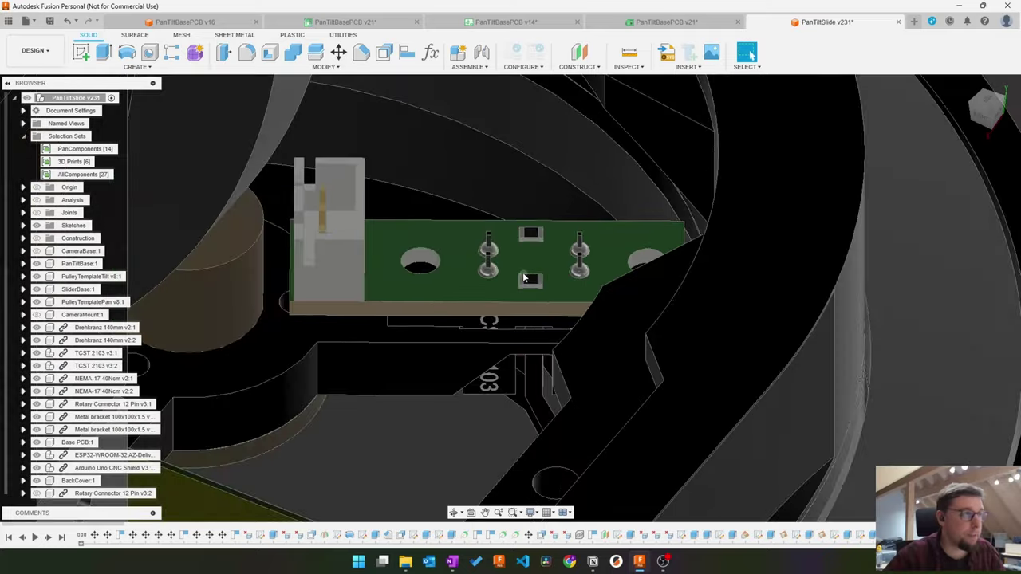
pyautogui.moveTo(523, 277); pyautogui.dragTo(552, 427, button='middle')
pyautogui.moveTo(570, 234); pyautogui.dragTo(561, 431, button='middle')
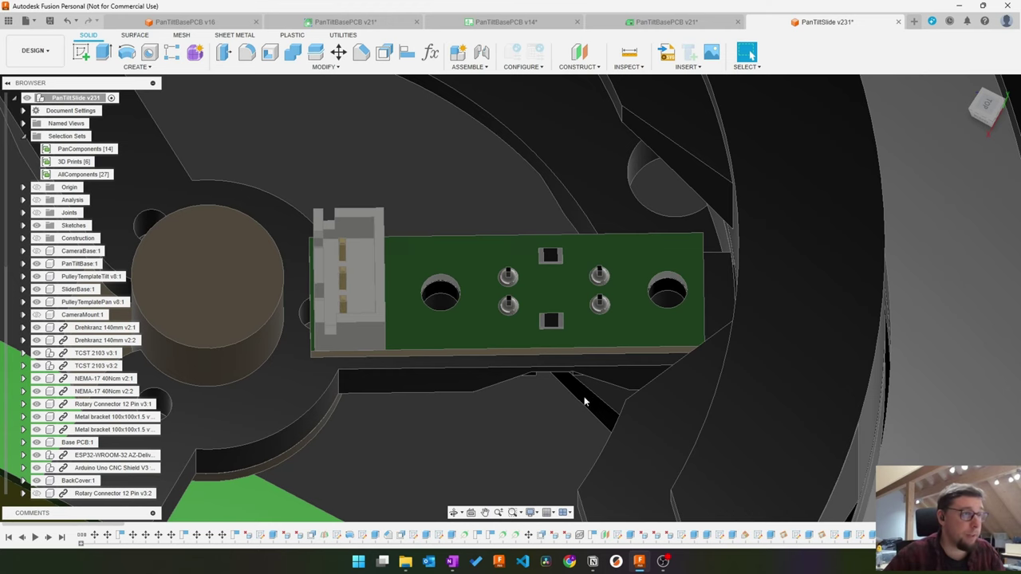
# Step: Examine the TCST 2103 optical sensor from its slot side, including its light beam and mounting in the endstop arm
pyautogui.keyDown('shift'); pyautogui.moveTo(552, 402); pyautogui.dragTo(549, 313, button='middle'); pyautogui.keyUp('shift')
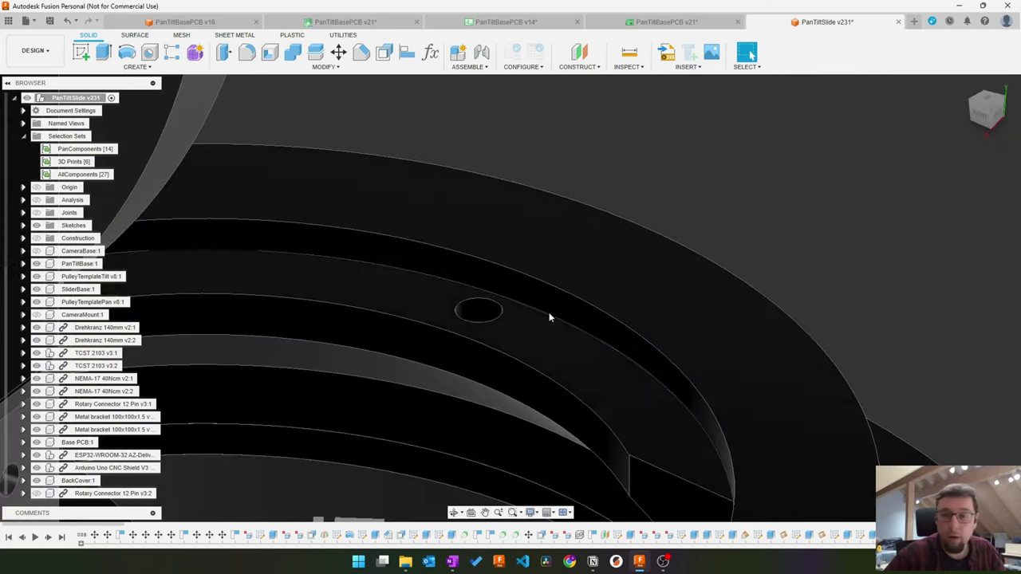
pyautogui.moveTo(586, 378); pyautogui.dragTo(554, 122, button='middle')
pyautogui.scroll(-4, 554, 122)
pyautogui.keyDown('shift'); pyautogui.moveTo(531, 278); pyautogui.dragTo(583, 368, button='middle'); pyautogui.keyUp('shift')
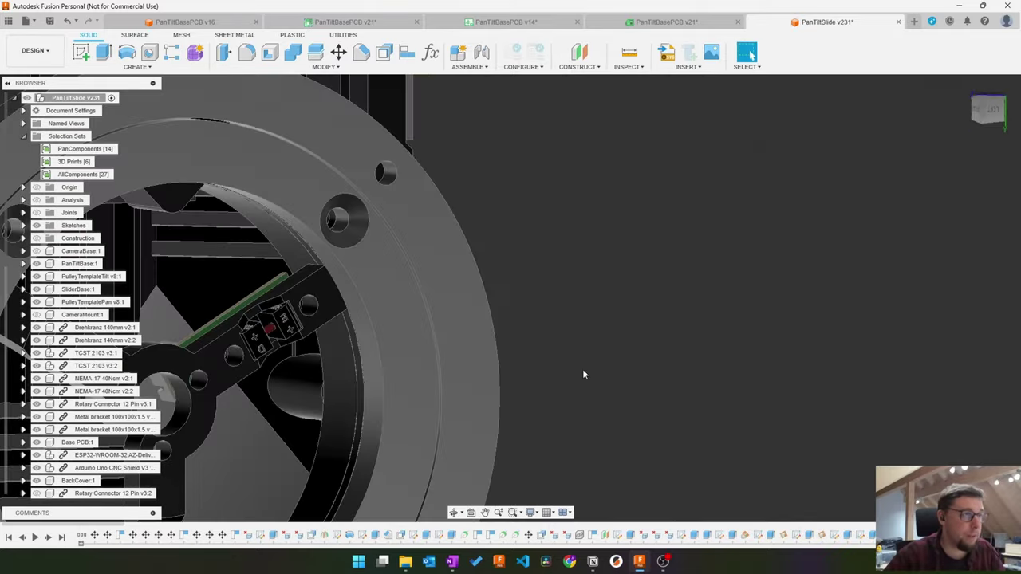
pyautogui.scroll(10, 335, 339)
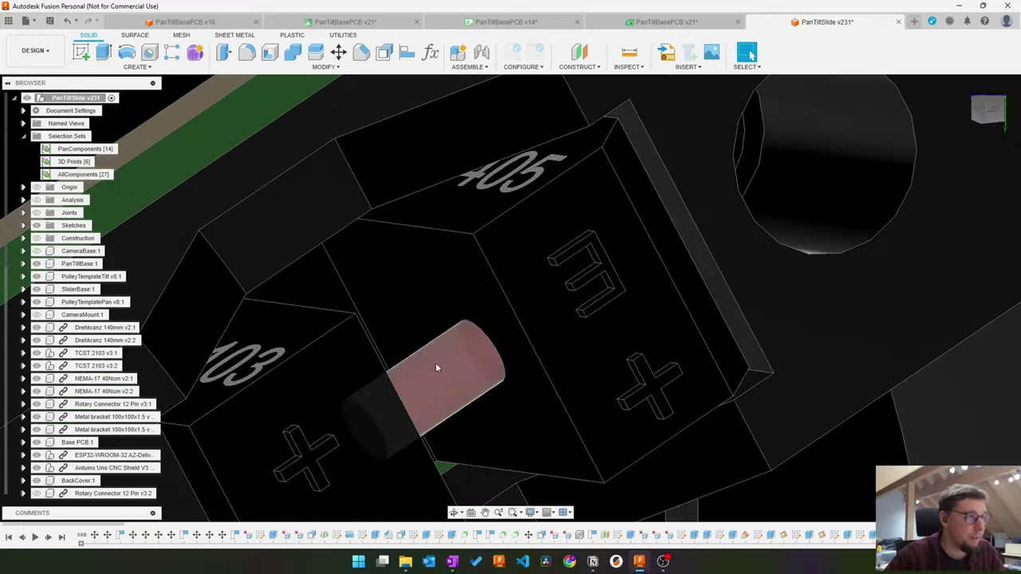
pyautogui.click(416, 374)
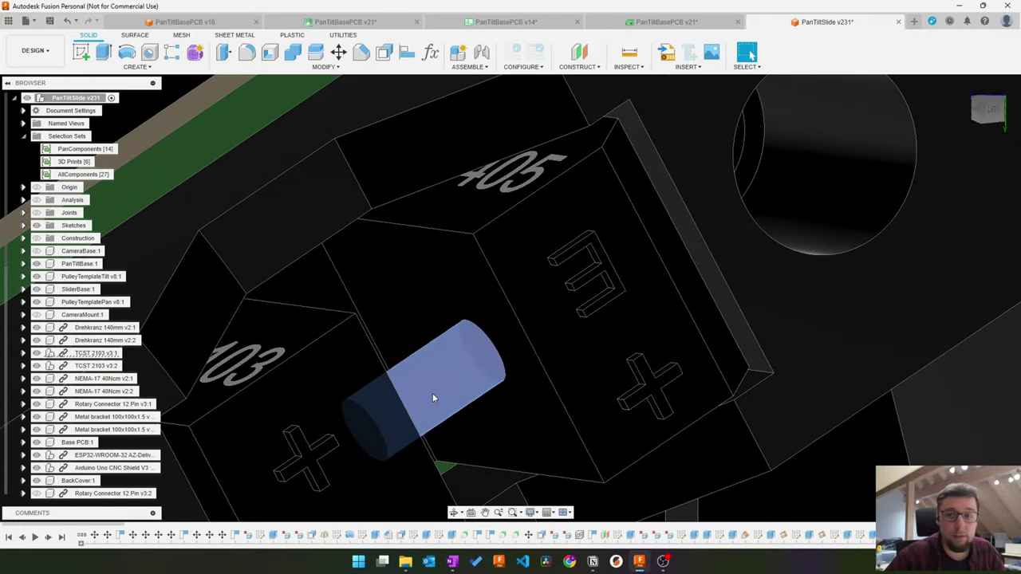
pyautogui.scroll(-5, 435, 391)
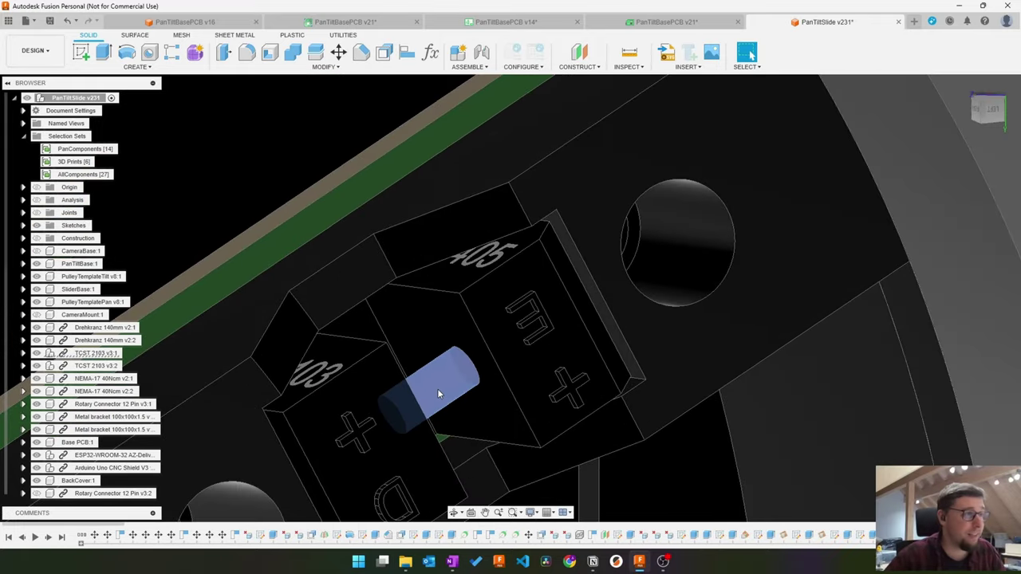
pyautogui.keyDown('shift'); pyautogui.moveTo(437, 388); pyautogui.dragTo(579, 201, button='middle'); pyautogui.keyUp('shift')
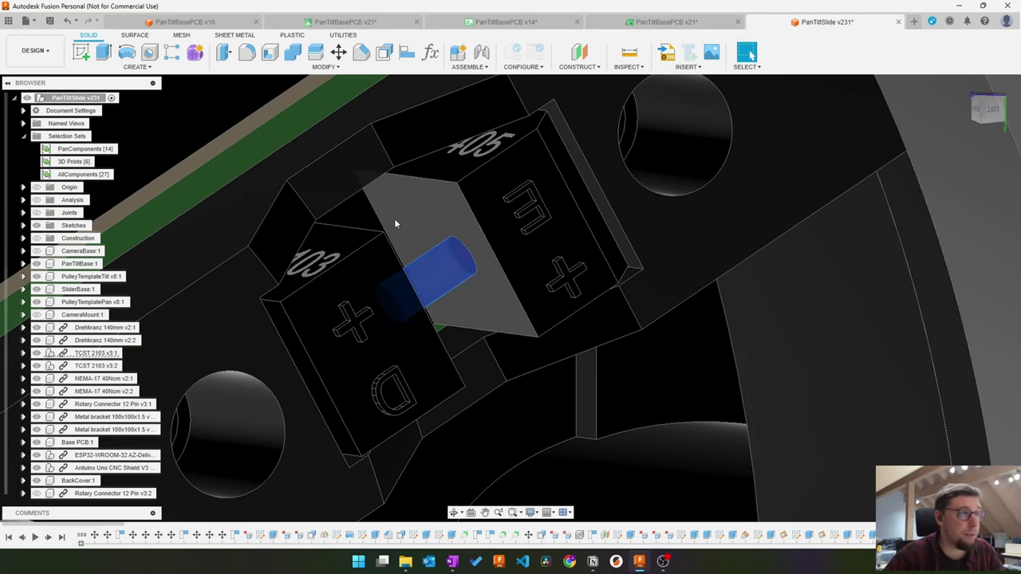
pyautogui.scroll(-1, 471, 327)
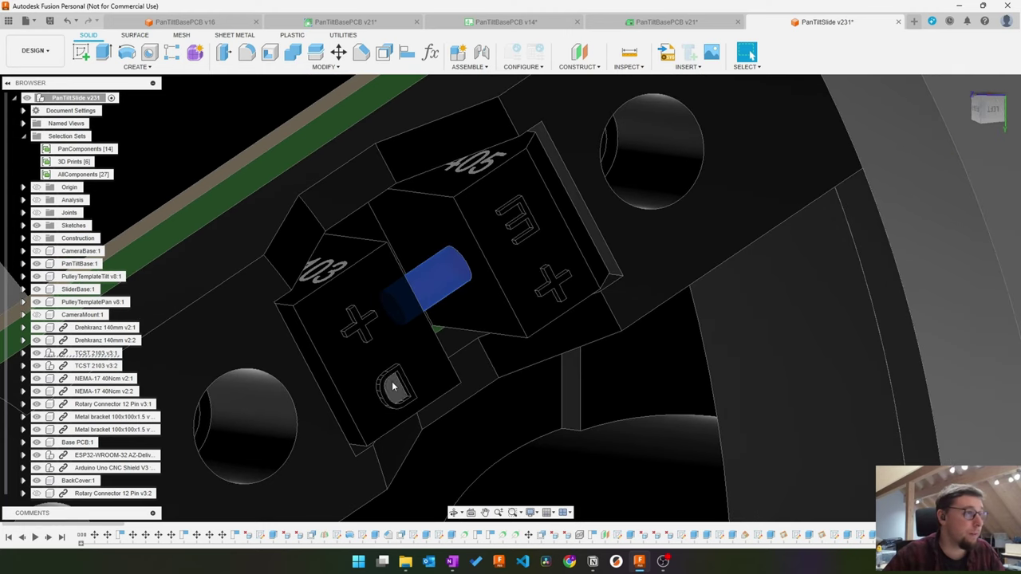
pyautogui.scroll(-1, 331, 273)
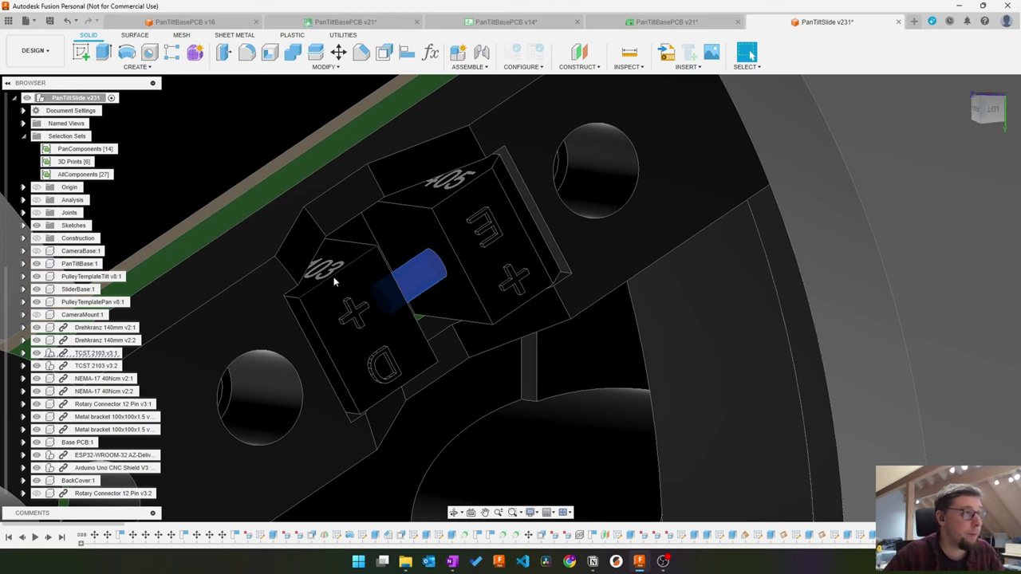
pyautogui.scroll(-2, 336, 280)
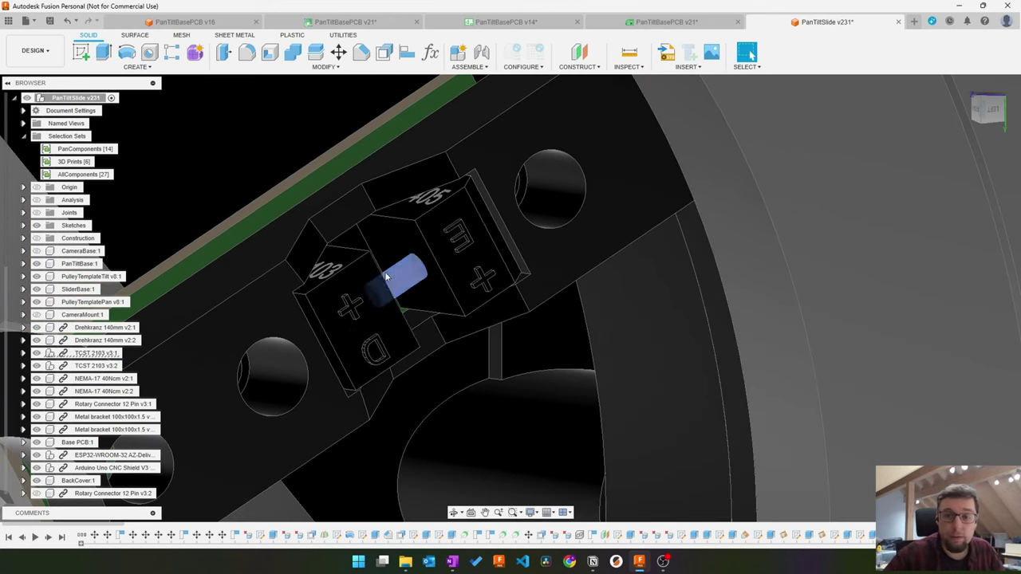
pyautogui.keyDown('shift'); pyautogui.moveTo(386, 276); pyautogui.dragTo(750, 55, button='middle'); pyautogui.keyUp('shift')
# Step: Examine the pan endstop sensor board and its connector beside the rotary connector and the base PCB
pyautogui.scroll(-5, 447, 199)
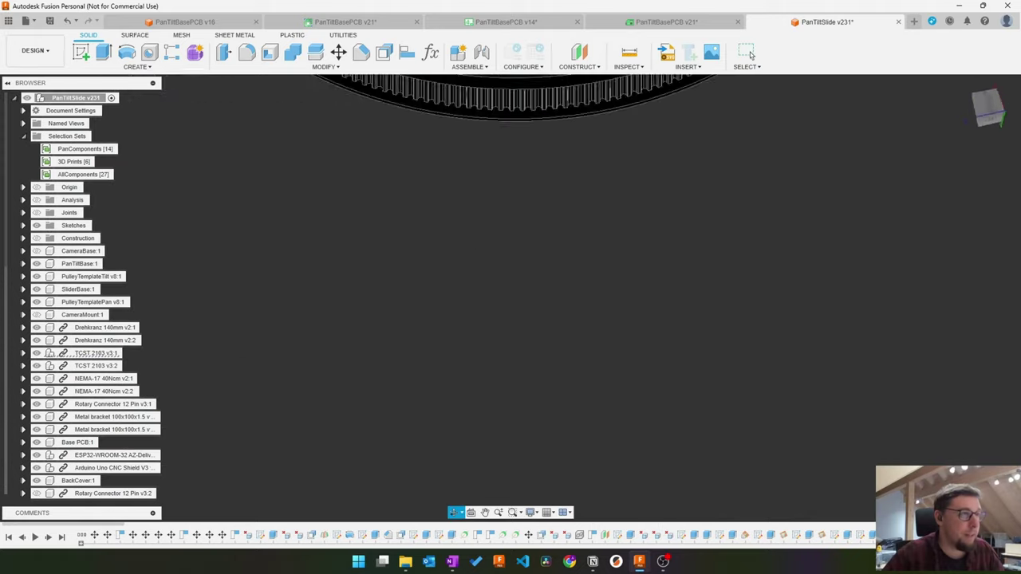
pyautogui.keyDown('shift'); pyautogui.moveTo(472, 240); pyautogui.dragTo(446, 351, button='middle'); pyautogui.keyUp('shift')
pyautogui.keyDown('shift'); pyautogui.moveTo(425, 413); pyautogui.dragTo(335, 454, button='middle'); pyautogui.keyUp('shift')
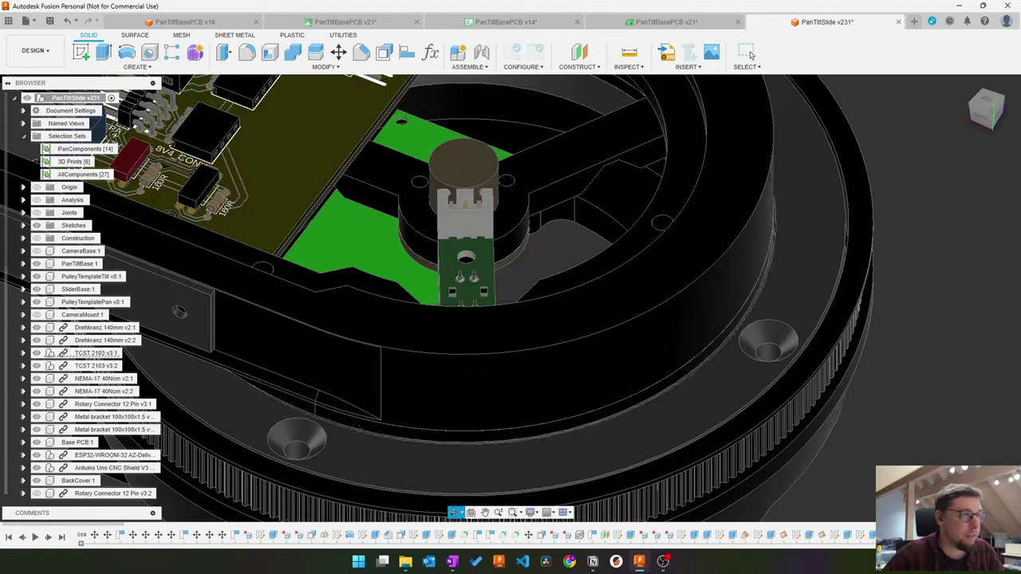
pyautogui.moveTo(473, 155); pyautogui.dragTo(581, 224, button='middle')
pyautogui.scroll(-3, 582, 223)
pyautogui.scroll(3, 581, 225)
pyautogui.scroll(2, 566, 254)
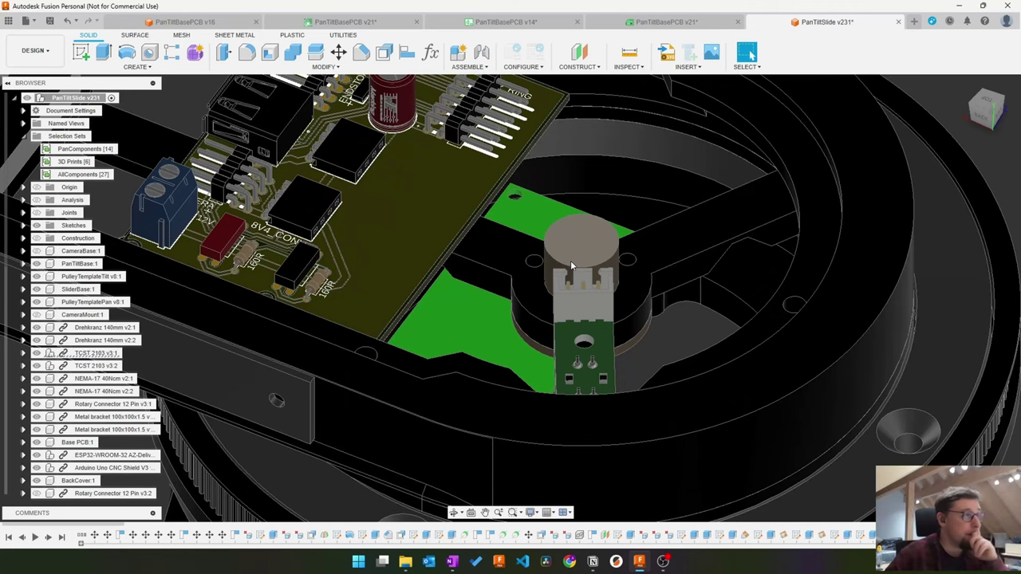
pyautogui.scroll(-3, 570, 260)
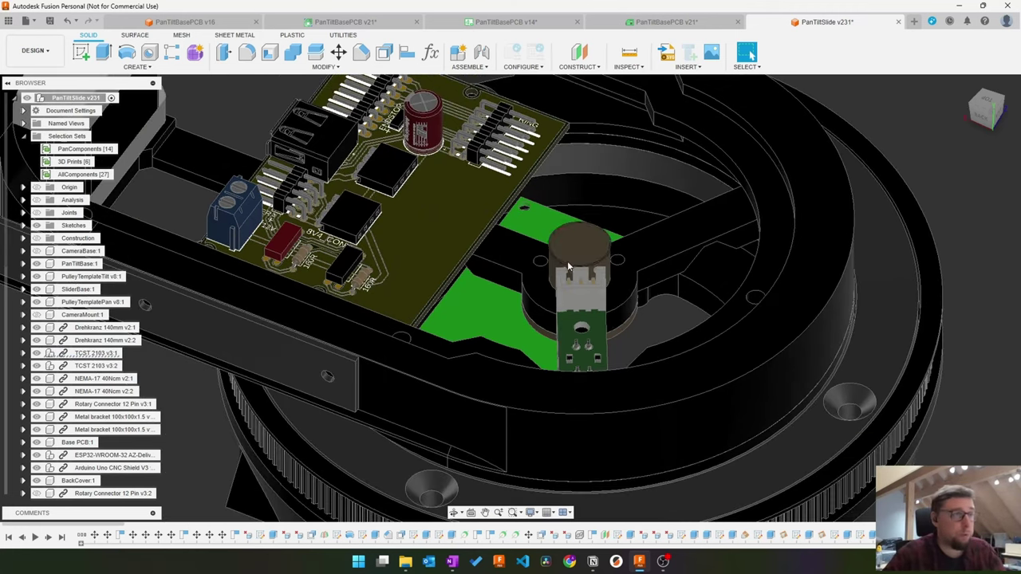
pyautogui.scroll(6, 597, 300)
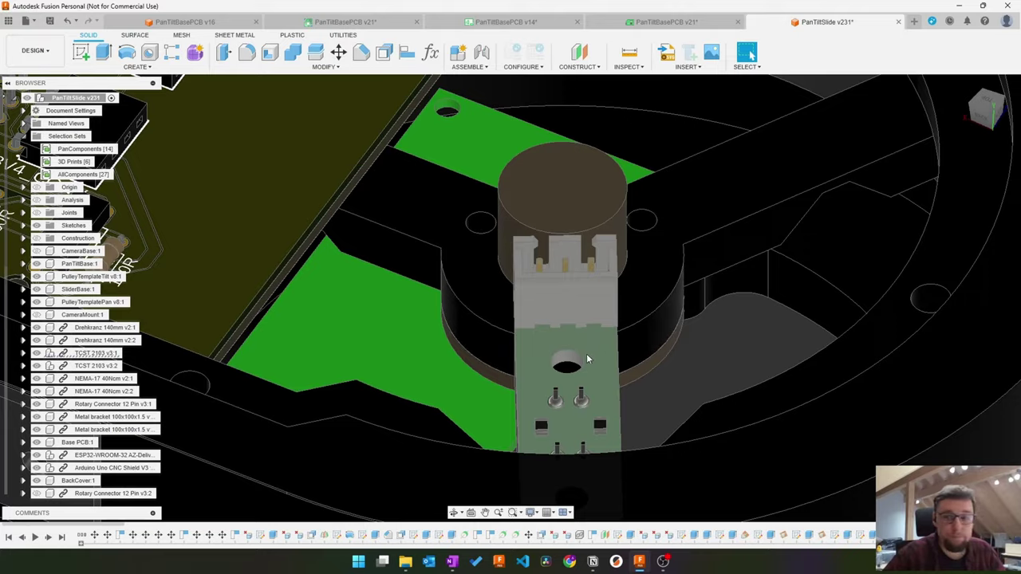
pyautogui.keyDown('shift'); pyautogui.moveTo(588, 355); pyautogui.dragTo(599, 327, button='middle'); pyautogui.keyUp('shift')
pyautogui.scroll(-3, 597, 327)
# Step: Examine the second endstop sensor board inside the tilt ring and its position relative to the CNC shield
pyautogui.click(592, 215)
pyautogui.press('v')
pyautogui.click(316, 445)
pyautogui.keyDown('shift'); pyautogui.moveTo(316, 445); pyautogui.dragTo(495, 335, button='middle'); pyautogui.keyUp('shift')
pyautogui.scroll(6, 629, 240)
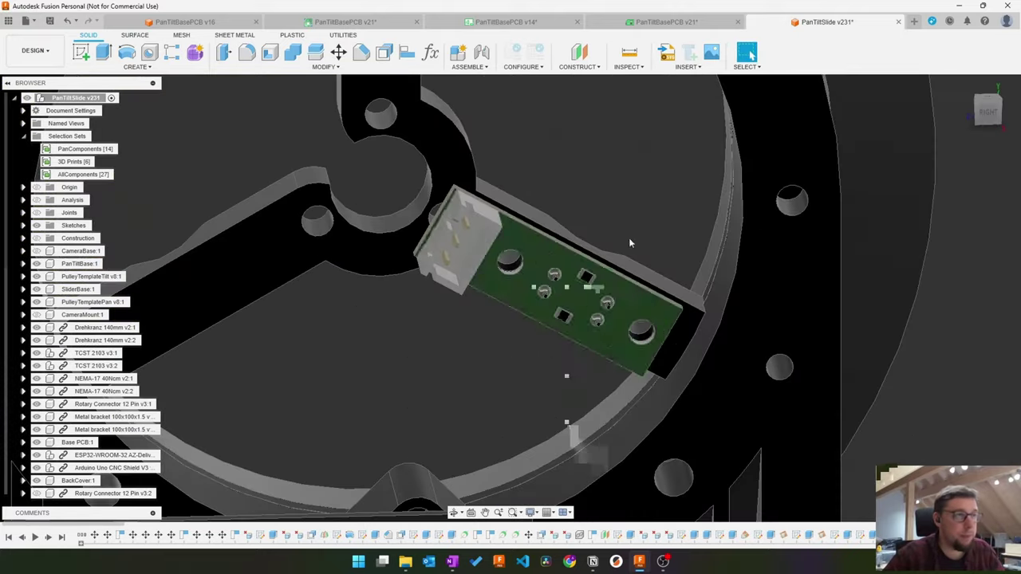
pyautogui.scroll(-5, 500, 256)
pyautogui.moveTo(562, 311); pyautogui.dragTo(491, 197, button='middle')
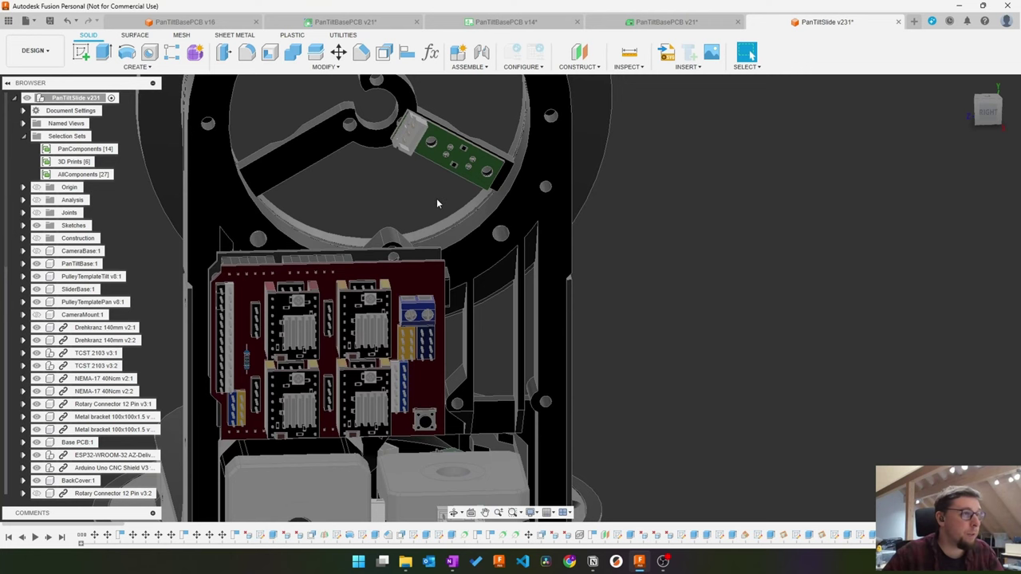
pyautogui.keyDown('shift'); pyautogui.moveTo(437, 204); pyautogui.dragTo(678, 343, button='middle'); pyautogui.keyUp('shift')
pyautogui.moveTo(596, 287); pyautogui.dragTo(543, 337, button='middle')
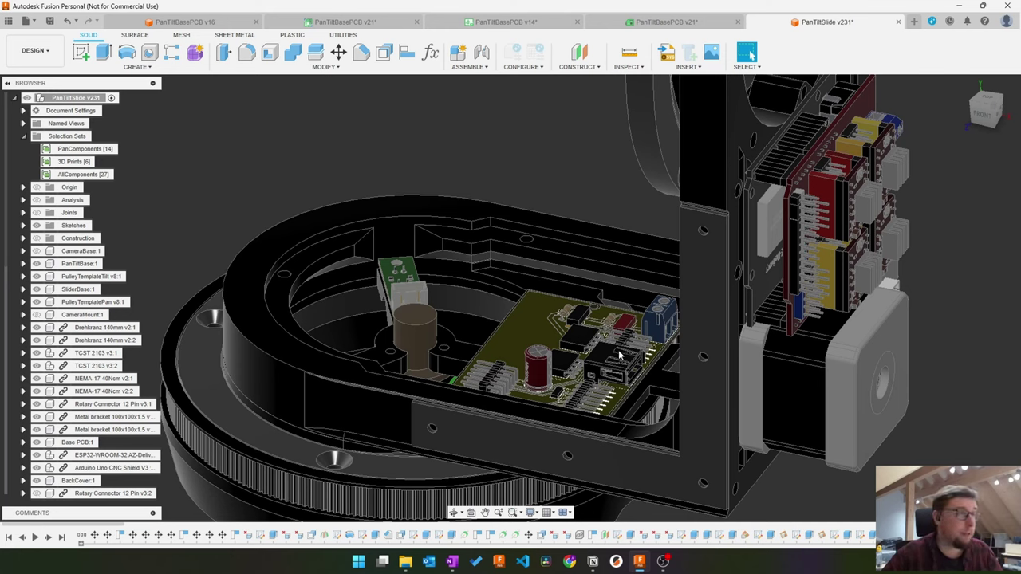
# Step: Inspect the CNC shield's pin headers and the cable path from there to the base PCB
pyautogui.moveTo(907, 268); pyautogui.dragTo(676, 340, button='middle')
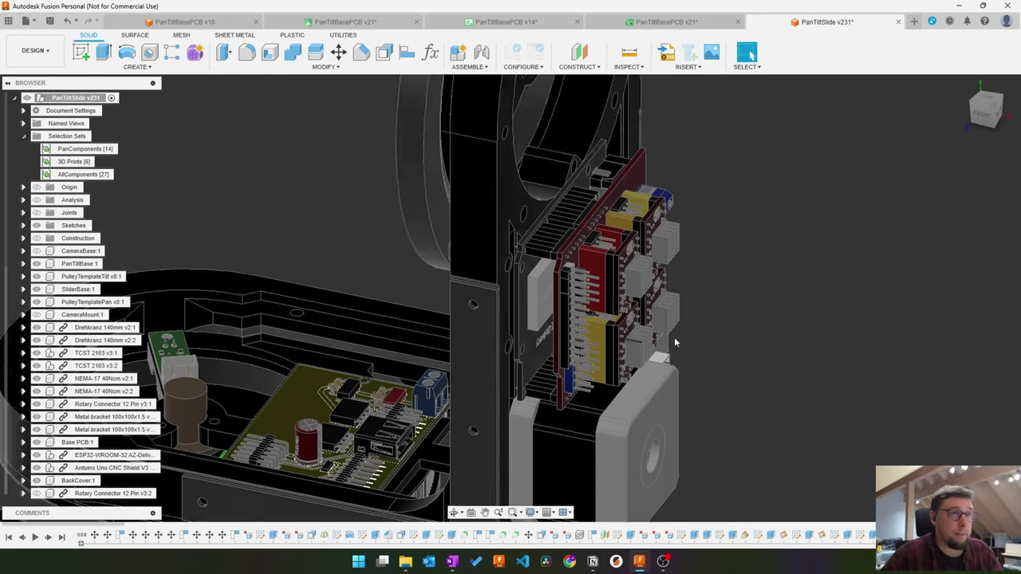
pyautogui.keyDown('shift'); pyautogui.moveTo(870, 343); pyautogui.dragTo(694, 300, button='middle'); pyautogui.keyUp('shift')
pyautogui.moveTo(465, 228); pyautogui.dragTo(673, 306, button='middle')
pyautogui.scroll(4, 482, 264)
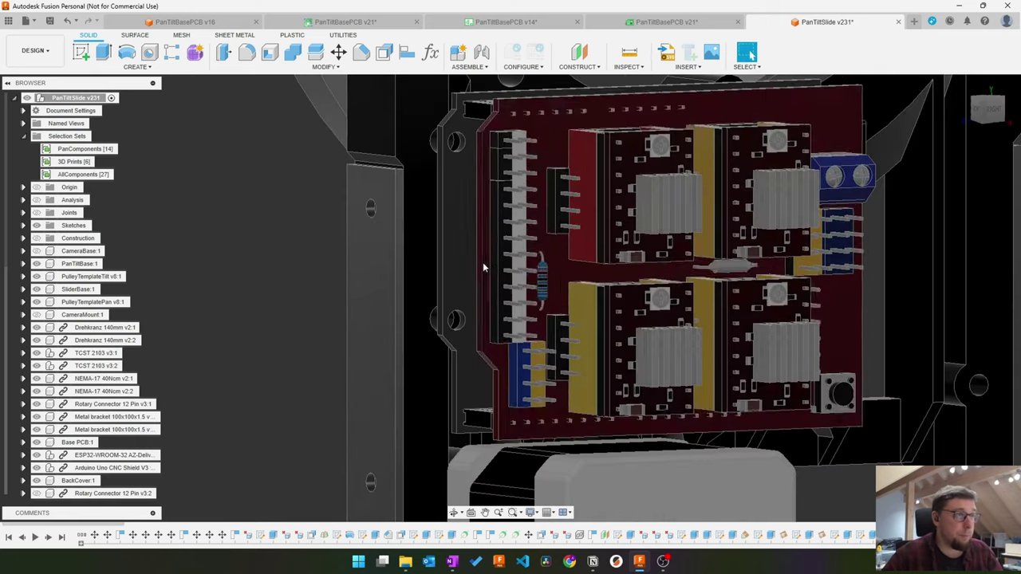
pyautogui.keyDown('shift'); pyautogui.moveTo(830, 219); pyautogui.dragTo(718, 307); pyautogui.keyUp('shift')
pyautogui.keyDown('shift'); pyautogui.moveTo(718, 307); pyautogui.dragTo(566, 274, button='middle'); pyautogui.keyUp('shift')
pyautogui.moveTo(396, 261); pyautogui.dragTo(926, 321, button='middle')
pyautogui.press('Escape')
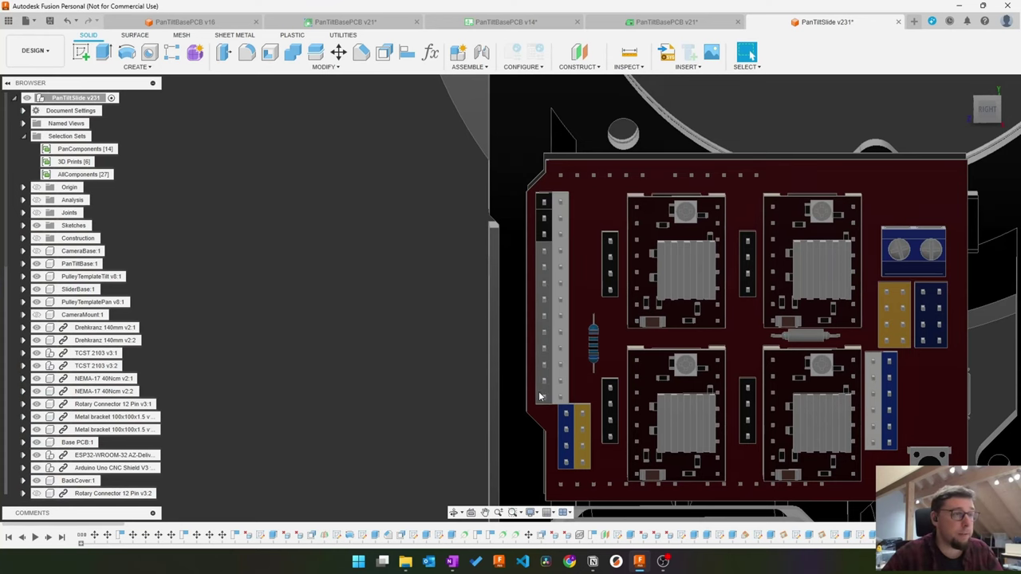
pyautogui.moveTo(542, 399); pyautogui.dragTo(557, 291, button='middle')
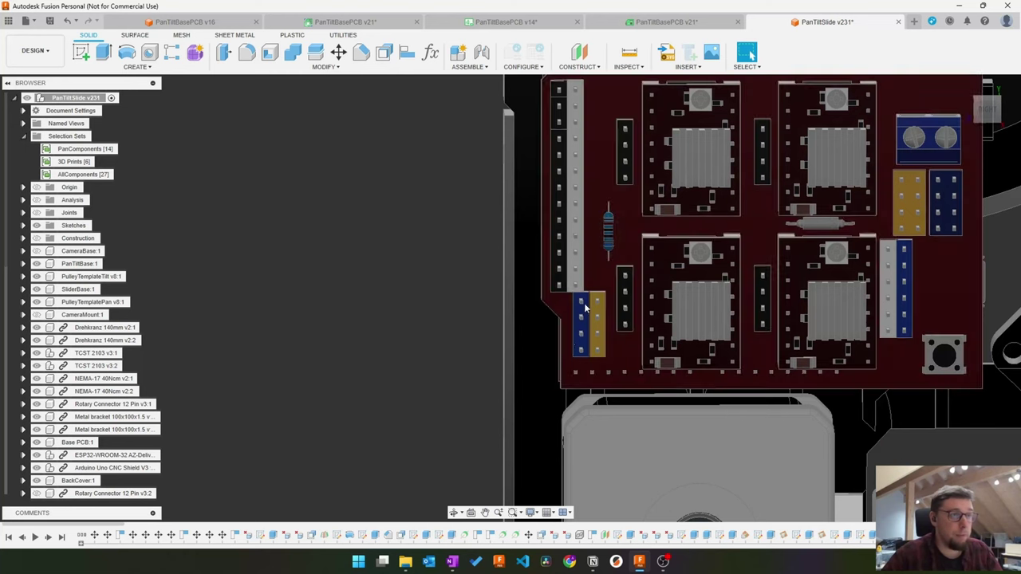
pyautogui.scroll(-4, 585, 300)
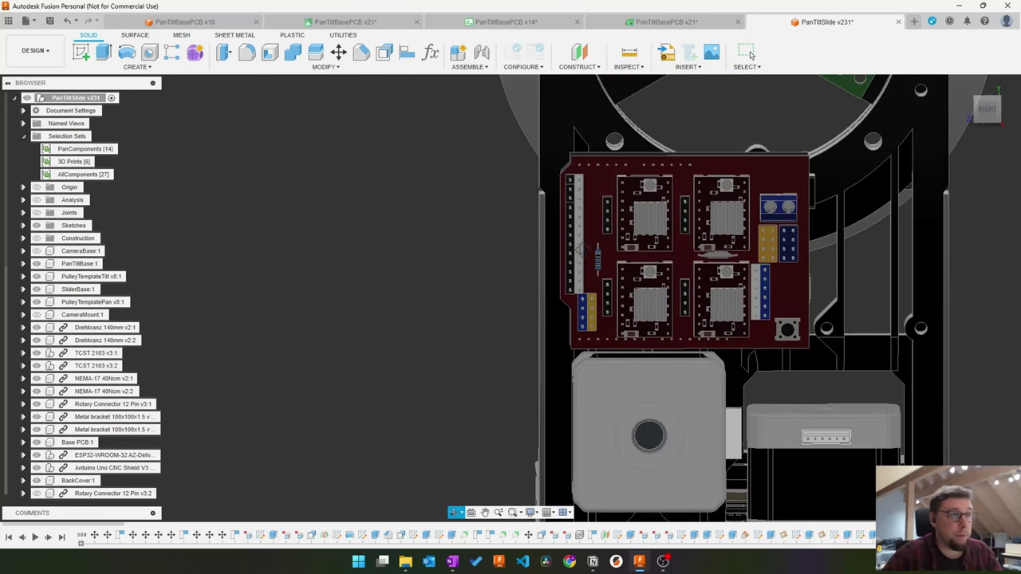
pyautogui.keyDown('shift'); pyautogui.moveTo(580, 253); pyautogui.dragTo(459, 165, button='middle'); pyautogui.keyUp('shift')
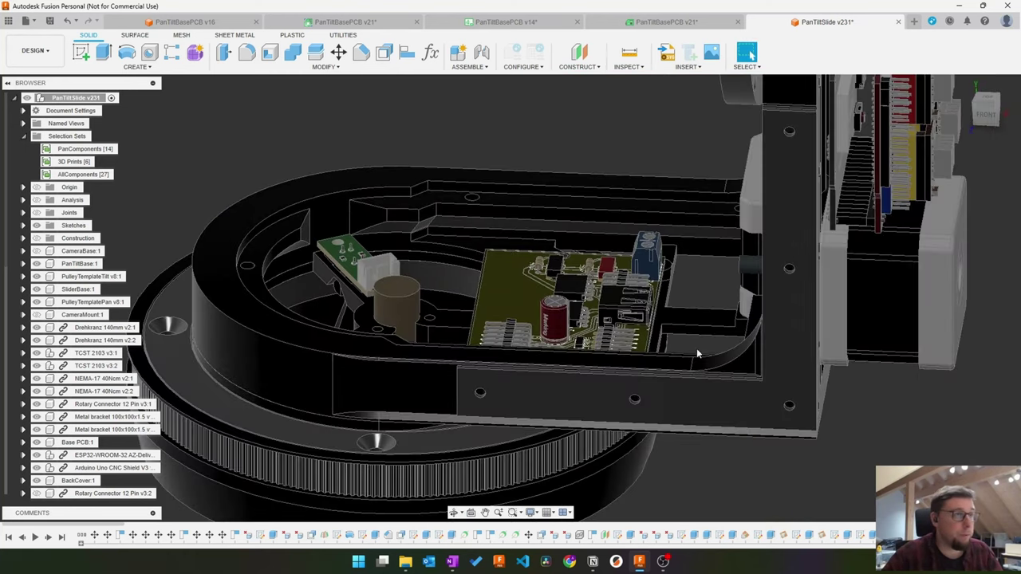
pyautogui.keyDown('shift'); pyautogui.moveTo(504, 279); pyautogui.dragTo(664, 427, button='middle'); pyautogui.keyUp('shift')
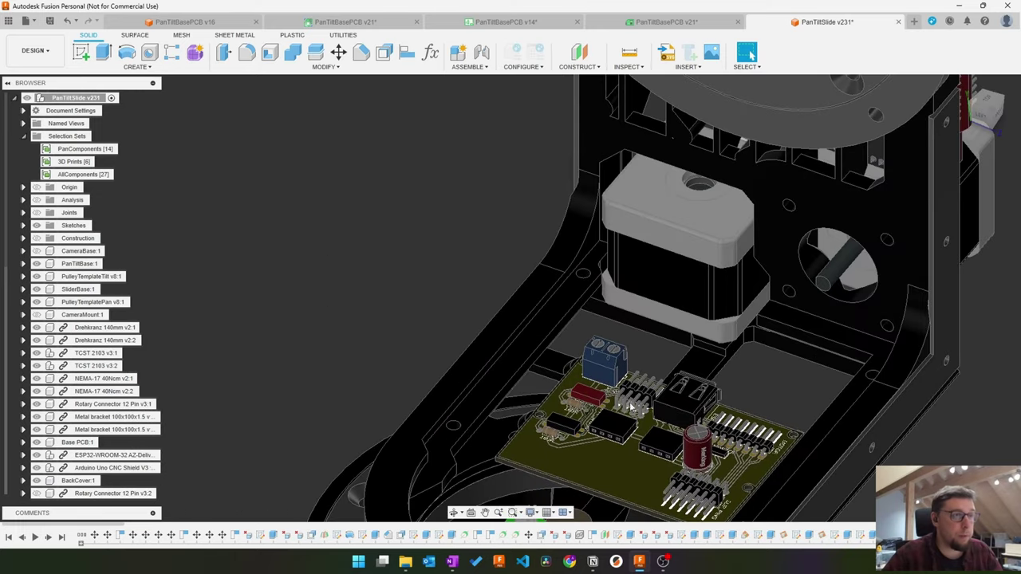
pyautogui.scroll(-2, 731, 371)
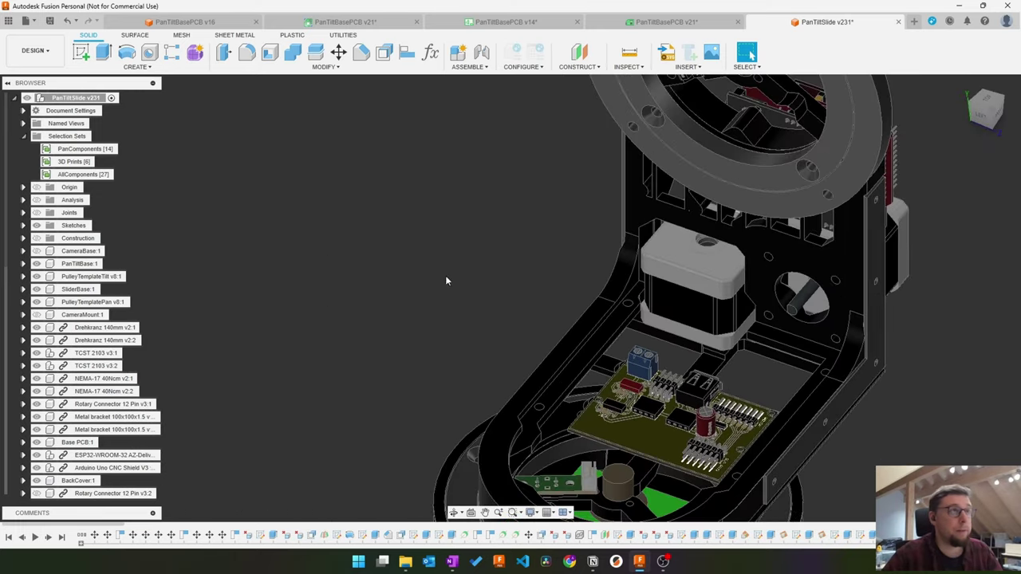
# Step: In the PanTiltBasePCB schematic, replace the ESP header with a PINHD-2X4/90 header at the same position
pyautogui.click(504, 22)
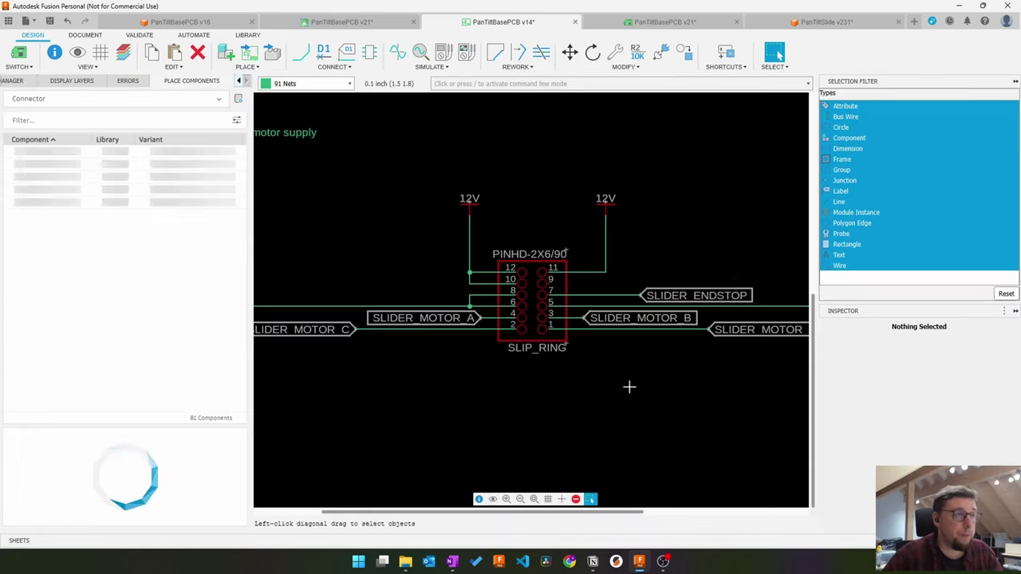
pyautogui.scroll(4, 560, 263)
pyautogui.rightClick(562, 287)
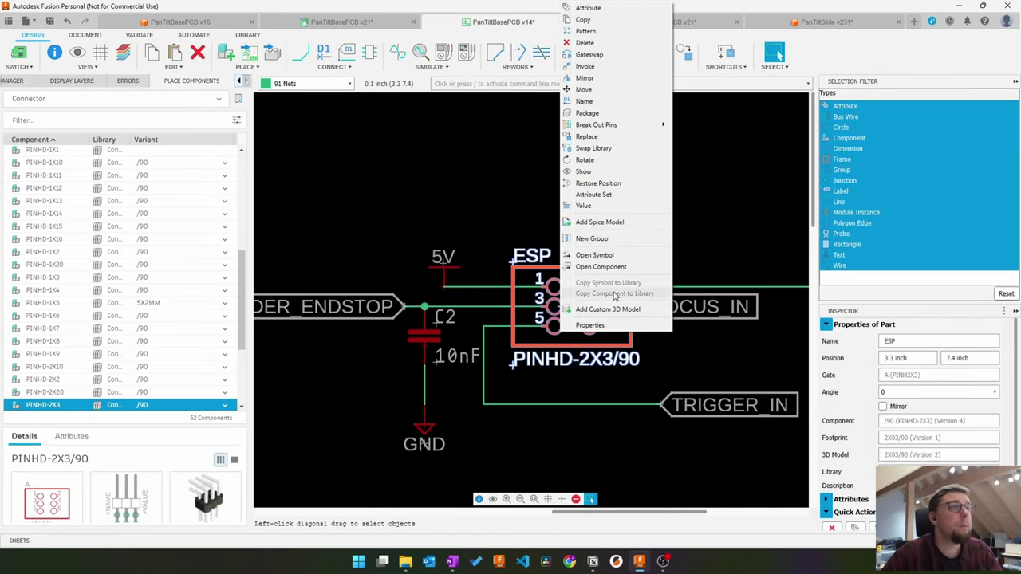
pyautogui.click(593, 148)
pyautogui.scroll(-1, 70, 364)
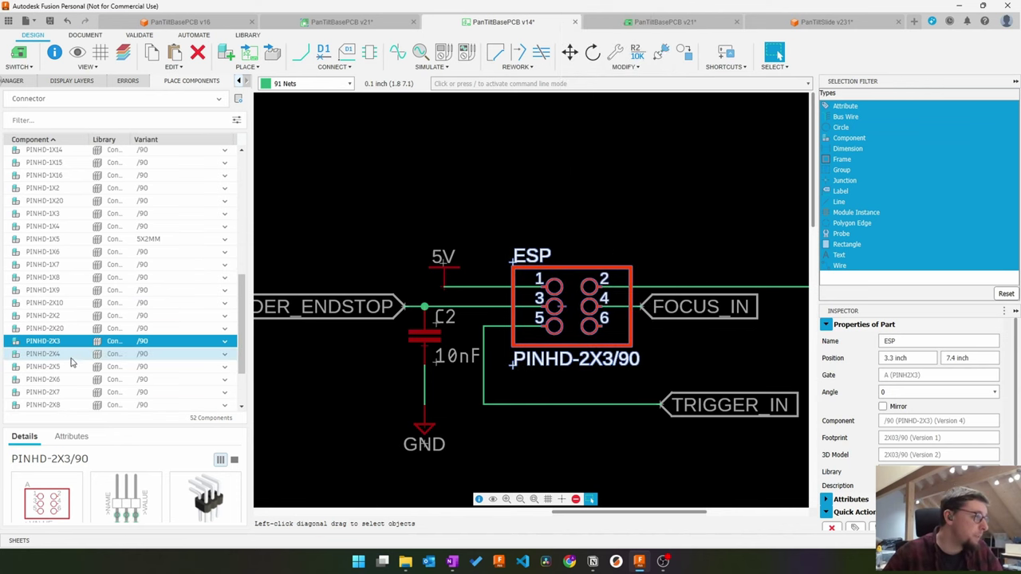
pyautogui.doubleClick(69, 358)
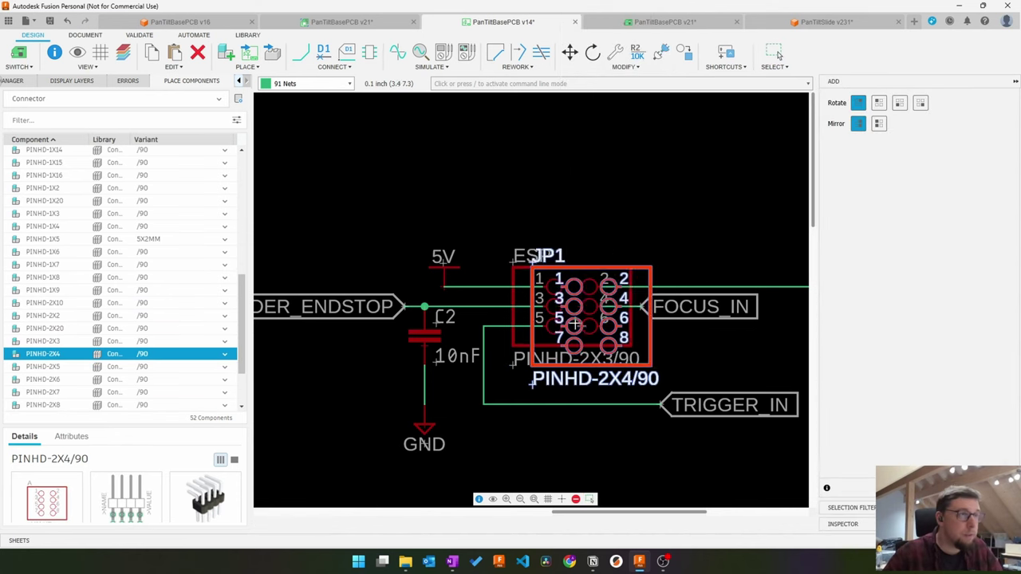
pyautogui.click(563, 322)
pyautogui.click(564, 320)
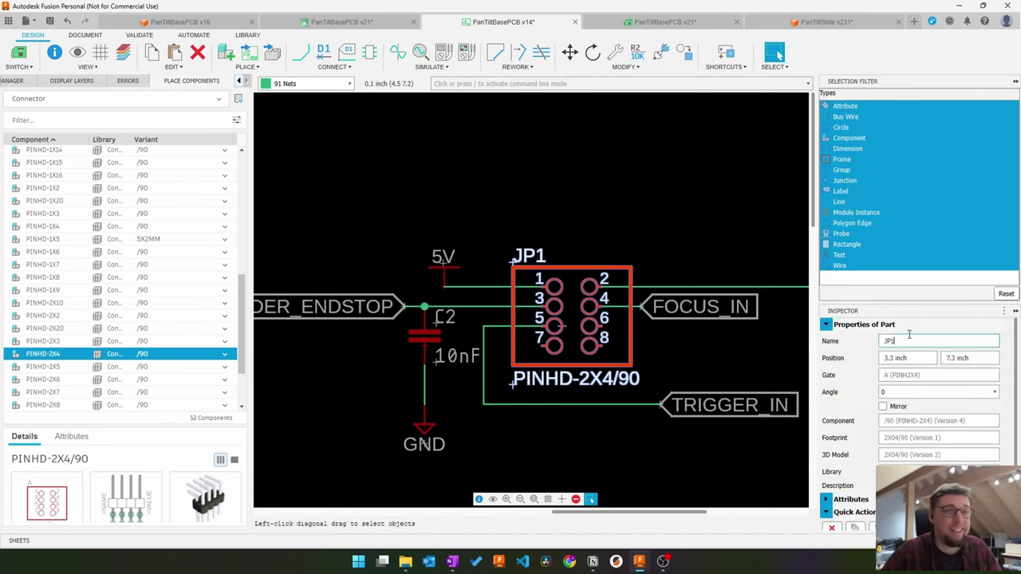
# Step: Name the new 2x4 pin header ESP
pyautogui.press('Return')
pyautogui.click(663, 212)
pyautogui.scroll(-2, 663, 209)
pyautogui.scroll(2, 525, 351)
pyautogui.scroll(-2, 686, 351)
pyautogui.scroll(3, 526, 278)
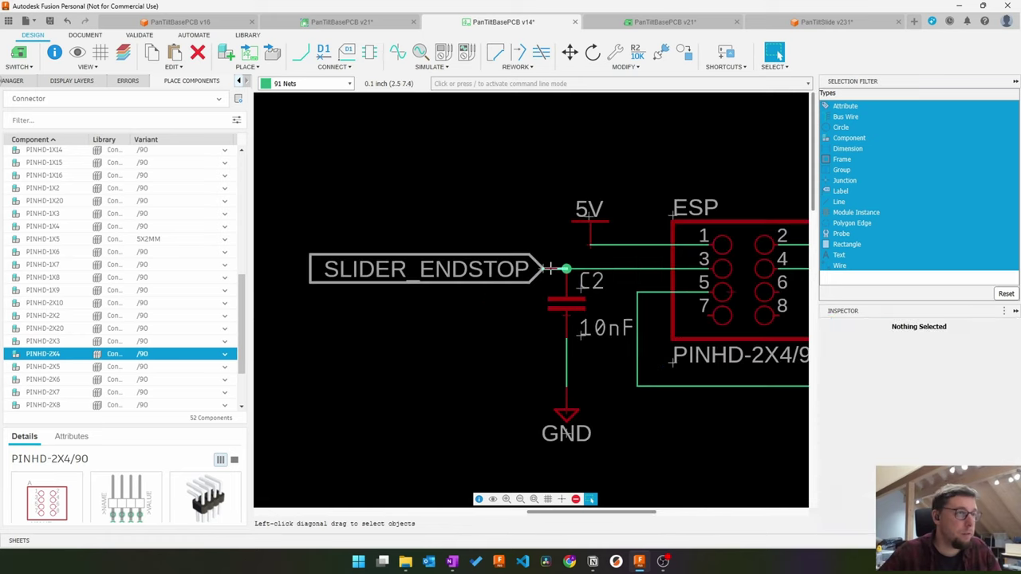
# Step: Move the SLIDER_ENDSTOP label and capacitor C2 with its GND symbol farther away from the ESP header, keeping them wired
pyautogui.moveTo(534, 270); pyautogui.dragTo(301, 270)
pyautogui.click(567, 316)
pyautogui.keyDown('ctrl'); pyautogui.click(567, 415); pyautogui.keyUp('ctrl')
pyautogui.moveTo(567, 415); pyautogui.dragTo(333, 415)
pyautogui.moveTo(478, 317); pyautogui.dragTo(729, 308, button='middle')
pyautogui.scroll(-5, 729, 308)
pyautogui.moveTo(559, 289); pyautogui.dragTo(634, 290)
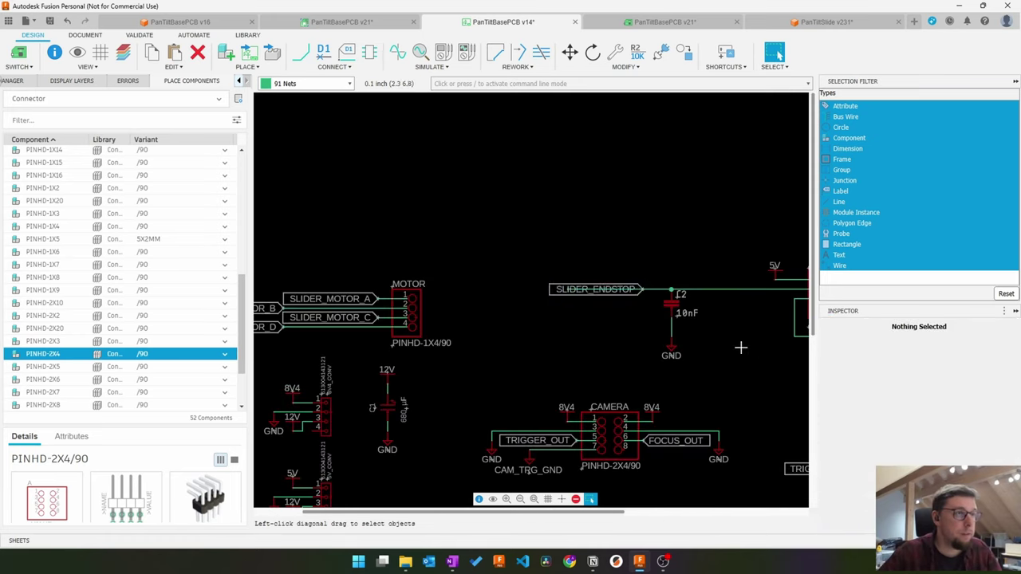
pyautogui.scroll(8, 619, 290)
pyautogui.click(638, 291)
pyautogui.moveTo(624, 290); pyautogui.dragTo(346, 296, button='middle')
pyautogui.moveTo(376, 294); pyautogui.dragTo(497, 293)
pyautogui.scroll(-3, 567, 240)
pyautogui.moveTo(567, 239); pyautogui.dragTo(256, 239, button='middle')
pyautogui.scroll(-1, 718, 329)
# Step: Move the TRIGGER_IN label directly beside pin 5 of the ESP header and straighten its wire
pyautogui.click(711, 362)
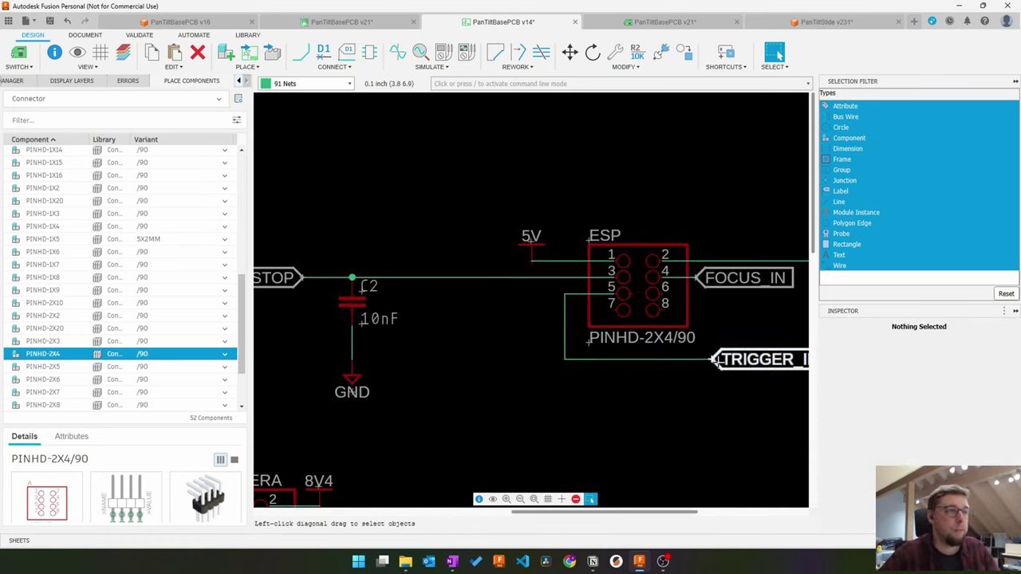
pyautogui.rightClick(704, 373)
pyautogui.rightClick(704, 372)
pyautogui.moveTo(706, 369); pyautogui.dragTo(564, 295)
pyautogui.scroll(-3, 543, 375)
pyautogui.scroll(3, 707, 384)
# Step: Draw open net wires outward from pins 6 and 7 of the ESP header
pyautogui.click(301, 52)
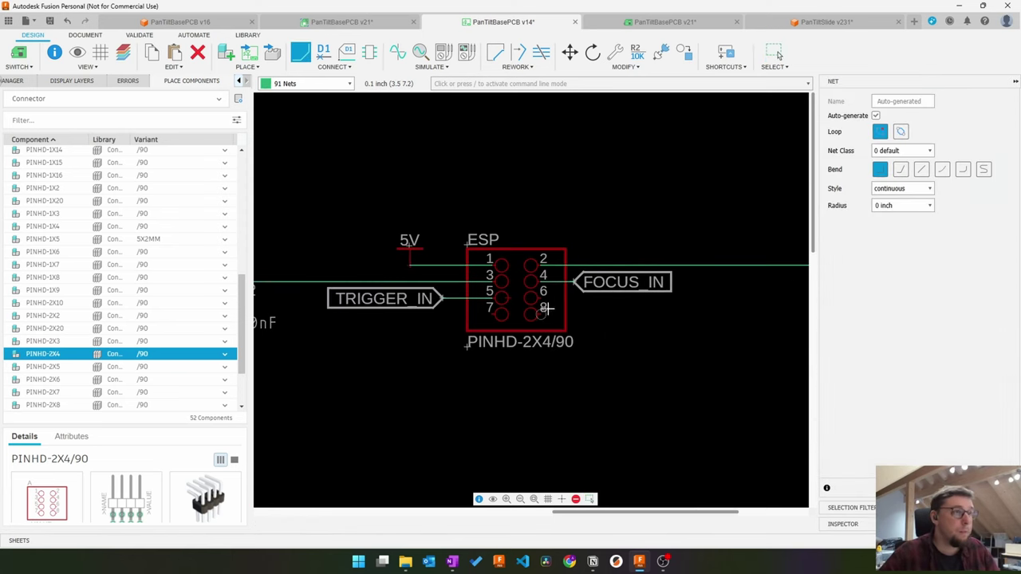
pyautogui.click(542, 299)
pyautogui.doubleClick(689, 299)
pyautogui.click(492, 314)
pyautogui.moveTo(407, 314)
pyautogui.mouseDown(button='middle')
pyautogui.moveTo(604, 288)
pyautogui.moveTo(388, 285)
pyautogui.mouseUp(button='middle')
pyautogui.click(622, 302)
pyautogui.doubleClick(574, 302)
# Step: Name the net on pin 6 of the ESP header PAN_ENDSTOP
pyautogui.click(346, 53)
pyautogui.click(648, 282)
pyautogui.press('Escape')
pyautogui.press('Escape')
pyautogui.click(574, 281)
pyautogui.scroll(-3, 910, 355)
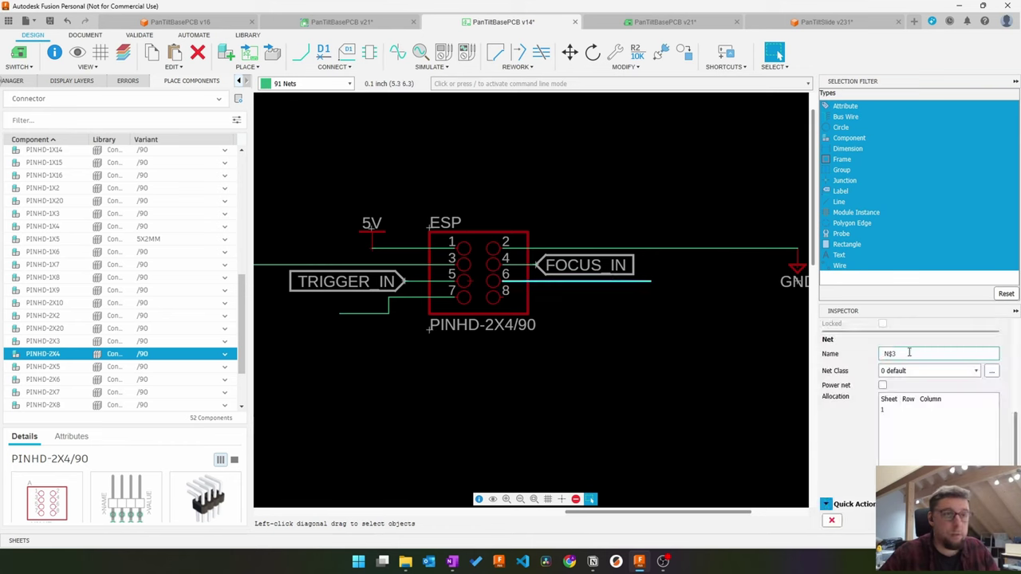
pyautogui.moveTo(909, 353); pyautogui.dragTo(850, 360)
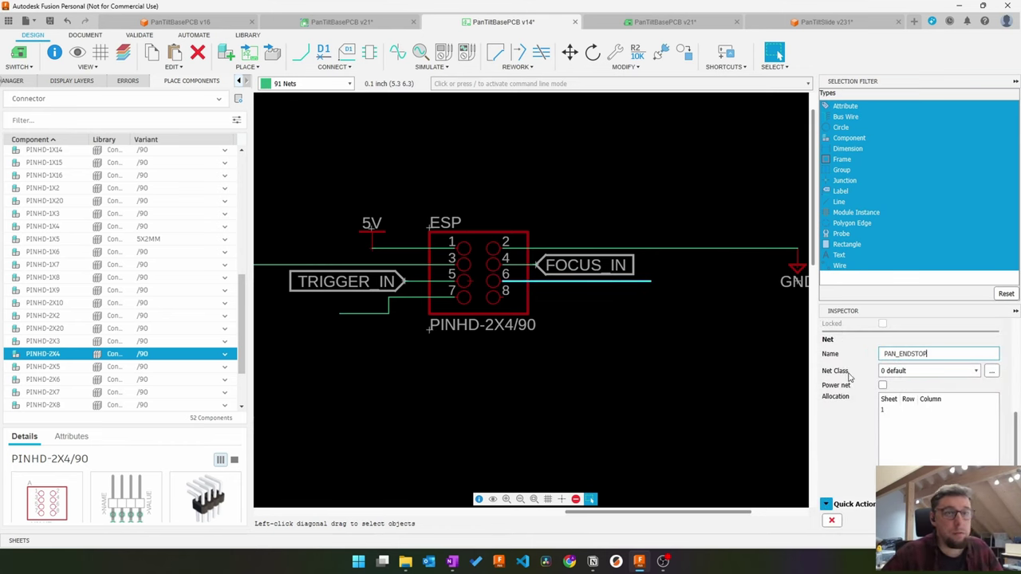
pyautogui.press('Return')
# Step: Attach a PAN_ENDSTOP cross-reference label to the open end of the wire from pin 6
pyautogui.click(346, 53)
pyautogui.click(651, 281)
pyautogui.press('Escape')
pyautogui.moveTo(792, 256); pyautogui.dragTo(611, 247, button='middle')
pyautogui.press('Escape')
# Step: Move capacitor C2 and its GND symbol away from the ESP header to make room beside pin 7
pyautogui.scroll(-1, 611, 247)
pyautogui.moveTo(411, 369); pyautogui.dragTo(803, 381, button='middle')
pyautogui.moveTo(503, 283); pyautogui.dragTo(435, 283)
pyautogui.moveTo(503, 349); pyautogui.dragTo(435, 349)
pyautogui.moveTo(600, 353); pyautogui.dragTo(551, 367, button='middle')
# Step: Name the net on pin 7 of the ESP header TILT_ENDSTOP and attach a matching cross-reference label to the wire's open end
pyautogui.click(597, 318)
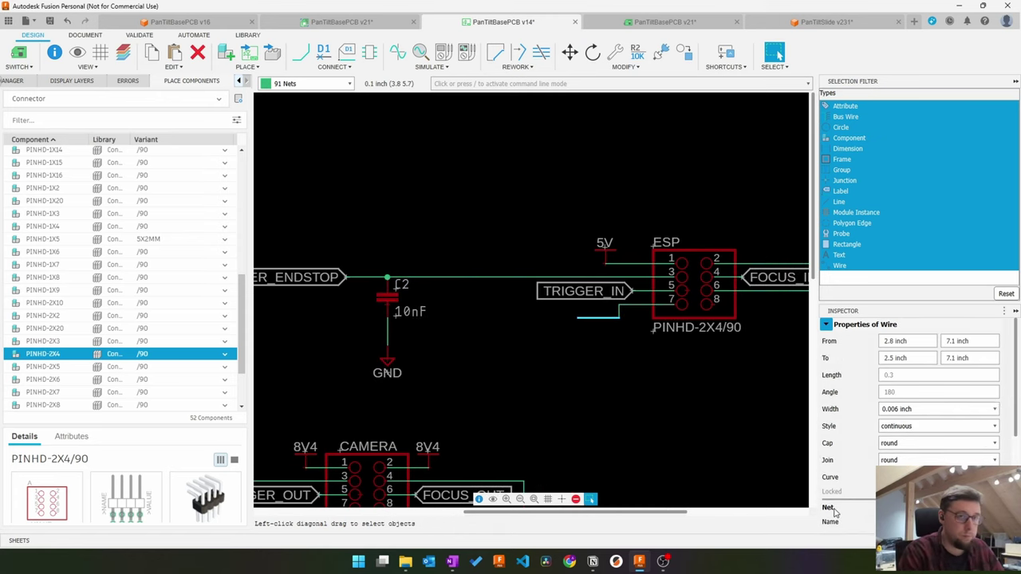
pyautogui.write('TILT_ENDSTOP')
pyautogui.click(346, 53)
pyautogui.click(579, 317)
pyautogui.click(893, 123)
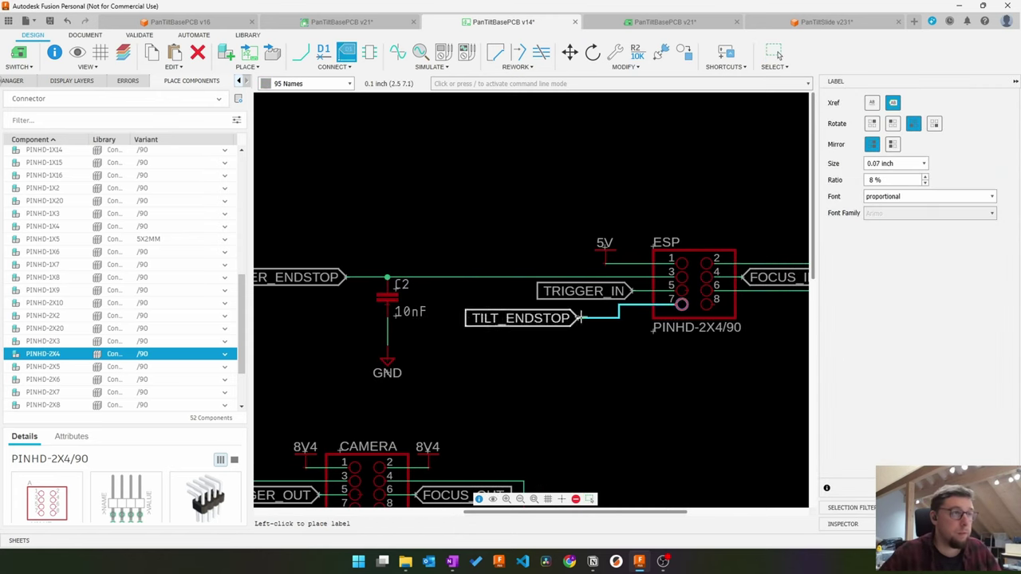
pyautogui.click(579, 318)
pyautogui.scroll(2, 426, 354)
pyautogui.press('Escape')
# Step: Shift C2 and its GND symbol farther from the header and align the TILT_ENDSTOP label with pin 7 so its wire runs straight
pyautogui.moveTo(399, 296); pyautogui.dragTo(334, 296)
pyautogui.moveTo(402, 375); pyautogui.dragTo(336, 375)
pyautogui.moveTo(563, 320); pyautogui.dragTo(514, 304)
pyautogui.moveTo(658, 382); pyautogui.dragTo(552, 397, button='middle')
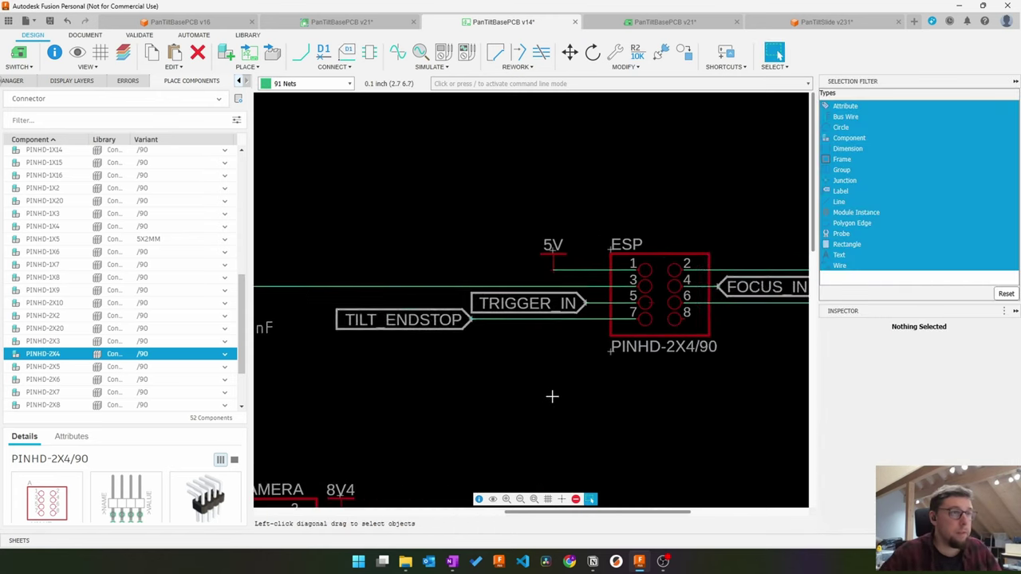
# Step: Add a PINHD-2X3/90 pin header to the schematic in the free area below the ESP header
pyautogui.scroll(-2, 552, 396)
pyautogui.click(497, 16)
pyautogui.scroll(-1, 467, 164)
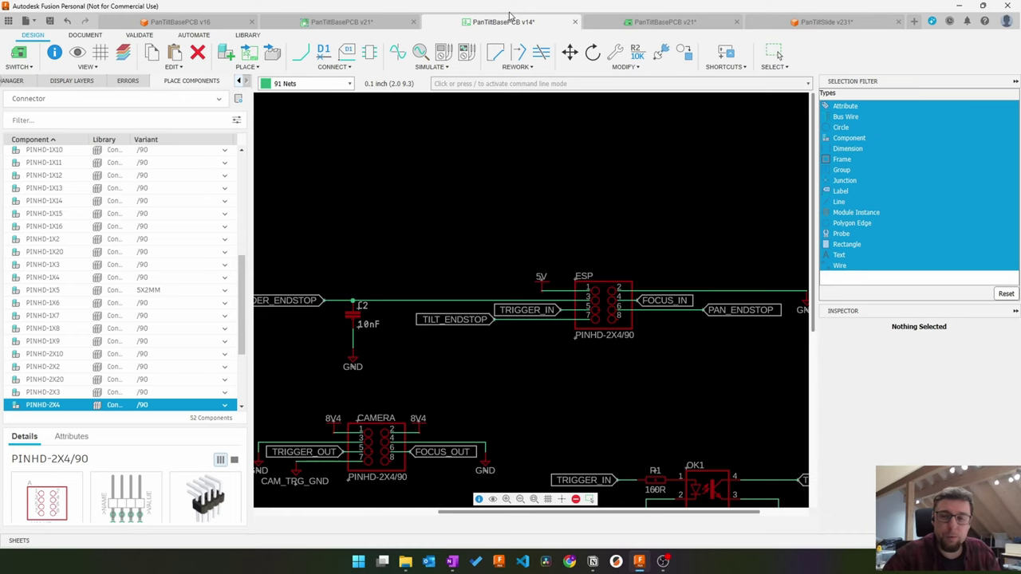
pyautogui.press('Escape')
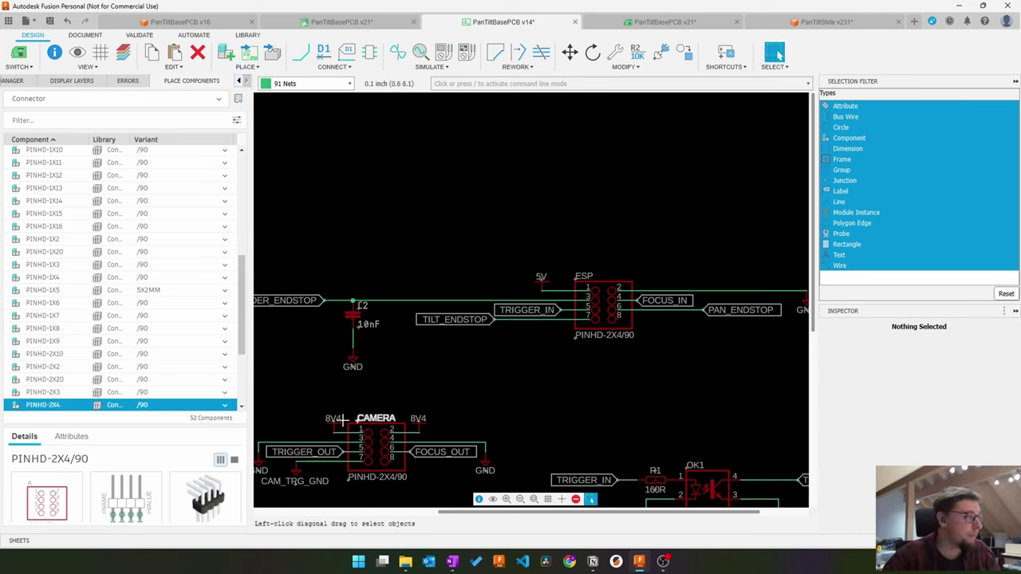
pyautogui.click(58, 394)
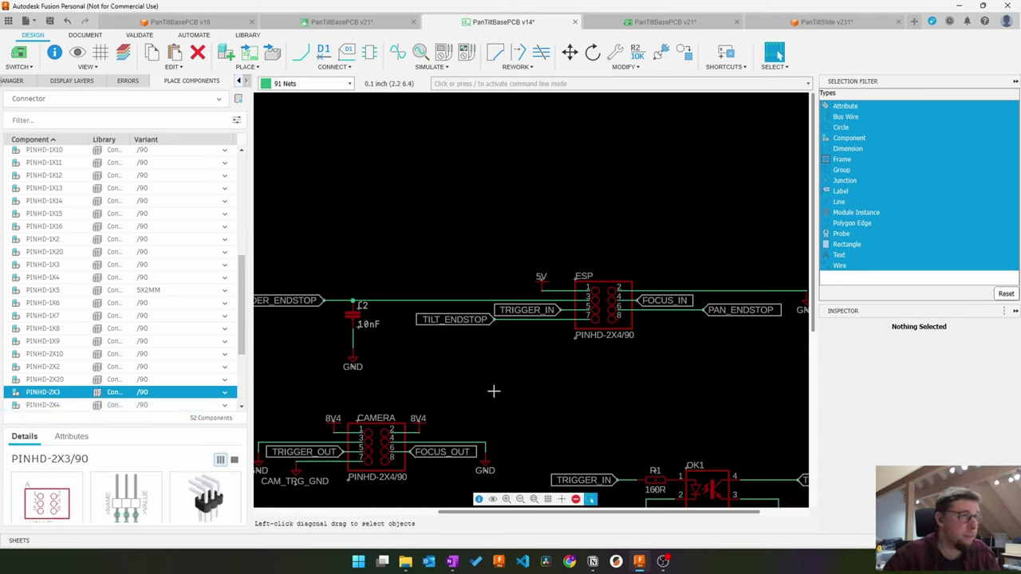
pyautogui.doubleClick(52, 394)
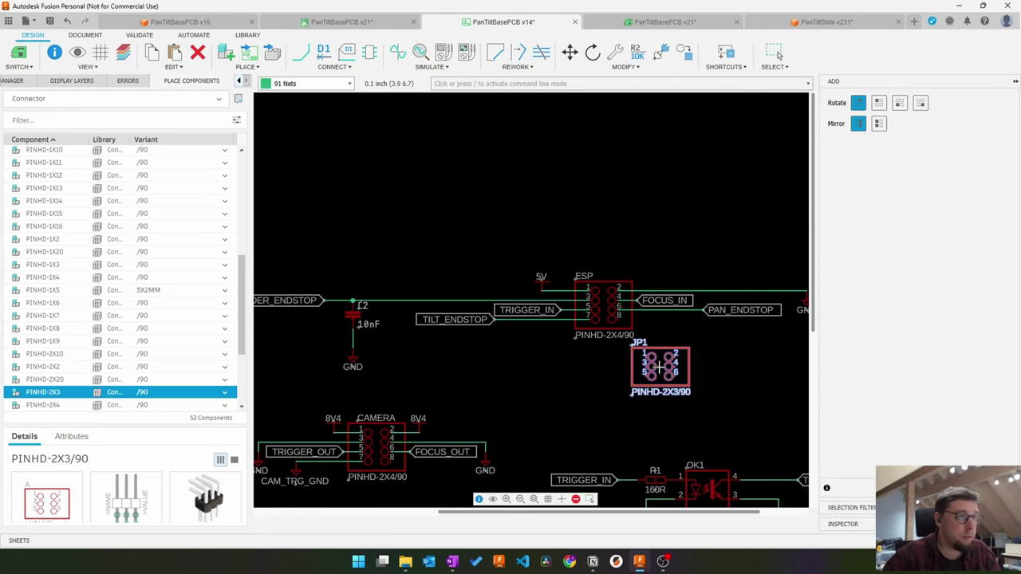
# Step: Place the PINHD-2X3/90 header in the free space above the ESP connector in the schematic
pyautogui.moveTo(652, 400); pyautogui.dragTo(563, 396, button='middle')
pyautogui.scroll(-5, 679, 360)
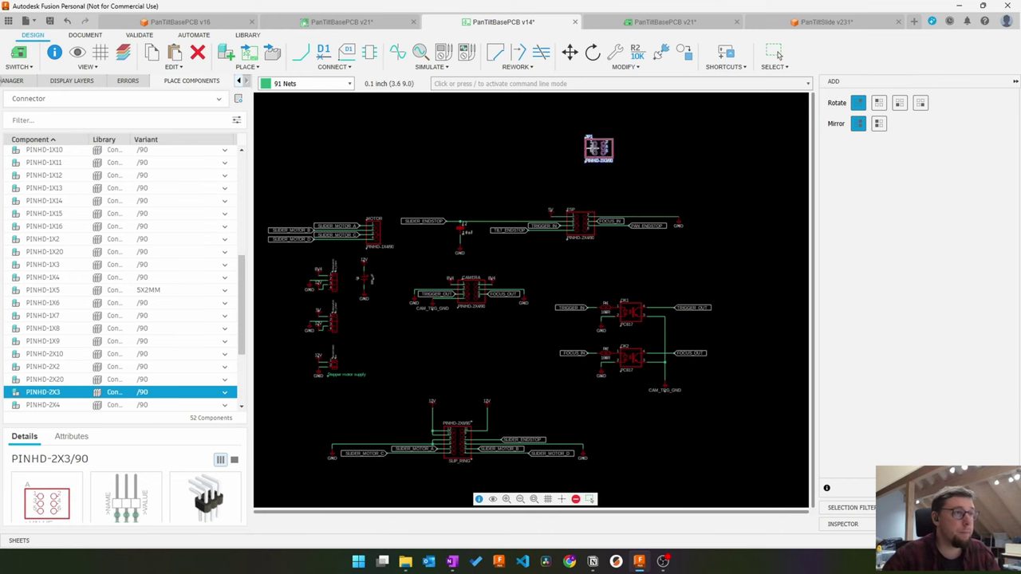
pyautogui.click(579, 166)
pyautogui.press('Escape')
# Step: Copy the 5V supply symbol from the ESP connector and paste the copy beside header JP1
pyautogui.scroll(4, 629, 161)
pyautogui.moveTo(628, 161); pyautogui.dragTo(662, 265, button='middle')
pyautogui.click(658, 23)
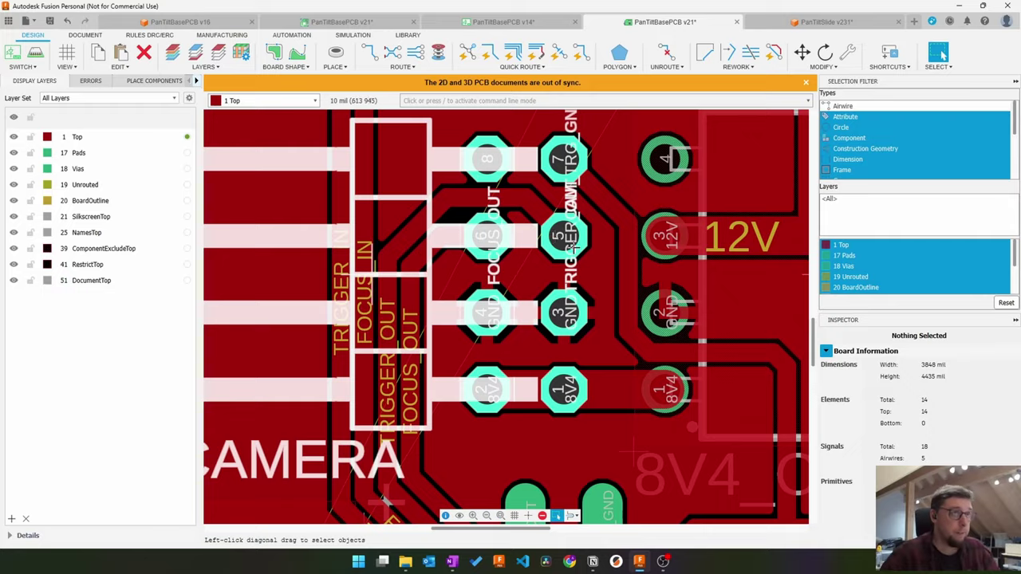
pyautogui.click(825, 22)
pyautogui.click(503, 22)
pyautogui.click(501, 369)
pyautogui.hotkey('ctrl', 'c')
pyautogui.hotkey('ctrl', 'v')
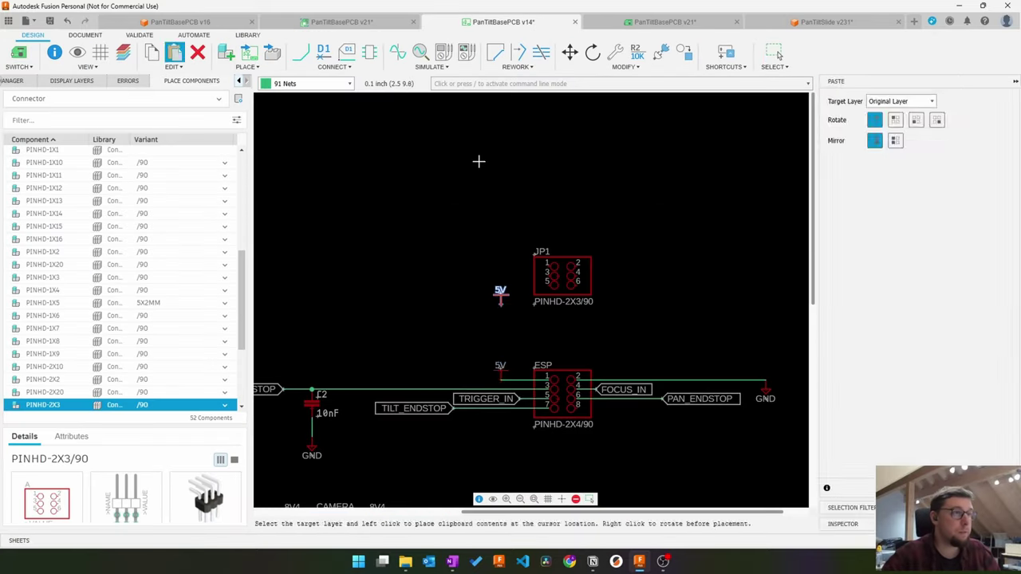
pyautogui.click(520, 269)
# Step: Position the copied 5V symbol above pin 1 of JP1 and wire it to pins 1 and 2
pyautogui.scroll(5, 540, 217)
pyautogui.moveTo(490, 359); pyautogui.dragTo(445, 267)
pyautogui.click(306, 57)
pyautogui.click(445, 271)
pyautogui.click(562, 341)
pyautogui.click(444, 271)
pyautogui.click(727, 294)
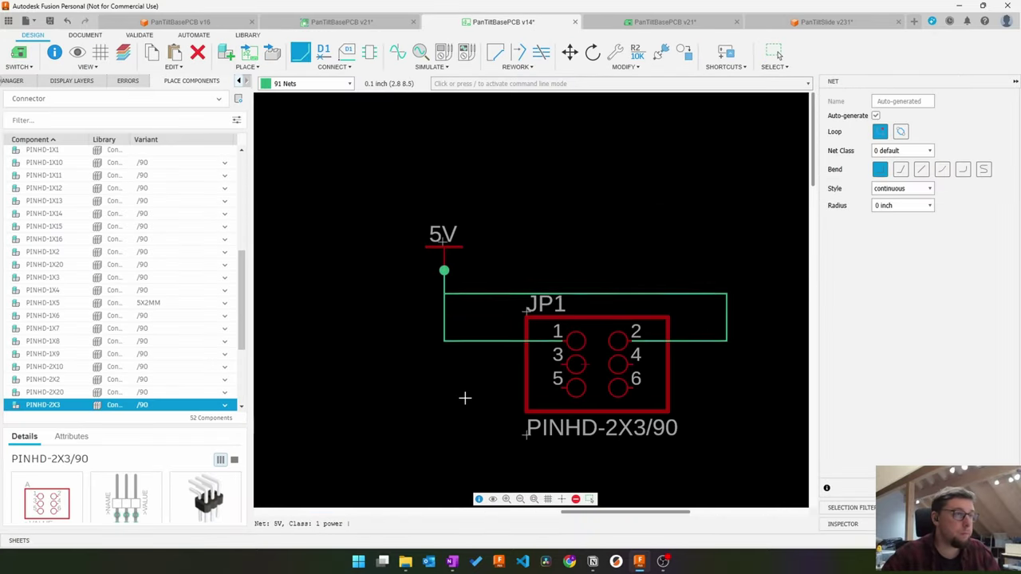
pyautogui.press('Escape')
# Step: Paste a GND symbol beside JP1 and wire it to pin 4
pyautogui.scroll(-4, 558, 375)
pyautogui.hotkey('ctrl', 'v')
pyautogui.scroll(4, 764, 325)
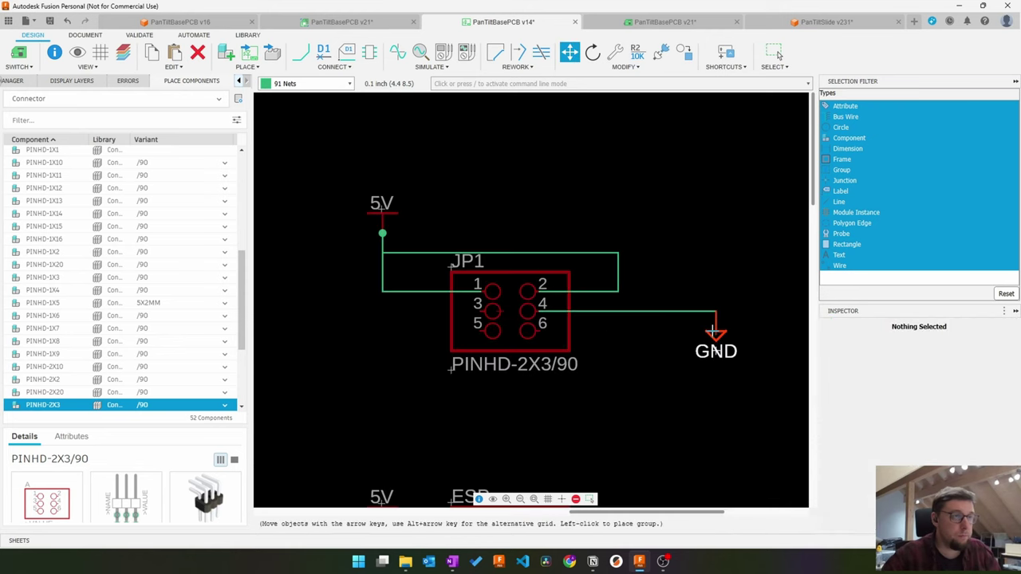
pyautogui.moveTo(714, 331); pyautogui.dragTo(716, 332)
# Step: Paste a second GND symbol on the other side of JP1 and wire it to pin 3
pyautogui.hotkey('ctrl', 'v')
pyautogui.click(339, 389)
pyautogui.press('n')
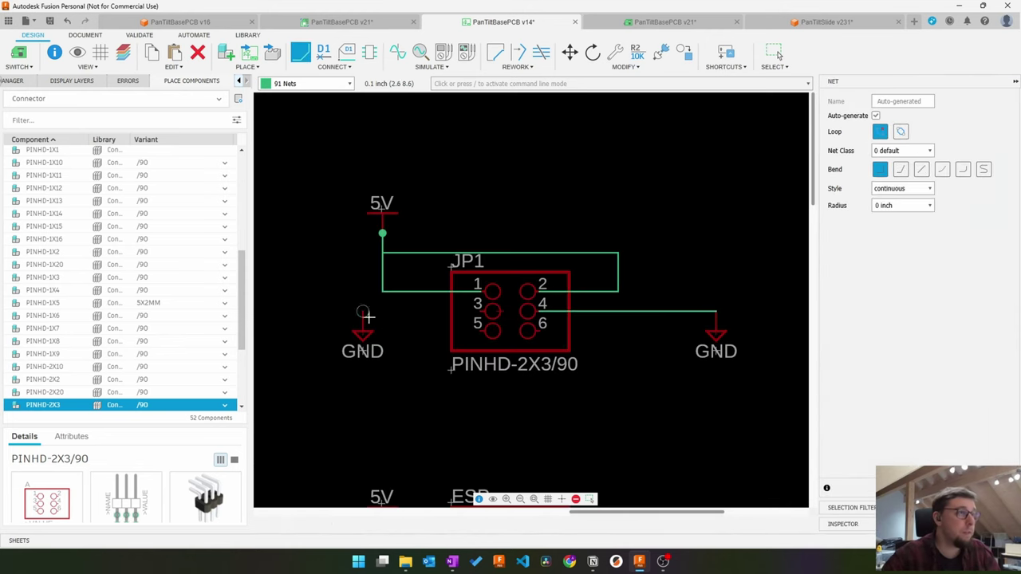
pyautogui.click(364, 313)
pyautogui.click(478, 312)
pyautogui.press('Escape')
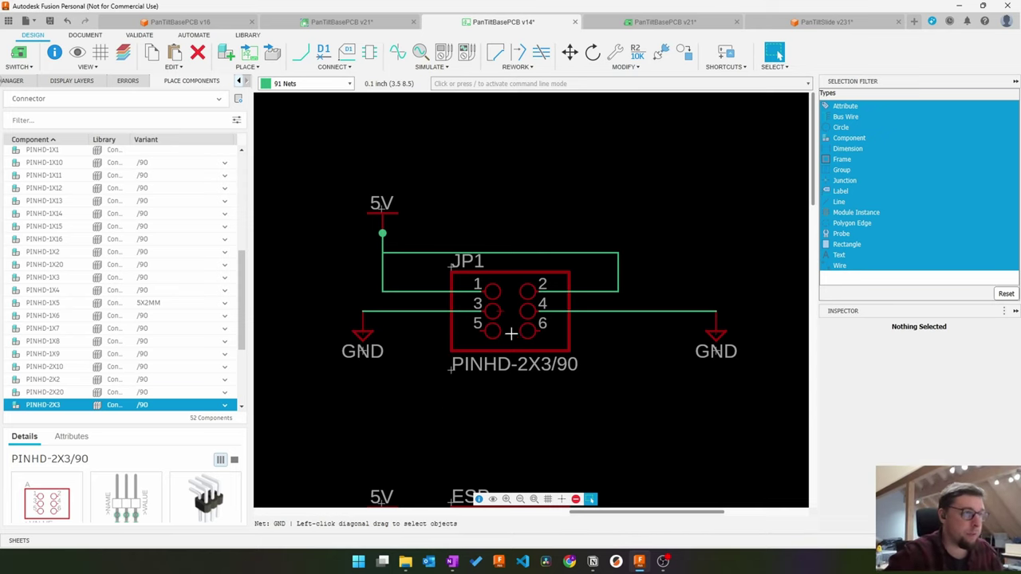
# Step: Delete the ground wires from pins 3 and 4 of JP1
pyautogui.click(438, 311)
pyautogui.press('Delete')
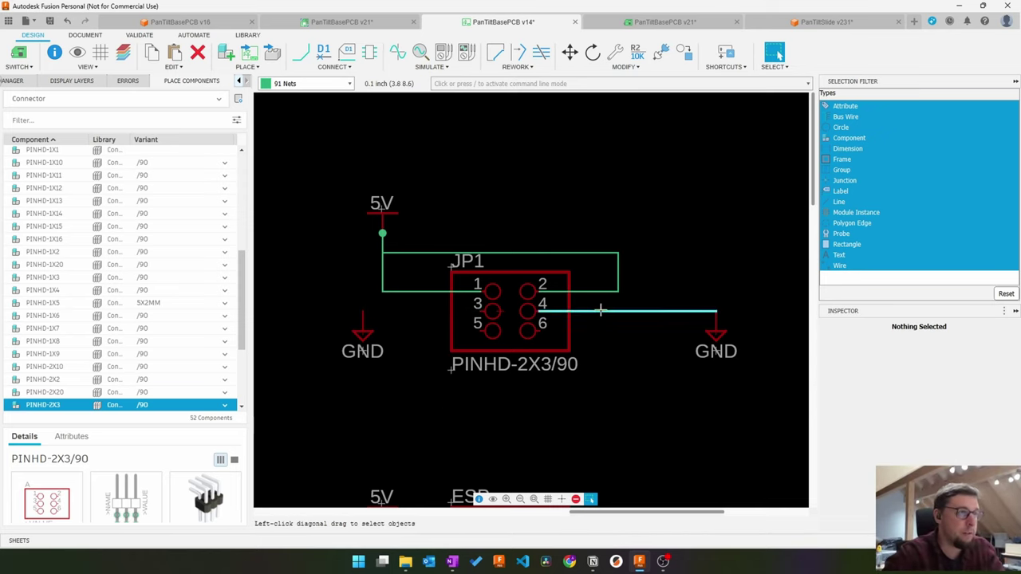
pyautogui.click(600, 310)
pyautogui.press('Delete')
# Step: Move both GND symbols down to pins 5 and 6, wire them there, and draw open wires from pins 3 and 4
pyautogui.moveTo(364, 330); pyautogui.dragTo(363, 348)
pyautogui.moveTo(713, 324); pyautogui.dragTo(712, 343)
pyautogui.click(713, 343)
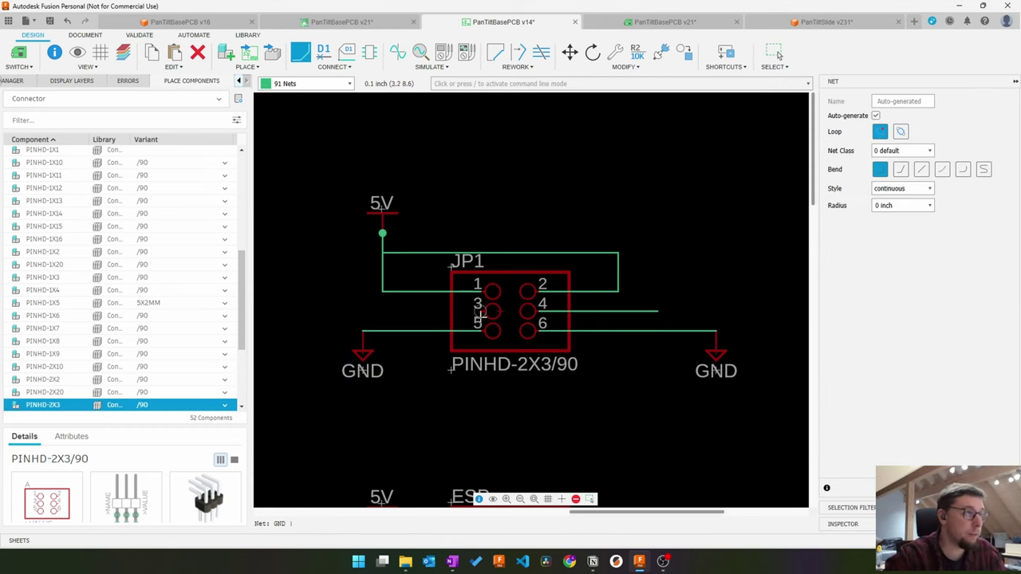
# Step: Name the wire on JP1 pin 3 PAN_ENDSTOP and place a cross-reference label at its open end
pyautogui.click(323, 51)
pyautogui.click(402, 314)
pyautogui.write('PAN_ENDSTOP')
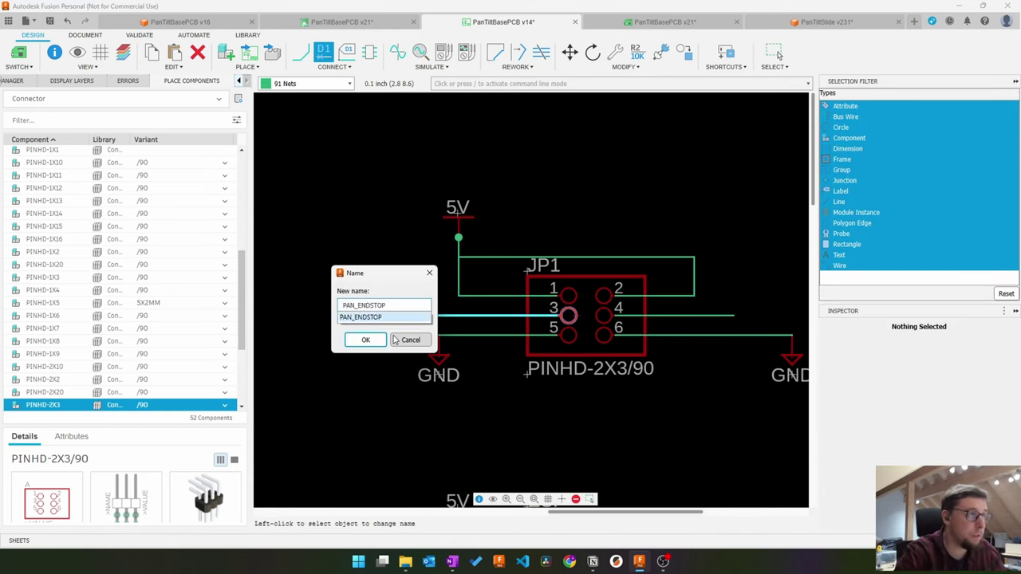
pyautogui.press('Return')
pyautogui.rightClick(401, 315)
pyautogui.click(401, 315)
# Step: Name the wire on JP1 pin 4 TILT_ENDSTOP and place a cross-reference label at its open end
pyautogui.moveTo(711, 317); pyautogui.dragTo(570, 345, button='middle')
pyautogui.click(569, 344)
pyautogui.write('TILT_ENDSTOP')
pyautogui.press('Return')
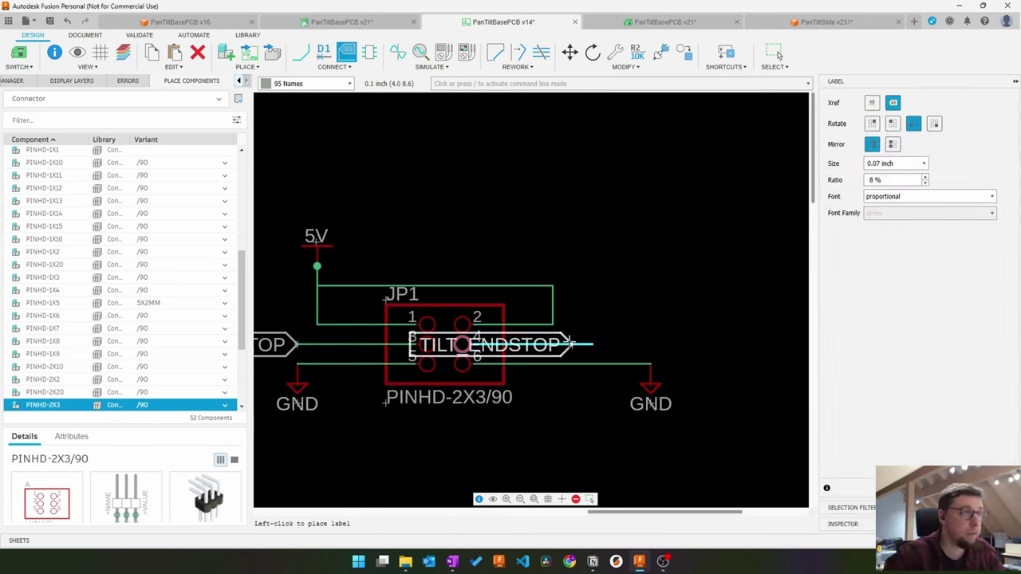
pyautogui.rightClick(582, 344)
pyautogui.click(593, 345)
pyautogui.press('Escape')
pyautogui.scroll(-1, 625, 302)
pyautogui.moveTo(518, 424); pyautogui.dragTo(615, 340, button='middle')
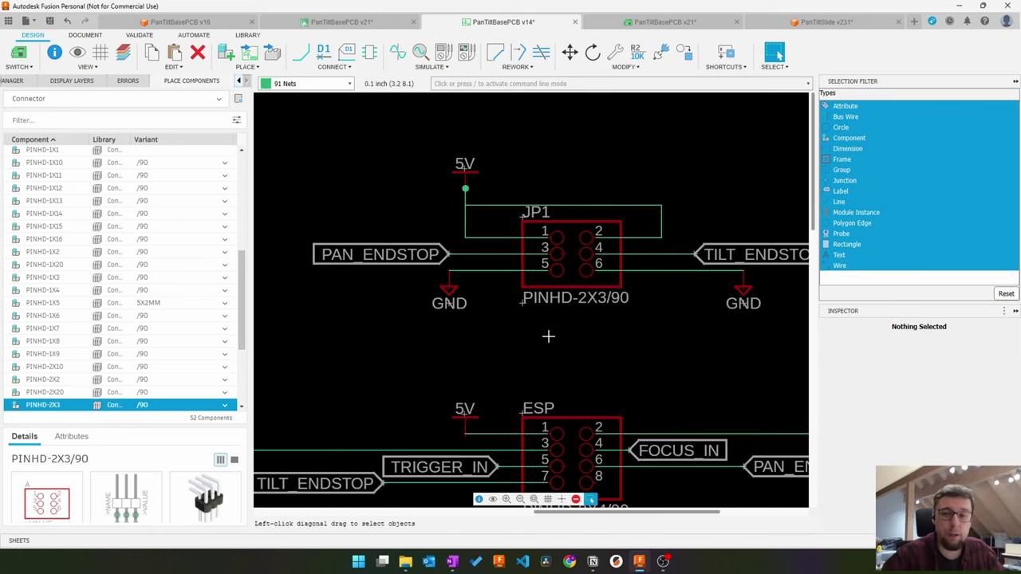
# Step: In the board layout, move the ESP and JP1 headers outside the board, beside its right edge
pyautogui.click(665, 21)
pyautogui.moveTo(328, 346); pyautogui.dragTo(290, 367, button='middle')
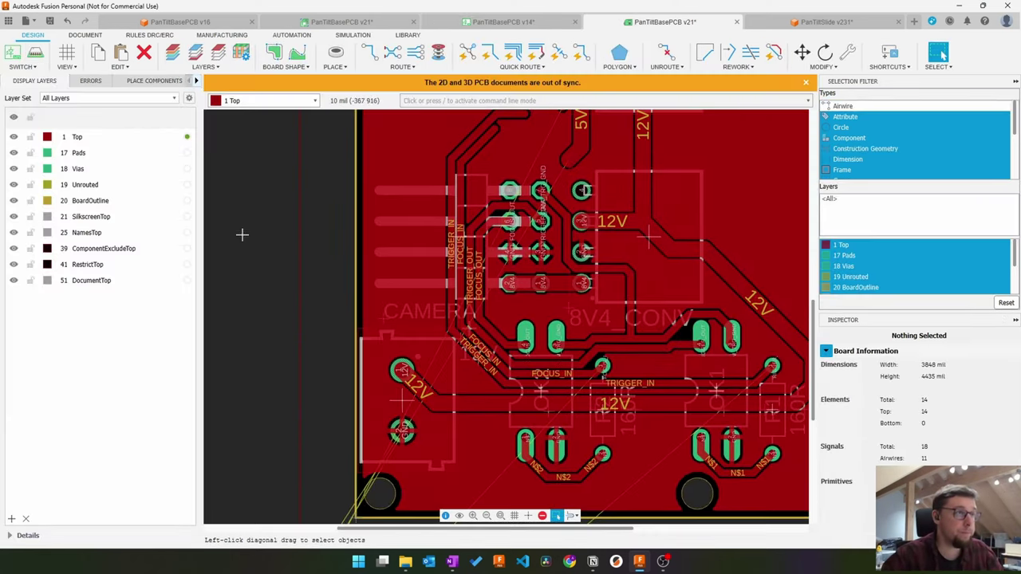
pyautogui.moveTo(491, 113); pyautogui.dragTo(502, 346, button='middle')
pyautogui.scroll(-5, 502, 346)
pyautogui.moveTo(478, 462); pyautogui.dragTo(470, 329, button='middle')
pyautogui.moveTo(390, 431); pyautogui.dragTo(747, 169)
pyautogui.moveTo(337, 434); pyautogui.dragTo(756, 261)
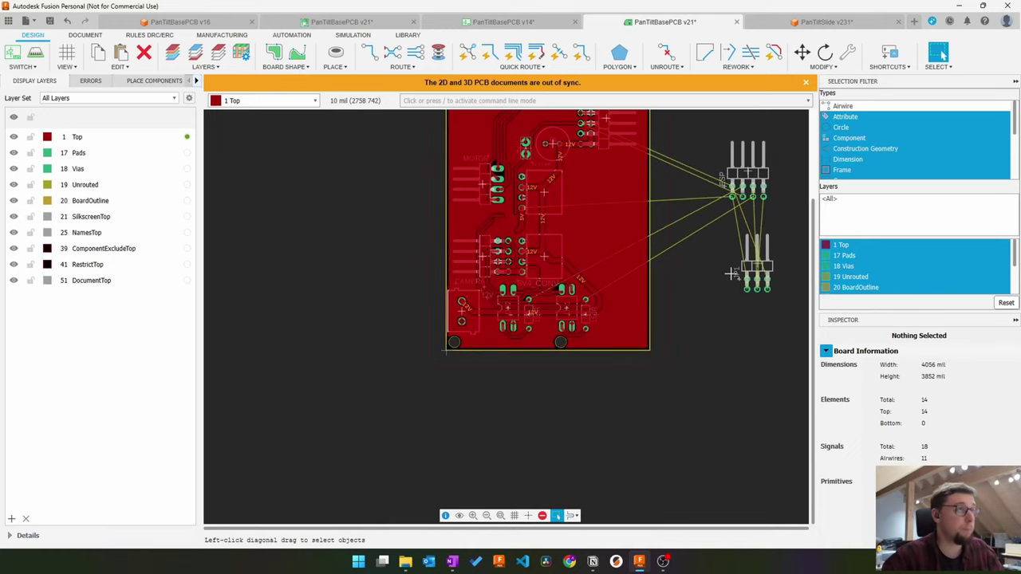
# Step: Rename header JP1 in the schematic as ENDSTOPS
pyautogui.click(504, 22)
pyautogui.moveTo(542, 383); pyautogui.dragTo(551, 224, button='middle')
pyautogui.click(601, 296)
pyautogui.moveTo(901, 341); pyautogui.dragTo(817, 342)
pyautogui.write('ENDST')
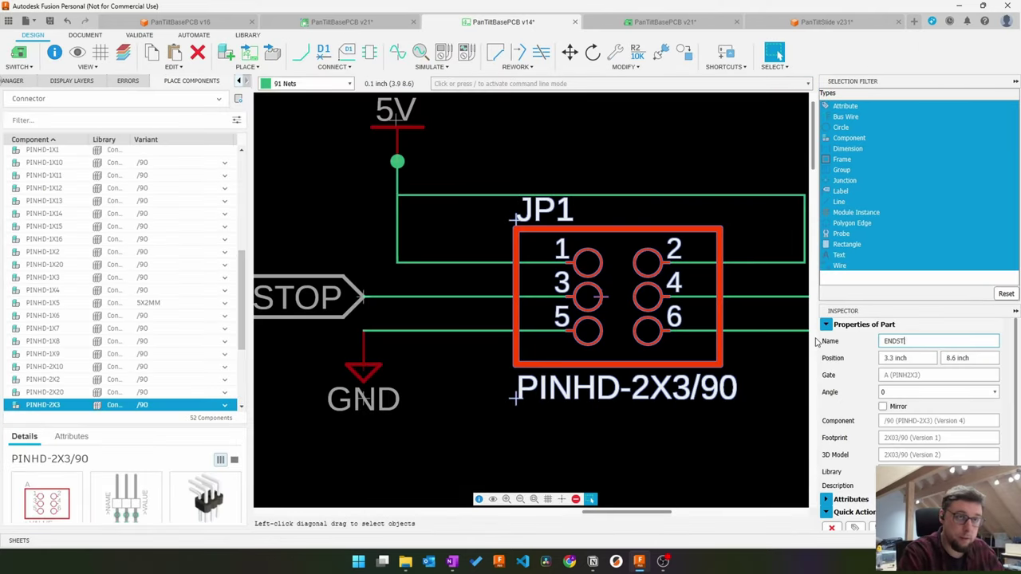
pyautogui.write('OPS')
pyautogui.press('Return')
# Step: In the board layout, rotate the ESP header so its pins face left and the ENDSTOPS header so its pins face right
pyautogui.click(666, 21)
pyautogui.click(825, 52)
pyautogui.click(749, 170)
pyautogui.click(757, 264)
pyautogui.click(757, 264)
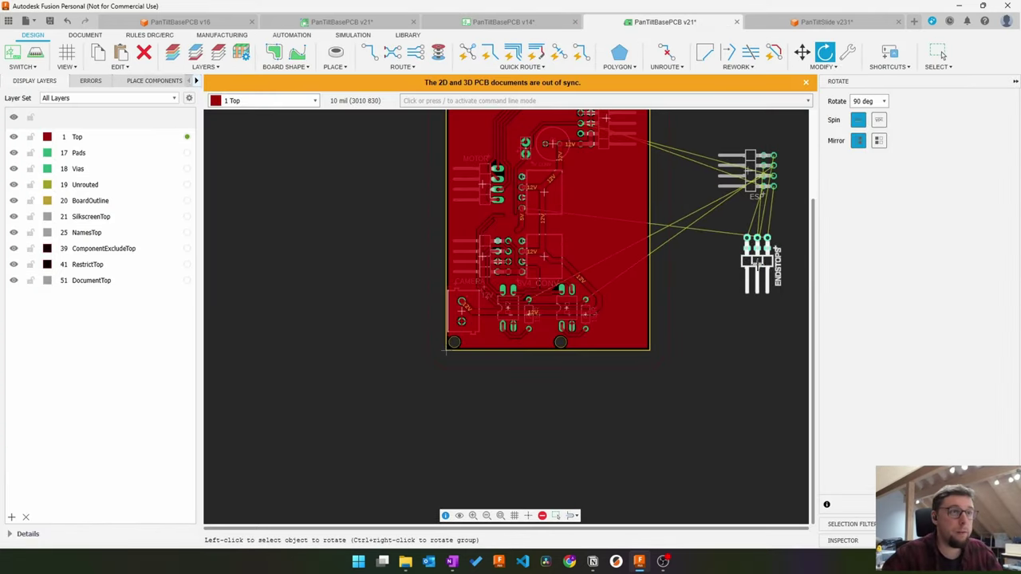
# Step: Switch to the PanTiltSlide assembly and hide the PanTiltBaseLid body to expose the PCB
pyautogui.click(833, 24)
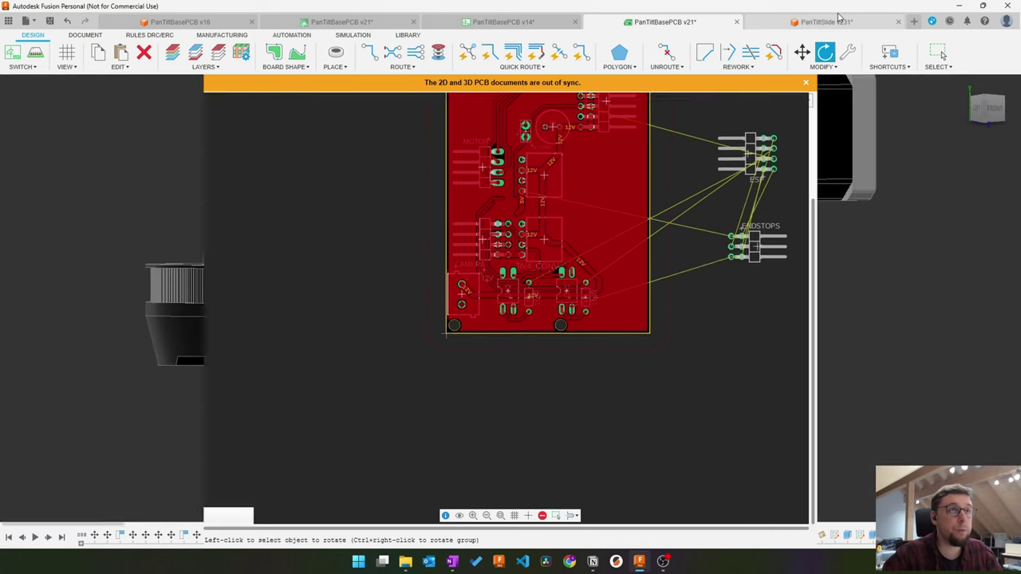
pyautogui.scroll(-3, 640, 306)
pyautogui.keyDown('shift'); pyautogui.moveTo(640, 307); pyautogui.dragTo(690, 366, button='middle'); pyautogui.keyUp('shift')
pyautogui.click(496, 215)
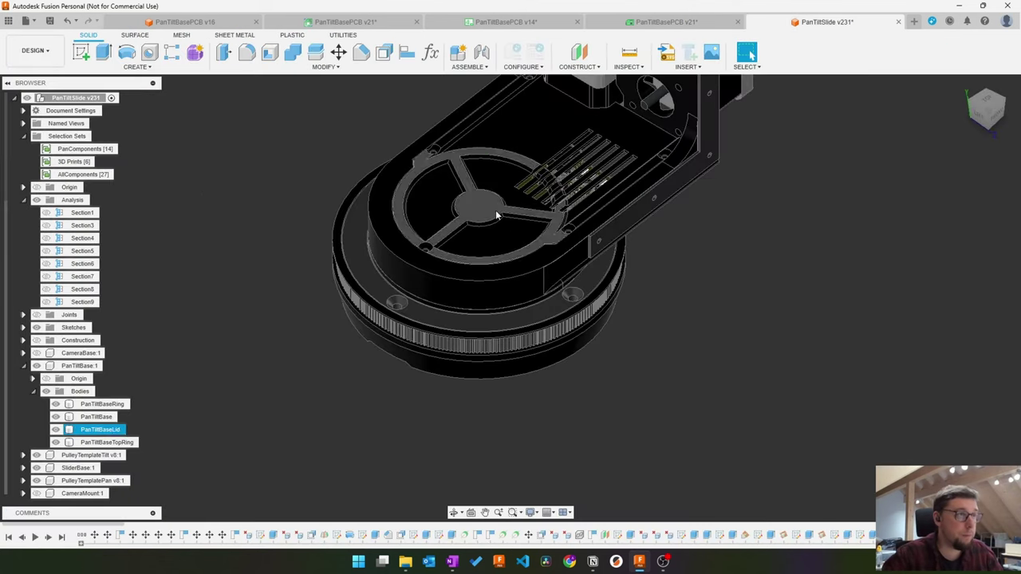
pyautogui.press('v')
pyautogui.click(811, 279)
# Step: Examine the PCB inside the base for free space near the converters and the 160R resistors
pyautogui.scroll(6, 490, 153)
pyautogui.keyDown('shift'); pyautogui.moveTo(492, 212); pyautogui.dragTo(659, 232, button='middle'); pyautogui.keyUp('shift')
pyautogui.moveTo(459, 323); pyautogui.dragTo(707, 173, button='middle')
pyautogui.scroll(3, 707, 173)
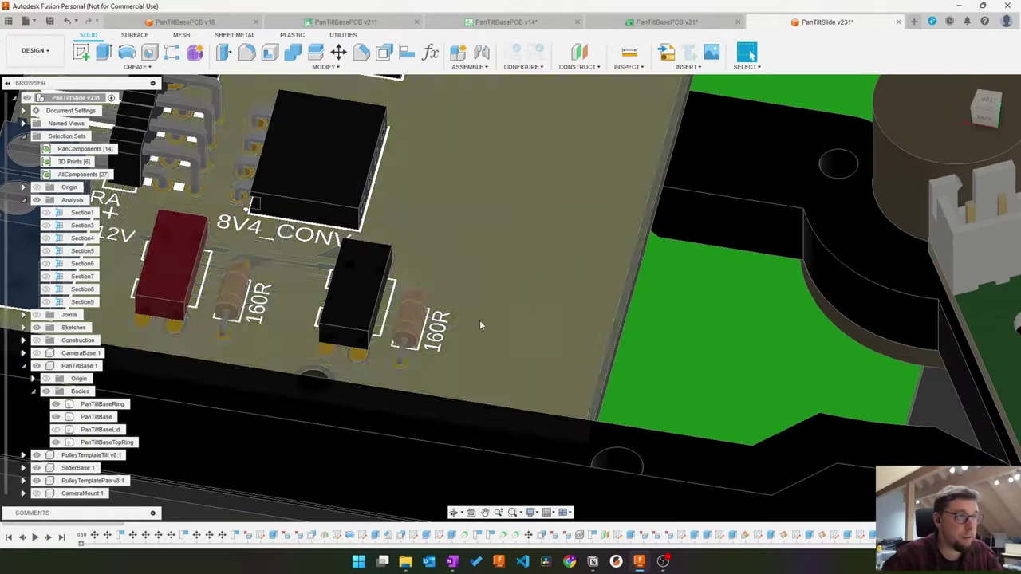
pyautogui.keyDown('shift'); pyautogui.moveTo(479, 314); pyautogui.dragTo(529, 367, button='middle'); pyautogui.keyUp('shift')
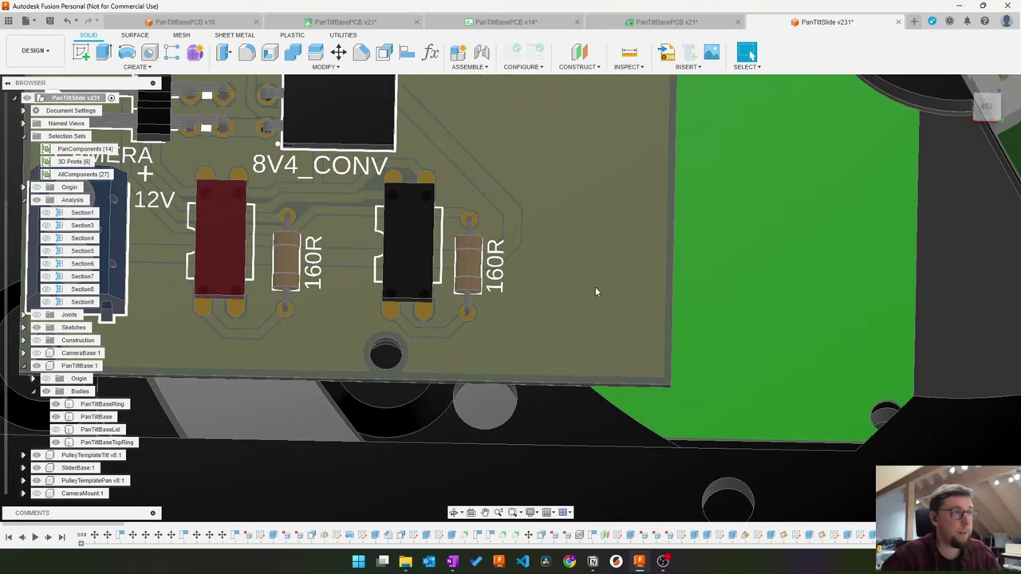
pyautogui.scroll(-2, 589, 245)
pyautogui.moveTo(588, 224); pyautogui.dragTo(580, 496, button='middle')
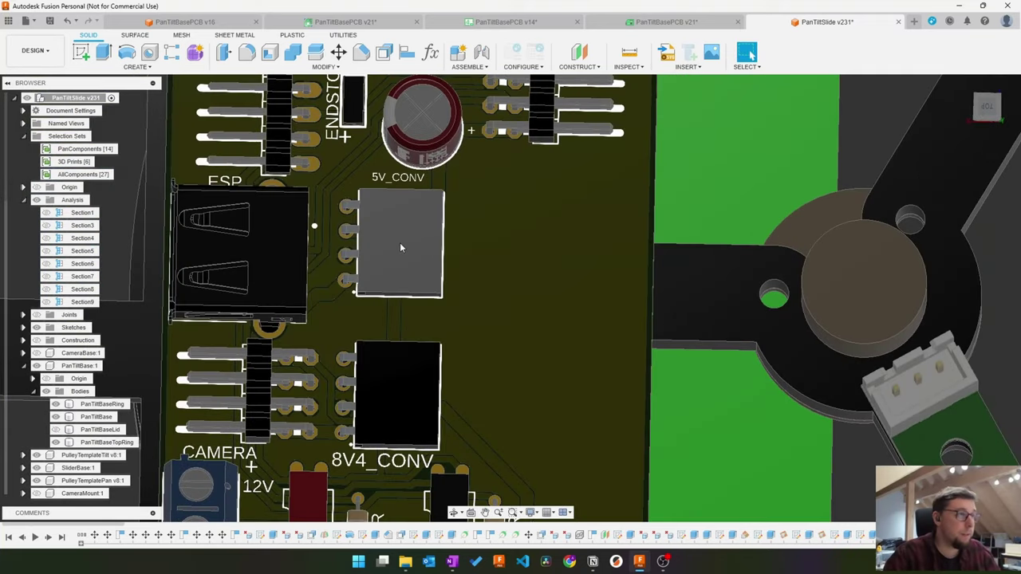
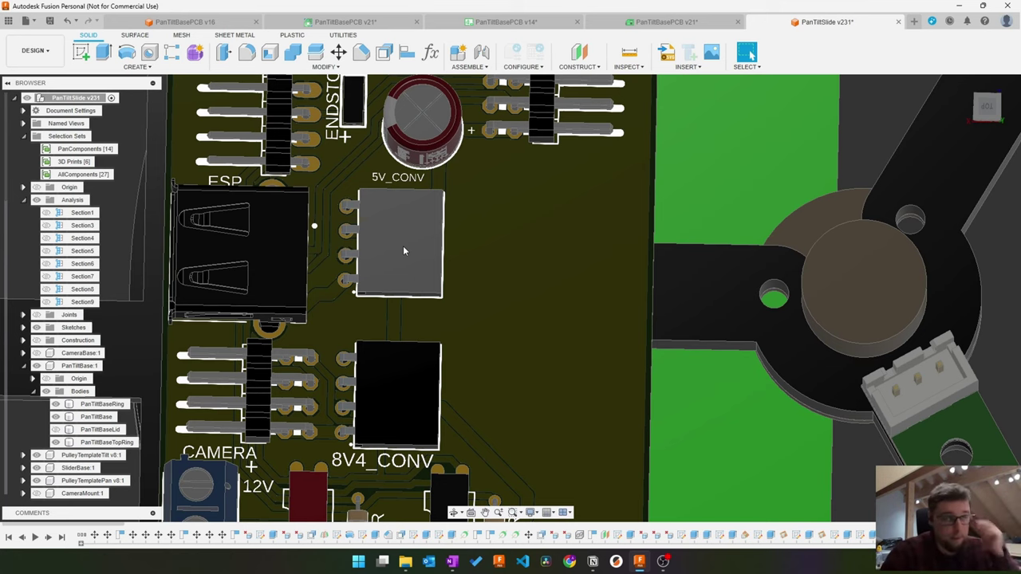
pyautogui.scroll(-3, 578, 321)
pyautogui.moveTo(576, 320); pyautogui.dragTo(571, 261, button='middle')
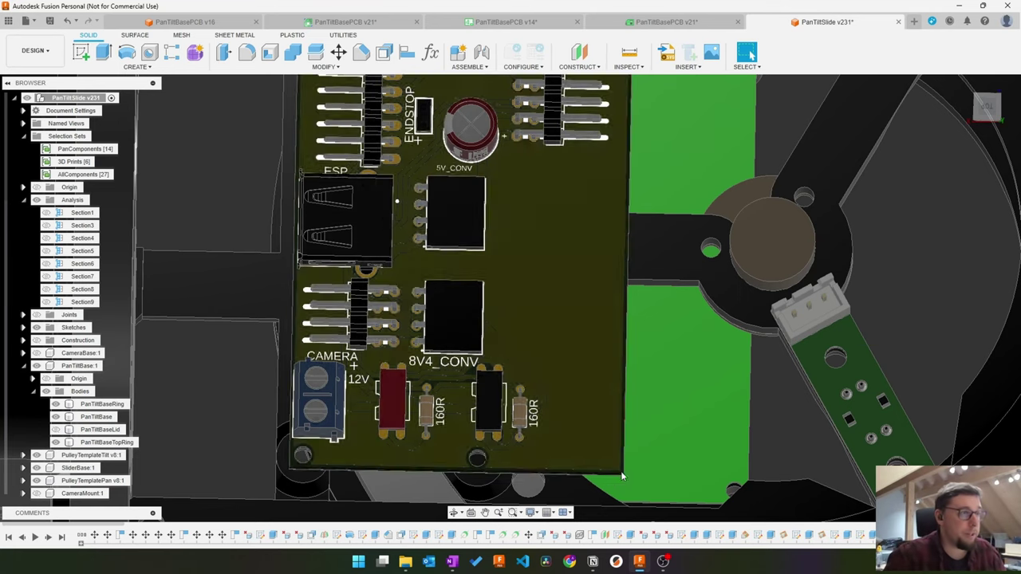
pyautogui.moveTo(581, 404); pyautogui.dragTo(547, 348, button='middle')
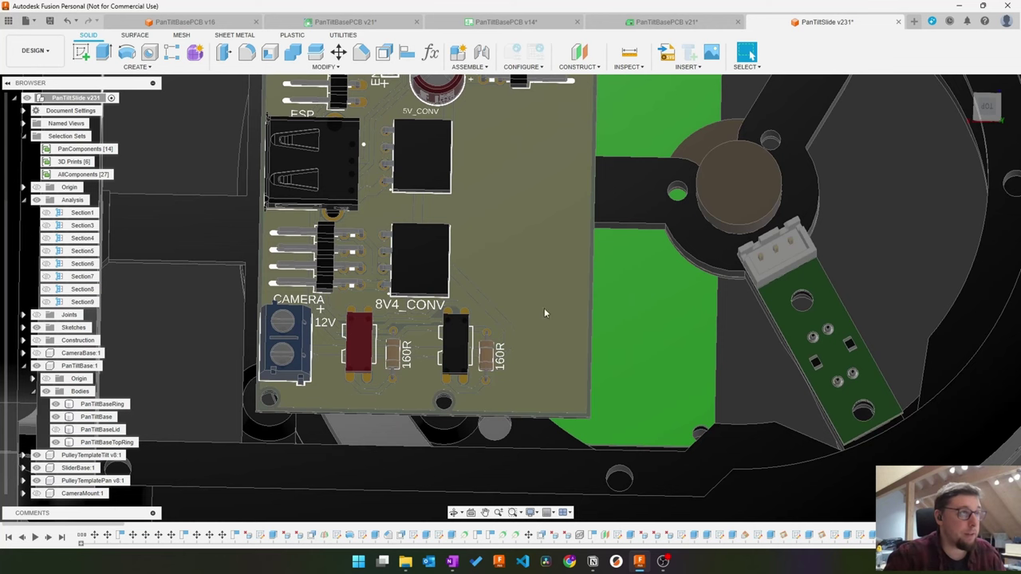
# Step: In the board layout, place the ENDSTOPS header in the board's lower-right corner with its pins facing the right edge
pyautogui.click(507, 22)
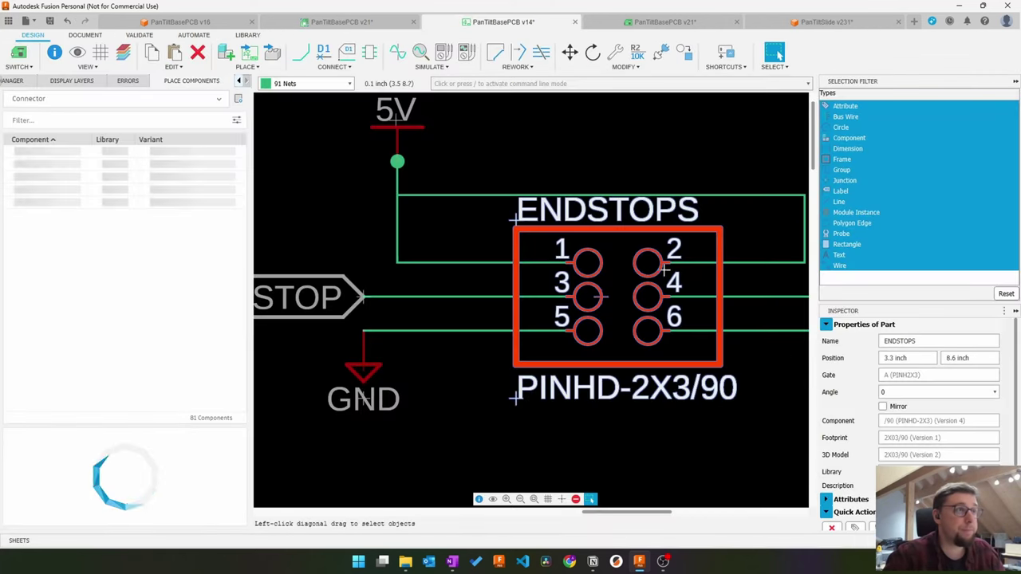
pyautogui.click(666, 21)
pyautogui.scroll(6, 441, 317)
pyautogui.moveTo(597, 375); pyautogui.dragTo(571, 355)
pyautogui.moveTo(742, 402); pyautogui.dragTo(527, 339, button='middle')
pyautogui.moveTo(527, 339); pyautogui.dragTo(458, 415)
pyautogui.scroll(-5, 670, 299)
pyautogui.moveTo(736, 338); pyautogui.dragTo(688, 418, button='middle')
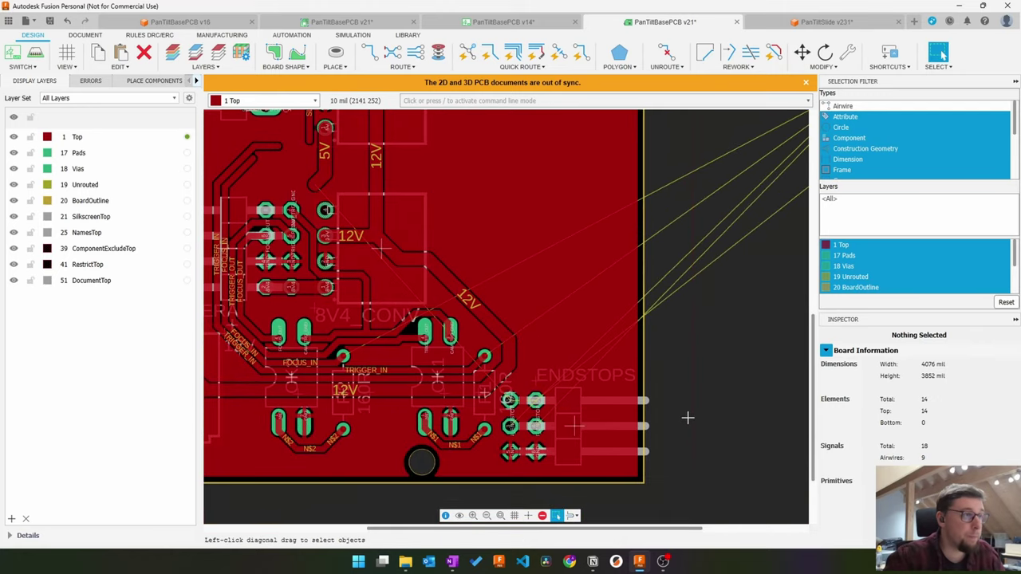
# Step: Shift the 12V trace beside R1 closer to the resistor and move the ENDSTOPS header to 1600, 230 mil
pyautogui.scroll(5, 421, 403)
pyautogui.click(447, 387)
pyautogui.click(511, 405)
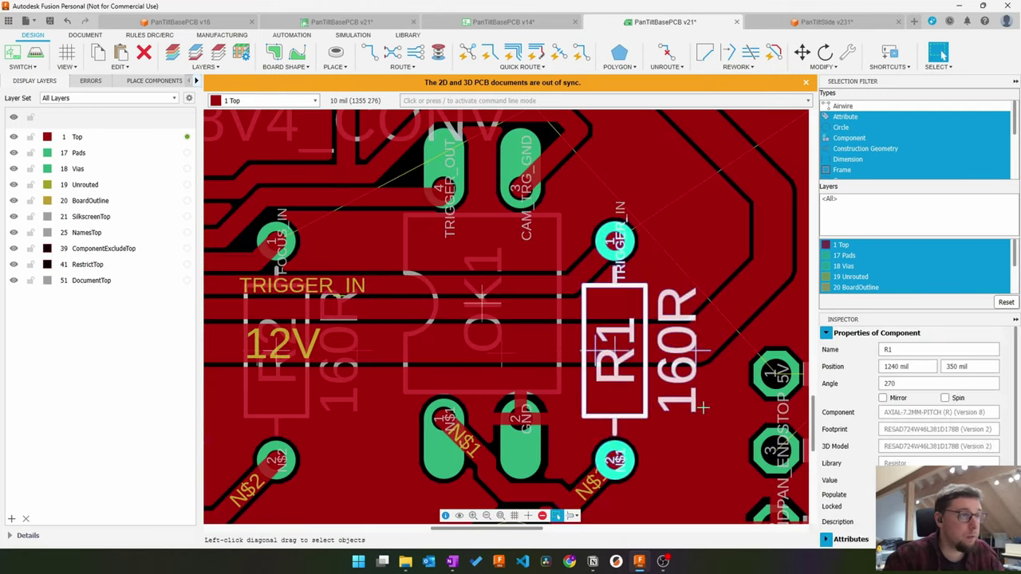
pyautogui.moveTo(703, 408); pyautogui.dragTo(537, 424, button='middle')
pyautogui.moveTo(597, 271)
pyautogui.mouseDown()
pyautogui.moveTo(567, 223)
pyautogui.moveTo(563, 240)
pyautogui.mouseUp()
pyautogui.hotkey('ctrl', 'z')
pyautogui.moveTo(608, 271)
pyautogui.mouseDown()
pyautogui.moveTo(575, 226)
pyautogui.moveTo(528, 214)
pyautogui.mouseUp()
pyautogui.scroll(-3, 650, 401)
pyautogui.moveTo(698, 427); pyautogui.dragTo(659, 426)
pyautogui.moveTo(659, 427); pyautogui.dragTo(459, 376, button='middle')
# Step: Reshape the CAM_TRG_GND trace segments around the upper pads of optocoupler OK1
pyautogui.moveTo(312, 223); pyautogui.dragTo(690, 280, button='middle')
pyautogui.scroll(4, 691, 278)
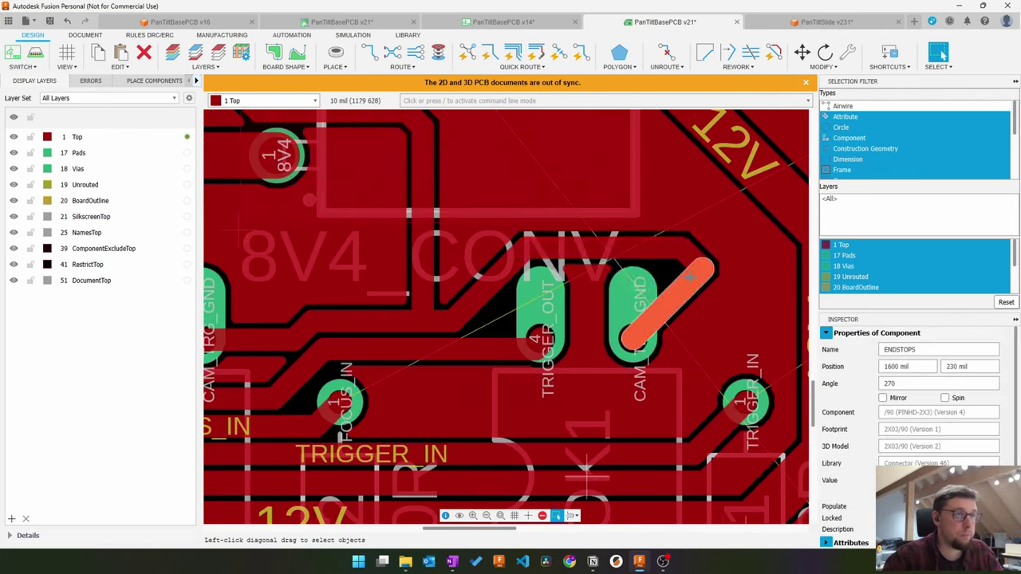
pyautogui.moveTo(690, 277)
pyautogui.mouseDown()
pyautogui.moveTo(581, 251)
pyautogui.moveTo(607, 269)
pyautogui.mouseUp()
pyautogui.moveTo(522, 252)
pyautogui.mouseDown()
pyautogui.moveTo(439, 247)
pyautogui.moveTo(437, 316)
pyautogui.mouseUp()
pyautogui.moveTo(479, 289); pyautogui.dragTo(492, 317)
# Step: Move the MOTOR header slightly up and inward, and pull the trace below its pin 1 closer
pyautogui.scroll(-5, 492, 316)
pyautogui.moveTo(329, 274)
pyautogui.mouseDown(button='middle')
pyautogui.moveTo(481, 328)
pyautogui.moveTo(530, 461)
pyautogui.mouseUp(button='middle')
pyautogui.scroll(4, 557, 249)
pyautogui.click(556, 249)
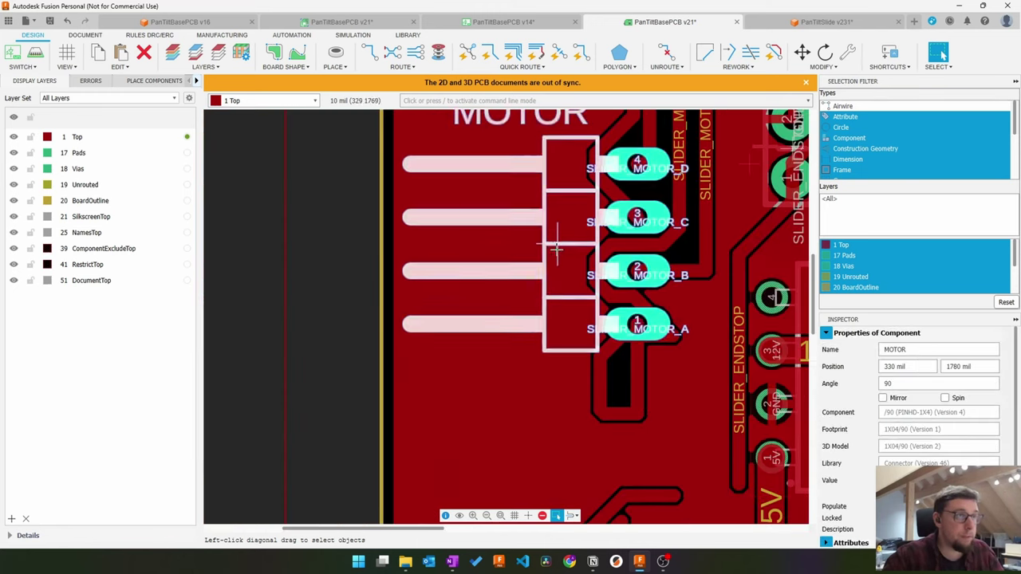
pyautogui.moveTo(557, 248); pyautogui.dragTo(573, 217)
pyautogui.moveTo(623, 418); pyautogui.dragTo(627, 331)
pyautogui.scroll(4, 650, 315)
pyautogui.moveTo(630, 354); pyautogui.dragTo(588, 353)
# Step: Unroute the dangling 5V, SLIDER_ENDSTOP and signal traces between the MOTOR and CAMERA headers
pyautogui.scroll(-7, 550, 239)
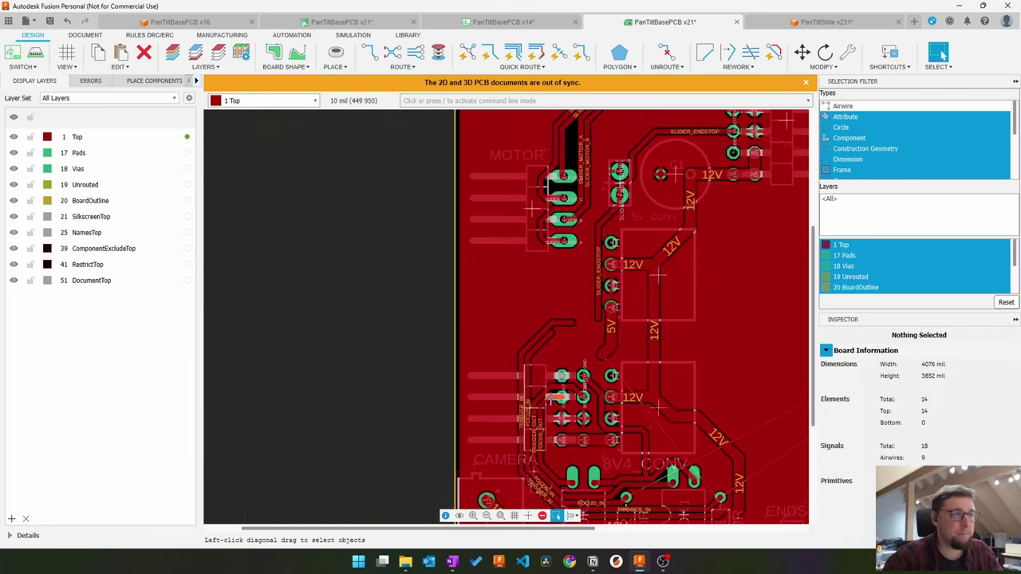
pyautogui.click(659, 52)
pyautogui.press('Escape')
# Step: Place the ESP header at the board's left edge between MOTOR and CAMERA, and position the MOTOR header directly above it
pyautogui.scroll(-5, 455, 331)
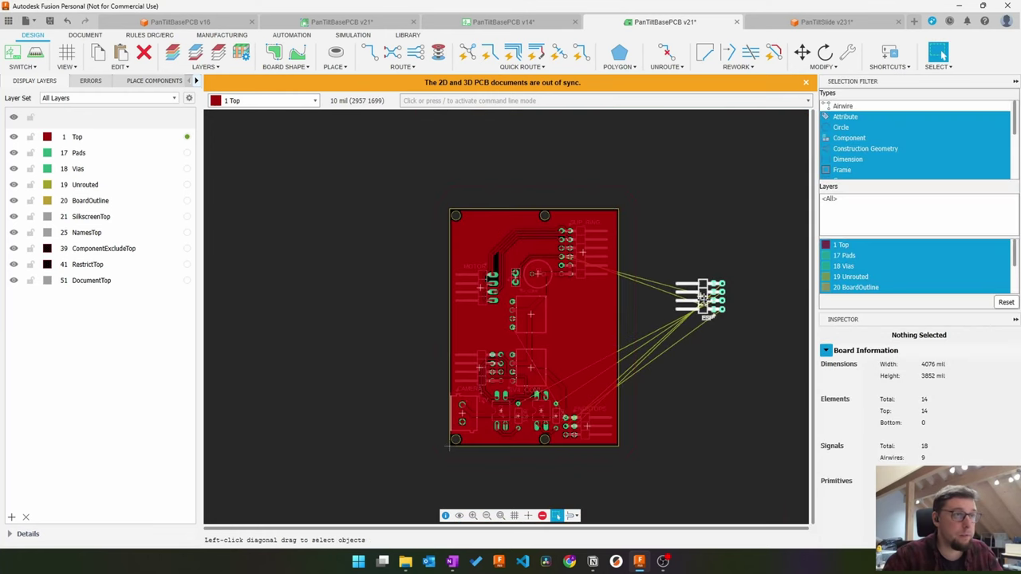
pyautogui.moveTo(709, 298); pyautogui.dragTo(472, 320)
pyautogui.scroll(8, 471, 327)
pyautogui.moveTo(491, 271); pyautogui.dragTo(480, 328)
pyautogui.moveTo(480, 328); pyautogui.dragTo(490, 451, button='middle')
pyautogui.moveTo(500, 205); pyautogui.dragTo(492, 273)
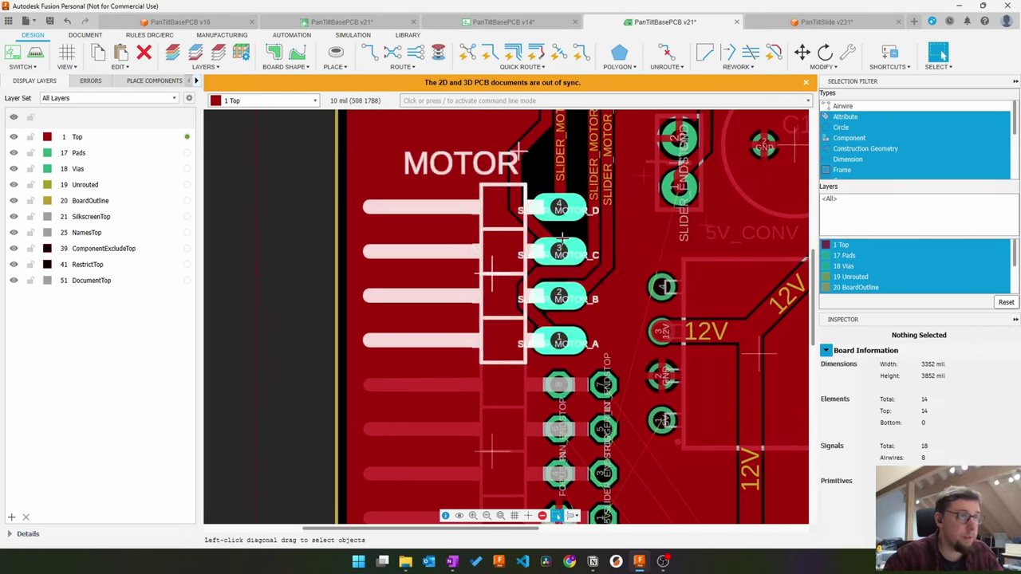
# Step: Reshape the SLIDER_MOTOR trace segments around the pads of the moved MOTOR header
pyautogui.scroll(-5, 579, 247)
pyautogui.scroll(8, 586, 209)
pyautogui.moveTo(448, 185); pyautogui.dragTo(447, 271)
pyautogui.moveTo(551, 168); pyautogui.dragTo(532, 314, button='middle')
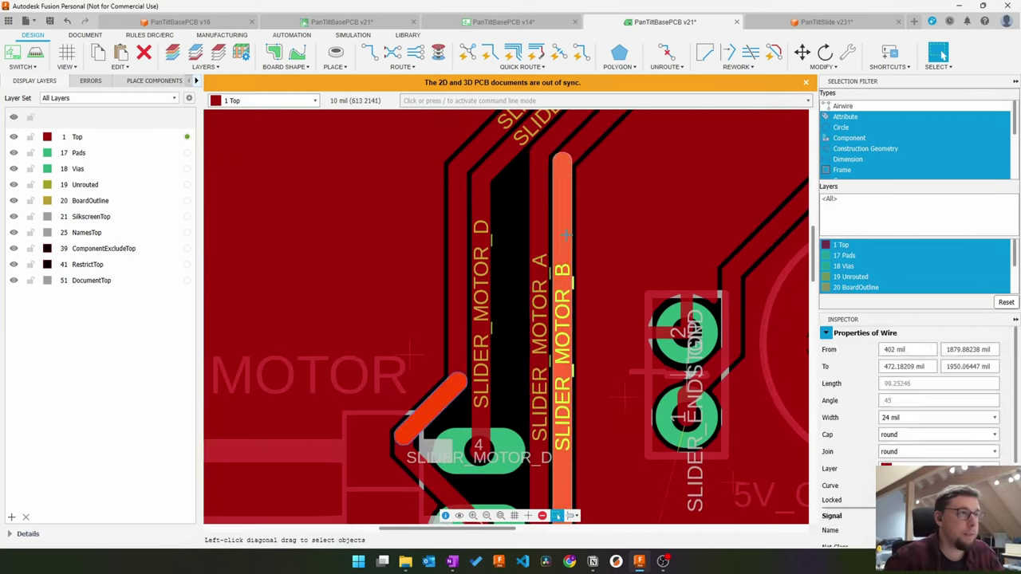
pyautogui.press('Escape')
pyautogui.scroll(-3, 518, 192)
pyautogui.scroll(4, 471, 291)
pyautogui.scroll(-1, 534, 286)
pyautogui.scroll(5, 443, 207)
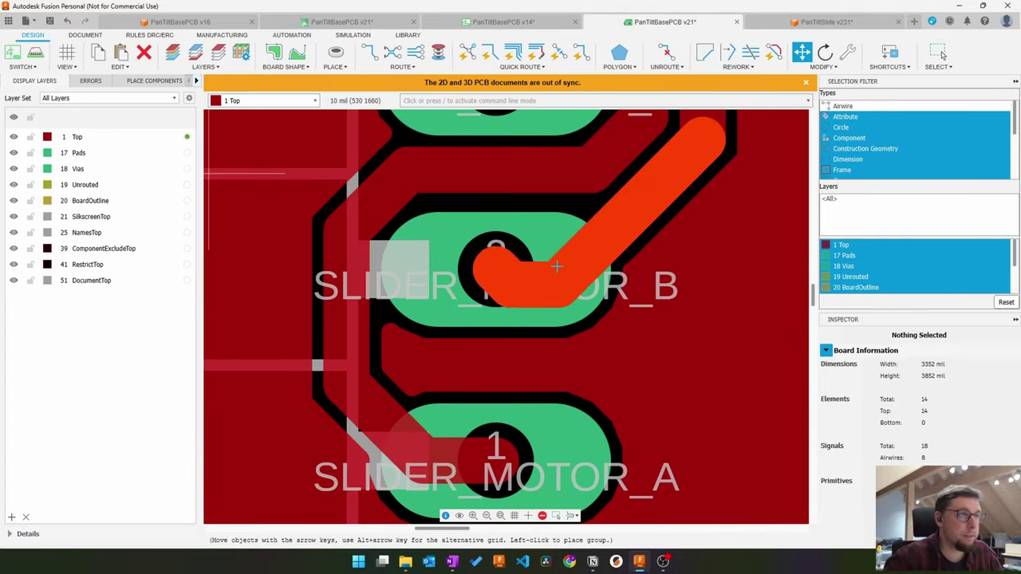
pyautogui.scroll(-6, 449, 221)
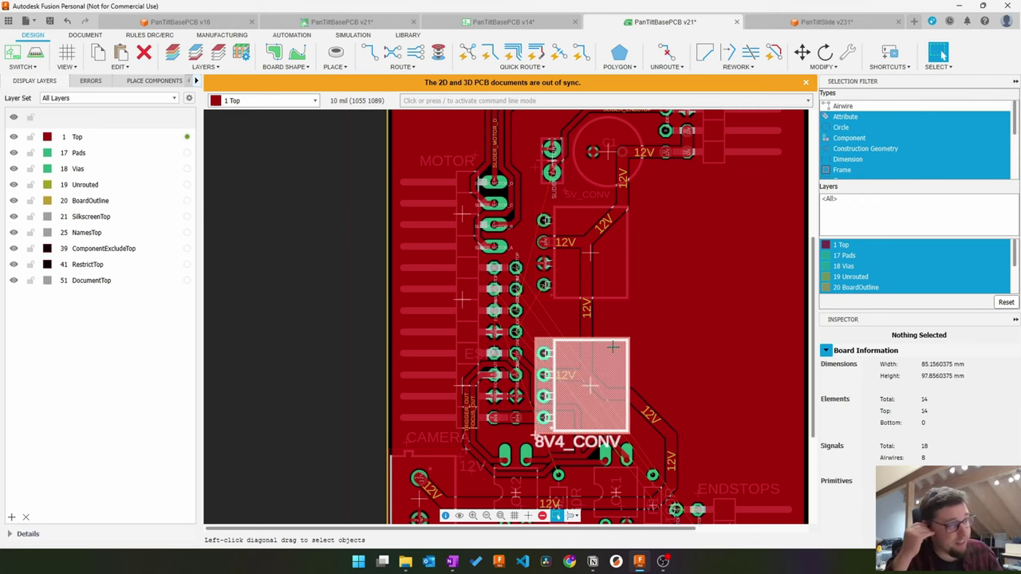
pyautogui.moveTo(613, 346); pyautogui.dragTo(699, 310, button='middle')
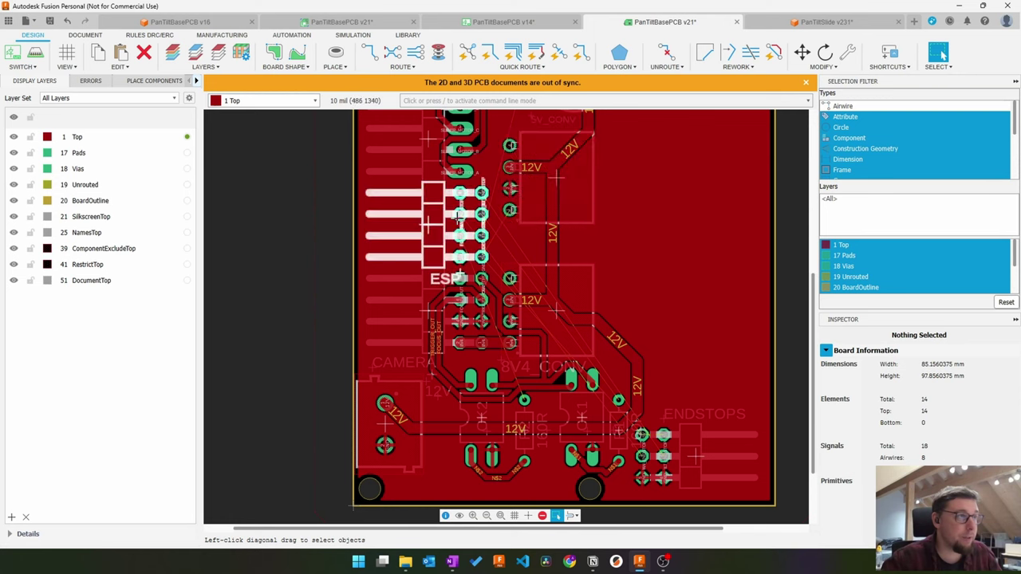
pyautogui.click(481, 254)
pyautogui.keyDown('ctrl'); pyautogui.click(696, 454); pyautogui.keyUp('ctrl')
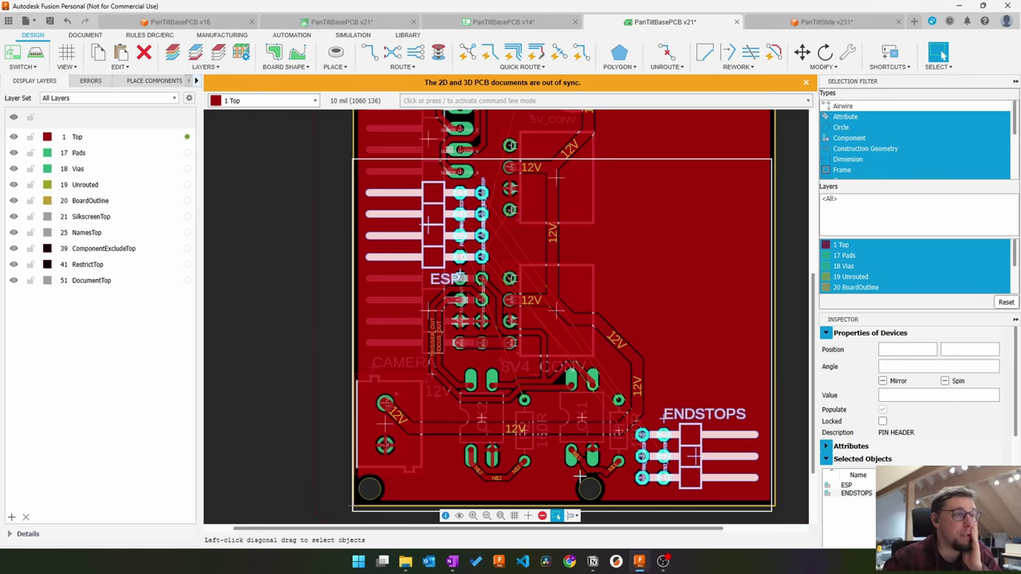
# Step: Shift the N$1 trace segments below OK1 slightly to clear the nearby mounting hole
pyautogui.scroll(6, 567, 479)
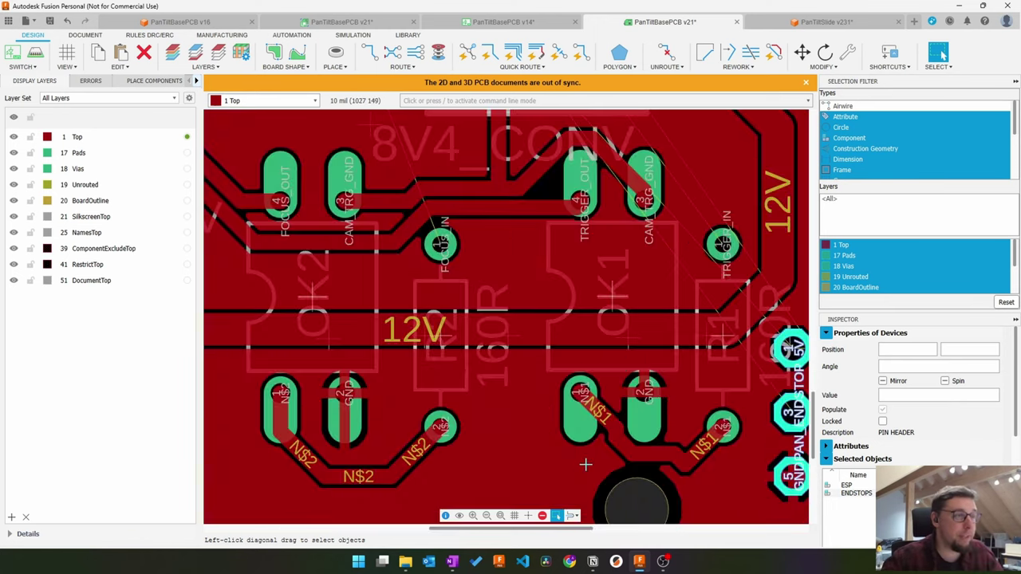
pyautogui.click(586, 465)
pyautogui.moveTo(604, 429); pyautogui.dragTo(606, 431)
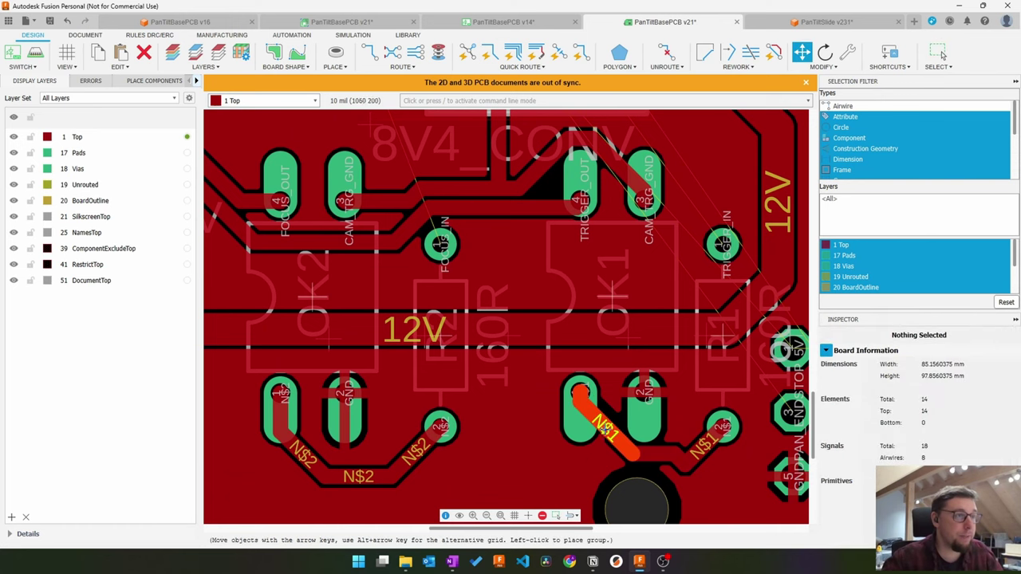
pyautogui.click(606, 432)
pyautogui.click(599, 450)
pyautogui.press('Escape')
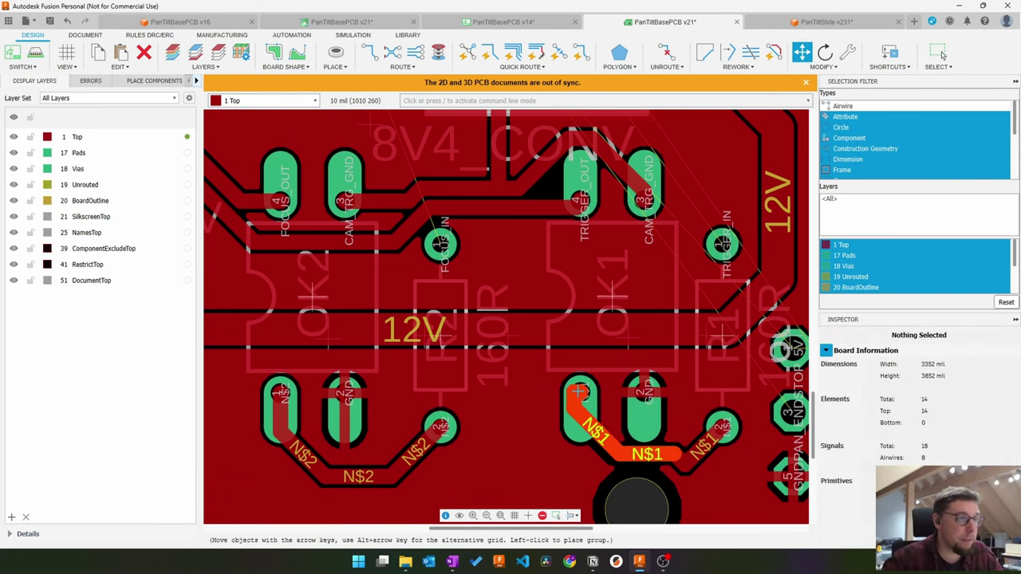
# Step: Route a 50 mil 5V trace from pin 1 of the ESP header to pin 1 of 5V_CONV
pyautogui.scroll(4, 686, 471)
pyautogui.scroll(-7, 699, 422)
pyautogui.moveTo(507, 144); pyautogui.dragTo(554, 323, button='middle')
pyautogui.scroll(4, 552, 290)
pyautogui.press('r')
pyautogui.click(508, 371)
pyautogui.click(608, 327)
pyautogui.click(609, 202)
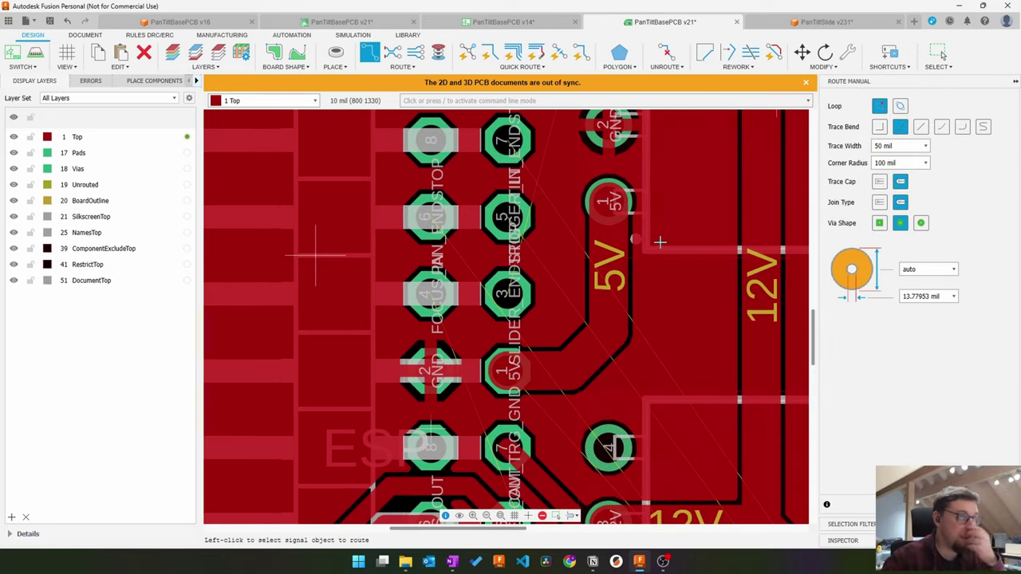
pyautogui.scroll(-5, 522, 242)
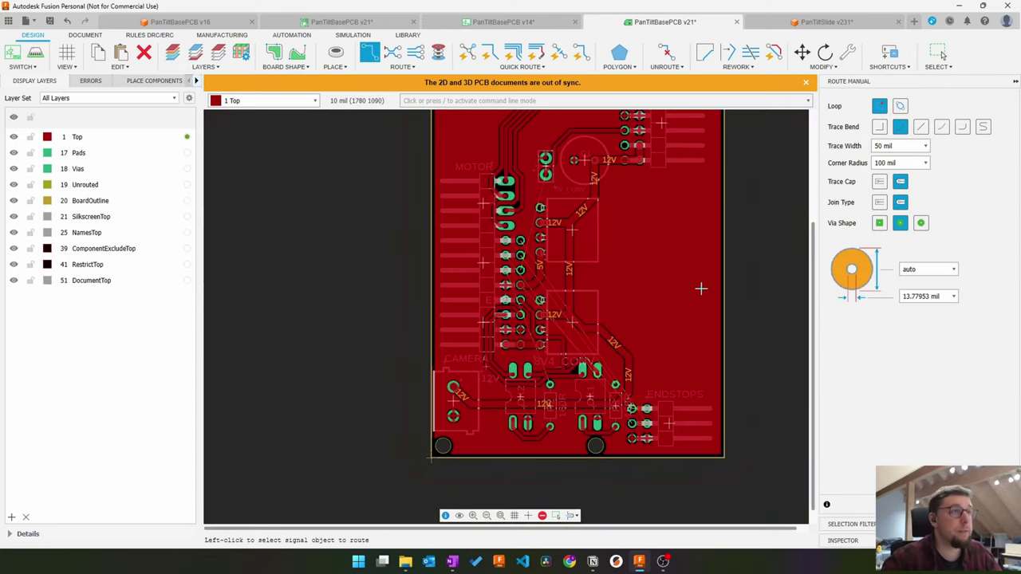
# Step: Route a 24 mil SLIDER_ENDSTOP trace from pin 1 of the two-pin part beside C1 to ESP header pin 3
pyautogui.scroll(5, 535, 156)
pyautogui.click(900, 146)
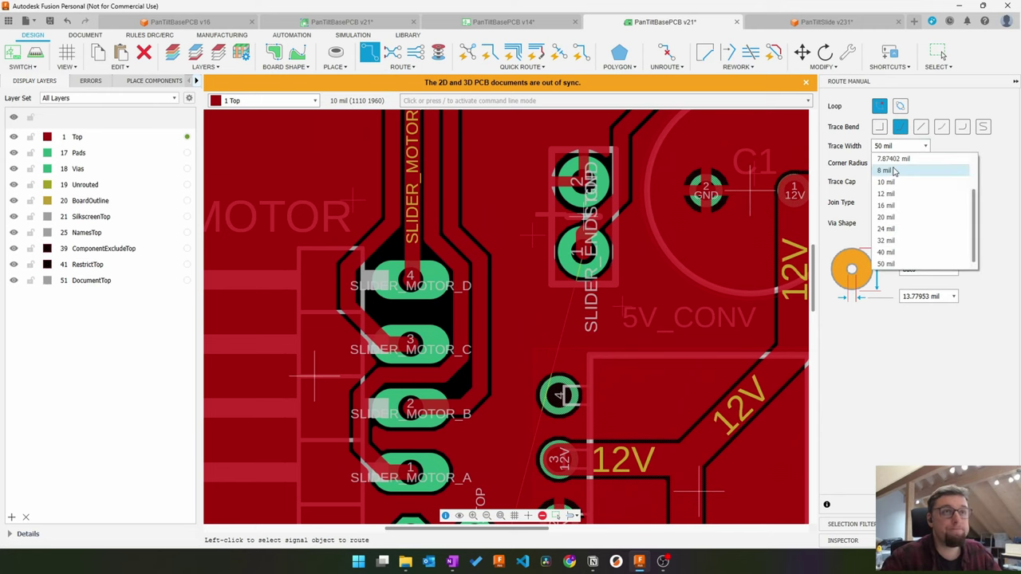
pyautogui.click(887, 229)
pyautogui.click(583, 252)
pyautogui.scroll(-4, 525, 345)
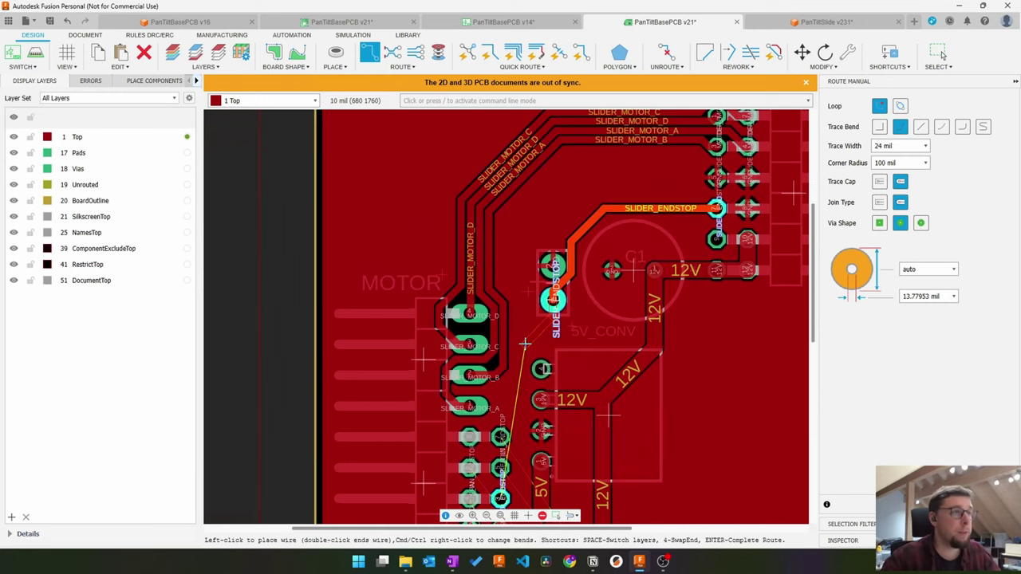
pyautogui.moveTo(525, 343); pyautogui.dragTo(543, 306, button='middle')
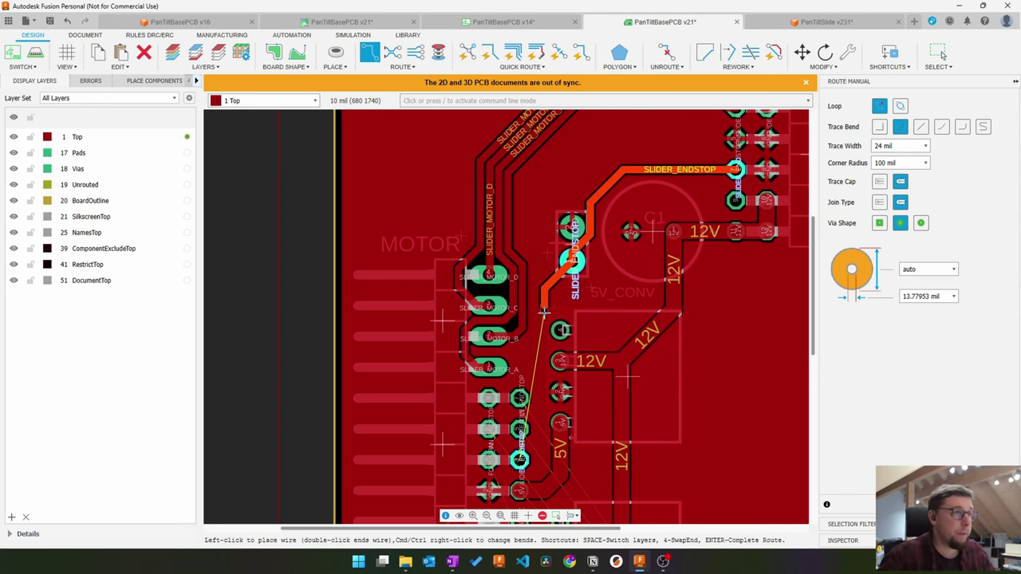
pyautogui.scroll(5, 531, 414)
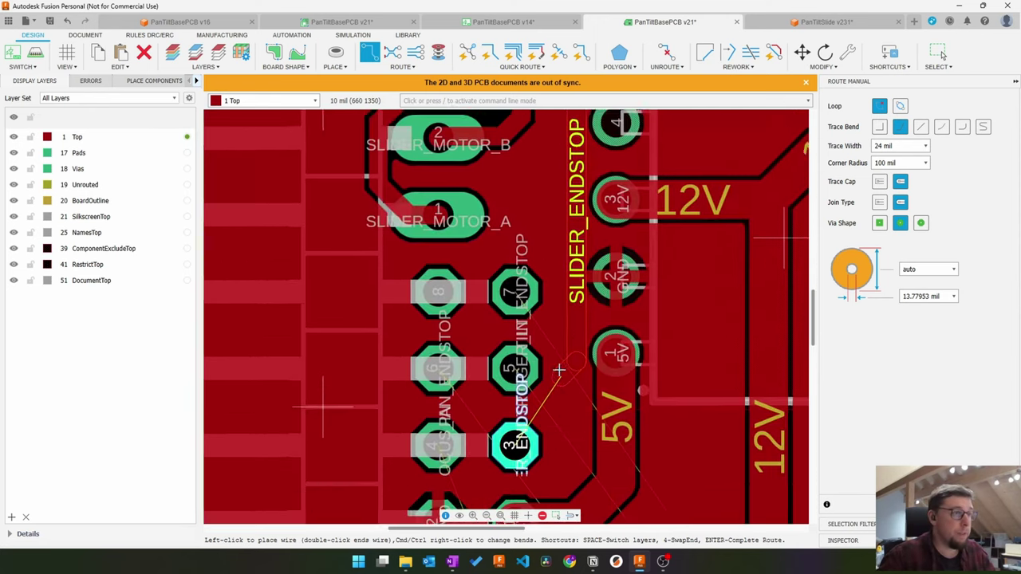
pyautogui.click(515, 411)
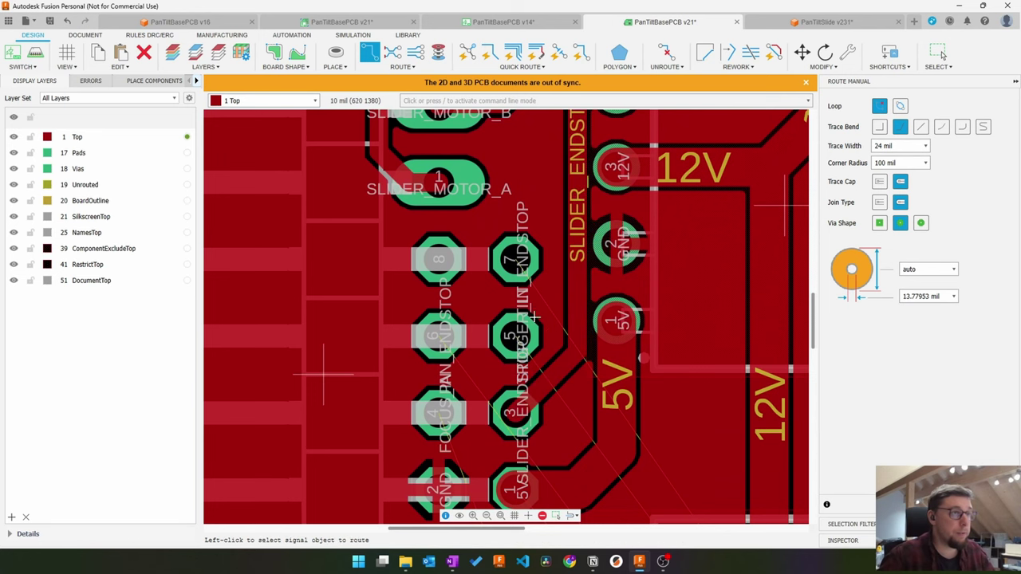
pyautogui.press('Escape')
# Step: Route a 24 mil FOCUS_IN trace from resistor R2 around the outside of the CAMERA traces to ESP header pin 4
pyautogui.scroll(-6, 634, 257)
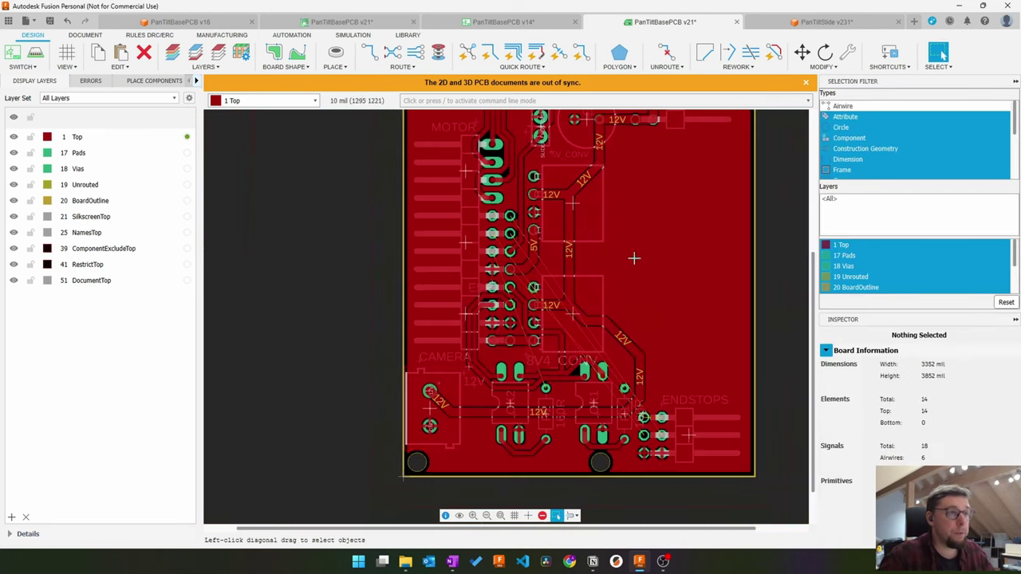
pyautogui.scroll(5, 476, 357)
pyautogui.click(369, 52)
pyautogui.click(647, 433)
pyautogui.click(435, 452)
pyautogui.moveTo(425, 163); pyautogui.dragTo(436, 376, button='middle')
pyautogui.click(526, 307)
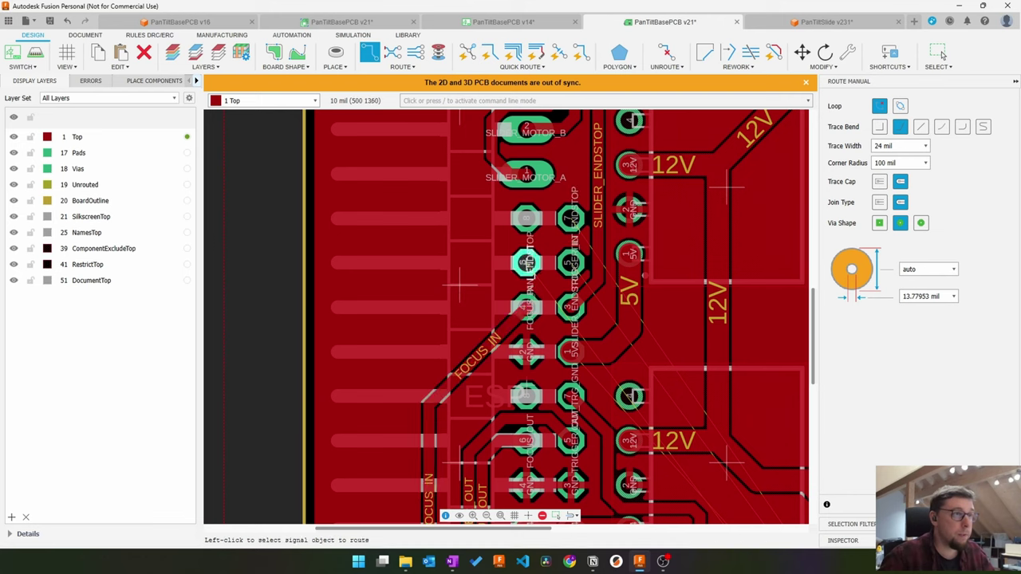
# Step: Route TRIGGER_IN from ESP header pin 5 around to resistor R1, and pull its segments closer to the FOCUS_IN trace
pyautogui.click(571, 263)
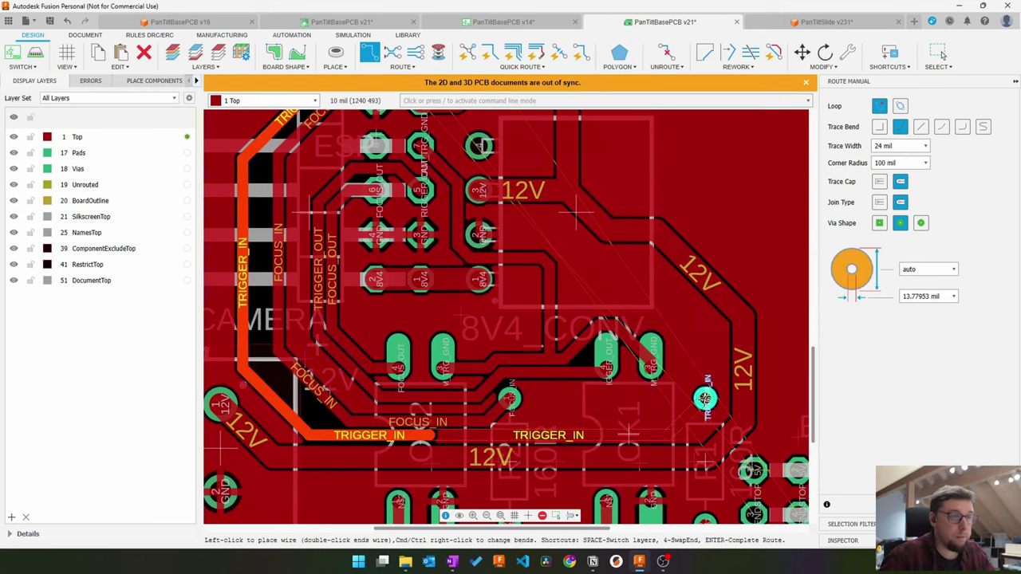
pyautogui.click(705, 399)
pyautogui.press('Escape')
pyautogui.moveTo(275, 400); pyautogui.dragTo(298, 379)
pyautogui.moveTo(244, 271); pyautogui.dragTo(264, 272)
pyautogui.scroll(-3, 375, 343)
pyautogui.scroll(5, 359, 228)
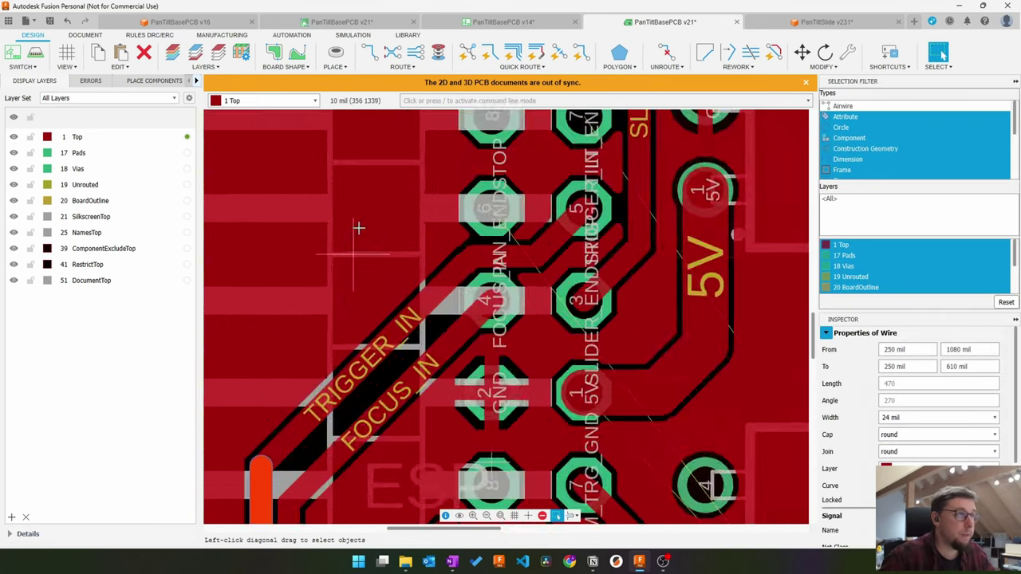
# Step: Display the bottom layers and route a 50 mil 5V trace there from 5V_CONV pin 1 to ENDSTOPS header pins 1 and 2
pyautogui.scroll(-5, 359, 228)
pyautogui.click(108, 98)
pyautogui.click(80, 157)
pyautogui.click(369, 53)
pyautogui.moveTo(639, 463); pyautogui.dragTo(511, 253, button='middle')
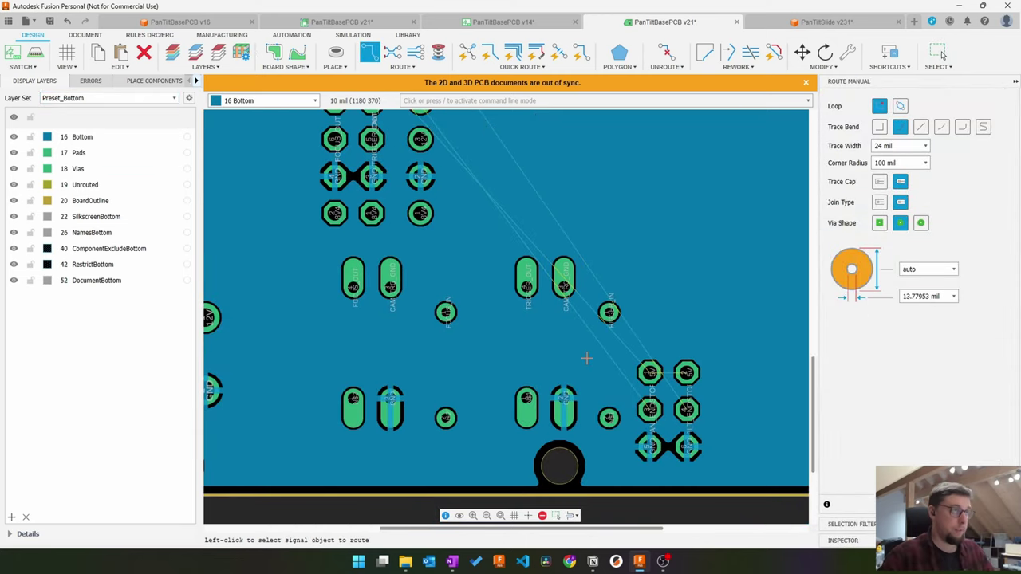
pyautogui.scroll(4, 506, 240)
pyautogui.moveTo(478, 115)
pyautogui.mouseDown(button='middle')
pyautogui.moveTo(511, 252)
pyautogui.moveTo(506, 420)
pyautogui.mouseUp(button='middle')
pyautogui.click(397, 173)
pyautogui.scroll(-3, 590, 279)
pyautogui.moveTo(638, 479); pyautogui.dragTo(524, 219, button='middle')
pyautogui.click(639, 425)
pyautogui.click(687, 426)
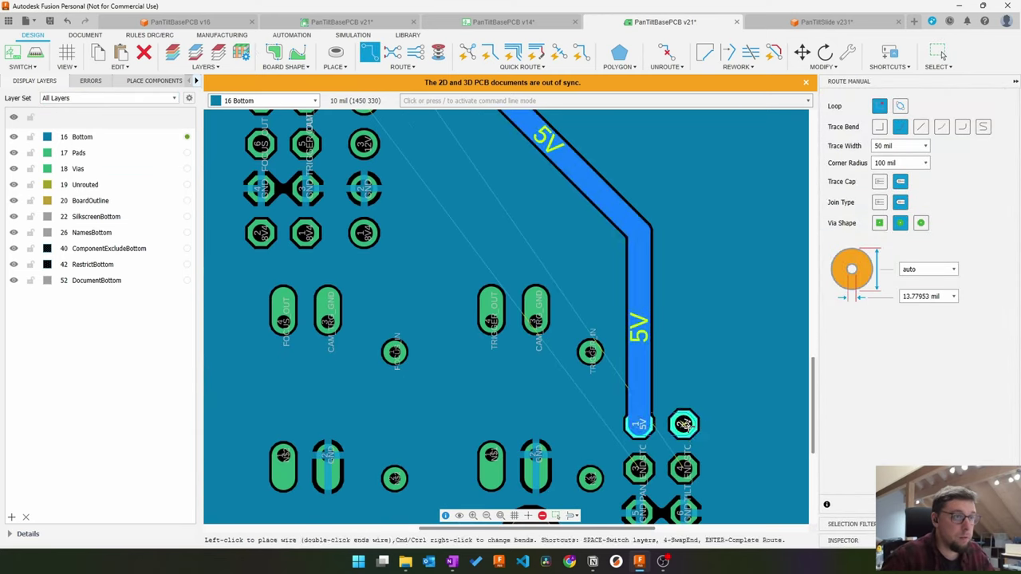
pyautogui.click(687, 426)
pyautogui.scroll(-2, 702, 319)
# Step: Route a 24 mil TILT_ENDSTOP trace on the bottom layer from ESP header pin 7 to ENDSTOPS header pin 4
pyautogui.scroll(5, 540, 296)
pyautogui.click(540, 296)
pyautogui.press('Escape')
pyautogui.click(925, 146)
pyautogui.click(887, 219)
pyautogui.click(573, 350)
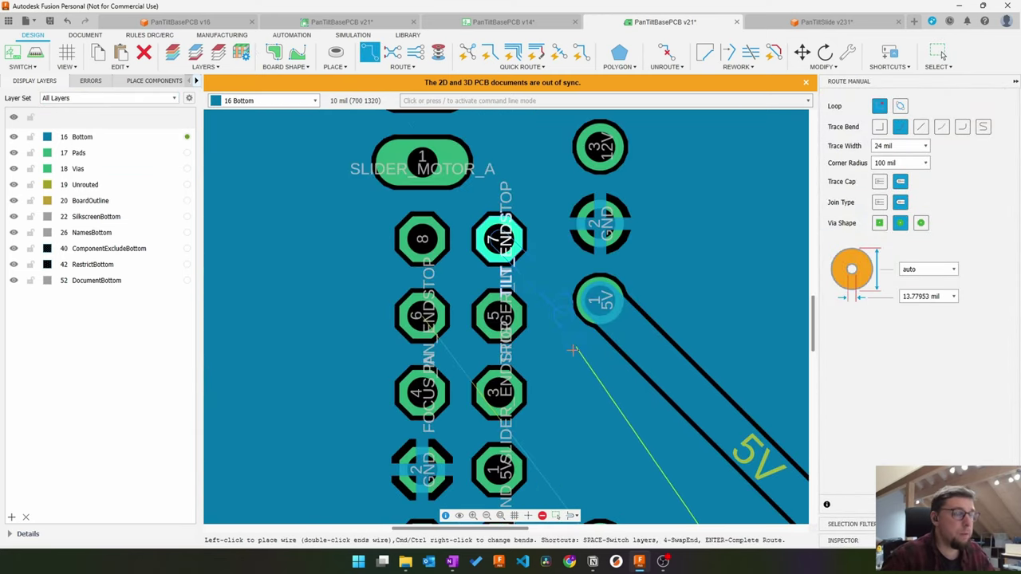
pyautogui.scroll(-5, 621, 404)
pyautogui.moveTo(621, 403); pyautogui.dragTo(532, 184, button='middle')
pyautogui.scroll(5, 687, 415)
pyautogui.press('Return')
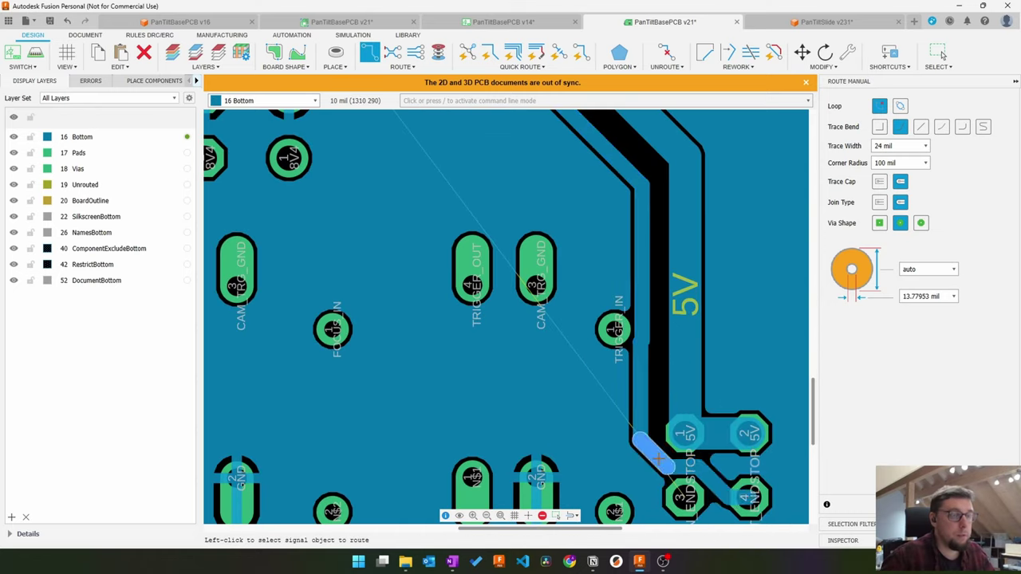
# Step: Route a 24 mil PAN_ENDSTOP trace on the bottom layer from ESP header pin 6 alongside TILT_ENDSTOP to ENDSTOPS header pin 3
pyautogui.scroll(-5, 658, 459)
pyautogui.scroll(6, 488, 225)
pyautogui.click(452, 244)
pyautogui.click(579, 282)
pyautogui.scroll(-4, 634, 359)
pyautogui.moveTo(758, 511); pyautogui.dragTo(547, 269, button='middle')
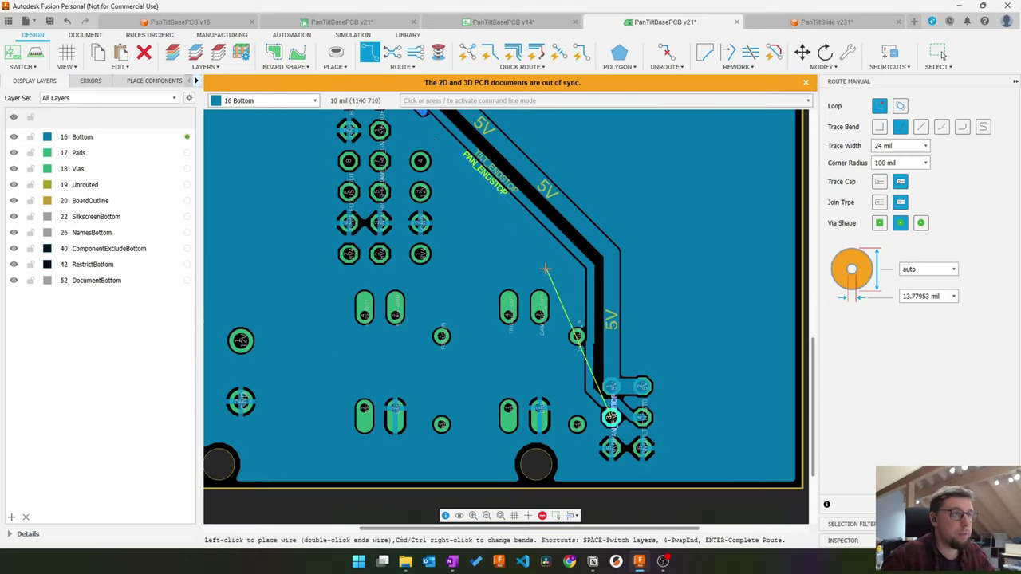
pyautogui.scroll(3, 579, 346)
pyautogui.click(594, 349)
pyautogui.moveTo(622, 499); pyautogui.dragTo(588, 376, button='middle')
pyautogui.click(609, 370)
pyautogui.scroll(-5, 589, 272)
# Step: Try to shift the TILT_ENDSTOP trace end at ESP header pin 7, and undo it
pyautogui.scroll(6, 571, 205)
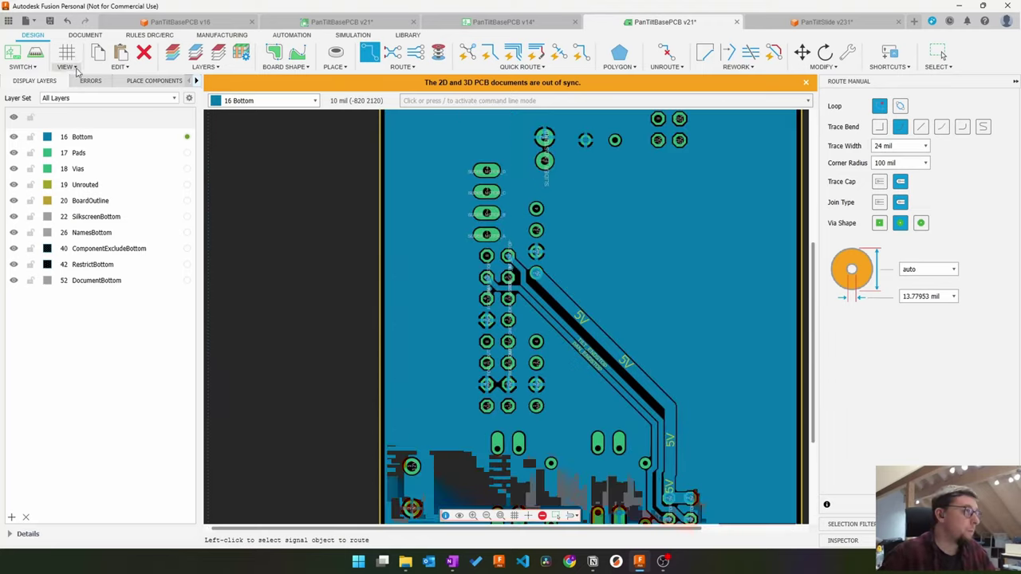
pyautogui.press('Escape')
pyautogui.moveTo(495, 299); pyautogui.dragTo(429, 223)
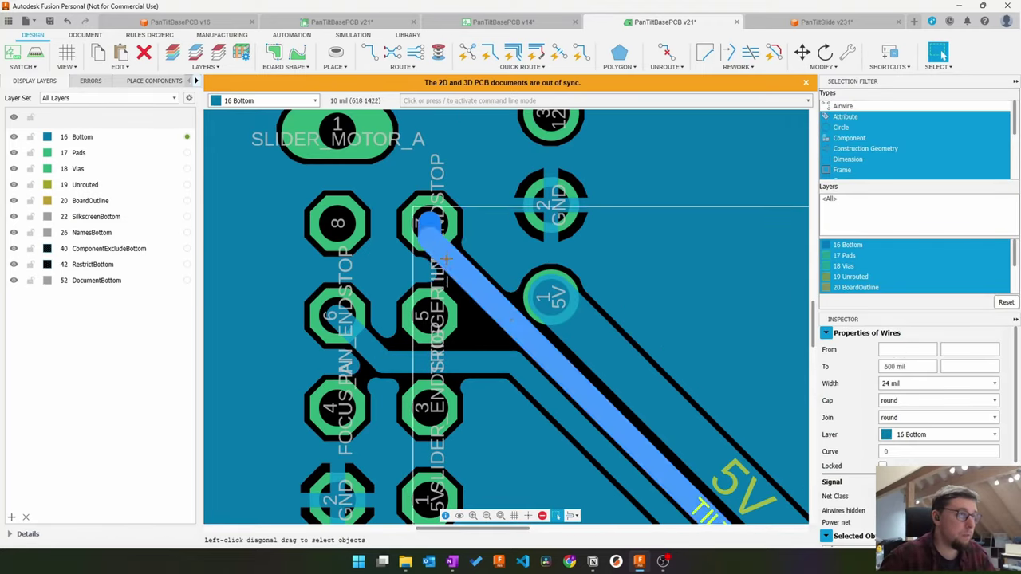
pyautogui.hotkey('ctrl', 'z')
pyautogui.scroll(-4, 553, 338)
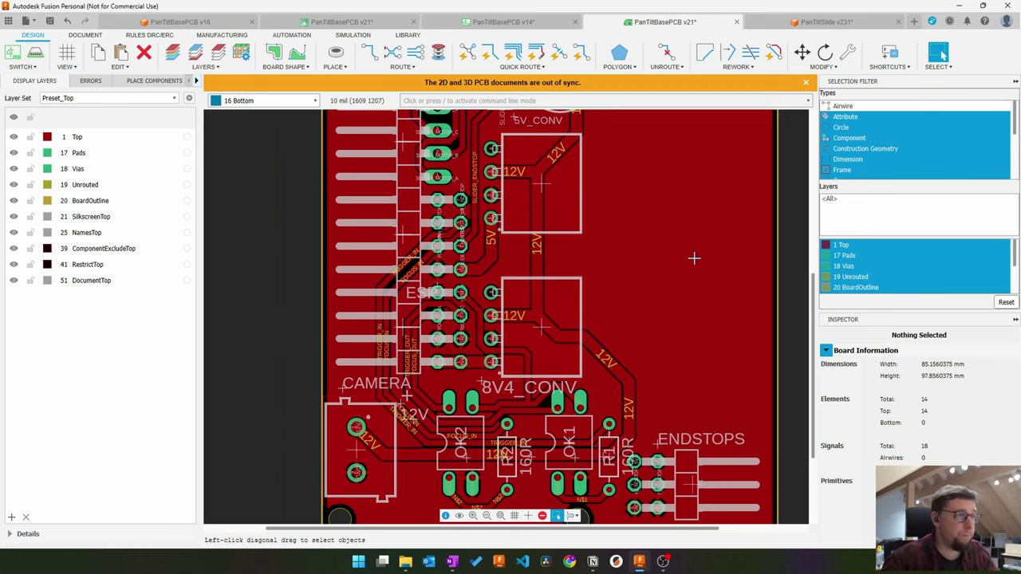
pyautogui.moveTo(687, 311); pyautogui.dragTo(698, 197, button='middle')
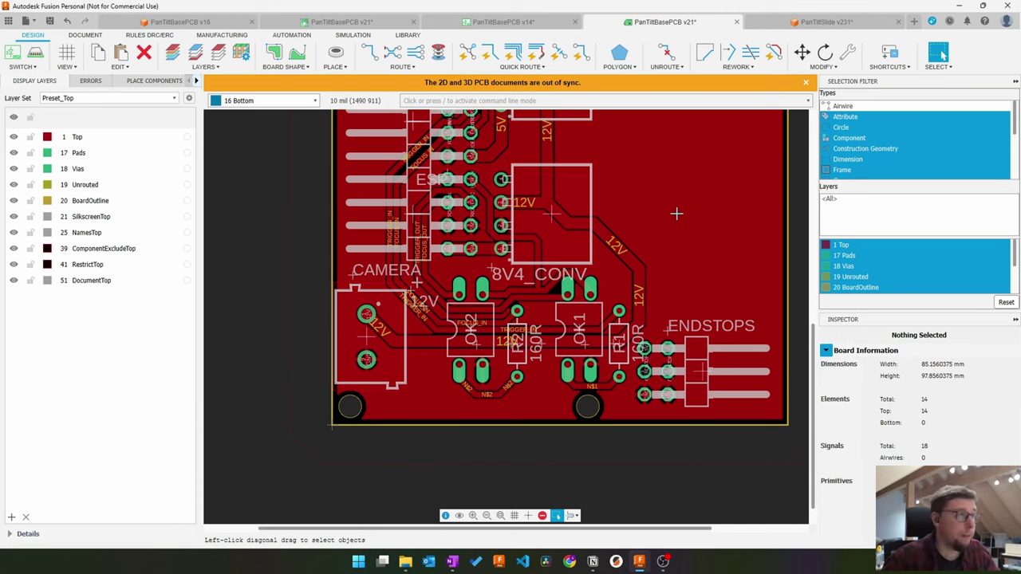
pyautogui.moveTo(662, 197); pyautogui.dragTo(590, 406, button='middle')
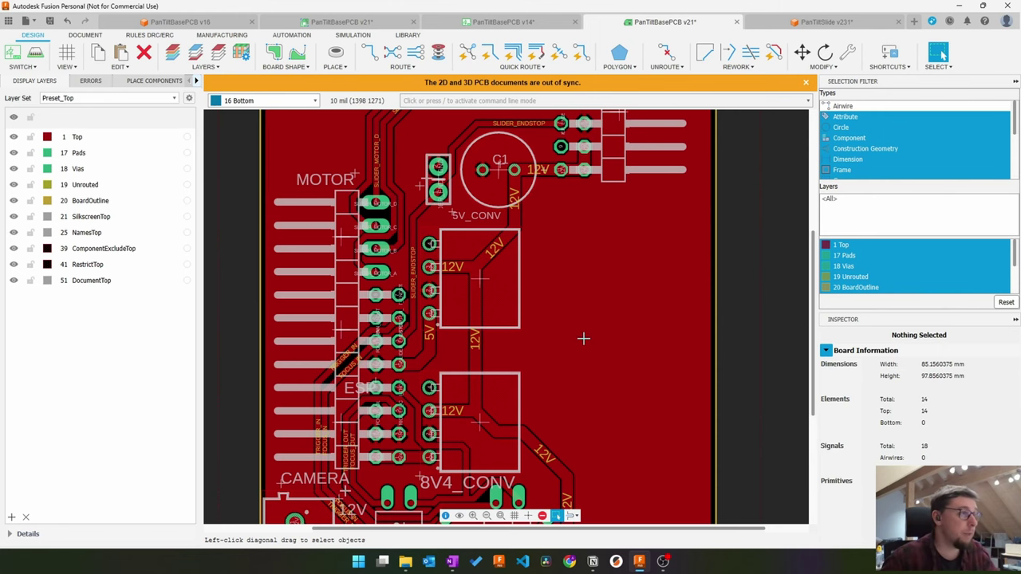
pyautogui.moveTo(583, 338)
pyautogui.mouseDown(button='middle')
pyautogui.moveTo(677, 269)
pyautogui.moveTo(742, 254)
pyautogui.mouseUp(button='middle')
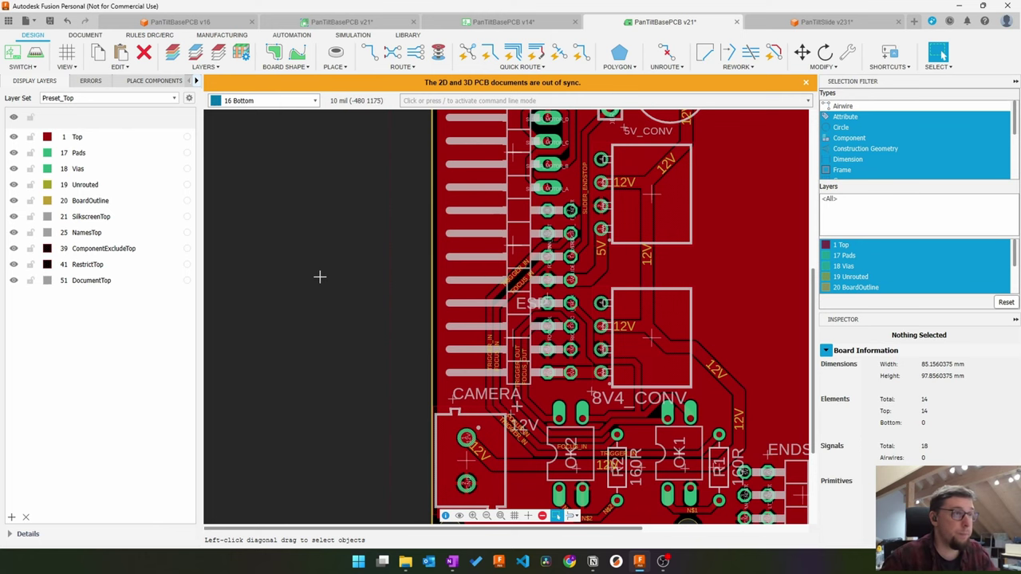
pyautogui.moveTo(320, 277); pyautogui.dragTo(241, 331, button='middle')
# Step: Display the top silkscreen layers and move the ESP label to the inner side of its header, clear of the pins
pyautogui.click(108, 98)
pyautogui.click(86, 182)
pyautogui.scroll(1, 465, 329)
pyautogui.moveTo(467, 354); pyautogui.dragTo(527, 287)
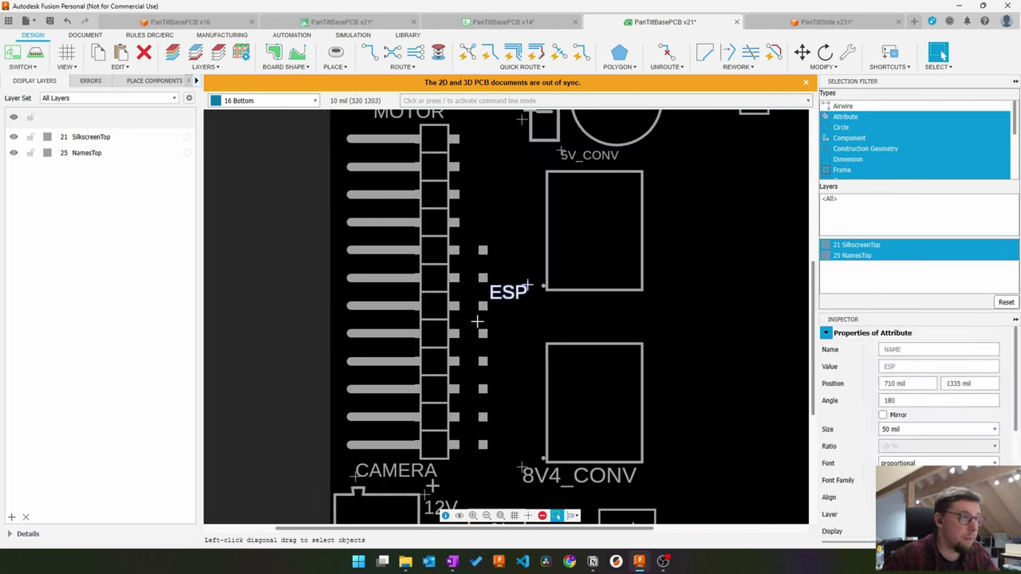
# Step: Enlarge the 5V_CONV silkscreen label and move it into line above its converter outline
pyautogui.moveTo(477, 321); pyautogui.dragTo(338, 370, button='middle')
pyautogui.click(423, 199)
pyautogui.moveTo(423, 199); pyautogui.dragTo(421, 122, button='middle')
pyautogui.click(383, 439)
pyautogui.click(421, 123)
pyautogui.click(994, 429)
pyautogui.click(909, 495)
pyautogui.moveTo(471, 265); pyautogui.dragTo(455, 267)
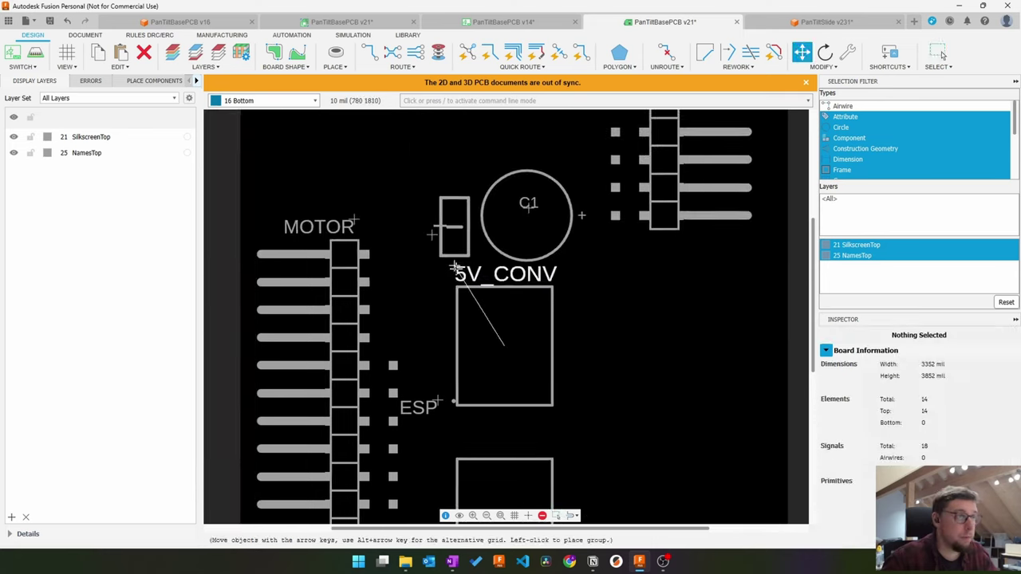
# Step: Move the plus sign on the silkscreen outside the two-pin part's outline, beside its pin 1
pyautogui.moveTo(432, 234); pyautogui.dragTo(386, 319)
pyautogui.click(107, 98)
pyautogui.click(72, 158)
pyautogui.scroll(4, 452, 193)
pyautogui.click(108, 98)
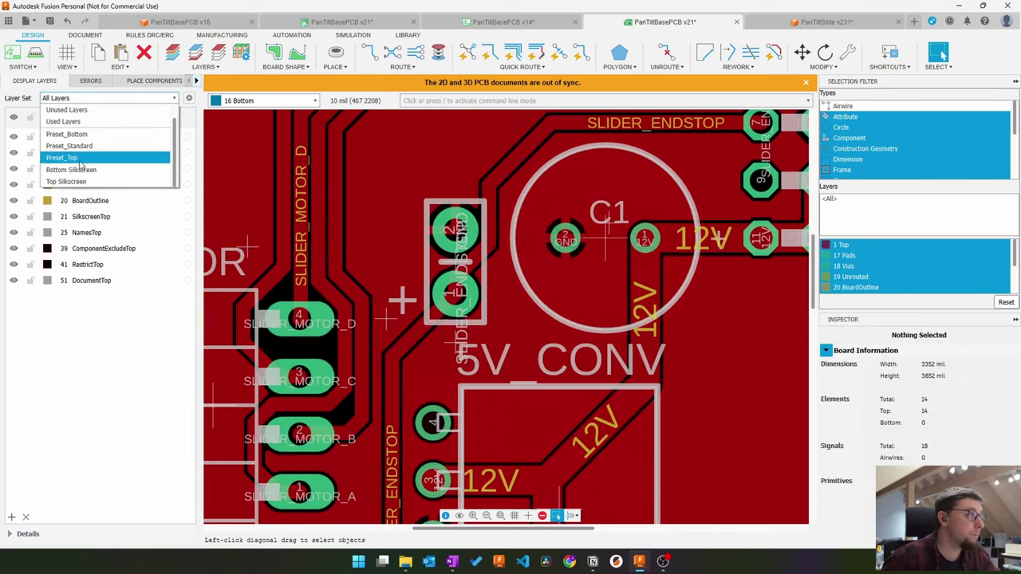
pyautogui.click(77, 182)
# Step: Separate the 12V label and the plus sign beside the power terminal below CAMERA by moving the label down
pyautogui.scroll(-4, 502, 256)
pyautogui.moveTo(429, 343); pyautogui.dragTo(367, 214, button='middle')
pyautogui.scroll(4, 586, 372)
pyautogui.scroll(-4, 500, 367)
pyautogui.moveTo(499, 367); pyautogui.dragTo(801, 369, button='middle')
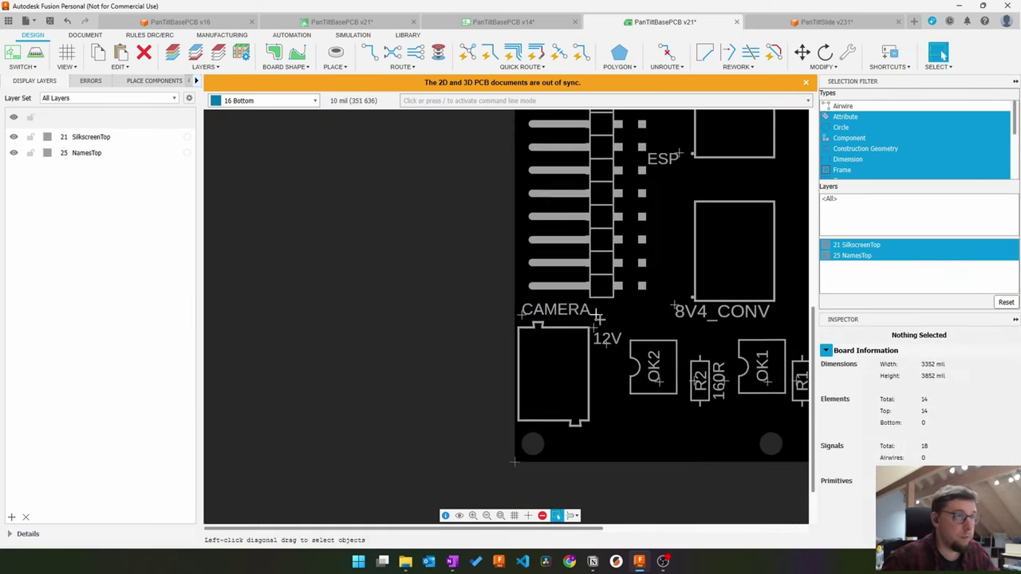
pyautogui.scroll(5, 598, 318)
pyautogui.click(620, 312)
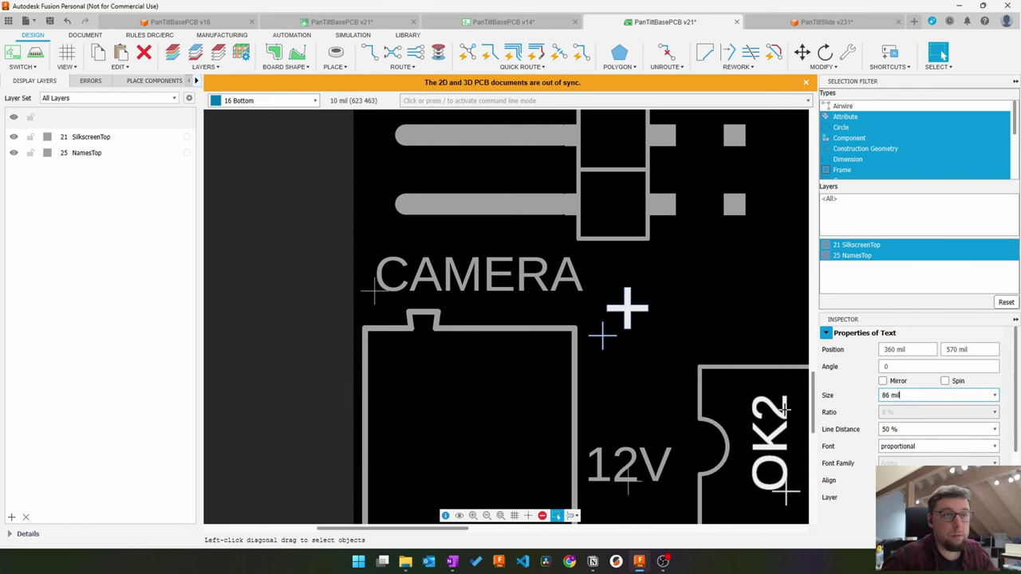
pyautogui.click(338, 469)
pyautogui.scroll(-6, 337, 470)
pyautogui.moveTo(581, 204); pyautogui.dragTo(572, 307, button='middle')
pyautogui.moveTo(380, 469); pyautogui.dragTo(509, 334, button='middle')
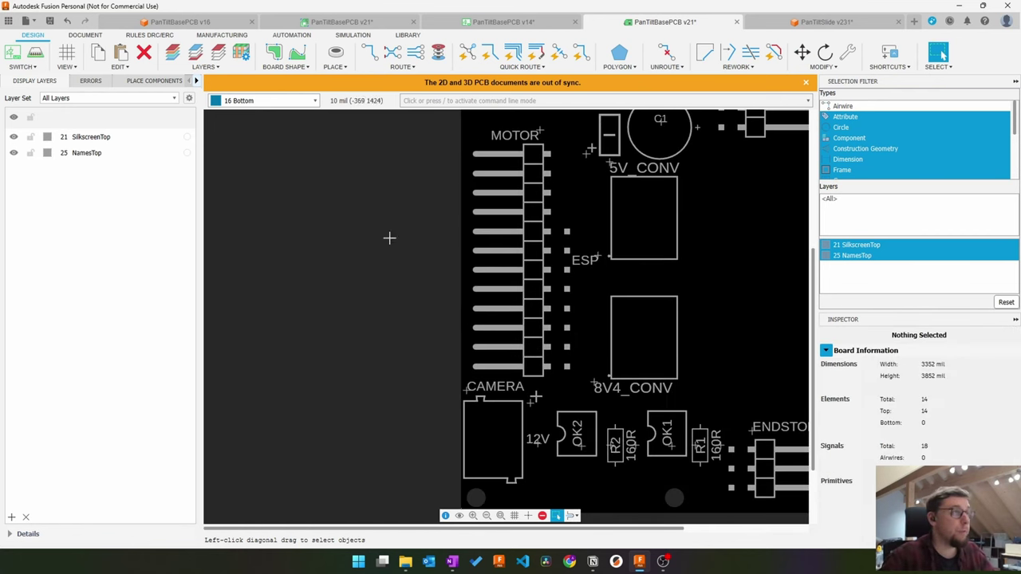
# Step: Display the Preset_Top layer set to bring back the top copper, pads, vias and outlines
pyautogui.click(84, 35)
pyautogui.click(295, 52)
pyautogui.press('Escape')
pyautogui.click(88, 98)
pyautogui.click(69, 181)
# Step: Draw a horizontal 24 mil wide line about 300 mil long on SilkscreenTop between the ESP and CAMERA header pins
pyautogui.click(295, 53)
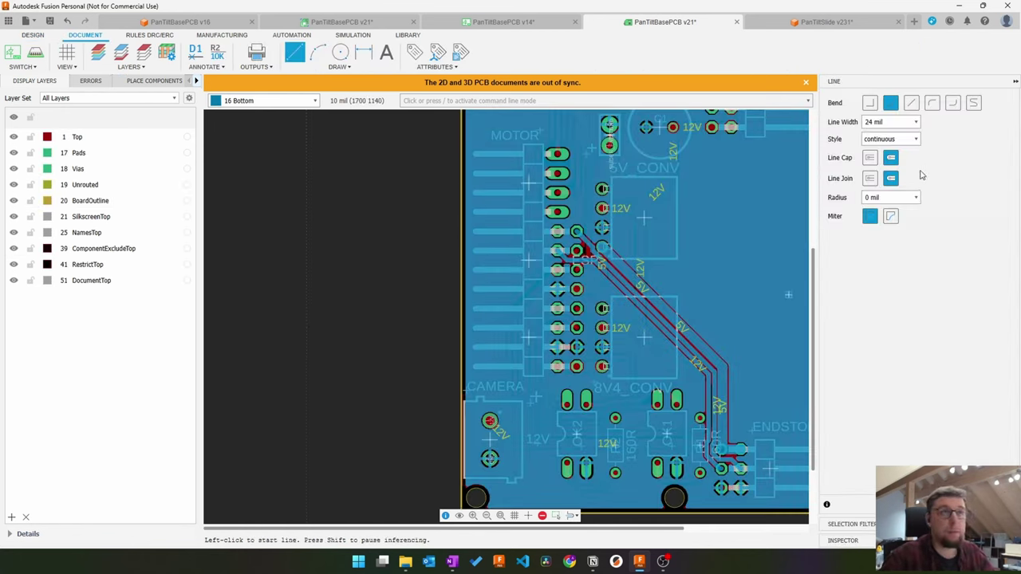
pyautogui.click(268, 101)
pyautogui.click(260, 171)
pyautogui.scroll(5, 592, 328)
pyautogui.click(445, 239)
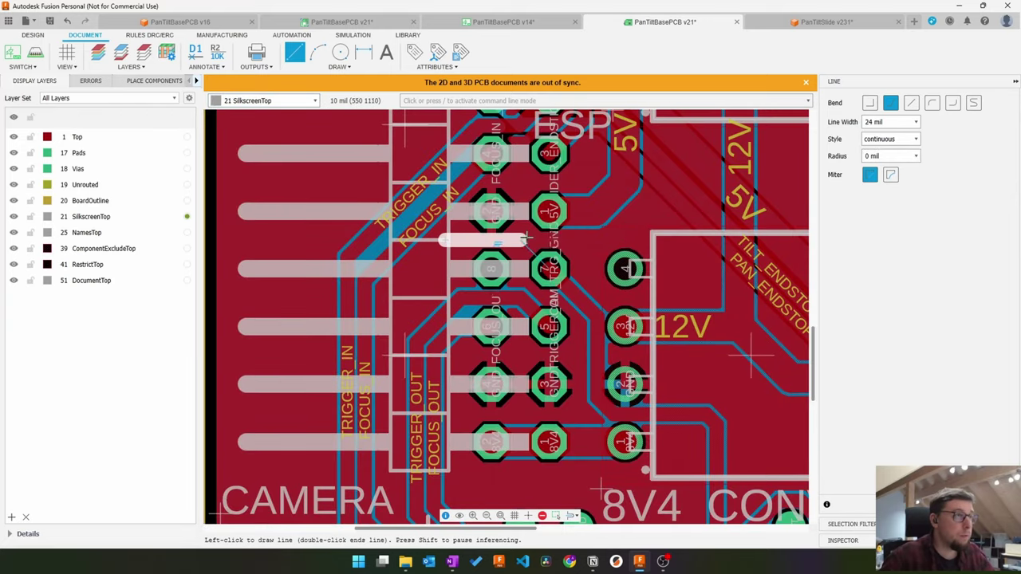
pyautogui.doubleClick(621, 239)
pyautogui.click(445, 240)
pyautogui.press('Escape')
pyautogui.press('Escape')
# Step: Move the silkscreen line toward the board edge so it starts level with the outer tips of the header pins
pyautogui.moveTo(444, 240); pyautogui.dragTo(244, 241)
pyautogui.moveTo(349, 242); pyautogui.dragTo(347, 243)
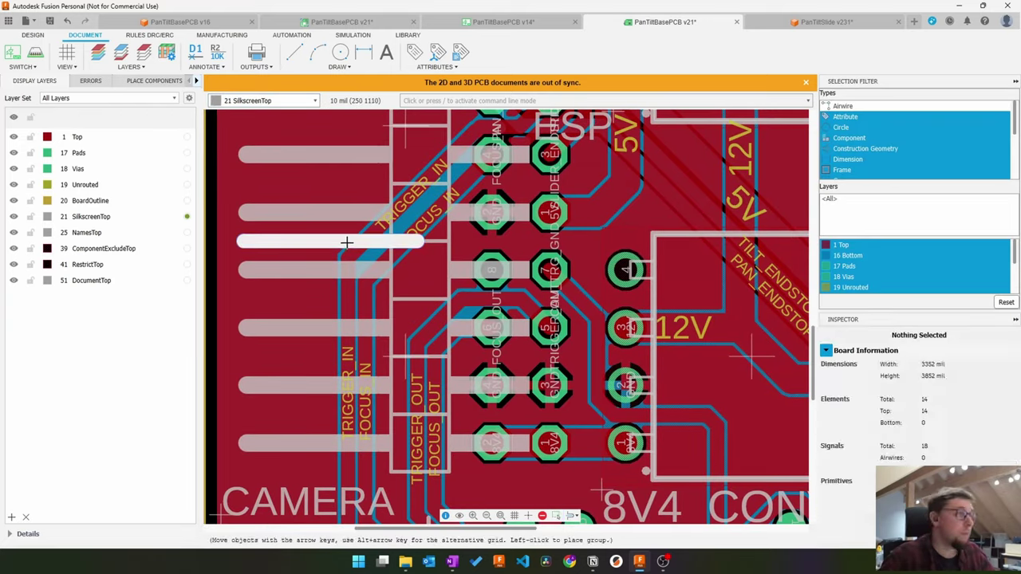
pyautogui.click(346, 242)
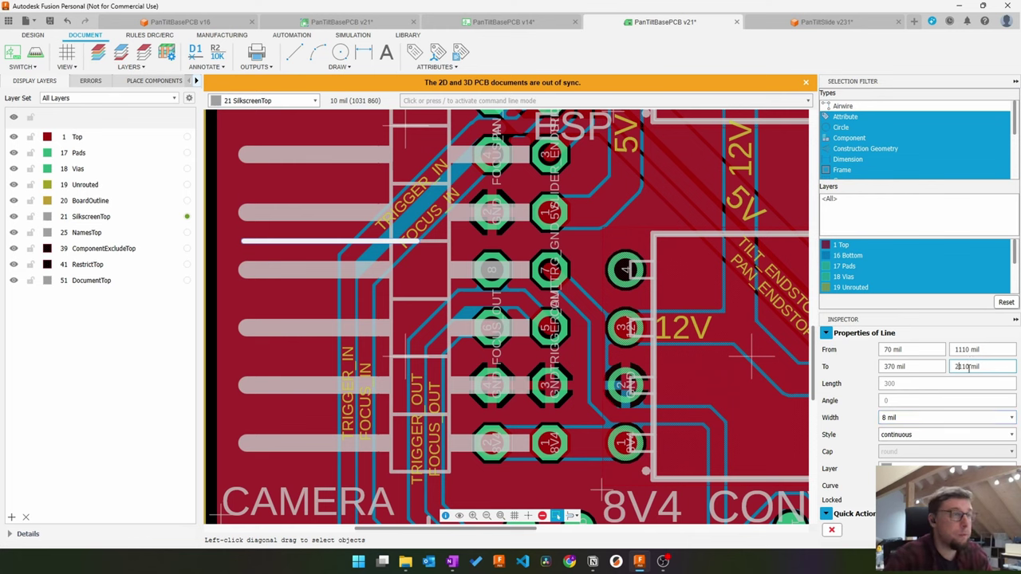
# Step: Set the separator line's width to 8 mil and its end point to X 570 mil, Y 1110 mil
pyautogui.press('Return')
pyautogui.click(270, 156)
pyautogui.moveTo(961, 367); pyautogui.dragTo(955, 367)
pyautogui.write('1')
pyautogui.moveTo(889, 367); pyautogui.dragTo(883, 367)
pyautogui.write('5')
pyautogui.press('Return')
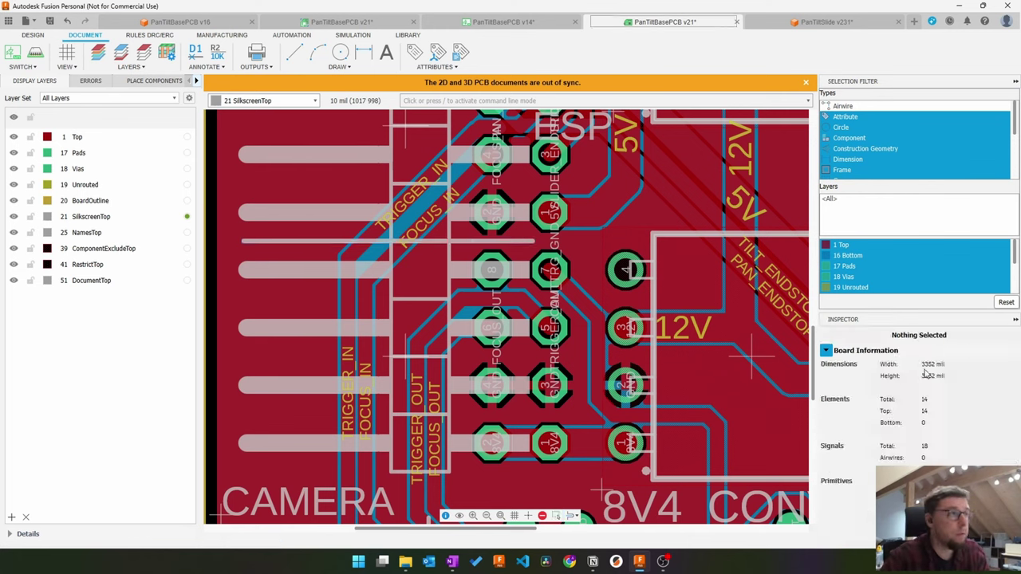
pyautogui.press('Return')
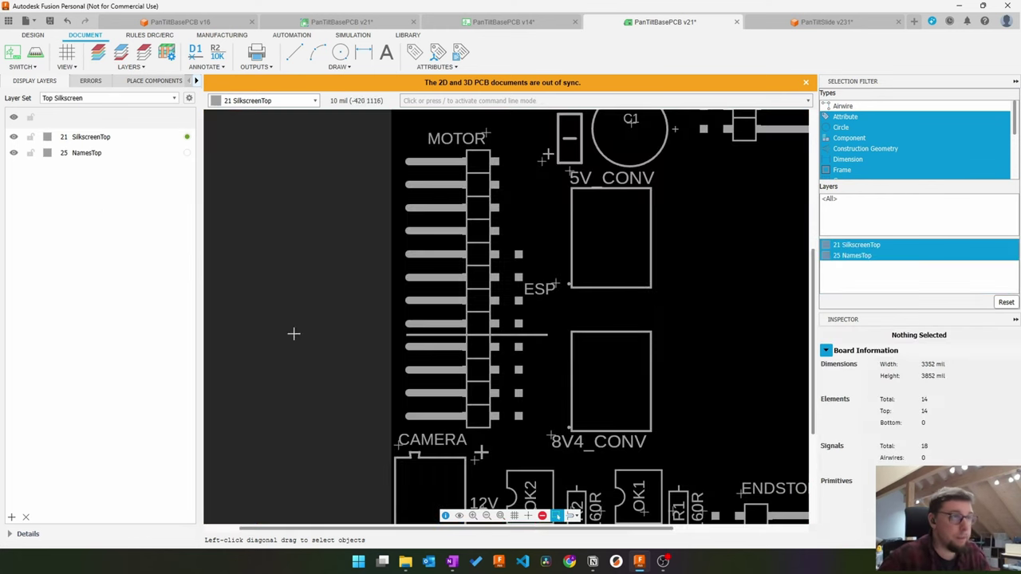
# Step: Copy the silkscreen separator line and place the copy between the MOTOR and ESP header pins
pyautogui.scroll(3, 447, 322)
pyautogui.click(447, 321)
pyautogui.hotkey('ctrl', 'c')
pyautogui.moveTo(323, 162); pyautogui.dragTo(298, 282, button='middle')
pyautogui.hotkey('ctrl', 'v')
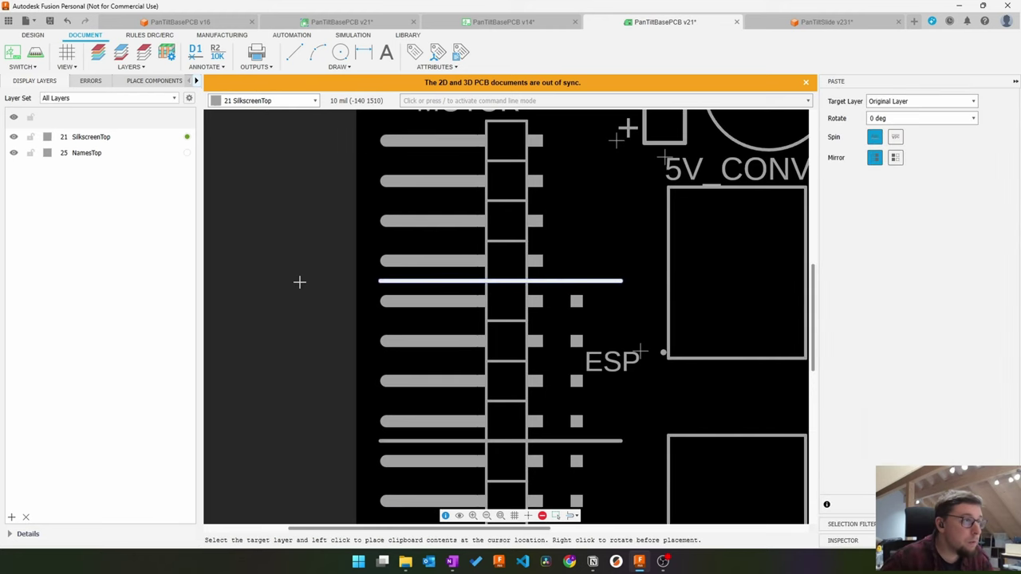
pyautogui.click(299, 282)
# Step: Set the CAMERA label's angle to 270 and move it to the inner side of its header pins
pyautogui.scroll(-3, 551, 381)
pyautogui.moveTo(556, 383); pyautogui.dragTo(511, 280, button='middle')
pyautogui.scroll(1, 408, 417)
pyautogui.click(407, 417)
pyautogui.moveTo(899, 401); pyautogui.dragTo(851, 396)
pyautogui.write('90')
pyautogui.press('Return')
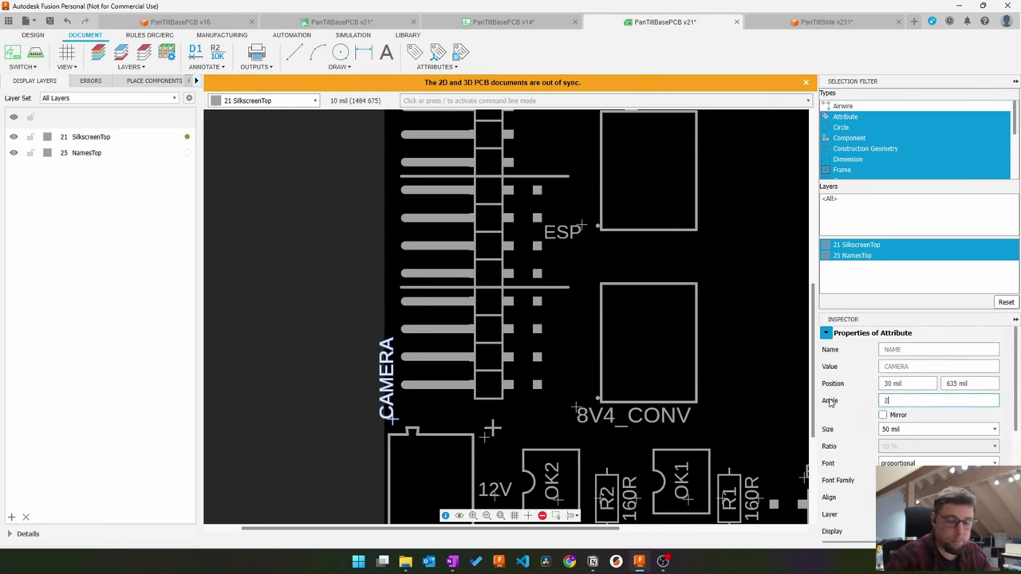
pyautogui.moveTo(398, 425); pyautogui.dragTo(560, 310)
# Step: Set the ESP label's angle to 270 and place it beside its header pins, between the two separator lines
pyautogui.click(562, 232)
pyautogui.moveTo(898, 400); pyautogui.dragTo(843, 402)
pyautogui.write('270')
pyautogui.press('Return')
pyautogui.moveTo(588, 244); pyautogui.dragTo(561, 230)
# Step: Set the MOTOR label's angle to 270 and place it on the inner side of the motor header above the separator line
pyautogui.moveTo(560, 230); pyautogui.dragTo(533, 433, button='middle')
pyautogui.click(447, 256)
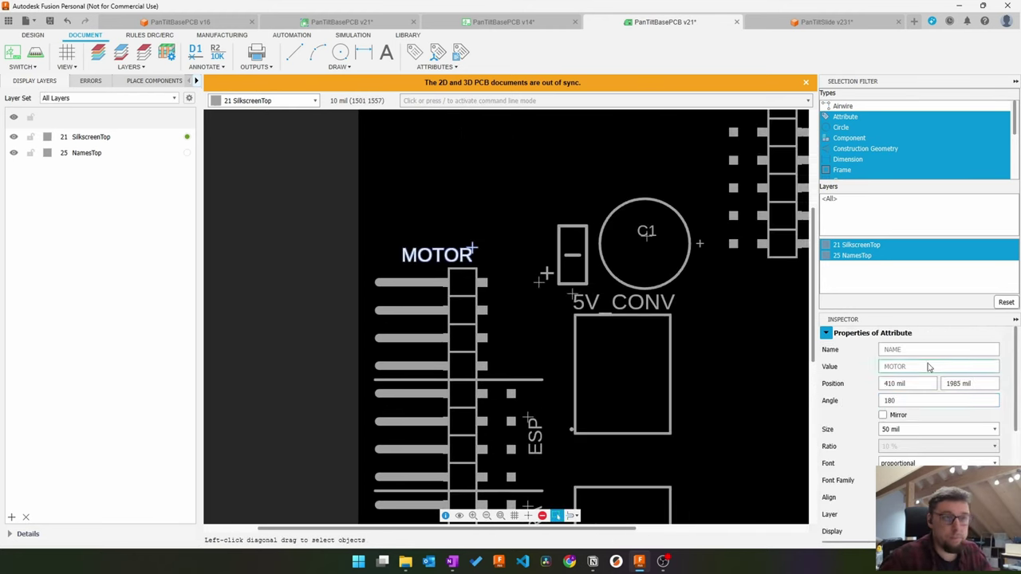
pyautogui.moveTo(899, 400); pyautogui.dragTo(847, 402)
pyautogui.write('270')
pyautogui.press('Return')
pyautogui.moveTo(470, 424); pyautogui.dragTo(484, 427)
# Step: Move the 12V label down beside the power terminal's lower corner and choose a larger text size for it
pyautogui.moveTo(383, 505); pyautogui.dragTo(426, 409, button='middle')
pyautogui.scroll(6, 427, 409)
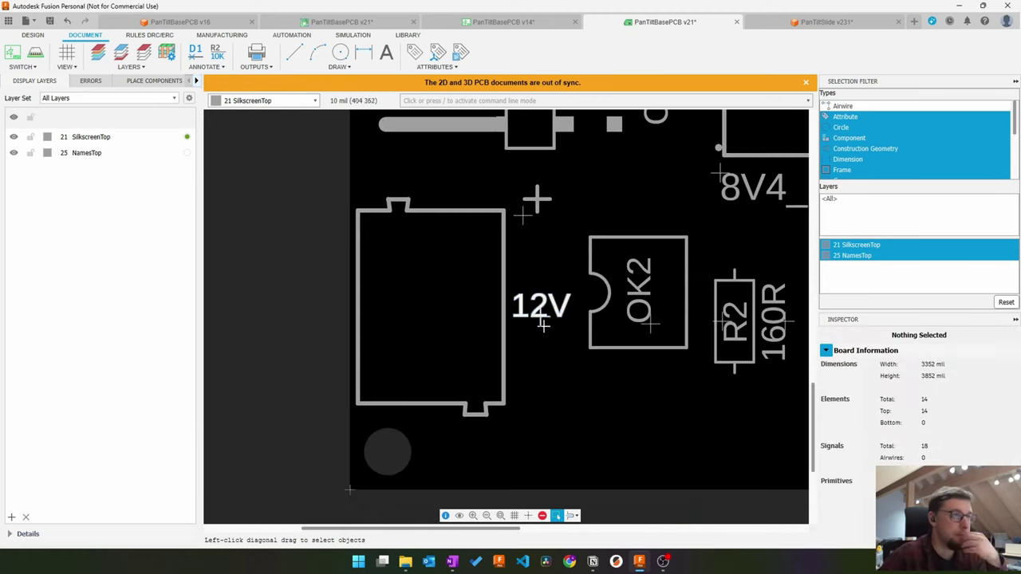
pyautogui.moveTo(543, 323); pyautogui.dragTo(573, 433)
pyautogui.click(995, 430)
pyautogui.click(909, 495)
pyautogui.click(309, 329)
pyautogui.moveTo(308, 329); pyautogui.dragTo(301, 423, button='middle')
pyautogui.scroll(-10, 301, 423)
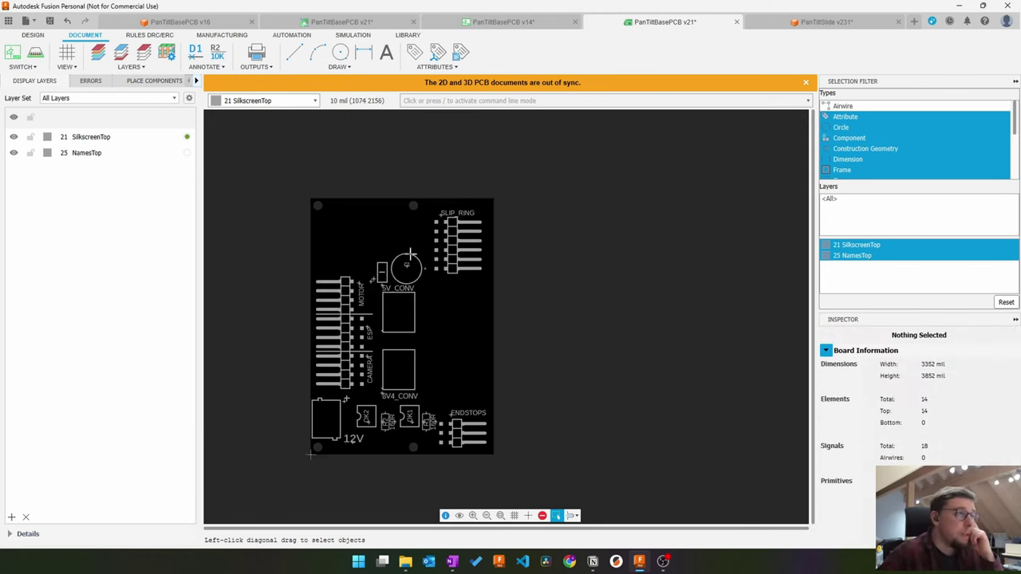
# Step: Display the Preset_Top layer set and push the board to the 3D PCB with the Recommended preset
pyautogui.scroll(9, 410, 254)
pyautogui.scroll(-8, 523, 341)
pyautogui.moveTo(741, 353); pyautogui.dragTo(750, 185, button='middle')
pyautogui.scroll(-1, 750, 185)
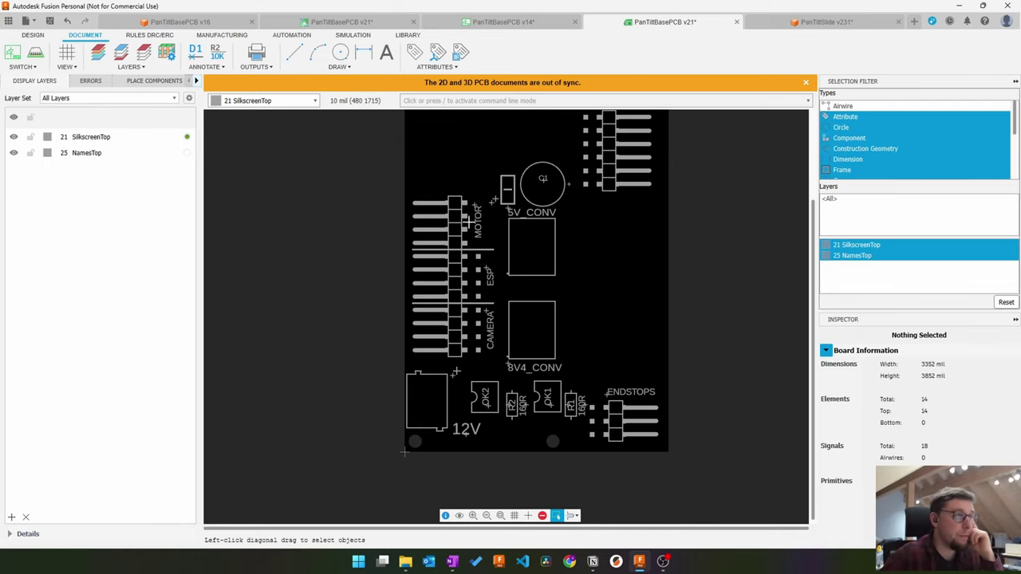
pyautogui.click(89, 98)
pyautogui.click(89, 109)
pyautogui.click(120, 98)
pyautogui.click(72, 180)
pyautogui.click(36, 53)
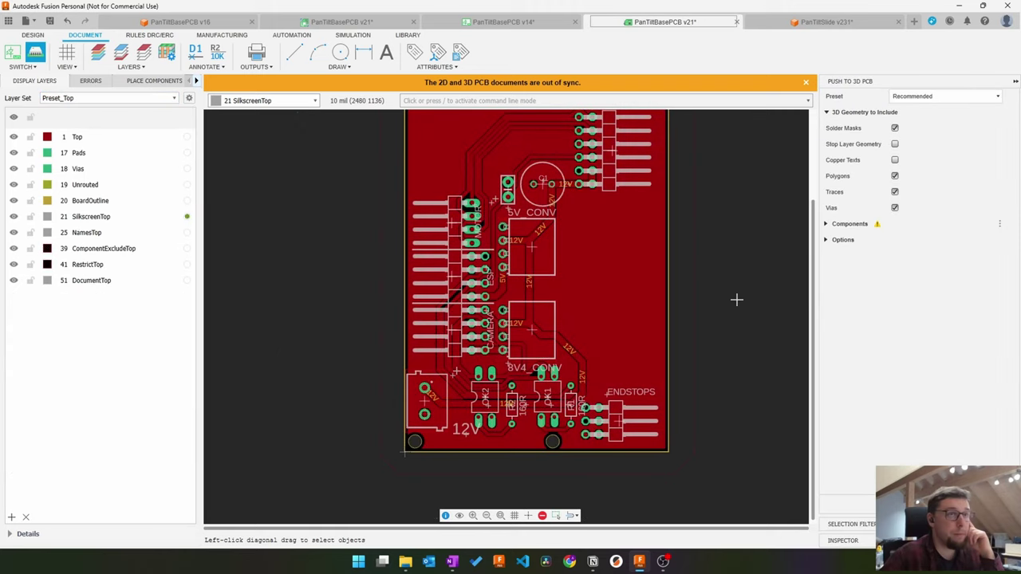
pyautogui.press('Return')
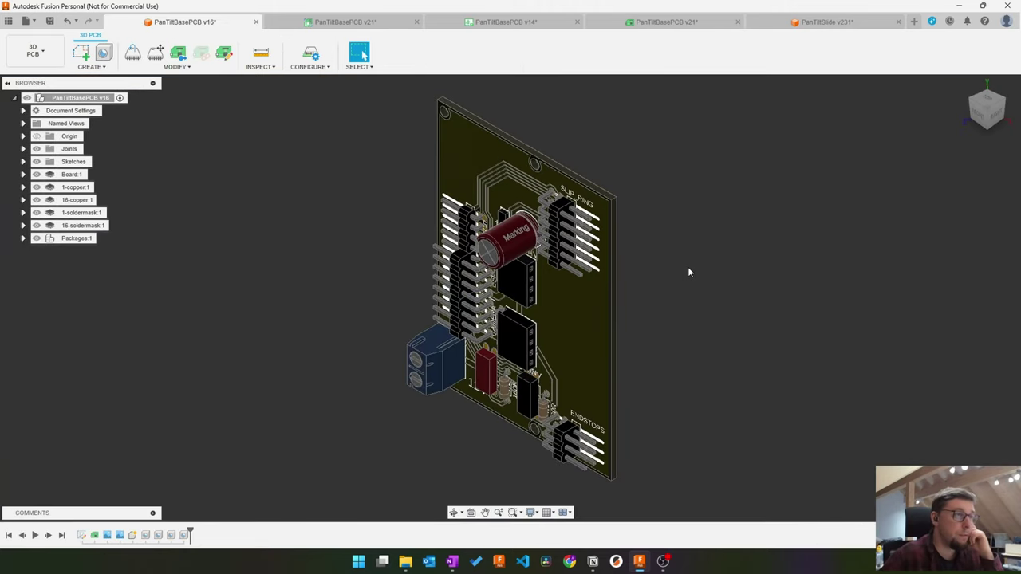
# Step: Check the header labels in the 3D PCB, and shift the ESP, CAMERA and MOTOR labels in the layout clear of the pads
pyautogui.moveTo(683, 406); pyautogui.dragTo(718, 310, button='middle')
pyautogui.scroll(10, 495, 262)
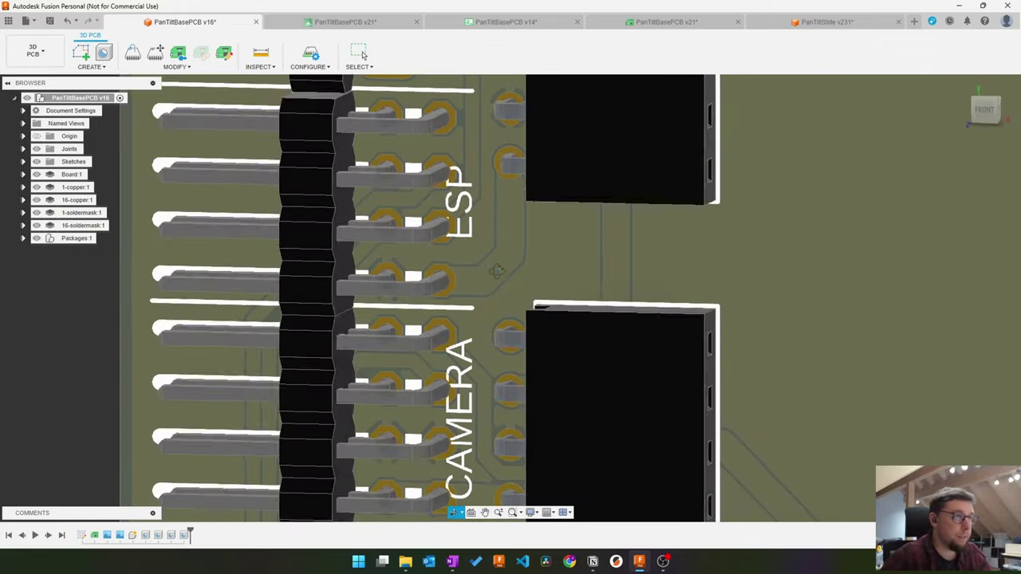
pyautogui.keyDown('shift'); pyautogui.moveTo(496, 263); pyautogui.dragTo(508, 280, button='middle'); pyautogui.keyUp('shift')
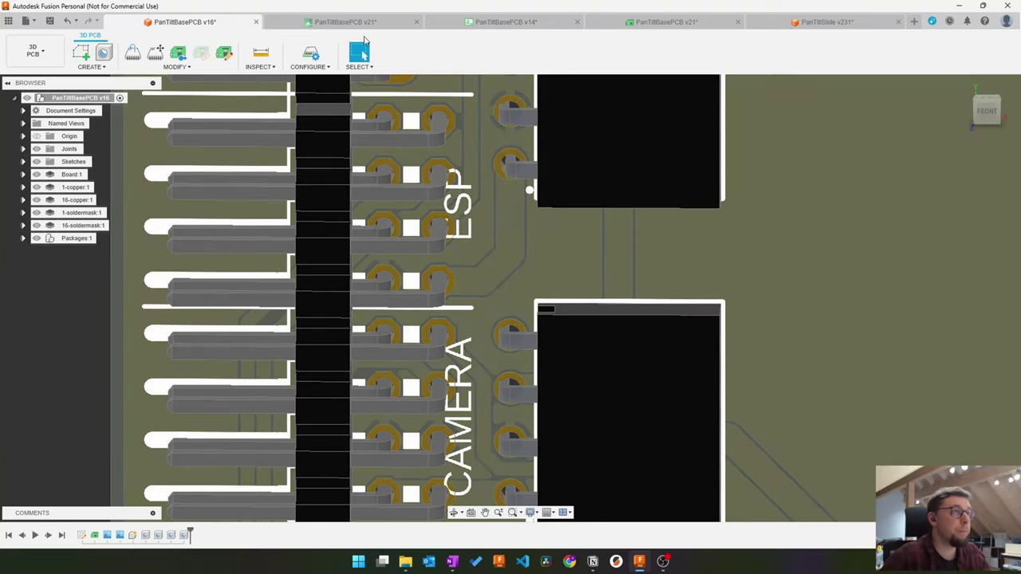
pyautogui.click(342, 23)
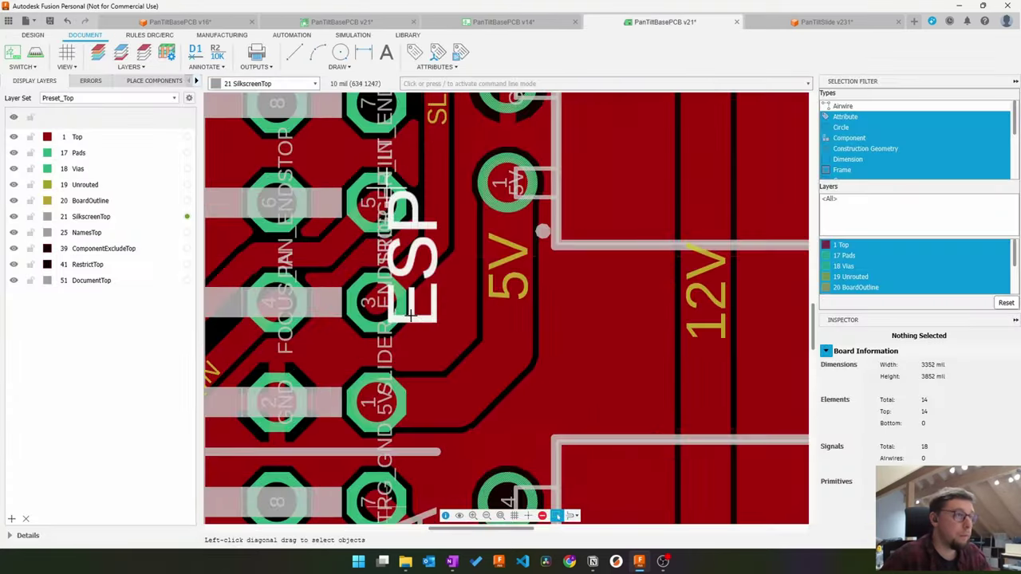
pyautogui.scroll(-6, 410, 313)
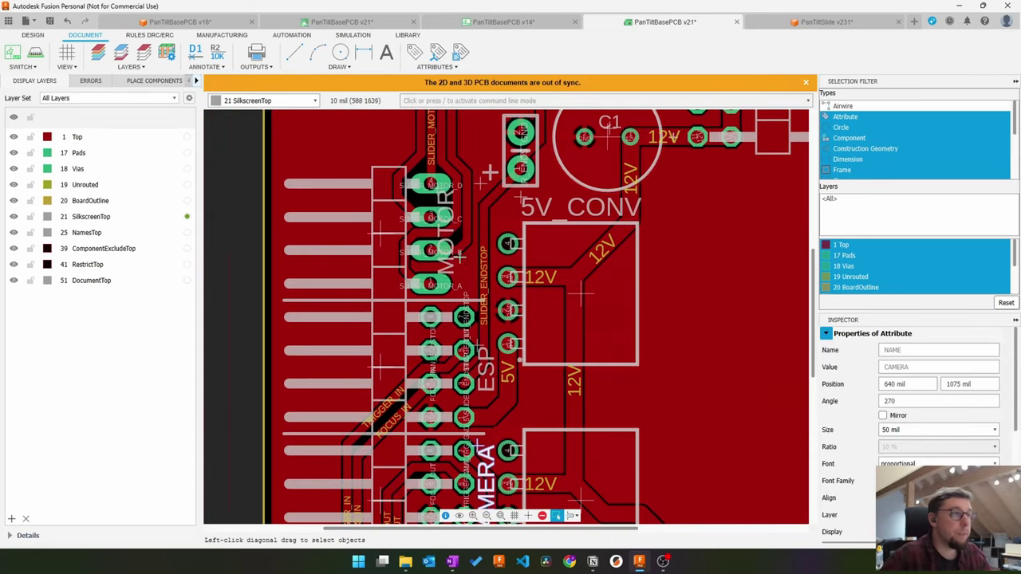
pyautogui.moveTo(446, 198); pyautogui.dragTo(478, 199)
# Step: Push the shifted labels to the 3D PCB, check their placement, and save it with the version description User Saved
pyautogui.click(35, 52)
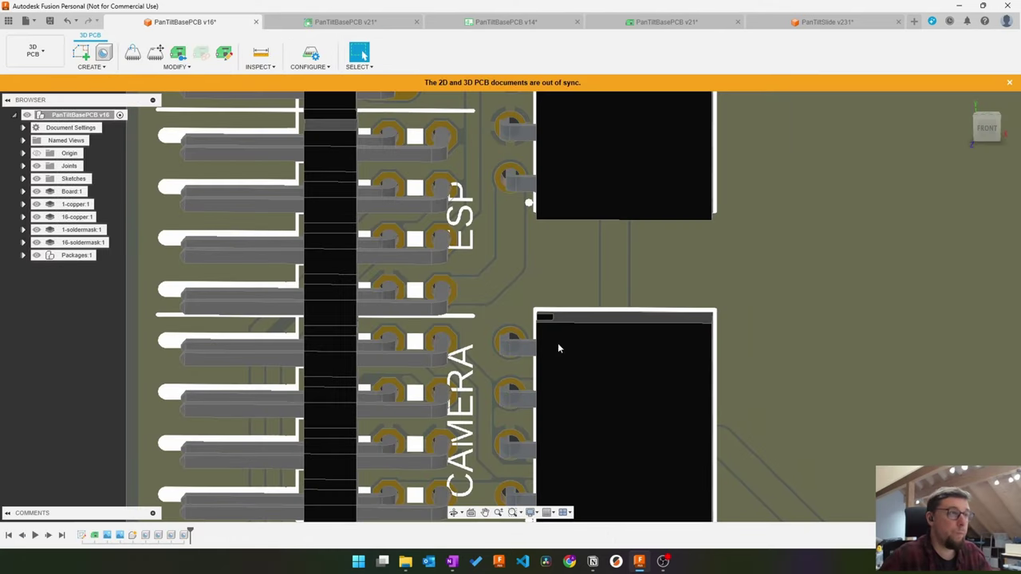
pyautogui.scroll(-3, 558, 346)
pyautogui.moveTo(559, 345); pyautogui.dragTo(551, 199, button='middle')
pyautogui.scroll(-3, 578, 243)
pyautogui.scroll(2, 575, 138)
pyautogui.moveTo(575, 137); pyautogui.dragTo(509, 223, button='middle')
pyautogui.scroll(-1, 509, 223)
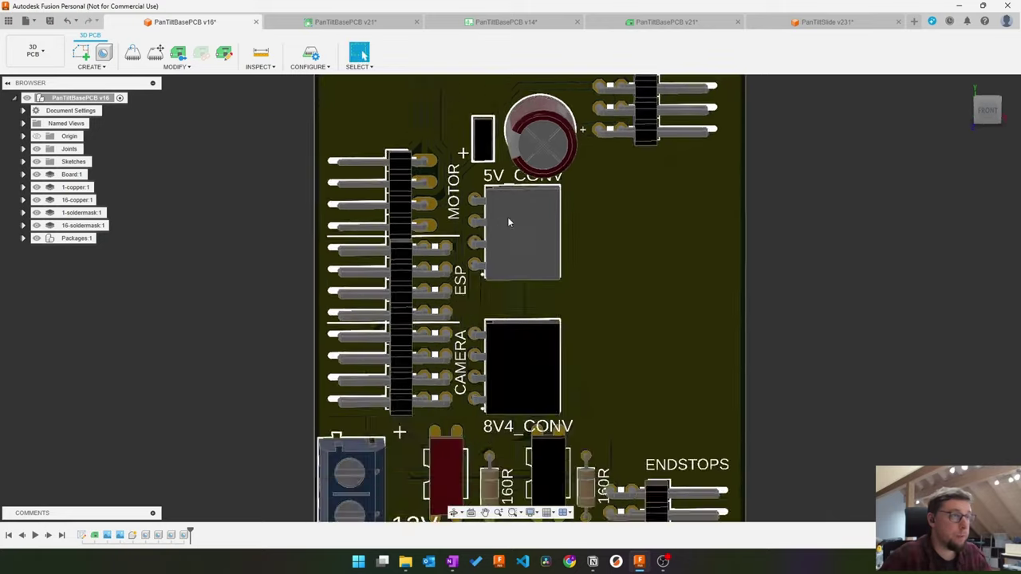
pyautogui.scroll(-2, 510, 223)
pyautogui.moveTo(756, 284); pyautogui.dragTo(772, 341, button='middle')
pyautogui.hotkey('ctrl', 's')
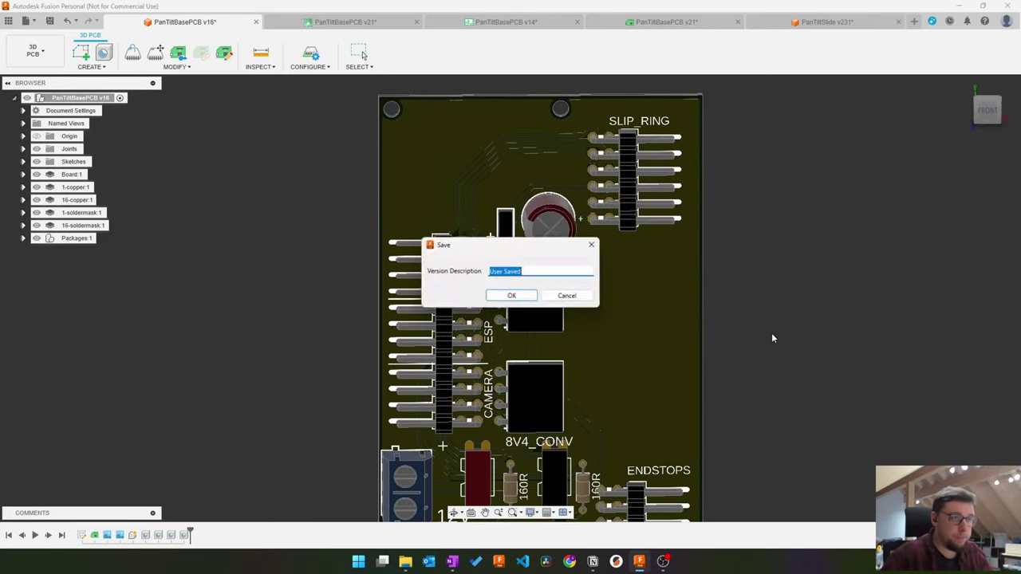
pyautogui.press('Return')
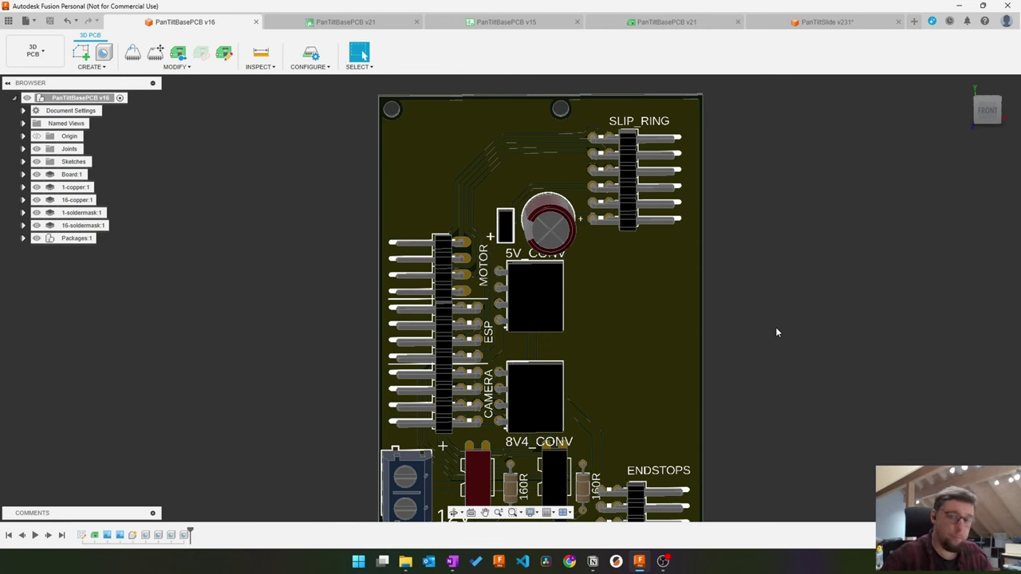
# Step: Switch to the PanTiltSlide assembly, update it to the latest PCB version and view the board's connectors in the base
pyautogui.click(826, 22)
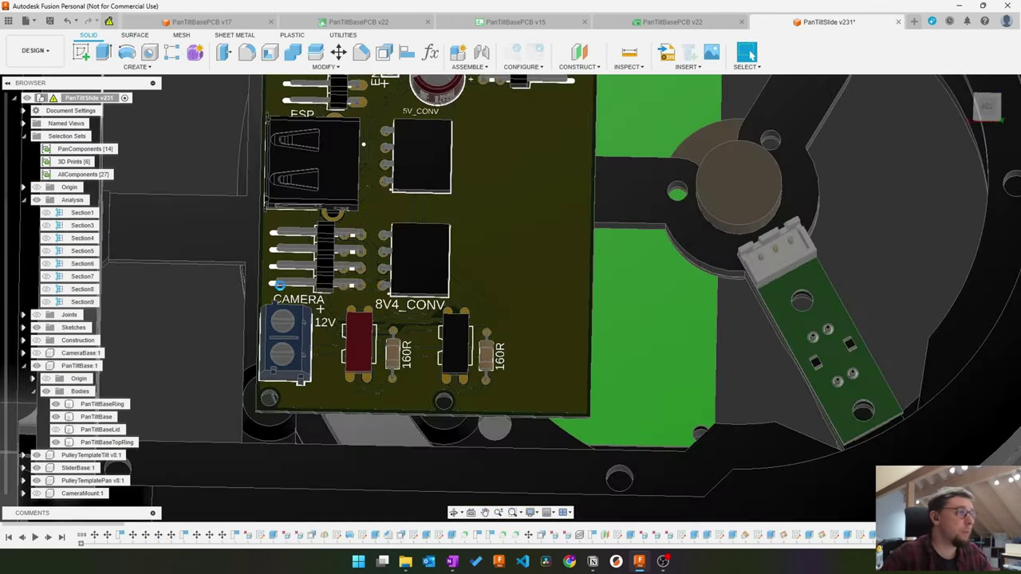
pyautogui.moveTo(241, 335); pyautogui.dragTo(267, 483, button='middle')
pyautogui.moveTo(316, 392); pyautogui.dragTo(335, 180, button='middle')
pyautogui.moveTo(335, 180); pyautogui.dragTo(144, 445, button='middle')
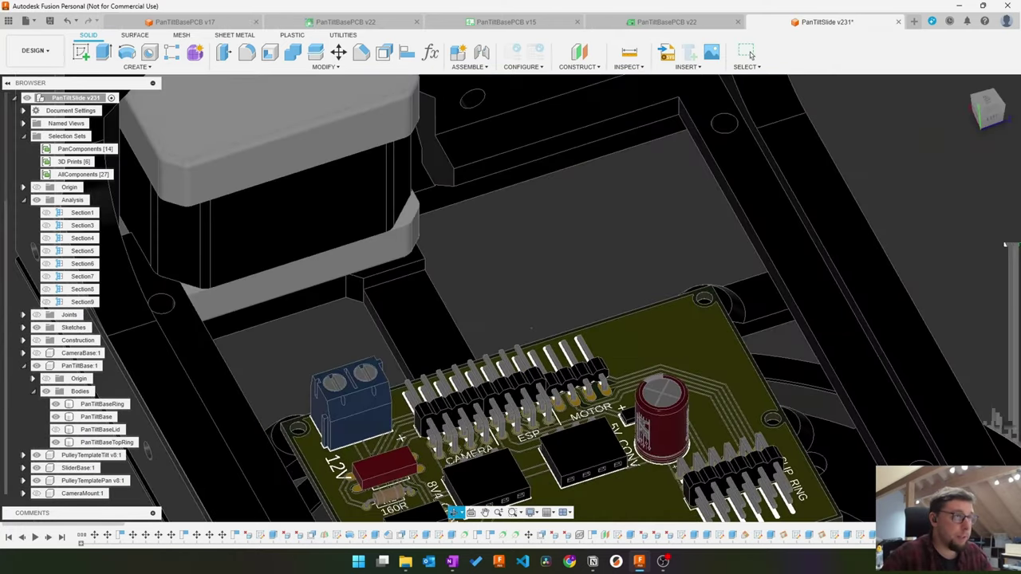
pyautogui.keyDown('shift'); pyautogui.moveTo(570, 351); pyautogui.dragTo(523, 314, button='middle'); pyautogui.keyUp('shift')
pyautogui.moveTo(572, 341); pyautogui.dragTo(508, 200, button='middle')
pyautogui.scroll(1, 617, 256)
pyautogui.scroll(-1, 628, 329)
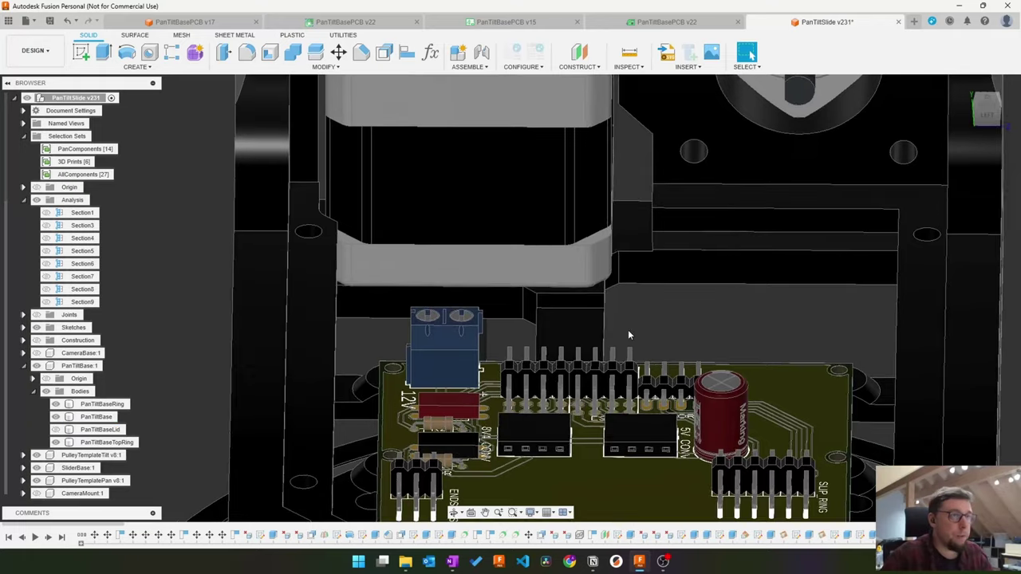
pyautogui.scroll(3, 653, 286)
pyautogui.scroll(2, 652, 289)
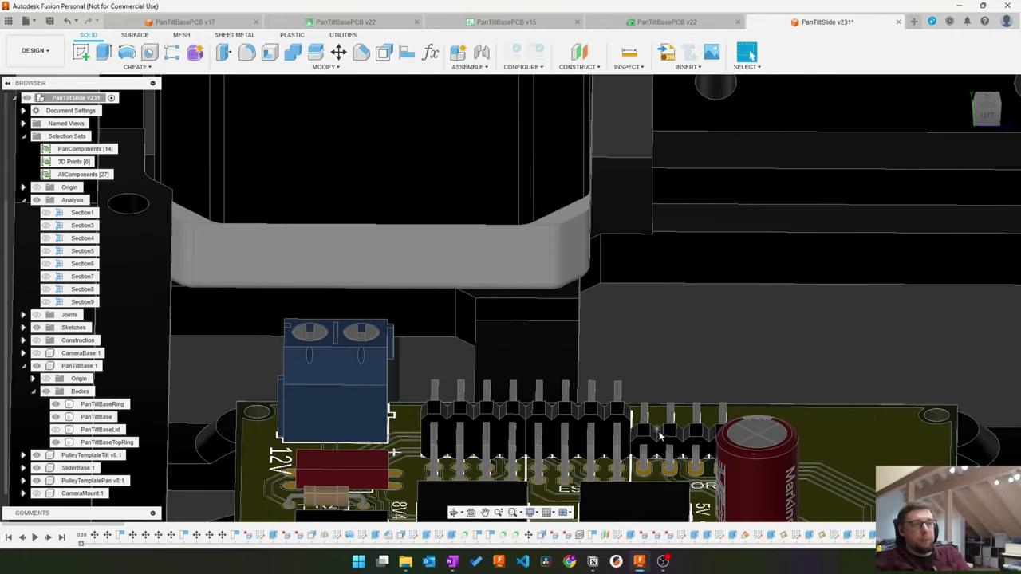
# Step: Examine the stacked CAMERA, ESP and MOTOR headers up close and how the whole board fits in the pan-tilt base
pyautogui.scroll(2, 671, 440)
pyautogui.keyDown('shift'); pyautogui.moveTo(670, 439); pyautogui.dragTo(648, 306, button='middle'); pyautogui.keyUp('shift')
pyautogui.scroll(2, 648, 306)
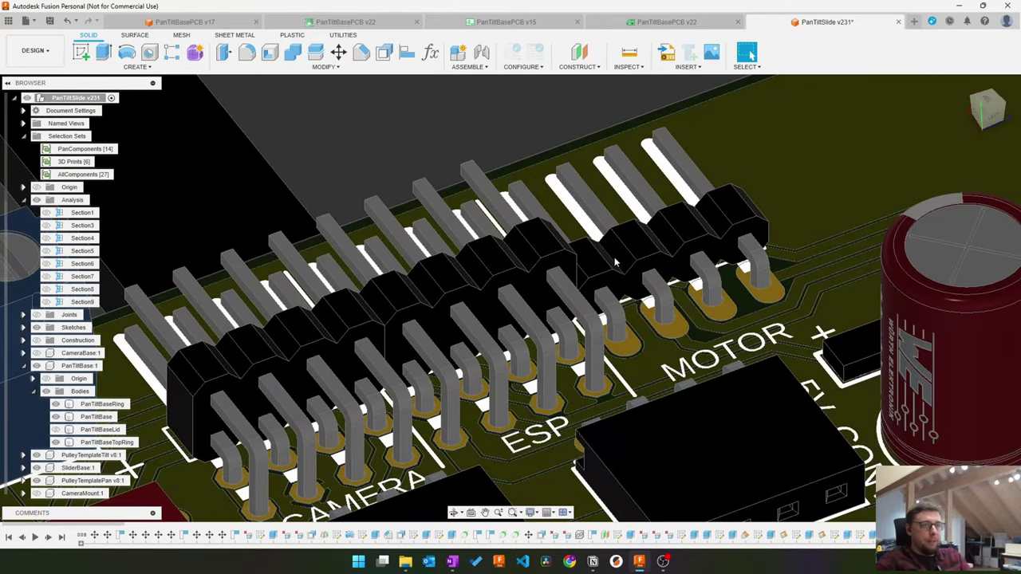
pyautogui.scroll(-3, 616, 262)
pyautogui.moveTo(615, 261)
pyautogui.keyDown('shift'); pyautogui.mouseDown(button='middle')
pyautogui.moveTo(830, 297)
pyautogui.moveTo(833, 288)
pyautogui.moveTo(628, 251)
pyautogui.mouseUp(button='middle'); pyautogui.keyUp('shift')
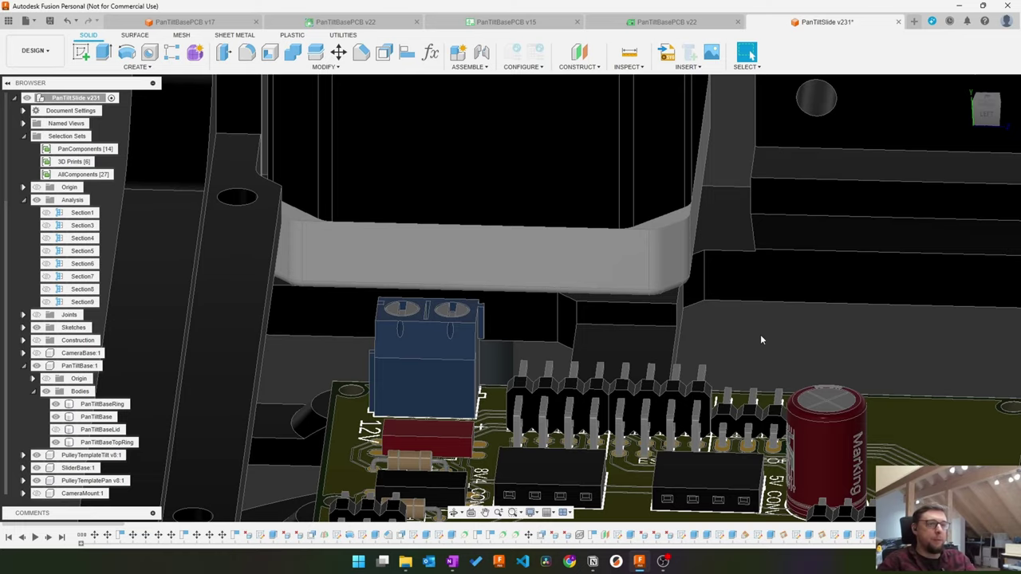
pyautogui.scroll(-3, 760, 332)
pyautogui.moveTo(688, 369); pyautogui.dragTo(778, 347, button='middle')
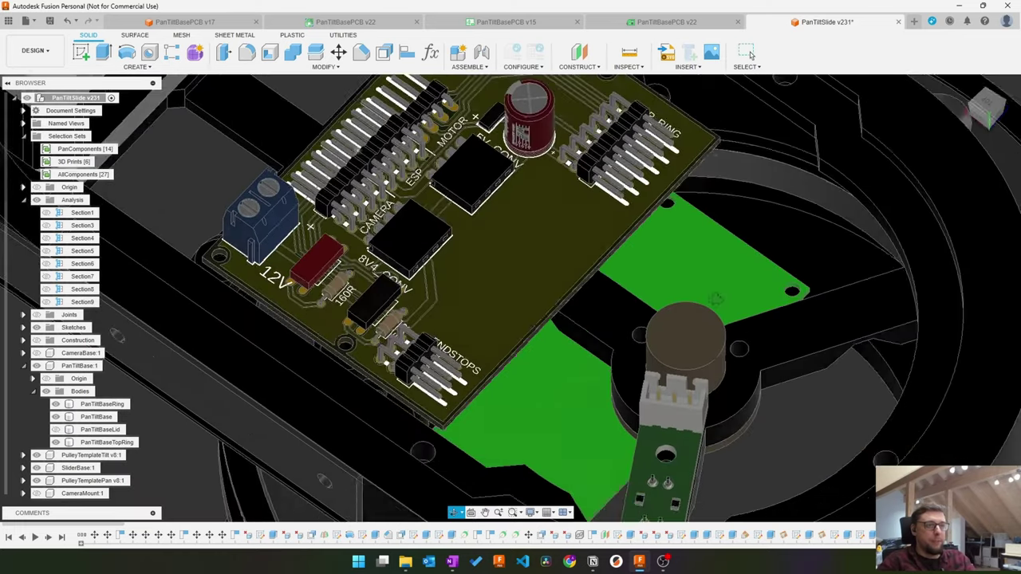
pyautogui.moveTo(524, 214); pyautogui.dragTo(686, 288, button='middle')
pyautogui.scroll(-4, 685, 287)
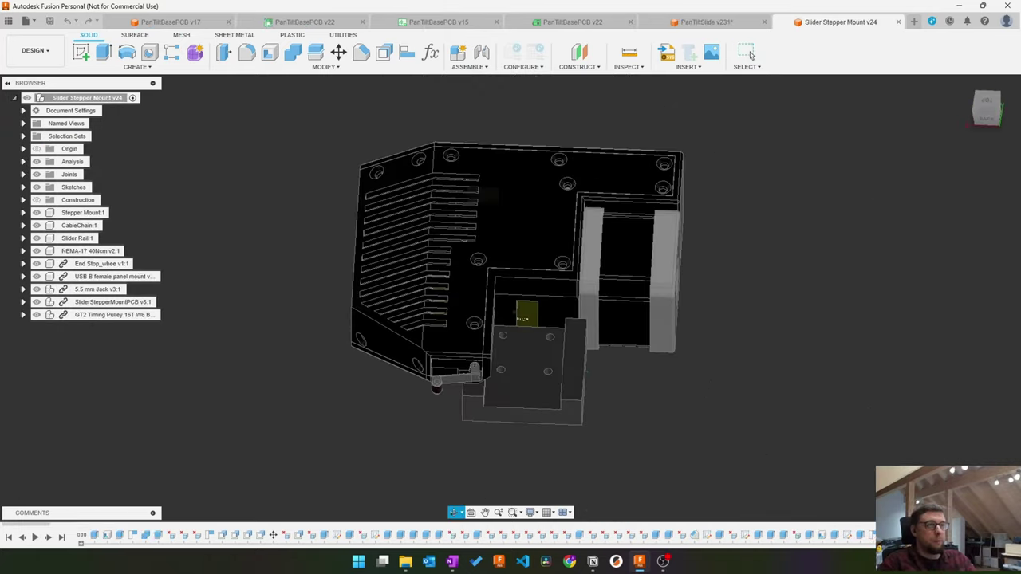
# Step: Examine the endstop switch, the slider rail block and the nearby cable opening in the Slider Stepper Mount design
pyautogui.scroll(3, 636, 336)
pyautogui.scroll(3, 491, 346)
pyautogui.scroll(-2, 520, 331)
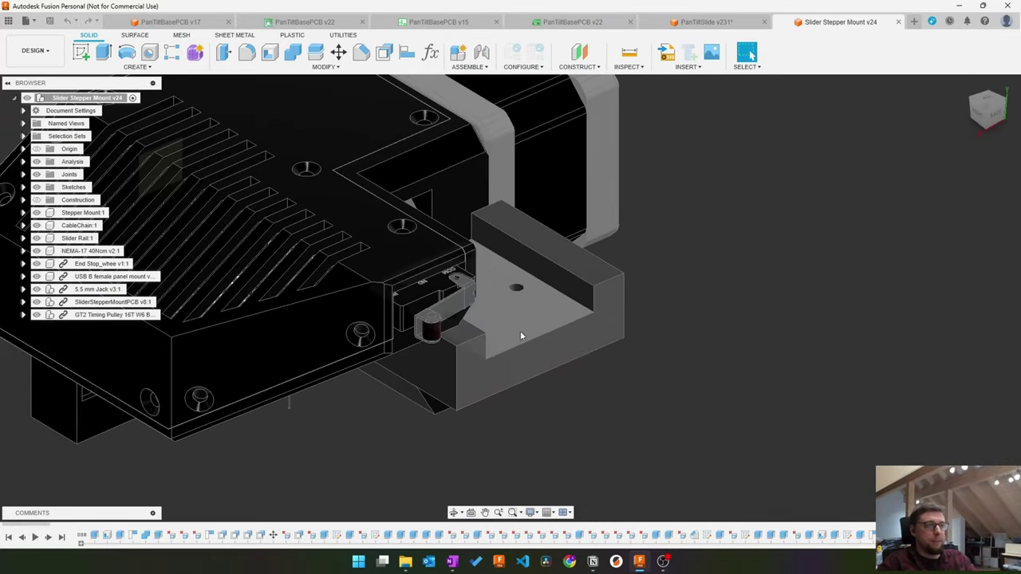
pyautogui.scroll(2, 531, 313)
pyautogui.click(531, 312)
pyautogui.keyDown('shift'); pyautogui.moveTo(532, 312); pyautogui.dragTo(628, 400, button='middle'); pyautogui.keyUp('shift')
pyautogui.click(628, 401)
pyautogui.scroll(3, 549, 254)
pyautogui.moveTo(548, 254)
pyautogui.keyDown('shift'); pyautogui.mouseDown(button='middle')
pyautogui.moveTo(557, 244)
pyautogui.moveTo(560, 276)
pyautogui.moveTo(568, 224)
pyautogui.moveTo(543, 276)
pyautogui.moveTo(553, 300)
pyautogui.moveTo(532, 255)
pyautogui.moveTo(500, 304)
pyautogui.moveTo(554, 253)
pyautogui.mouseUp(button='middle'); pyautogui.keyUp('shift')
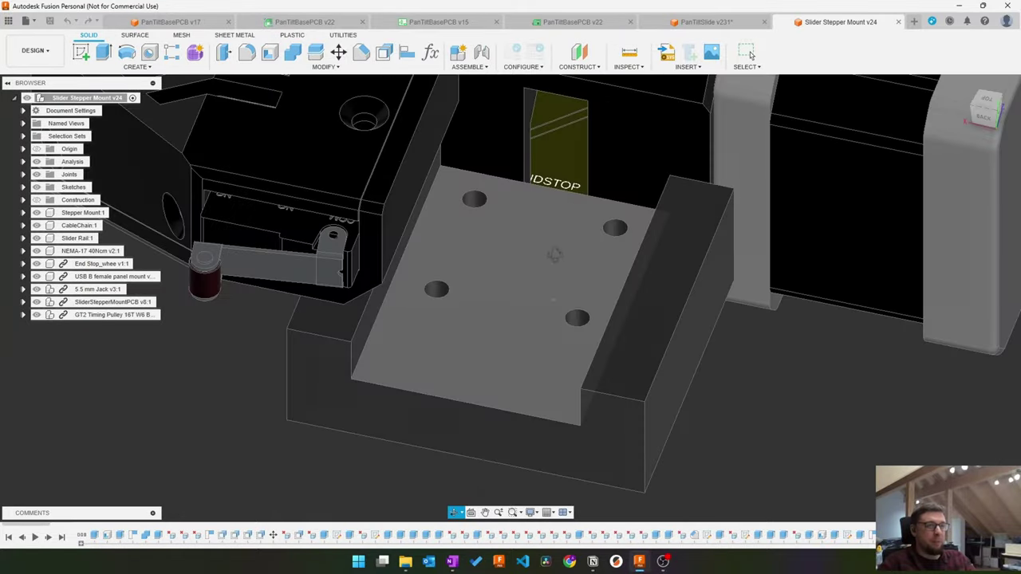
pyautogui.scroll(-7, 482, 249)
pyautogui.scroll(4, 478, 244)
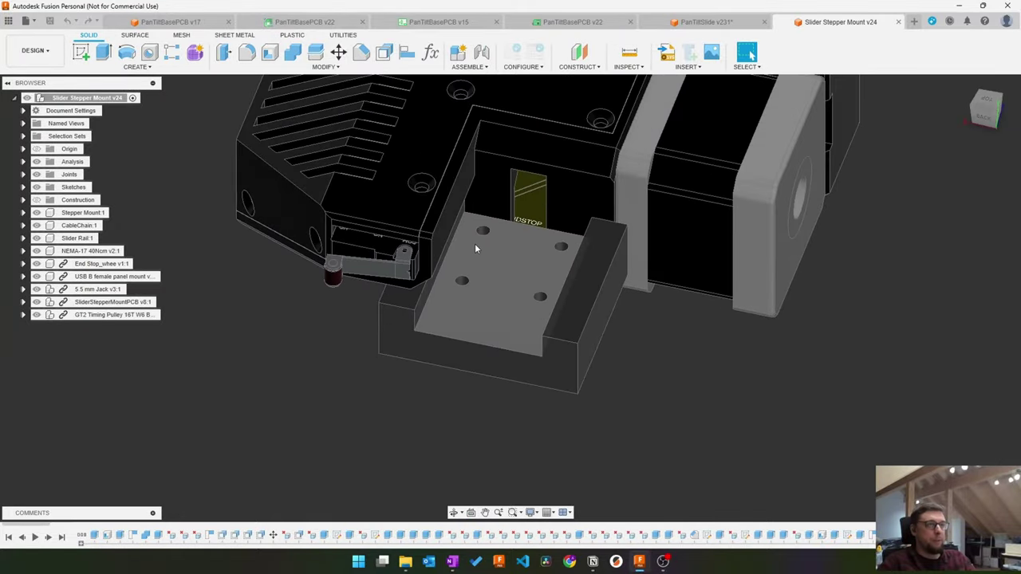
# Step: Inspect the Slider Stepper Mount's lid, stepper motor cutout and the side with the power and USB openings
pyautogui.keyDown('shift'); pyautogui.moveTo(435, 309); pyautogui.dragTo(510, 383, button='middle'); pyautogui.keyUp('shift')
pyautogui.scroll(-5, 321, 284)
pyautogui.scroll(4, 385, 221)
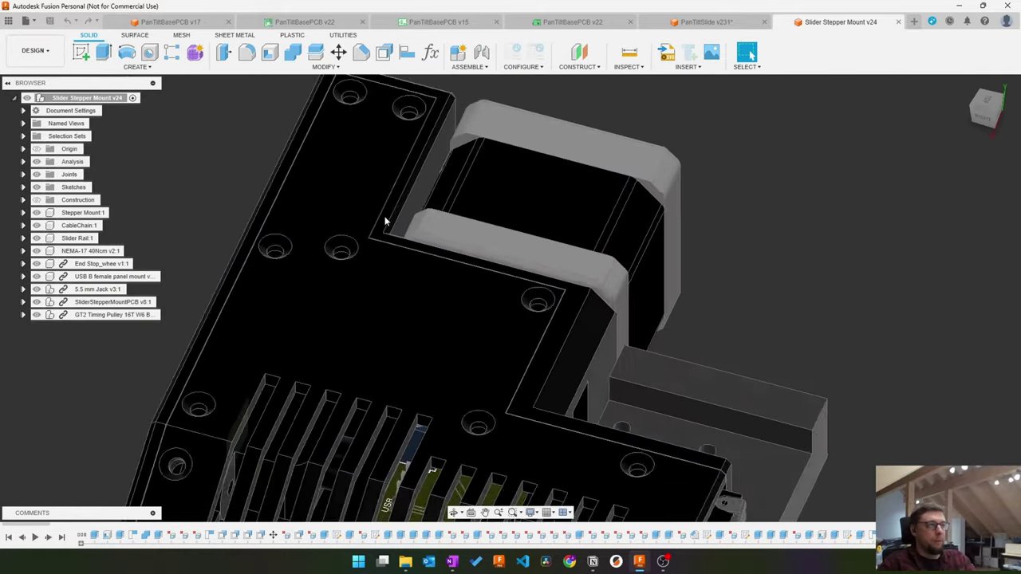
pyautogui.keyDown('shift'); pyautogui.moveTo(385, 221); pyautogui.dragTo(673, 433, button='middle'); pyautogui.keyUp('shift')
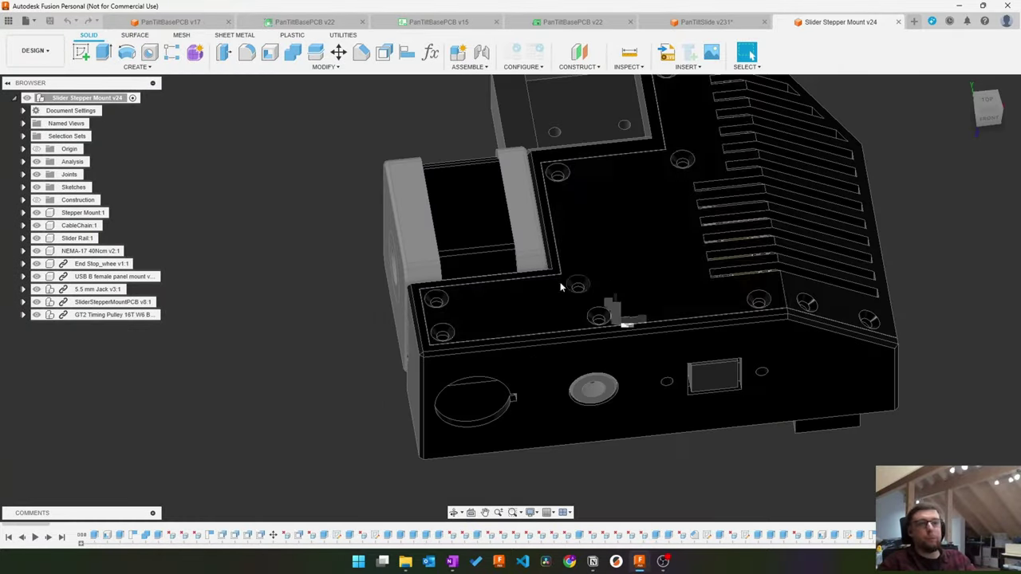
# Step: Examine the Slider Stepper Mount's side wall with the round notched opening, the power jack and the USB cutout
pyautogui.keyDown('shift'); pyautogui.moveTo(524, 250); pyautogui.dragTo(662, 389, button='middle'); pyautogui.keyUp('shift')
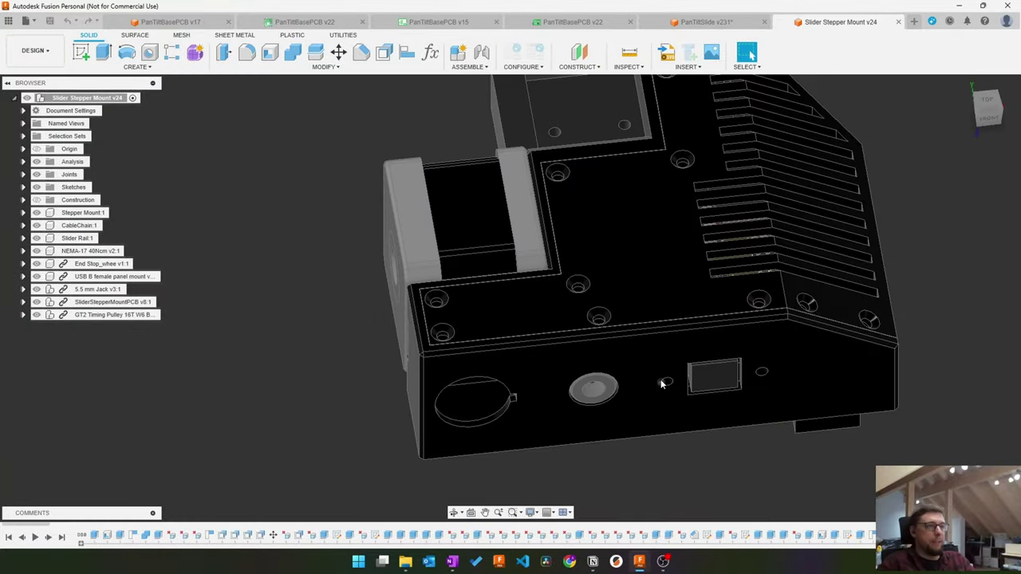
pyautogui.scroll(6, 472, 421)
pyautogui.keyDown('shift'); pyautogui.moveTo(545, 416); pyautogui.dragTo(742, 287, button='middle'); pyautogui.keyUp('shift')
pyautogui.keyDown('shift'); pyautogui.moveTo(758, 320); pyautogui.dragTo(627, 430, button='middle'); pyautogui.keyUp('shift')
pyautogui.scroll(-4, 810, 328)
pyautogui.moveTo(733, 419); pyautogui.dragTo(553, 469, button='middle')
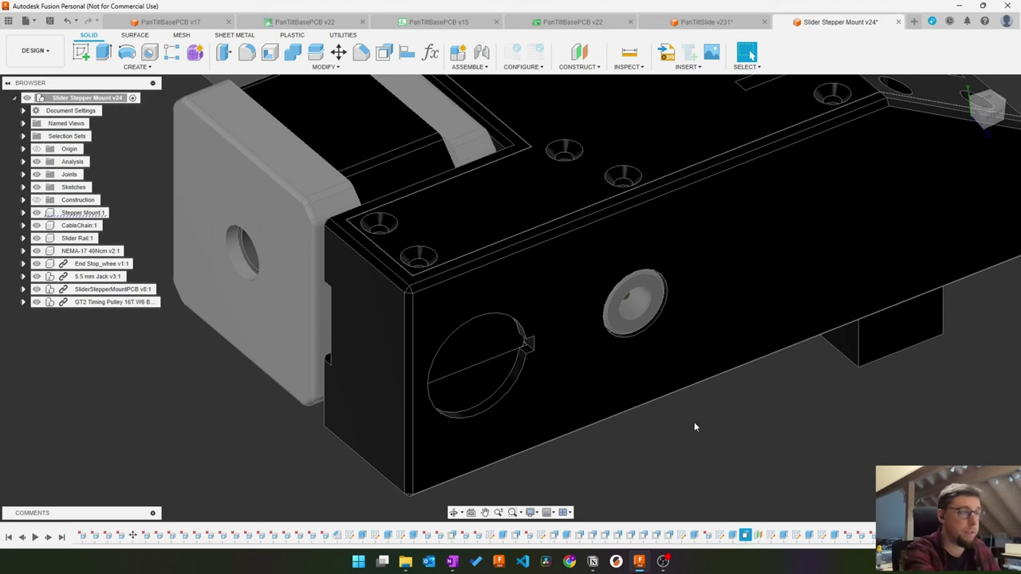
pyautogui.scroll(-5, 558, 287)
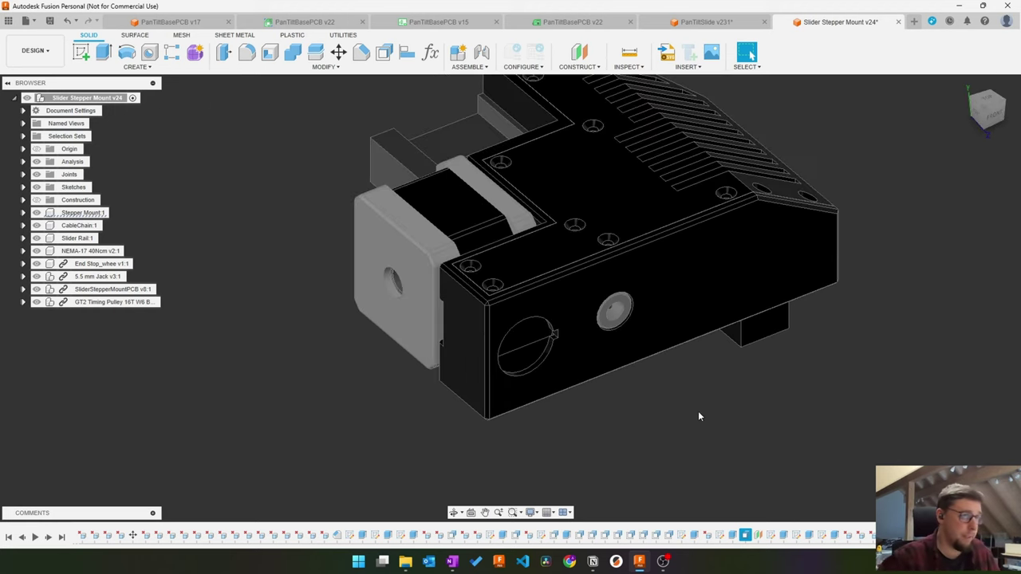
pyautogui.scroll(6, 544, 331)
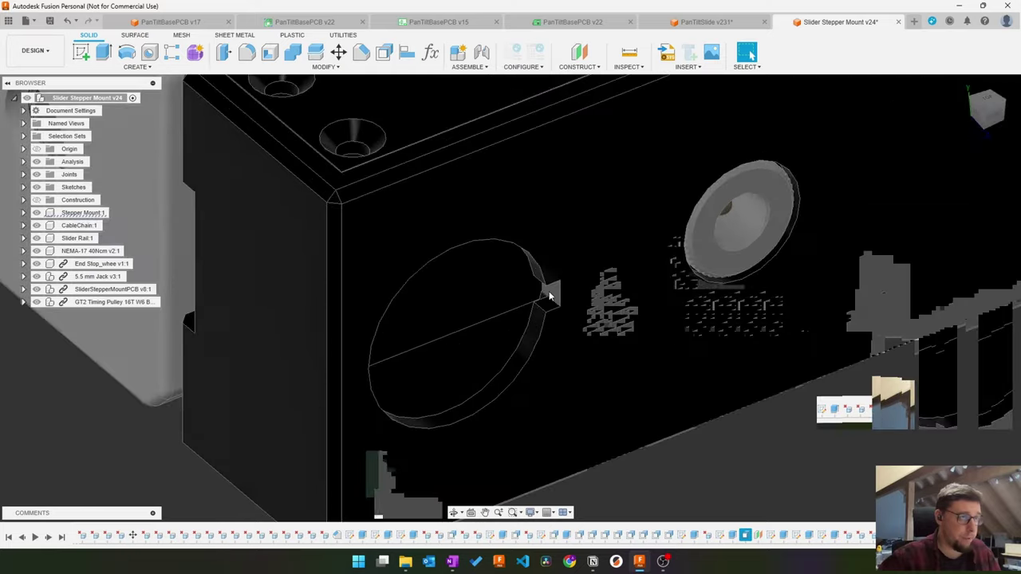
pyautogui.scroll(-3, 746, 246)
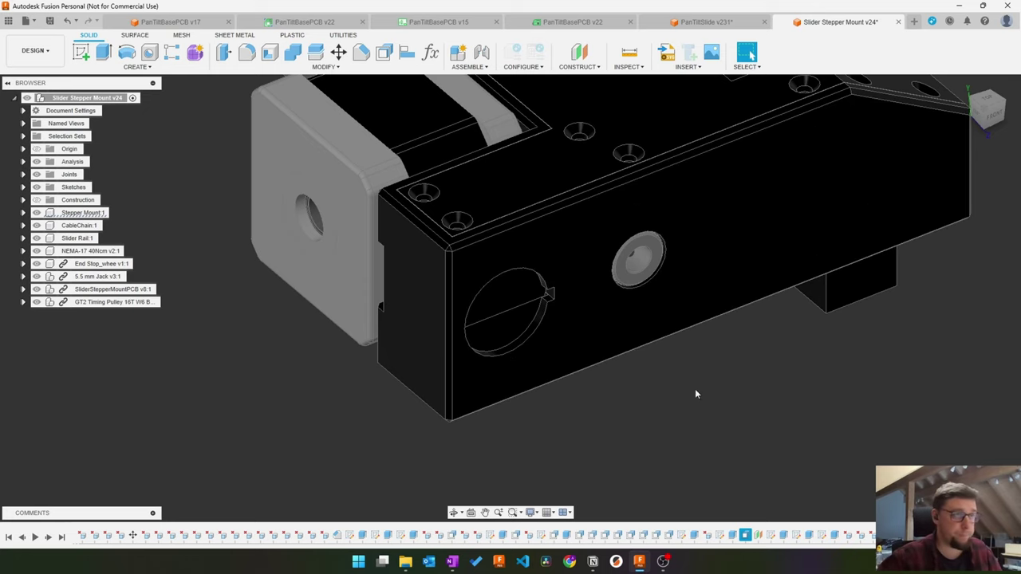
pyautogui.keyDown('shift'); pyautogui.moveTo(731, 256); pyautogui.dragTo(825, 443, button='middle'); pyautogui.keyUp('shift')
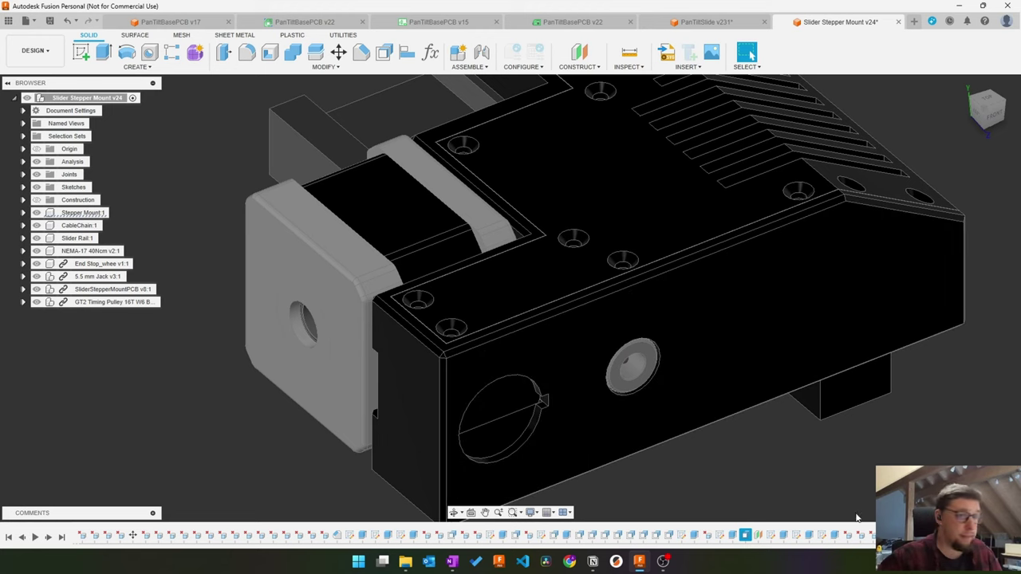
pyautogui.scroll(5, 733, 538)
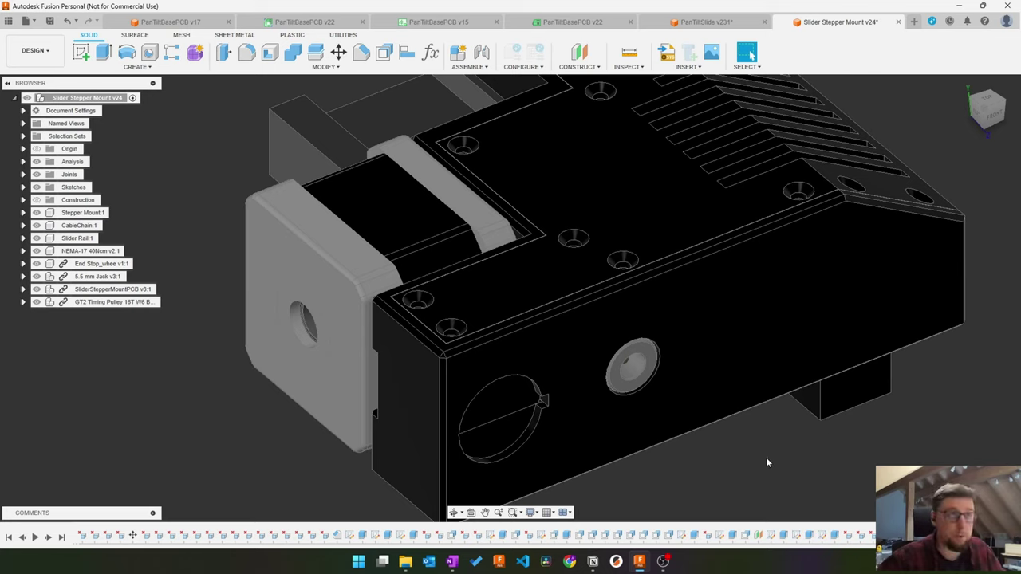
pyautogui.press('m')
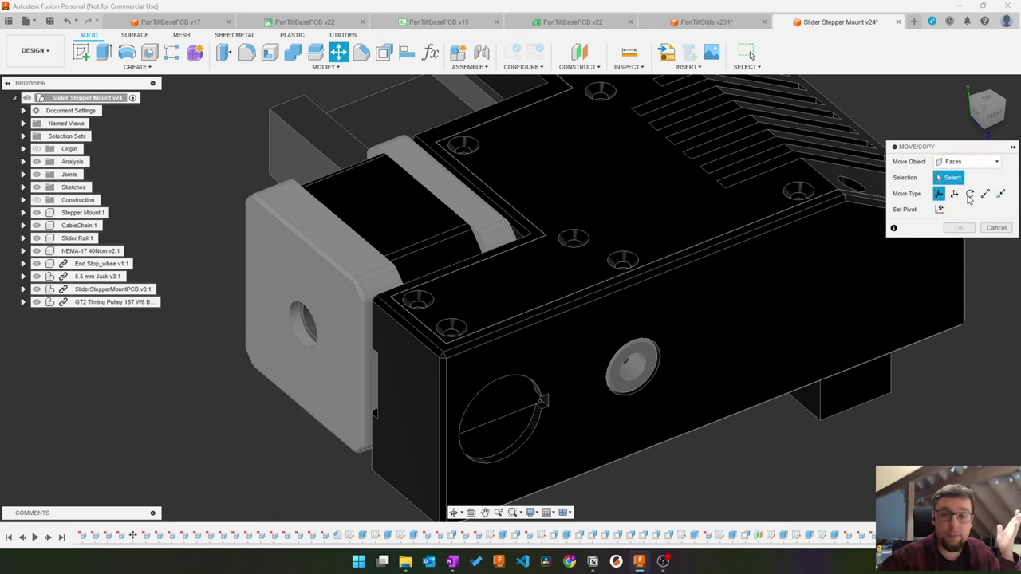
pyautogui.scroll(3, 565, 469)
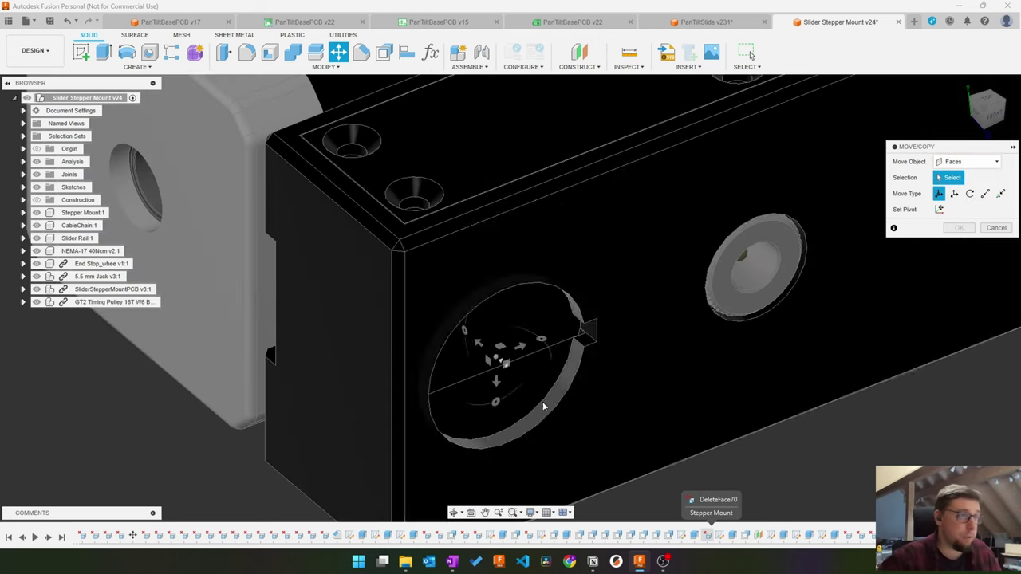
pyautogui.click(572, 369)
pyautogui.scroll(5, 575, 363)
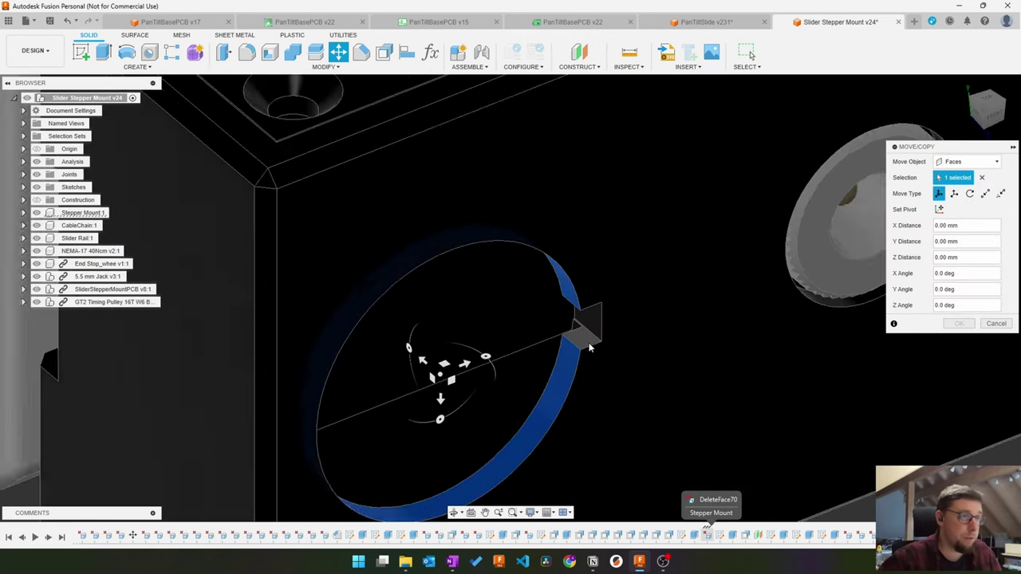
pyautogui.click(599, 317)
pyautogui.keyDown('shift'); pyautogui.moveTo(611, 328); pyautogui.dragTo(591, 307, button='middle'); pyautogui.keyUp('shift')
pyautogui.click(588, 298)
pyautogui.scroll(-4, 688, 314)
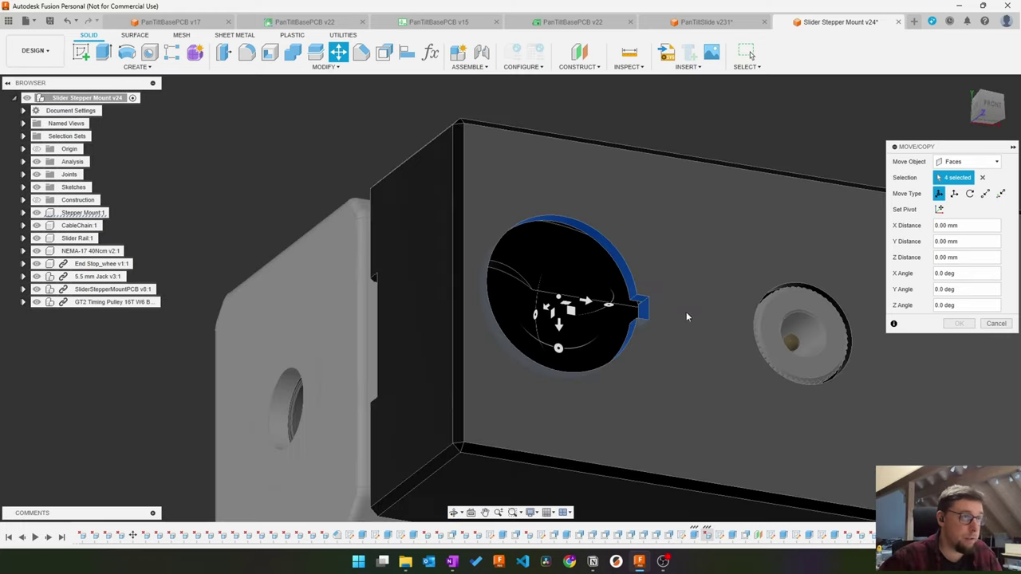
pyautogui.keyDown('shift'); pyautogui.moveTo(687, 317); pyautogui.dragTo(611, 366, button='middle'); pyautogui.keyUp('shift')
pyautogui.keyDown('shift'); pyautogui.moveTo(543, 391); pyautogui.dragTo(618, 406, button='middle'); pyautogui.keyUp('shift')
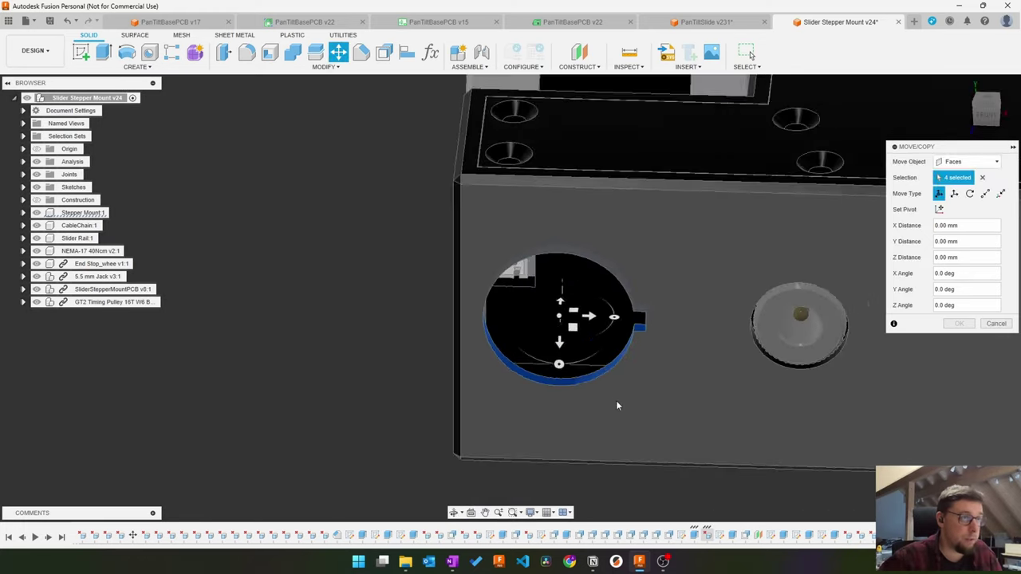
pyautogui.scroll(-4, 617, 406)
pyautogui.moveTo(804, 394); pyautogui.dragTo(694, 398, button='middle')
pyautogui.click(988, 116)
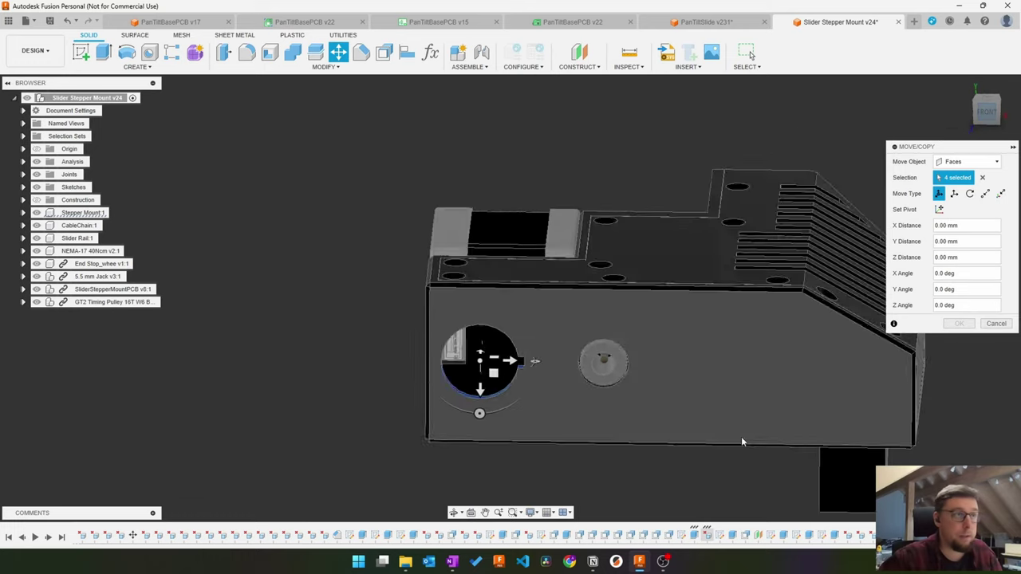
pyautogui.moveTo(513, 356); pyautogui.dragTo(566, 357)
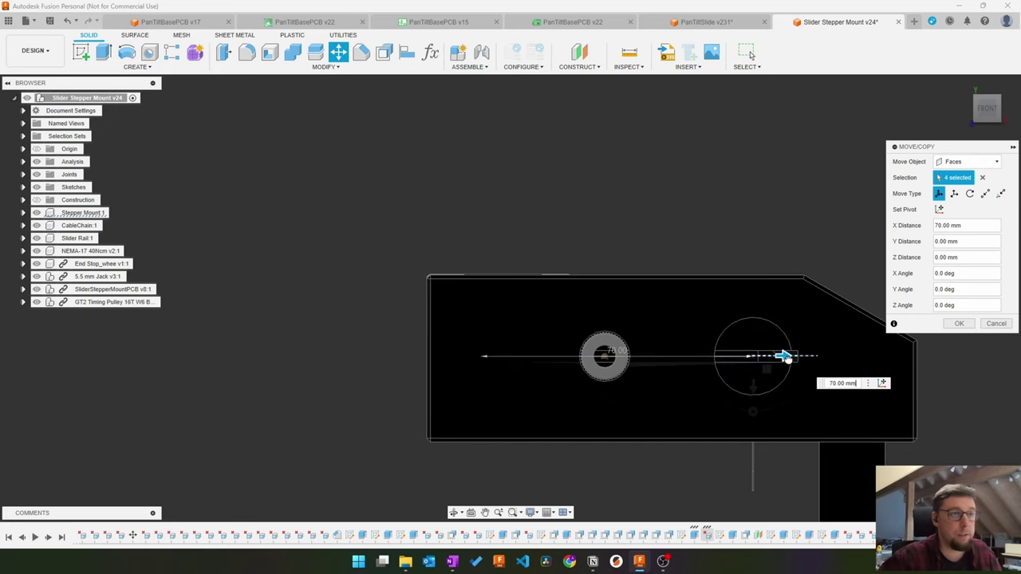
pyautogui.moveTo(785, 357); pyautogui.dragTo(747, 372)
pyautogui.keyDown('shift'); pyautogui.moveTo(854, 356); pyautogui.dragTo(827, 437, button='middle'); pyautogui.keyUp('shift')
pyautogui.scroll(2, 768, 357)
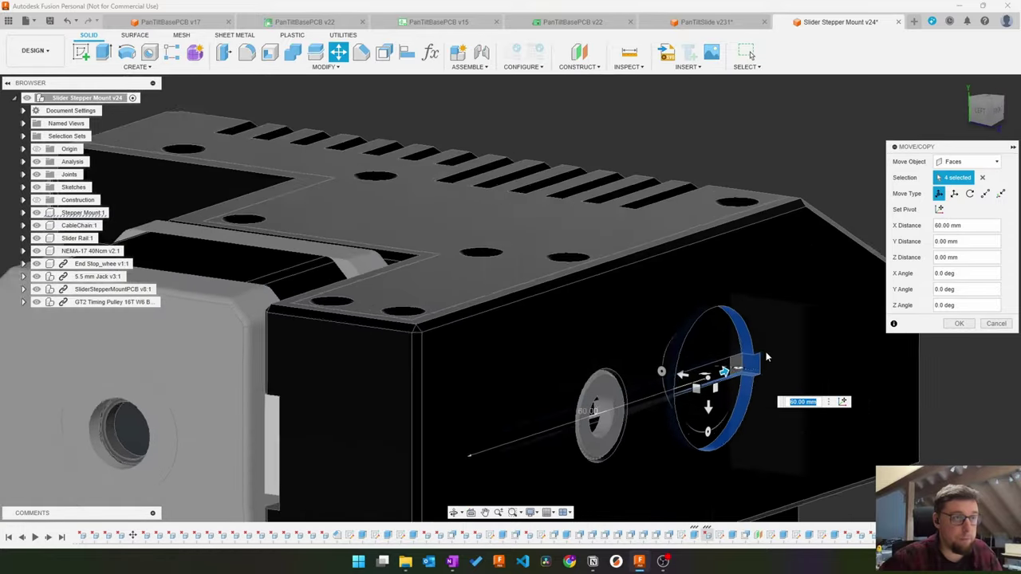
pyautogui.scroll(-4, 768, 356)
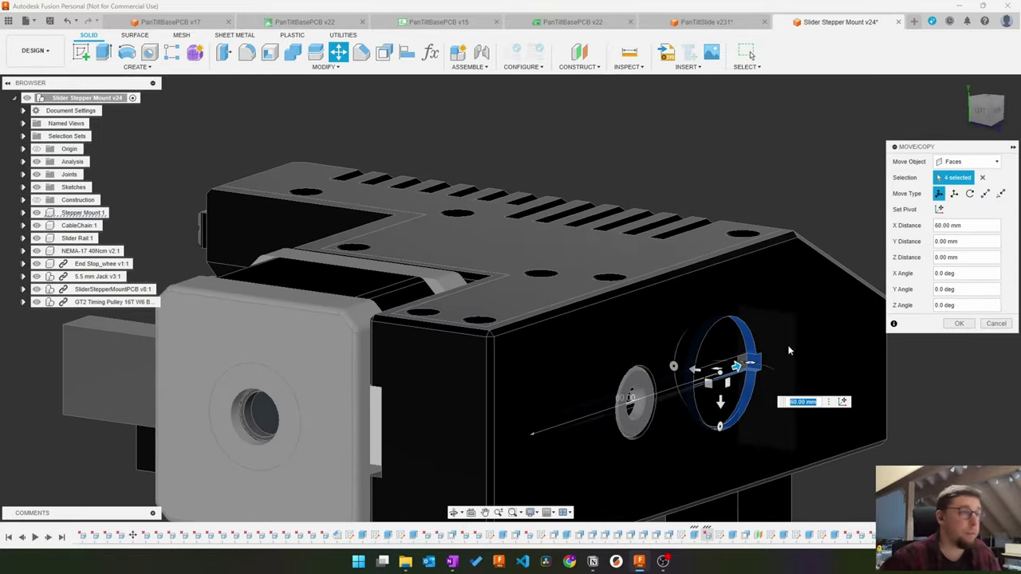
pyautogui.press('Escape')
# Step: Hide the 5.5 mm jack component and view the side wall's openings from inside the housing
pyautogui.keyDown('shift'); pyautogui.moveTo(471, 225); pyautogui.dragTo(726, 251, button='middle'); pyautogui.keyUp('shift')
pyautogui.scroll(4, 725, 264)
pyautogui.moveTo(703, 319)
pyautogui.keyDown('shift'); pyautogui.mouseDown(button='middle')
pyautogui.moveTo(684, 353)
pyautogui.moveTo(714, 332)
pyautogui.mouseUp(button='middle'); pyautogui.keyUp('shift')
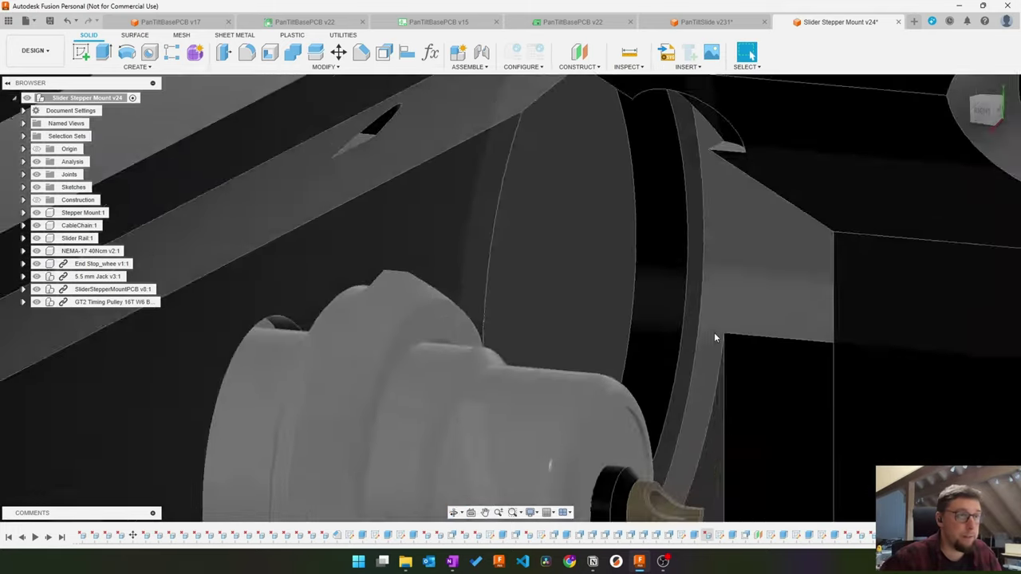
pyautogui.scroll(-4, 714, 332)
pyautogui.click(37, 277)
pyautogui.keyDown('shift'); pyautogui.moveTo(375, 279); pyautogui.dragTo(557, 253, button='middle'); pyautogui.keyUp('shift')
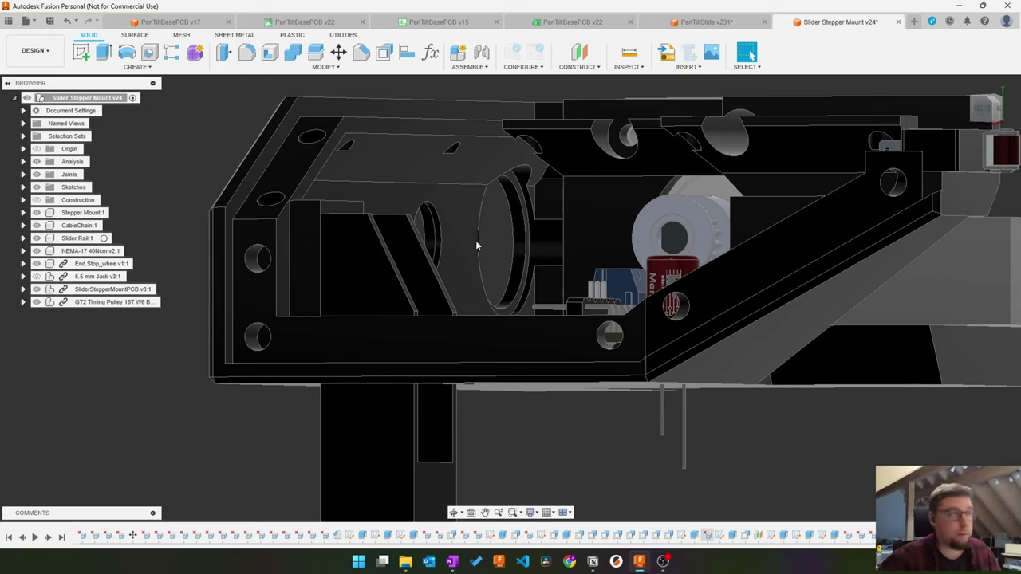
# Step: Examine the faces of the round notched opening and the surrounding wall from the front of the mount
pyautogui.scroll(-5, 476, 240)
pyautogui.keyDown('shift'); pyautogui.moveTo(476, 240); pyautogui.dragTo(592, 331, button='middle'); pyautogui.keyUp('shift')
pyautogui.scroll(3, 541, 200)
pyautogui.scroll(3, 556, 172)
pyautogui.click(535, 301)
pyautogui.scroll(-4, 530, 295)
pyautogui.click(519, 316)
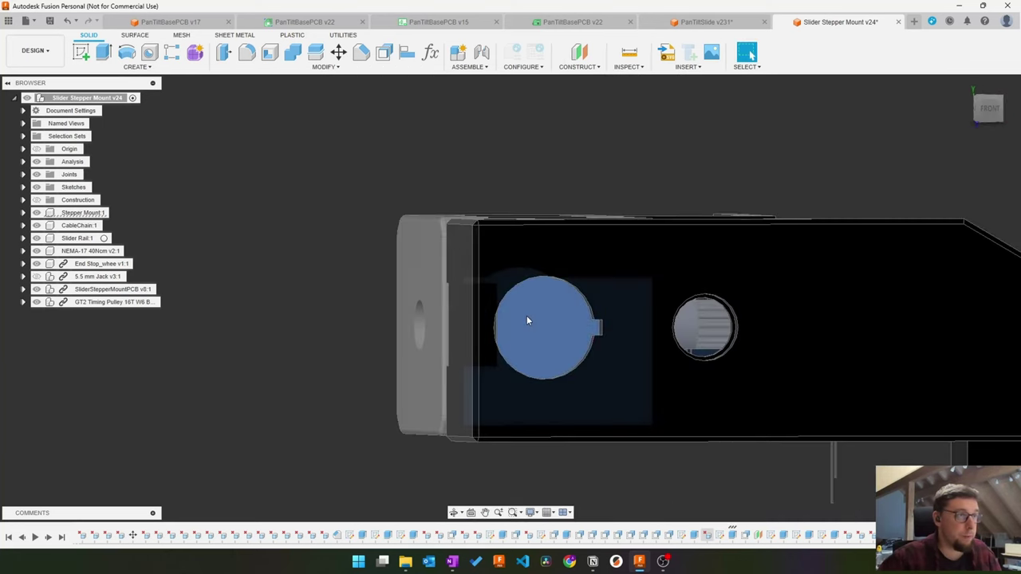
pyautogui.click(352, 303)
# Step: Move the six faces of the round notched opening 55 mm along X, past the jack hole
pyautogui.press('m')
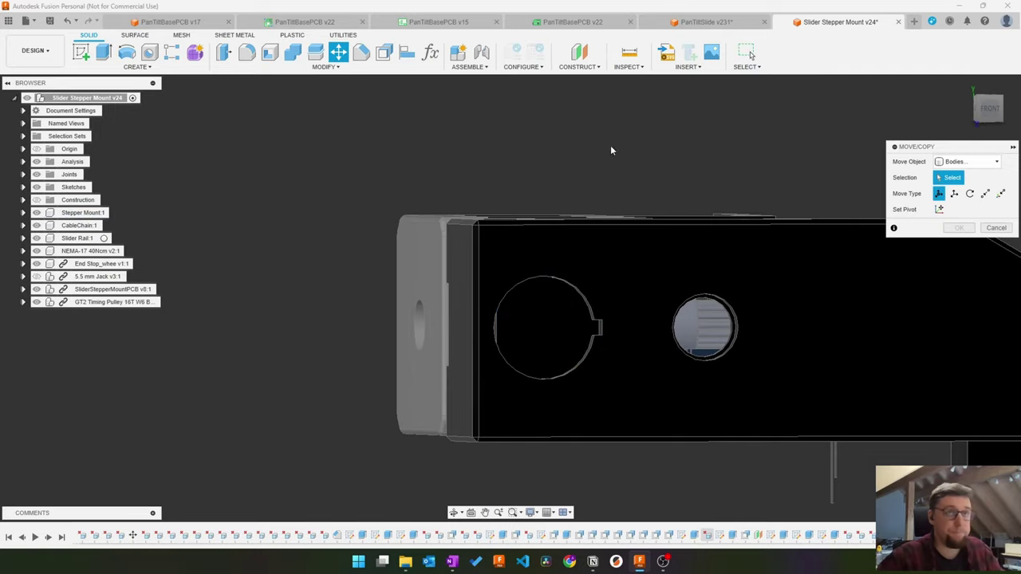
pyautogui.click(967, 162)
pyautogui.click(953, 192)
pyautogui.scroll(5, 608, 315)
pyautogui.keyDown('shift'); pyautogui.moveTo(609, 317); pyautogui.dragTo(638, 319, button='middle'); pyautogui.keyUp('shift')
pyautogui.click(571, 303)
pyautogui.click(588, 339)
pyautogui.moveTo(596, 282)
pyautogui.keyDown('shift'); pyautogui.mouseDown(button='middle')
pyautogui.moveTo(598, 323)
pyautogui.moveTo(683, 311)
pyautogui.moveTo(687, 299)
pyautogui.moveTo(596, 264)
pyautogui.mouseUp(button='middle'); pyautogui.keyUp('shift')
pyautogui.scroll(-3, 598, 323)
pyautogui.scroll(-3, 687, 299)
pyautogui.moveTo(605, 279); pyautogui.dragTo(898, 372)
pyautogui.moveTo(813, 371); pyautogui.dragTo(517, 416, button='middle')
pyautogui.moveTo(682, 395); pyautogui.dragTo(654, 316, button='middle')
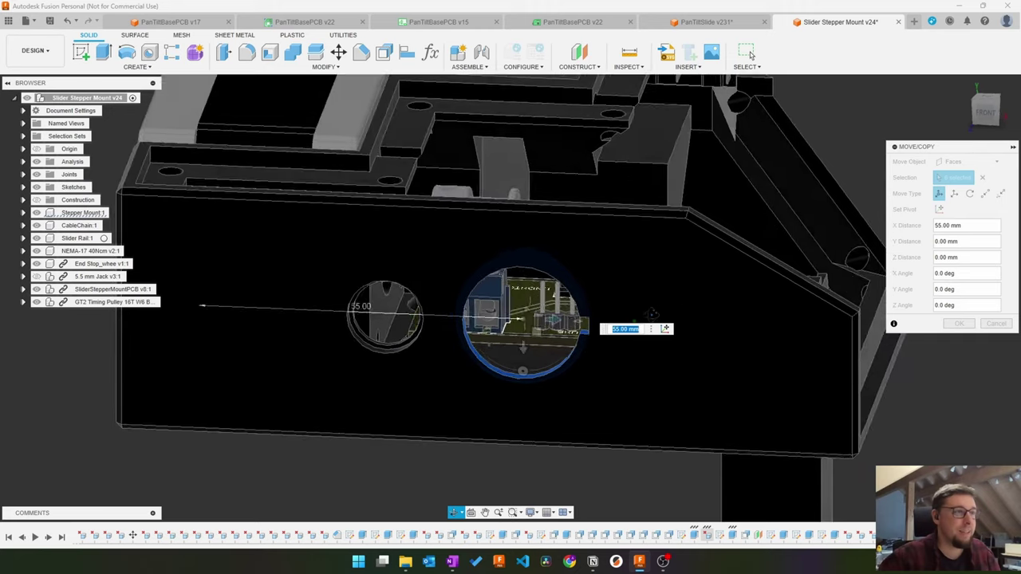
# Step: Adjust the notched opening's X distance to 65 mm against the PCB inside and apply the move
pyautogui.click(989, 113)
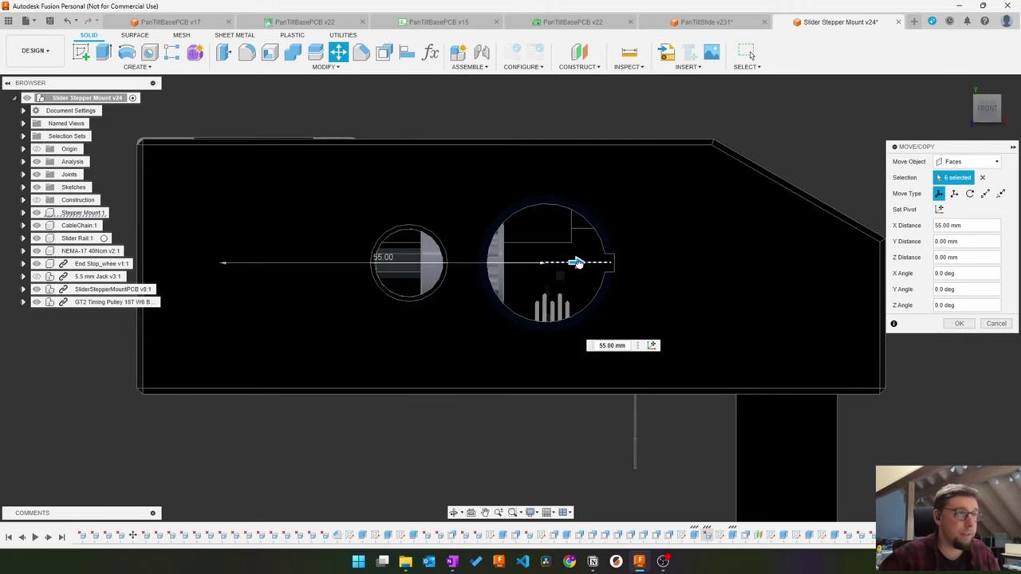
pyautogui.moveTo(577, 262); pyautogui.dragTo(666, 264)
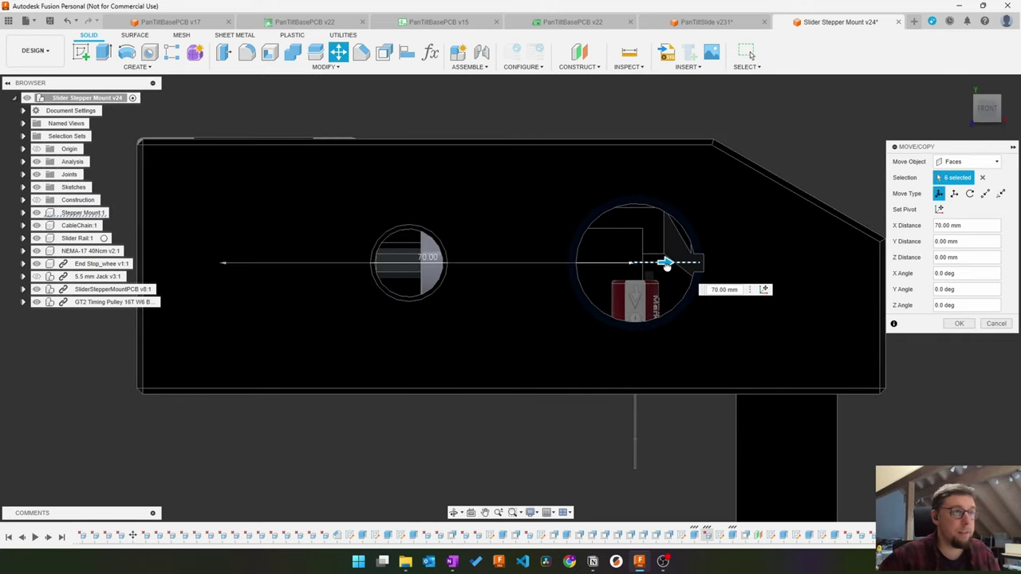
pyautogui.keyDown('shift'); pyautogui.moveTo(689, 228); pyautogui.dragTo(668, 163, button='middle'); pyautogui.keyUp('shift')
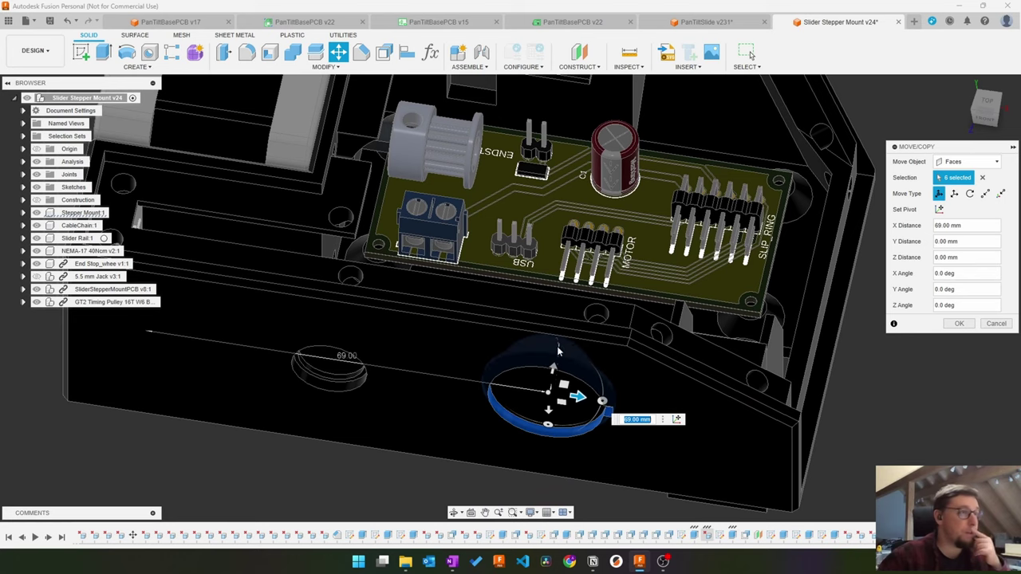
pyautogui.keyDown('shift'); pyautogui.moveTo(557, 339); pyautogui.dragTo(587, 275, button='middle'); pyautogui.keyUp('shift')
pyautogui.moveTo(589, 266); pyautogui.dragTo(566, 266)
pyautogui.keyDown('shift'); pyautogui.moveTo(615, 235); pyautogui.dragTo(429, 298, button='middle'); pyautogui.keyUp('shift')
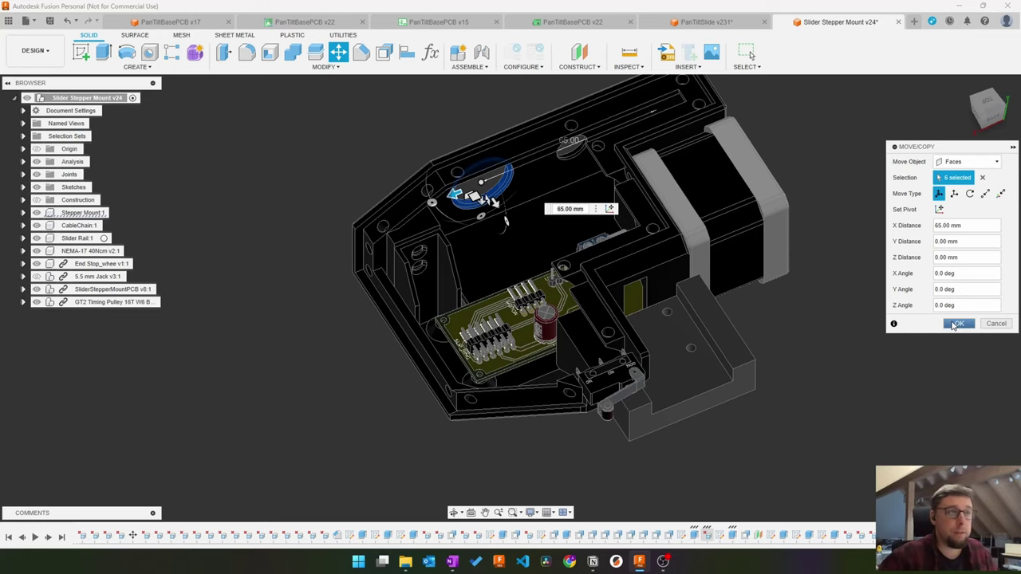
pyautogui.click(953, 325)
# Step: Inspect the USB and MOTOR headers on the slider mount's PCB up close
pyautogui.scroll(3, 588, 162)
pyautogui.scroll(-3, 589, 162)
pyautogui.keyDown('shift'); pyautogui.moveTo(589, 162); pyautogui.dragTo(630, 200, button='middle'); pyautogui.keyUp('shift')
pyautogui.scroll(6, 524, 301)
pyautogui.scroll(-1, 432, 233)
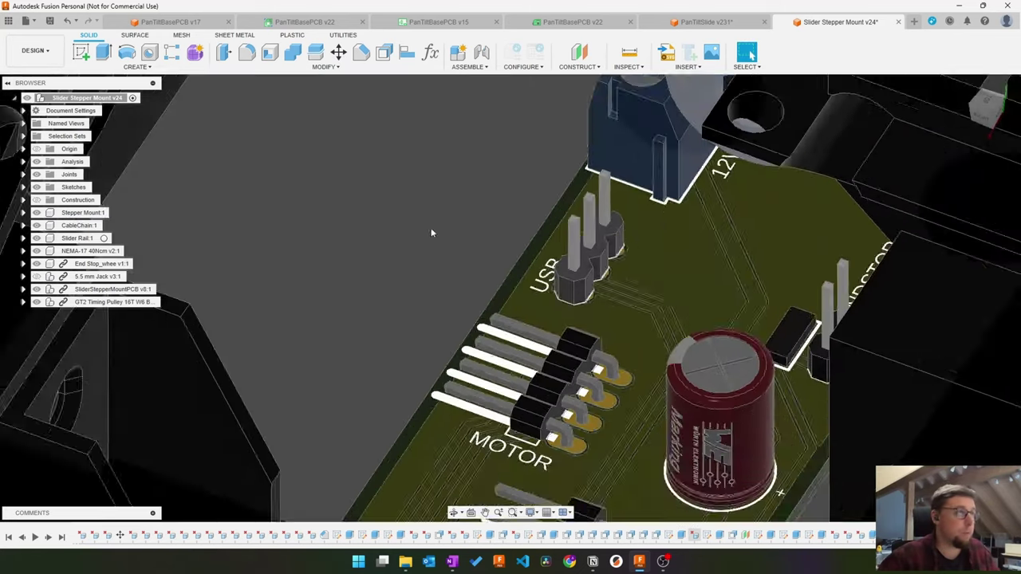
pyautogui.scroll(-3, 431, 233)
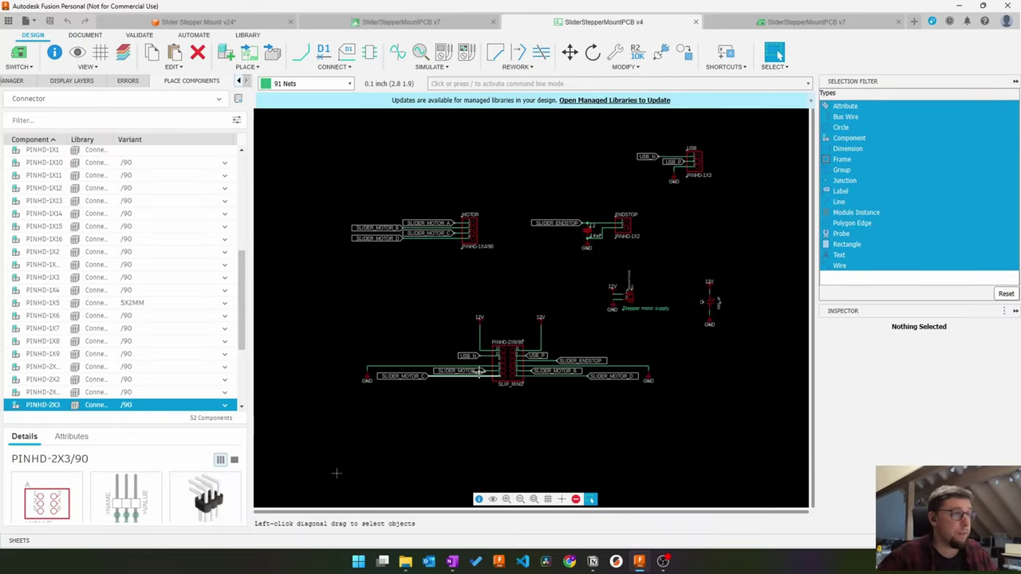
# Step: Delete the USB_N and USB_P connections from pins 10 and 9 of the SLIP_RING header in the SliderStepperMountPCB schematic
pyautogui.scroll(5, 481, 372)
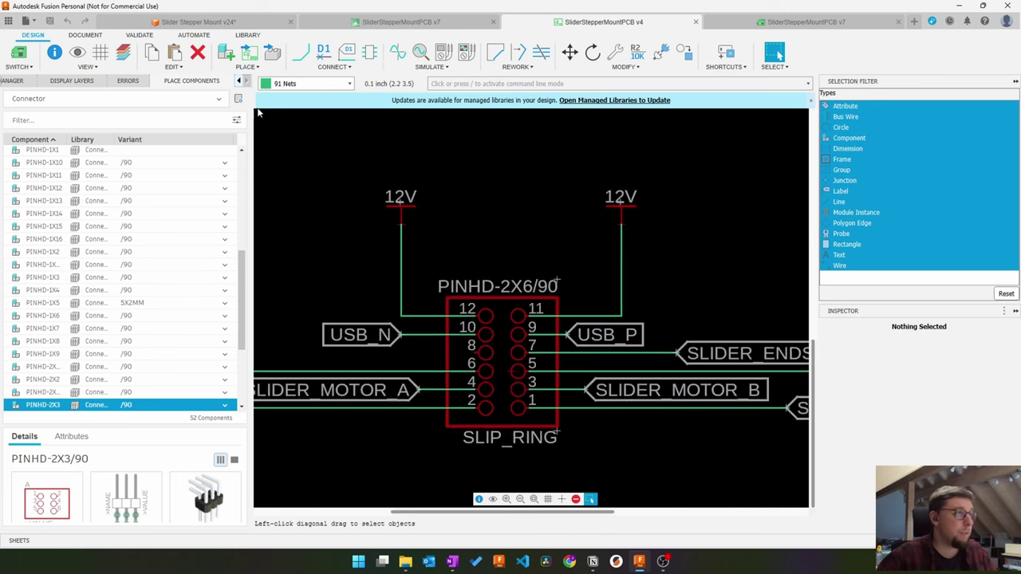
pyautogui.scroll(3, 427, 309)
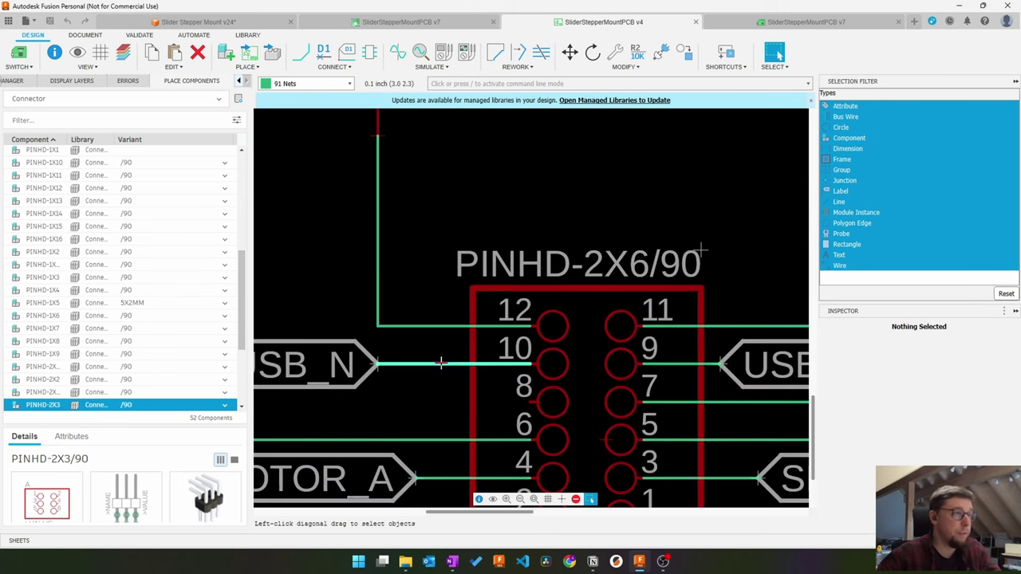
pyautogui.click(441, 363)
pyautogui.press('Delete')
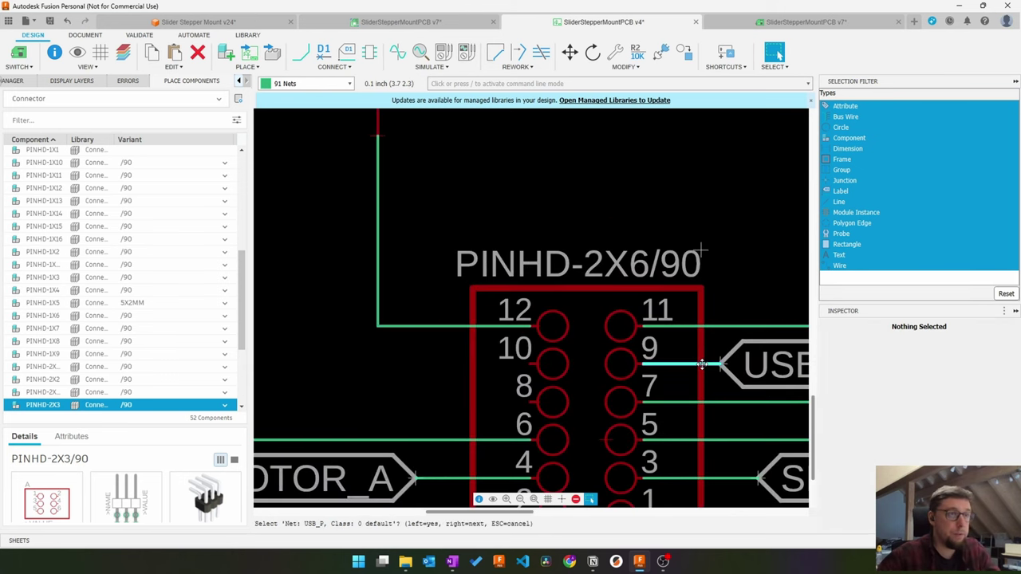
pyautogui.scroll(-4, 701, 365)
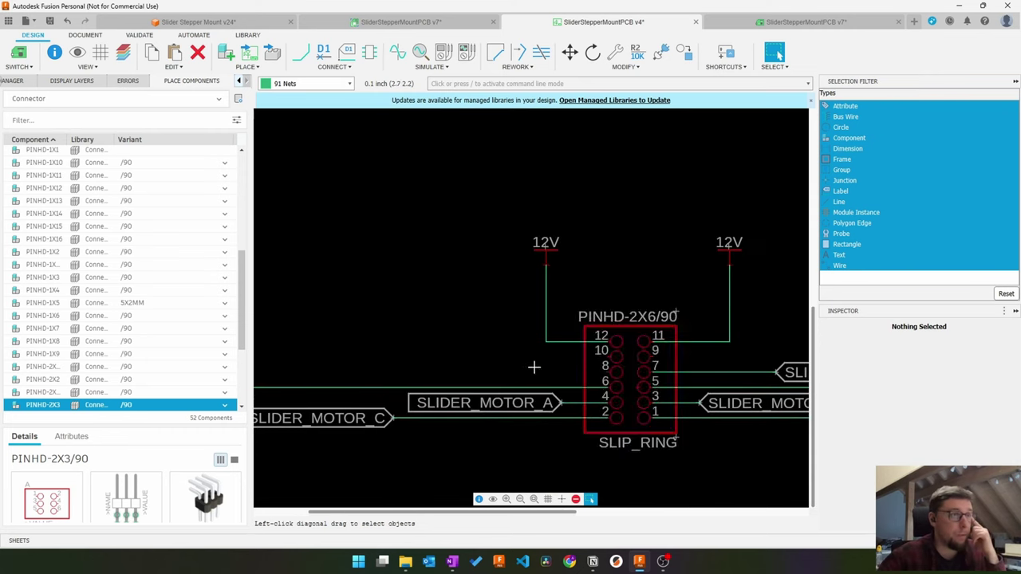
pyautogui.scroll(-5, 486, 358)
pyautogui.scroll(3, 712, 238)
pyautogui.press('Delete')
pyautogui.moveTo(591, 340); pyautogui.dragTo(737, 294, button='middle')
# Step: Open the PanTiltBasePCB design and examine the pin wiring of the SLIP_RING header in its schematic
pyautogui.click(8, 21)
pyautogui.doubleClick(101, 256)
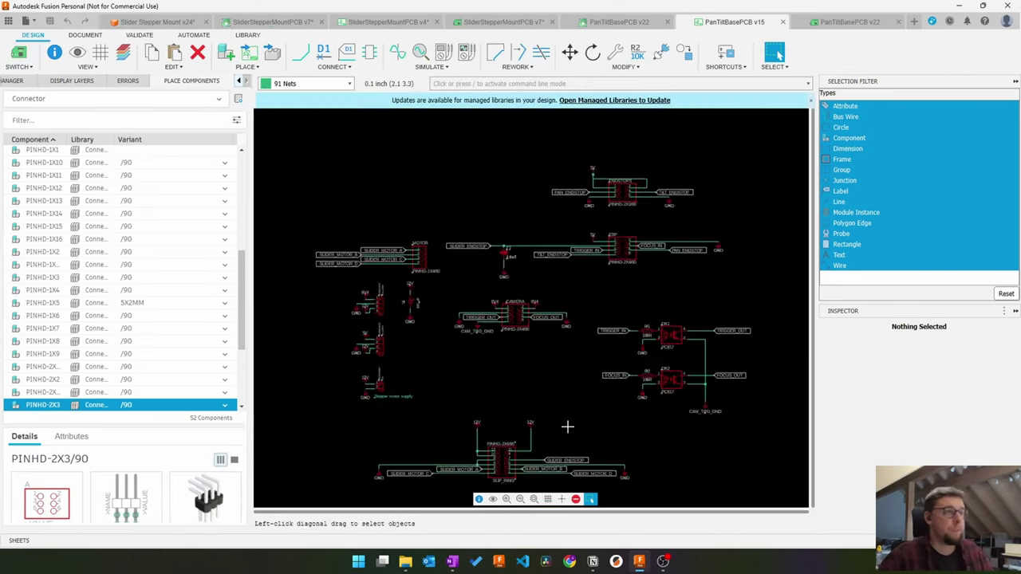
pyautogui.scroll(5, 504, 451)
pyautogui.moveTo(504, 449); pyautogui.dragTo(631, 246, button='middle')
pyautogui.moveTo(598, 175); pyautogui.dragTo(523, 205, button='middle')
pyautogui.scroll(-2, 524, 206)
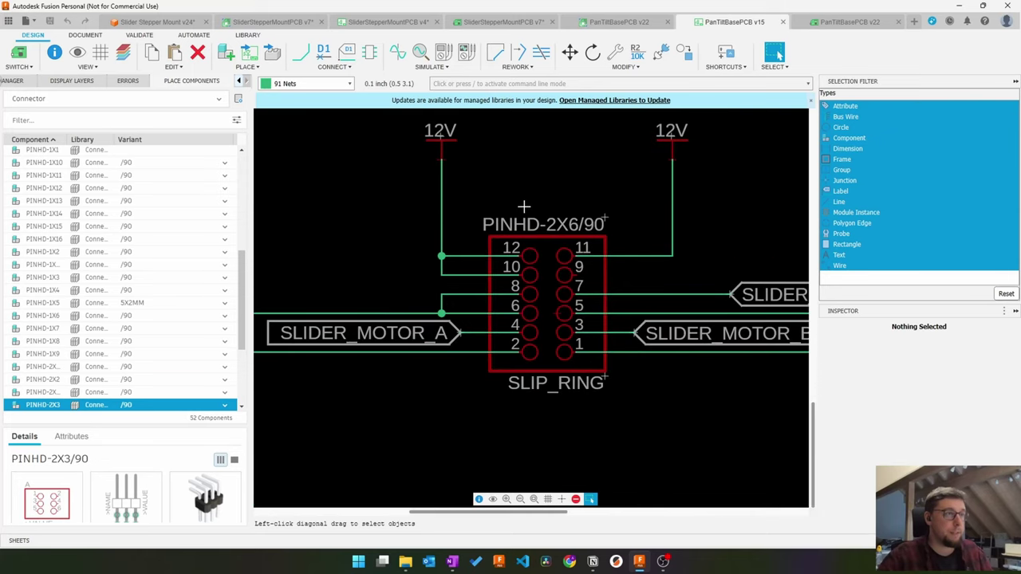
pyautogui.moveTo(490, 325); pyautogui.dragTo(557, 279, button='middle')
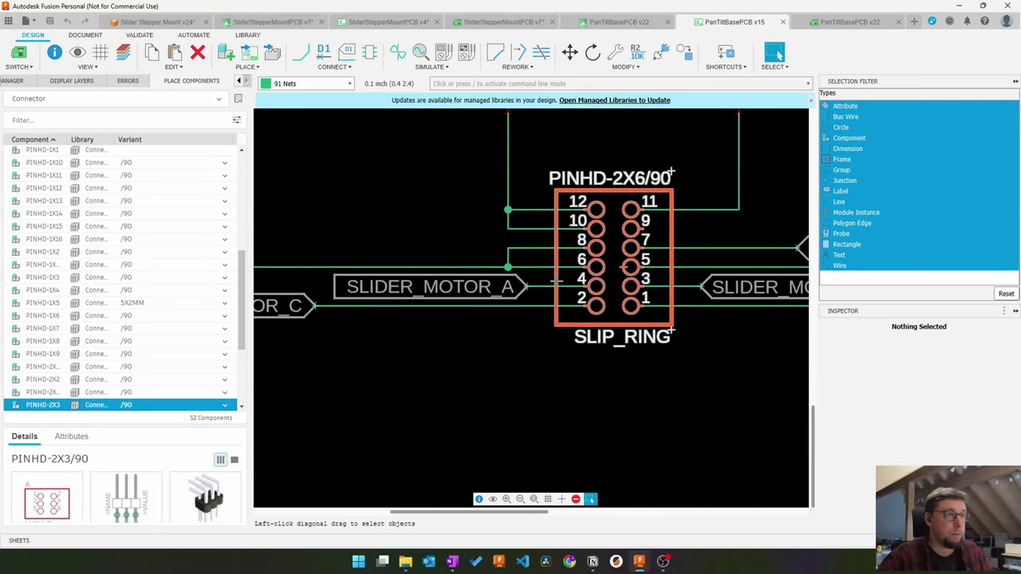
pyautogui.scroll(-3, 557, 279)
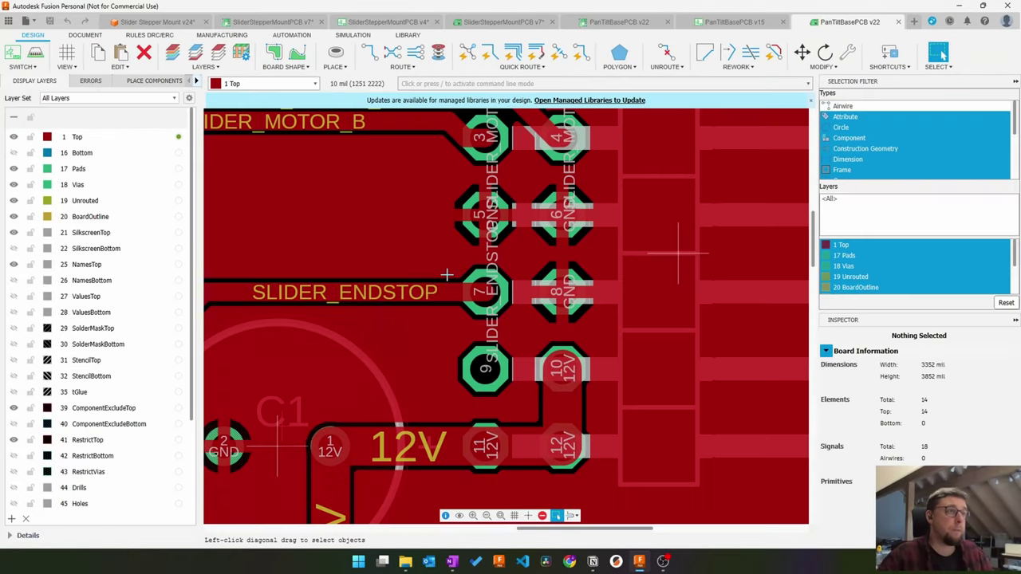
# Step: Examine the SLIP_RING header's pin assignments and the slider motor and endstop traces in the PanTiltBasePCB layout
pyautogui.scroll(-2, 447, 274)
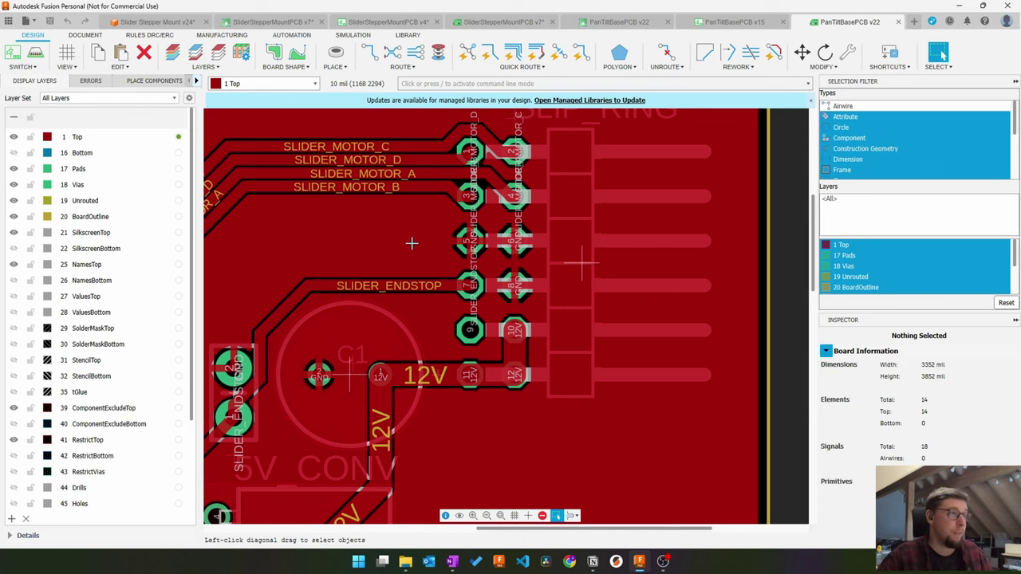
pyautogui.scroll(3, 412, 243)
pyautogui.scroll(-2, 389, 323)
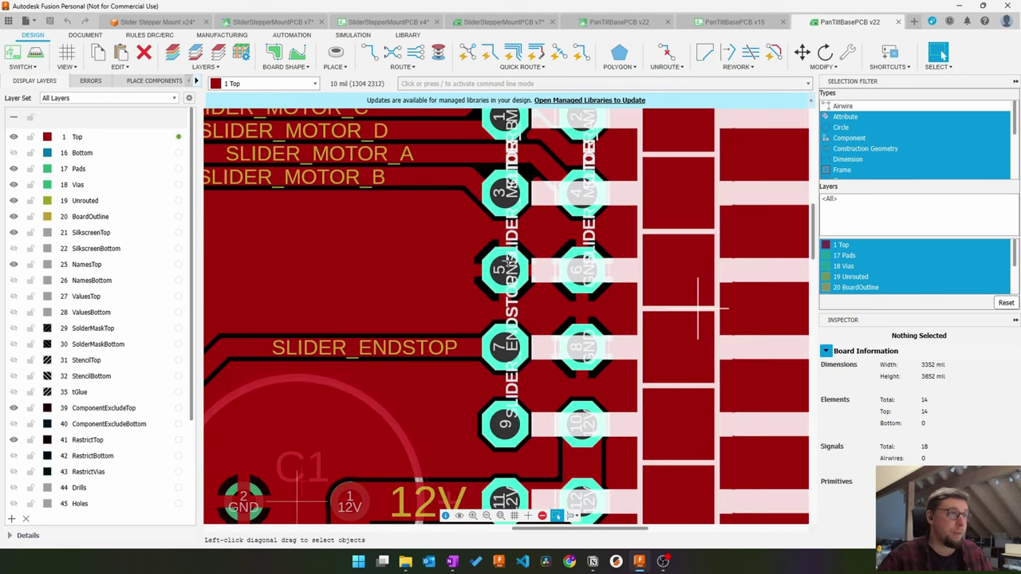
pyautogui.scroll(3, 492, 292)
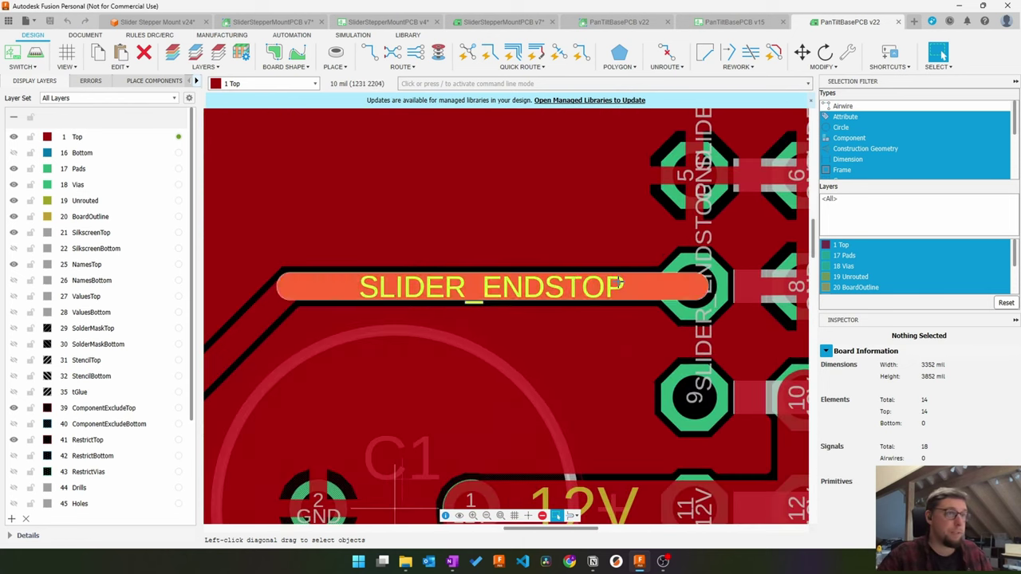
pyautogui.moveTo(678, 266); pyautogui.dragTo(501, 324, button='middle')
pyautogui.scroll(-2, 543, 279)
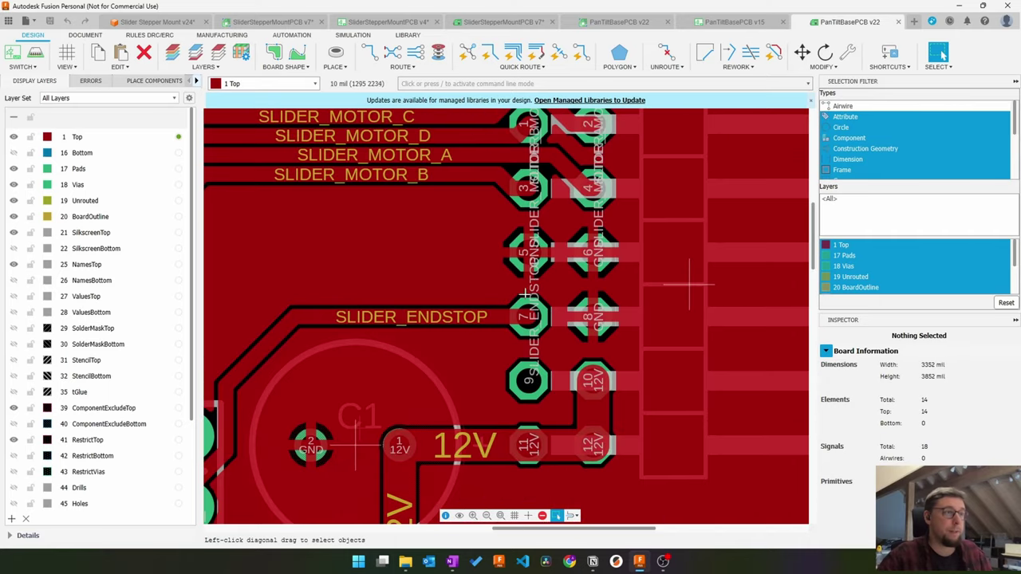
pyautogui.moveTo(411, 209); pyautogui.dragTo(396, 320, button='middle')
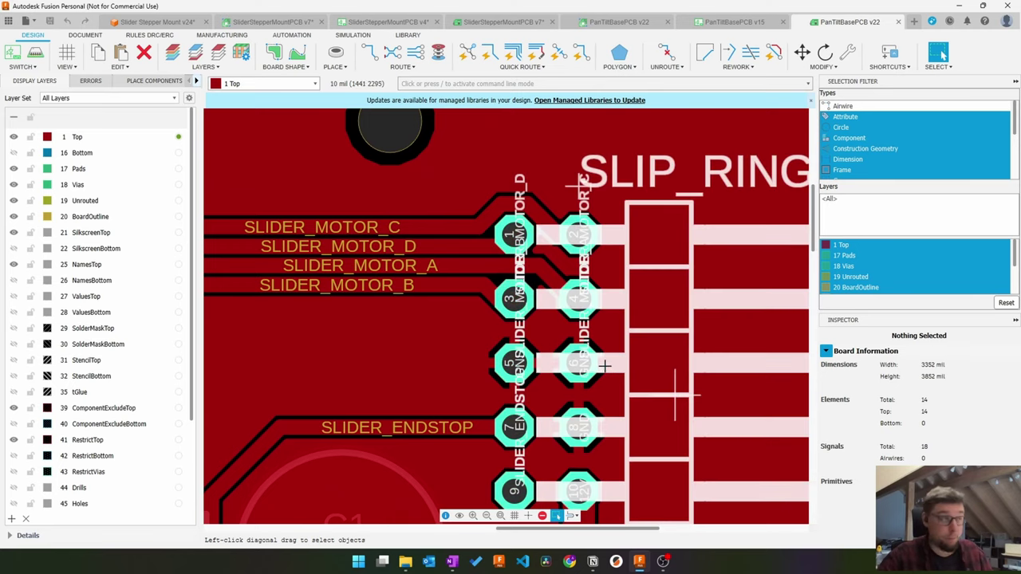
# Step: Connect pin 10 of the SLIP_RING header to the 12V net in the SliderStepperMountPCB schematic and return to the board layout
pyautogui.click(668, 22)
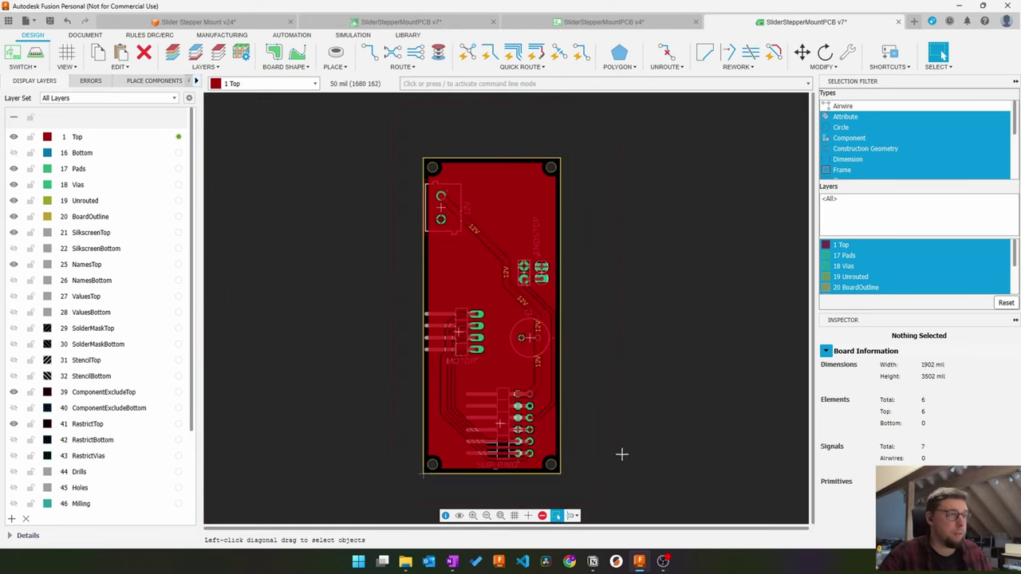
pyautogui.click(604, 22)
pyautogui.scroll(2, 544, 371)
pyautogui.click(300, 53)
pyautogui.click(488, 319)
pyautogui.click(406, 296)
pyautogui.scroll(-4, 766, 272)
pyautogui.click(659, 298)
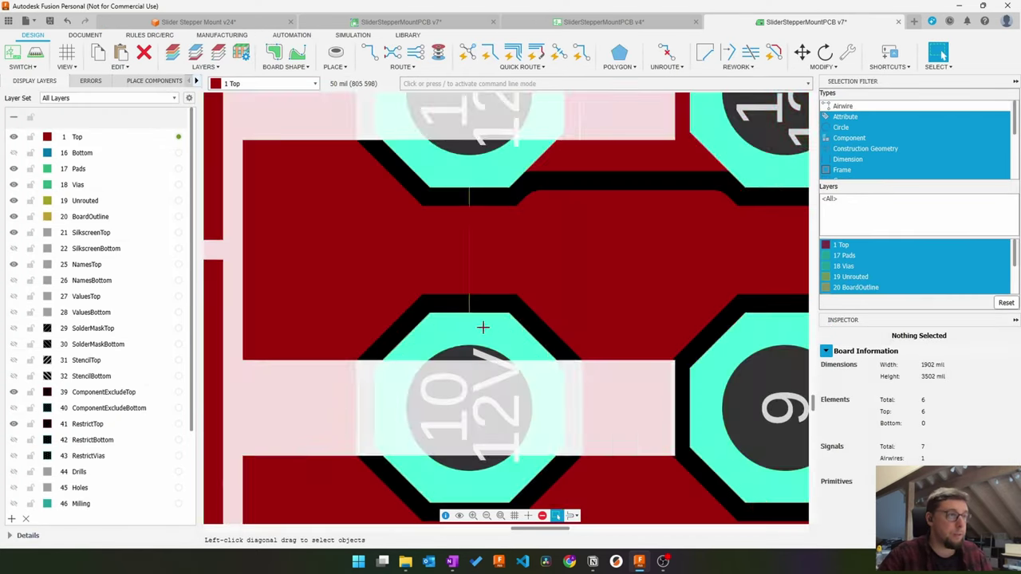
# Step: Route a 50 mil 12V trace on the Top layer between pins 12 and 10 of the SLIP_RING header
pyautogui.click(368, 53)
pyautogui.click(469, 120)
pyautogui.click(469, 409)
pyautogui.scroll(-4, 470, 383)
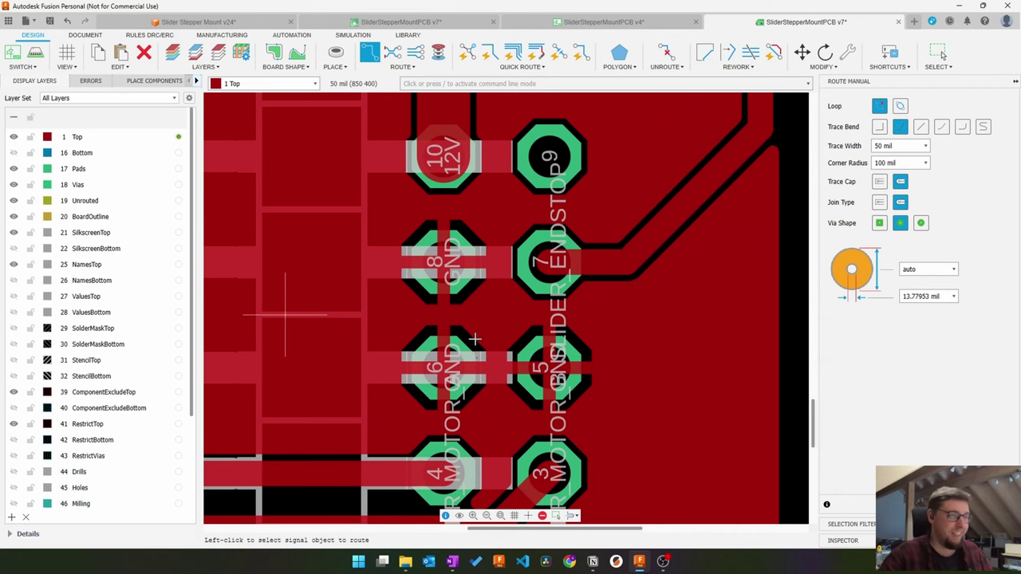
pyautogui.scroll(-3, 475, 339)
pyautogui.scroll(-3, 586, 309)
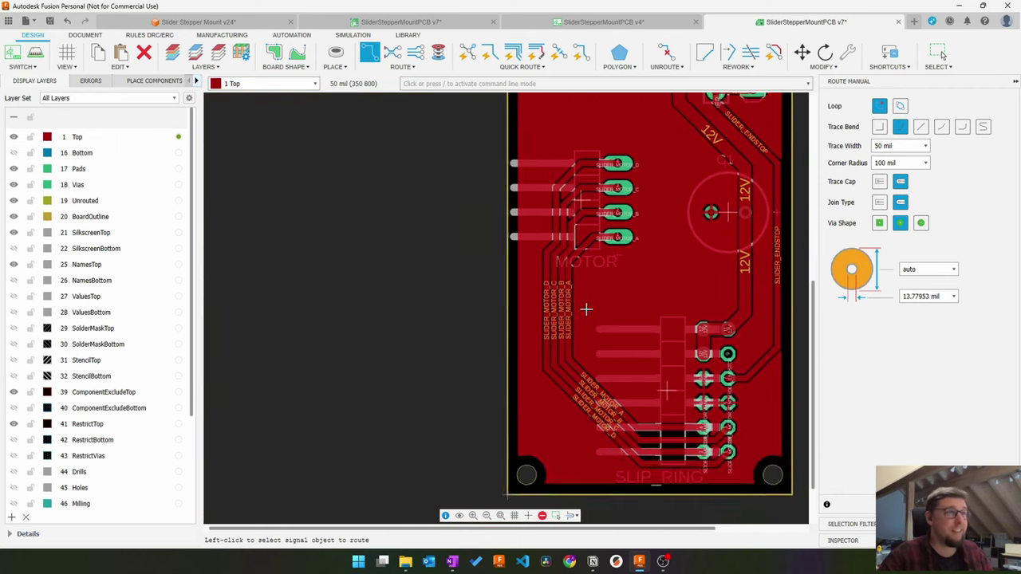
pyautogui.moveTo(587, 309); pyautogui.dragTo(553, 391, button='middle')
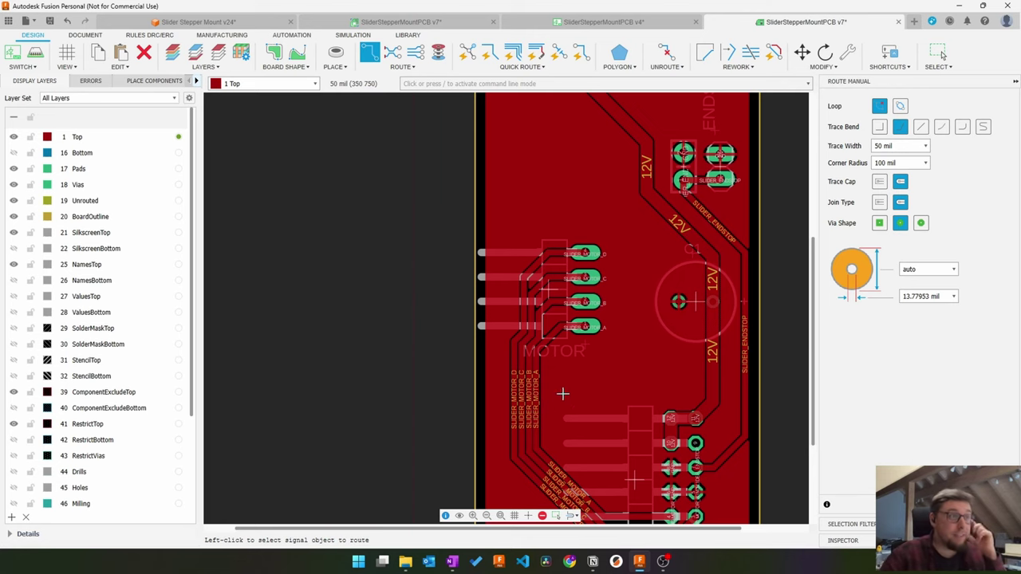
pyautogui.moveTo(588, 237); pyautogui.dragTo(572, 439, button='middle')
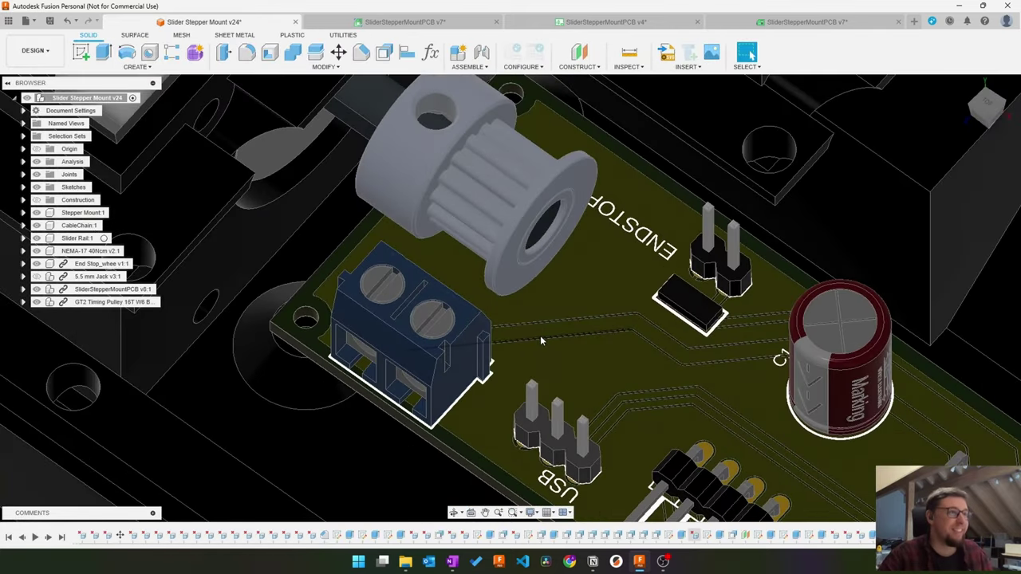
# Step: Examine how close the blue 12V screw terminal sits to the timing pulley in the Slider Stepper Mount assembly
pyautogui.click(406, 289)
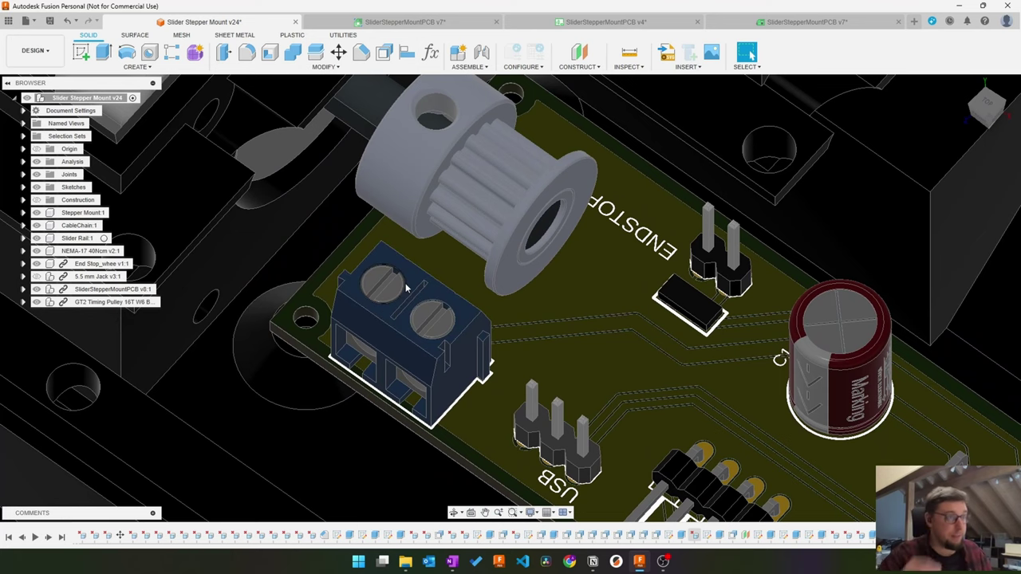
pyautogui.scroll(-2, 407, 289)
pyautogui.moveTo(509, 400); pyautogui.dragTo(504, 352, button='middle')
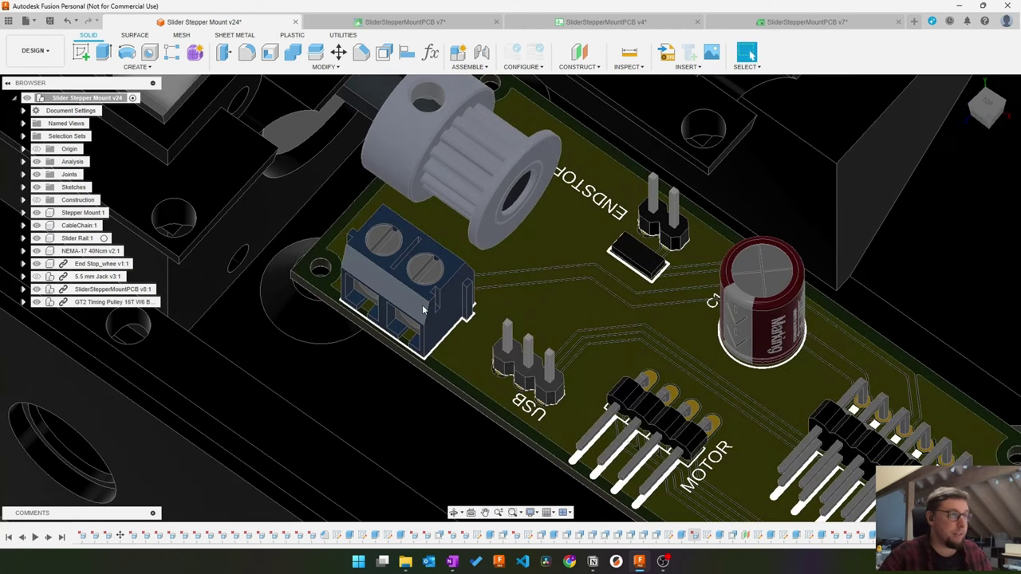
pyautogui.moveTo(575, 344); pyautogui.dragTo(638, 305, button='middle')
pyautogui.keyDown('shift'); pyautogui.moveTo(638, 305); pyautogui.dragTo(726, 307, button='middle'); pyautogui.keyUp('shift')
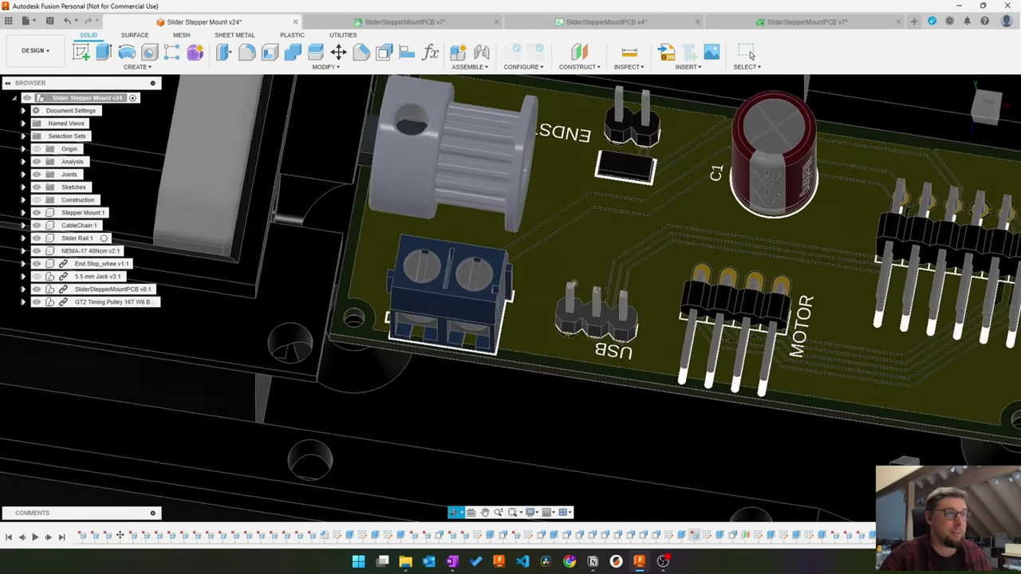
pyautogui.keyDown('shift'); pyautogui.moveTo(572, 284); pyautogui.dragTo(565, 278, button='middle'); pyautogui.keyUp('shift')
pyautogui.scroll(4, 463, 245)
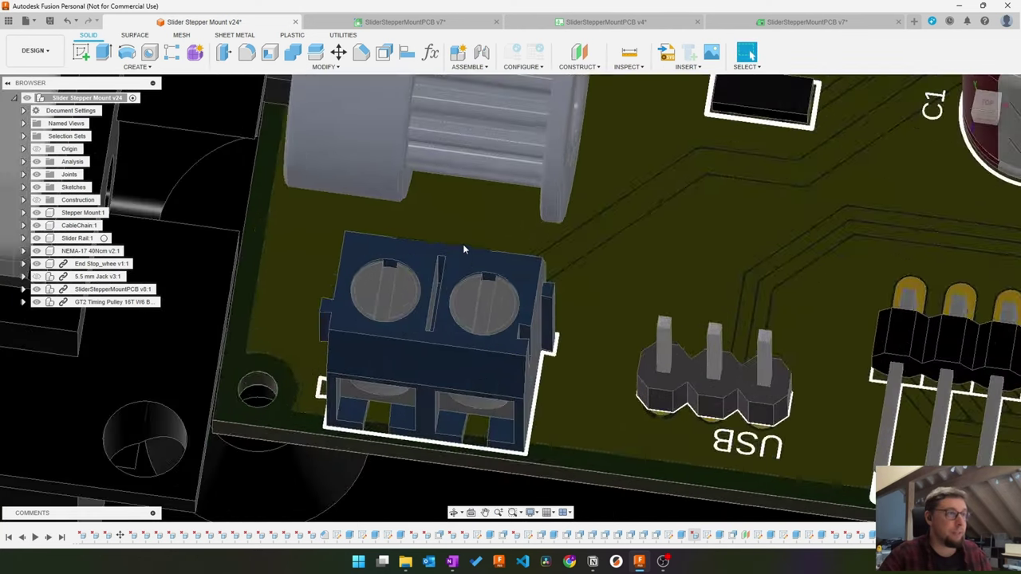
pyautogui.keyDown('shift'); pyautogui.moveTo(464, 244); pyautogui.dragTo(547, 363, button='middle'); pyautogui.keyUp('shift')
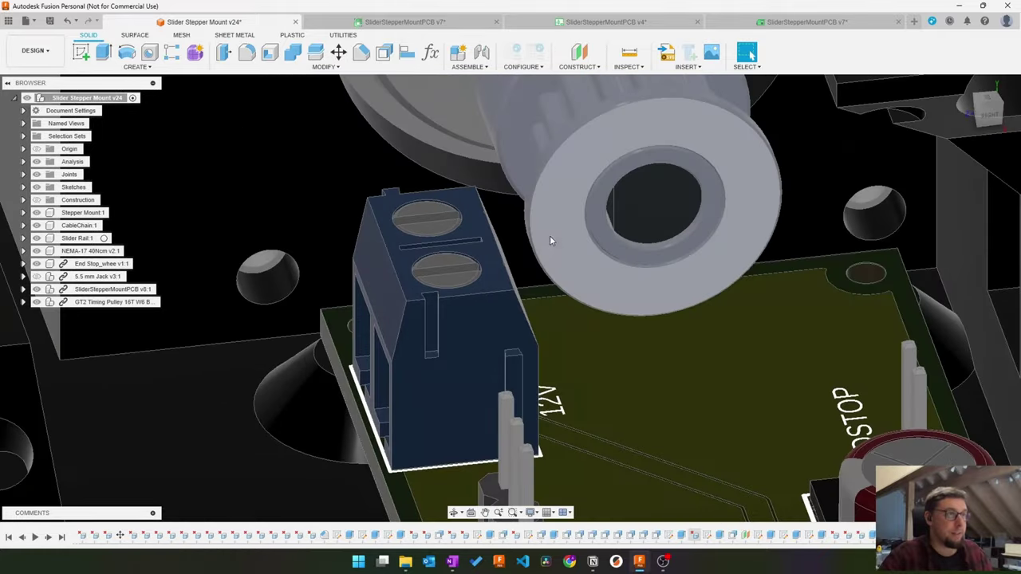
# Step: Measure the distance from the screw terminal's upper sloped face to the timing pulley's flange edge
pyautogui.scroll(3, 549, 236)
pyautogui.keyDown('shift'); pyautogui.moveTo(492, 301); pyautogui.dragTo(578, 223, button='middle'); pyautogui.keyUp('shift')
pyautogui.press('i')
pyautogui.click(465, 365)
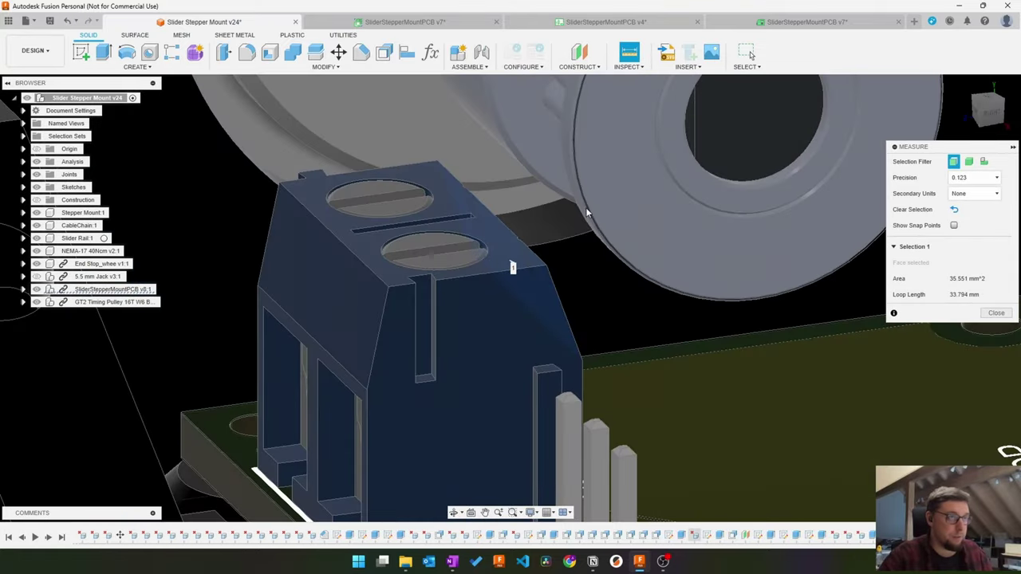
pyautogui.click(582, 217)
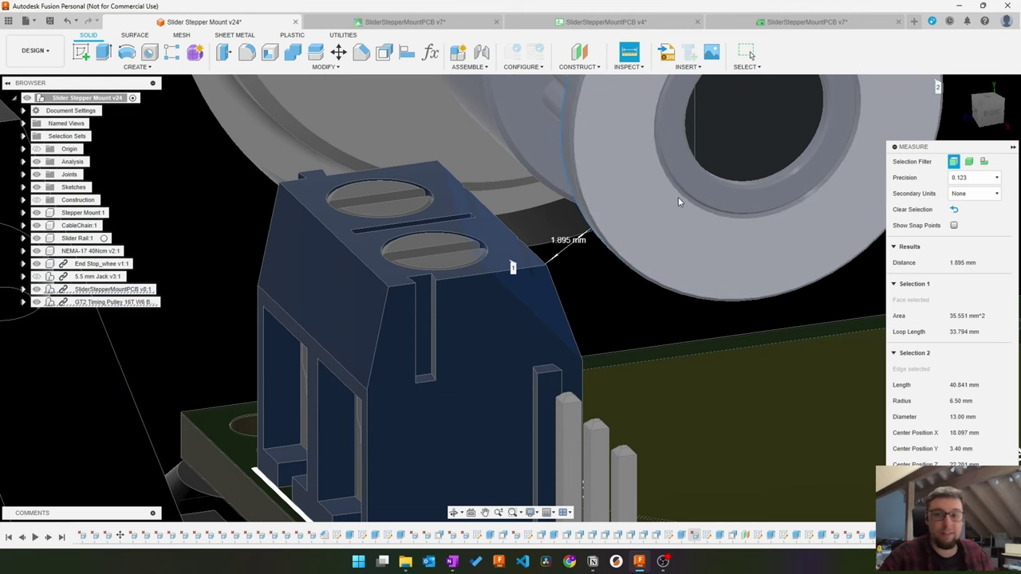
pyautogui.press('Escape')
pyautogui.scroll(-5, 616, 215)
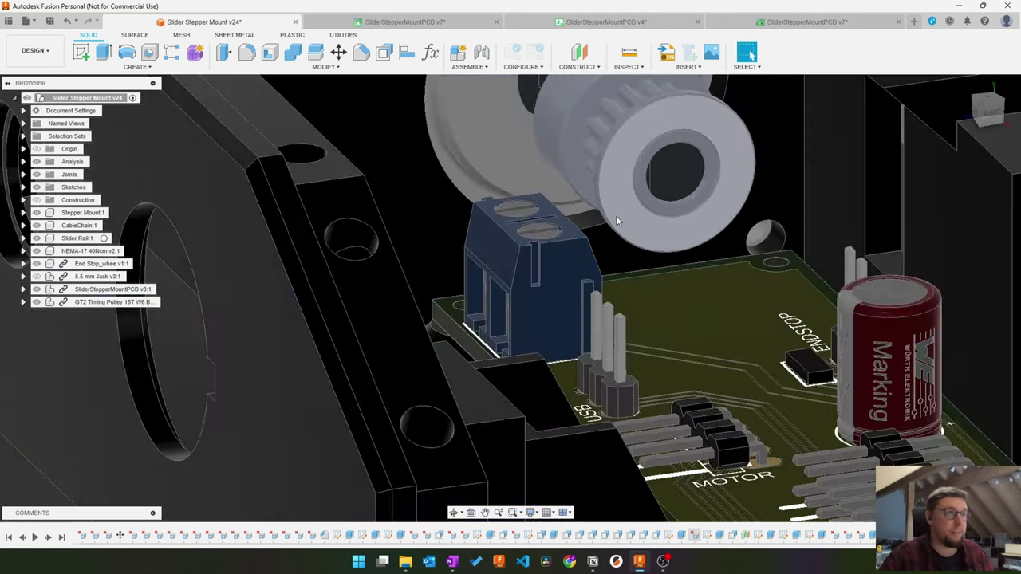
pyautogui.keyDown('shift'); pyautogui.moveTo(550, 307); pyautogui.dragTo(599, 327, button='middle'); pyautogui.keyUp('shift')
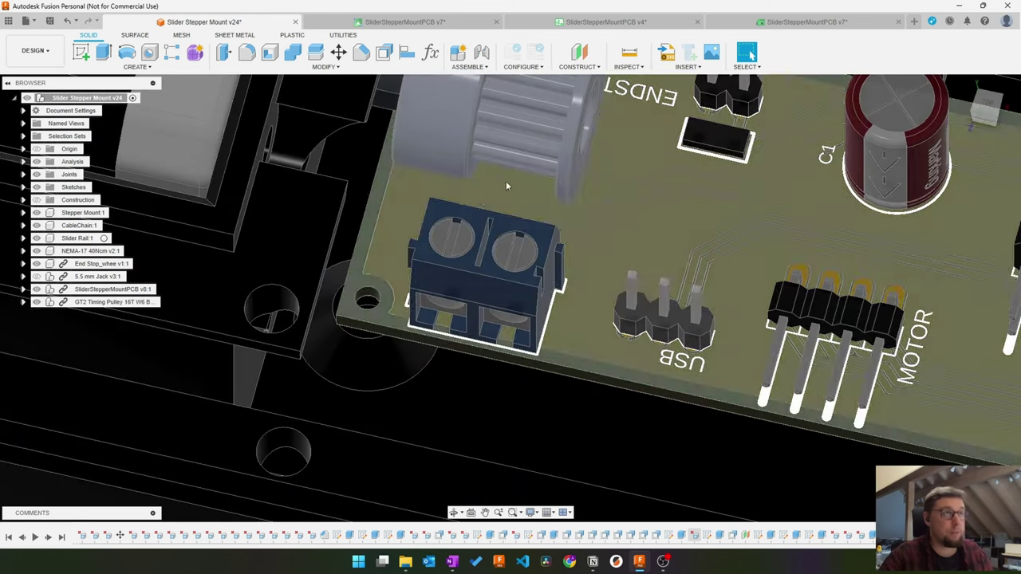
# Step: Add a + text on the SilkscreenTop layer just above pin 1 of the 12V terminal in the SliderStepperMountPCB layout
pyautogui.click(807, 22)
pyautogui.press('Escape')
pyautogui.scroll(-4, 668, 316)
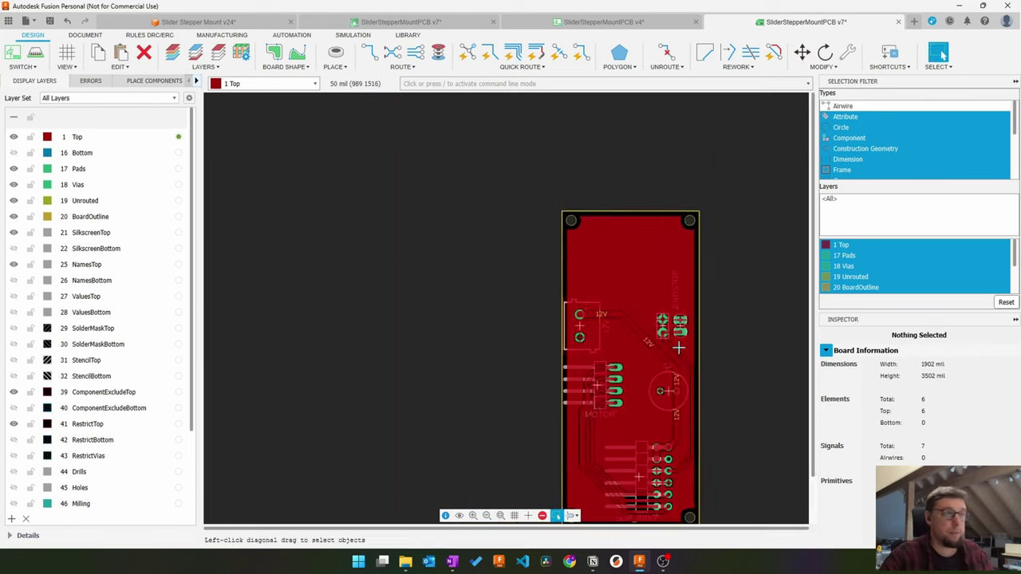
pyautogui.moveTo(677, 347); pyautogui.dragTo(648, 239, button='middle')
pyautogui.scroll(5, 578, 180)
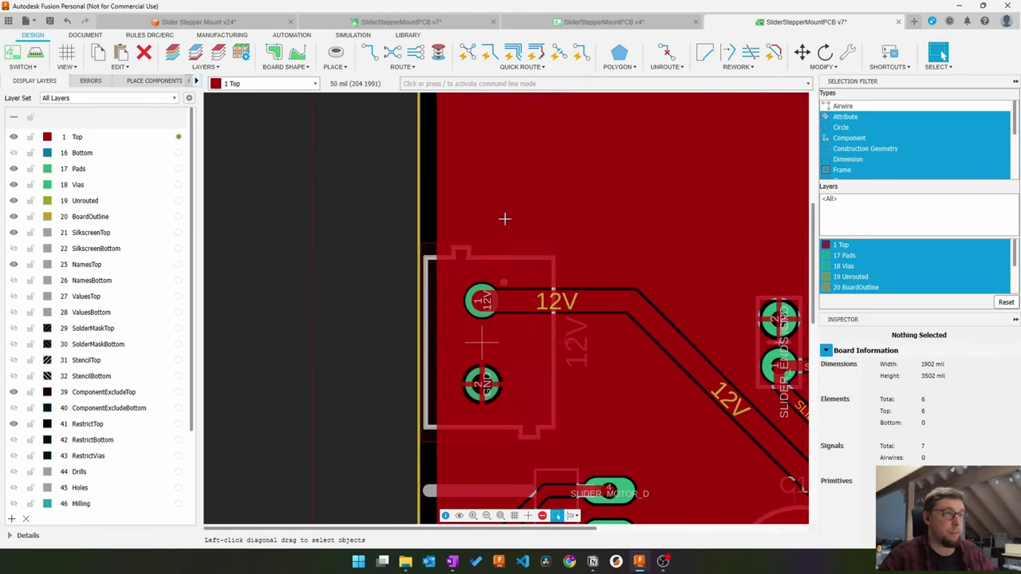
pyautogui.click(86, 35)
pyautogui.click(386, 53)
pyautogui.press('Escape')
pyautogui.click(481, 236)
pyautogui.click(937, 499)
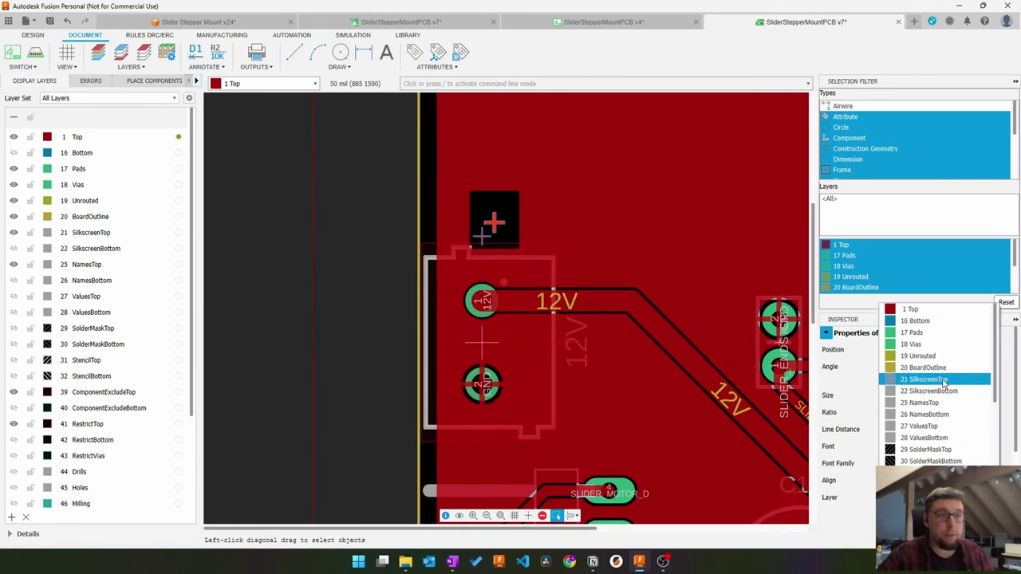
pyautogui.click(941, 383)
pyautogui.press('Escape')
# Step: Show the whole board with the Preset_Top layer set
pyautogui.click(110, 98)
pyautogui.click(82, 181)
pyautogui.scroll(-5, 298, 204)
pyautogui.moveTo(298, 205); pyautogui.dragTo(368, 212, button='middle')
pyautogui.click(99, 98)
pyautogui.click(86, 158)
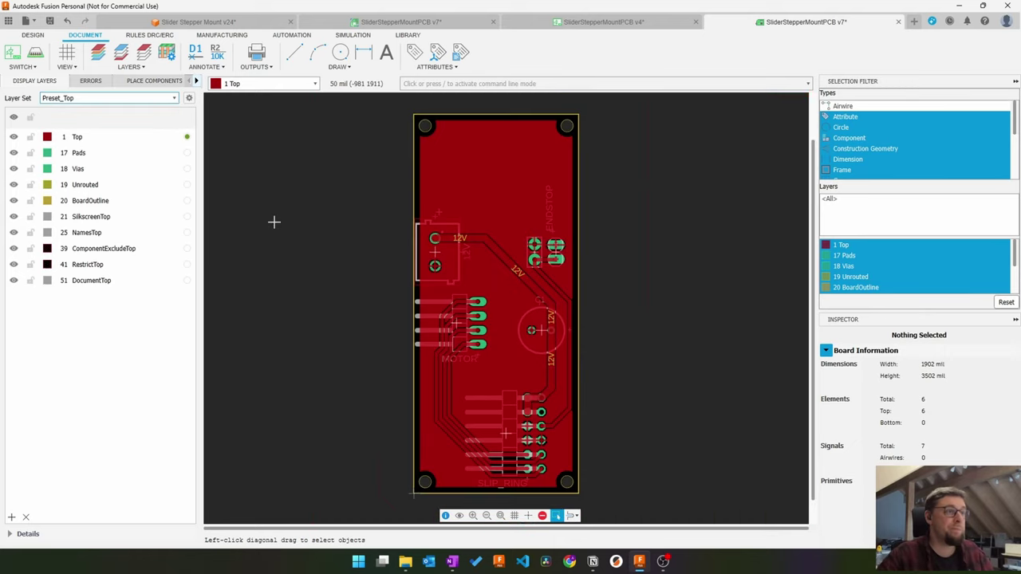
# Step: Push the revised SliderStepperMountPCB layout to its 3D PCB and save it
pyautogui.click(35, 53)
pyautogui.click(844, 541)
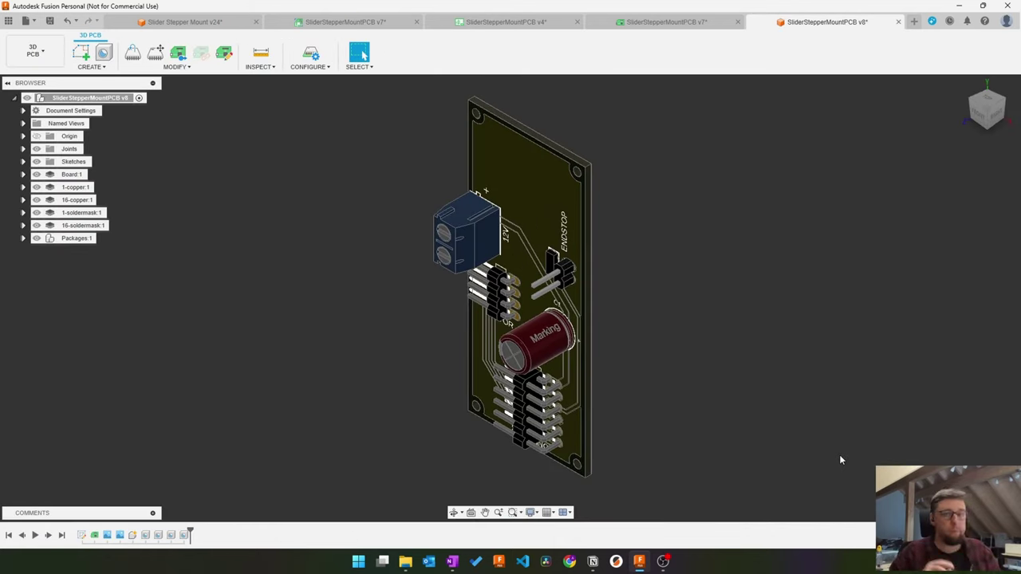
pyautogui.keyDown('shift'); pyautogui.moveTo(630, 347); pyautogui.dragTo(727, 382, button='middle'); pyautogui.keyUp('shift')
pyautogui.click(50, 21)
# Step: Update the linked SliderStepperMountPCB to its latest version in the Slider Stepper Mount assembly
pyautogui.click(180, 22)
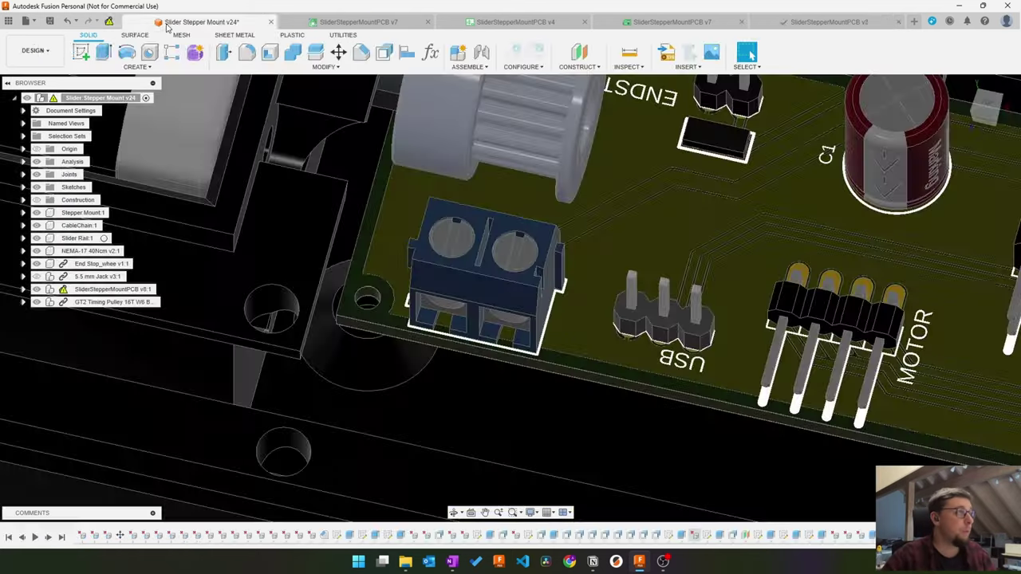
pyautogui.click(109, 21)
pyautogui.keyDown('shift'); pyautogui.moveTo(588, 436); pyautogui.dragTo(532, 417, button='middle'); pyautogui.keyUp('shift')
# Step: Measure the distance from the relocated screw terminal's top corner to the timing pulley's flange edge
pyautogui.scroll(3, 792, 246)
pyautogui.keyDown('shift'); pyautogui.moveTo(792, 248); pyautogui.dragTo(763, 263, button='middle'); pyautogui.keyUp('shift')
pyautogui.press('i')
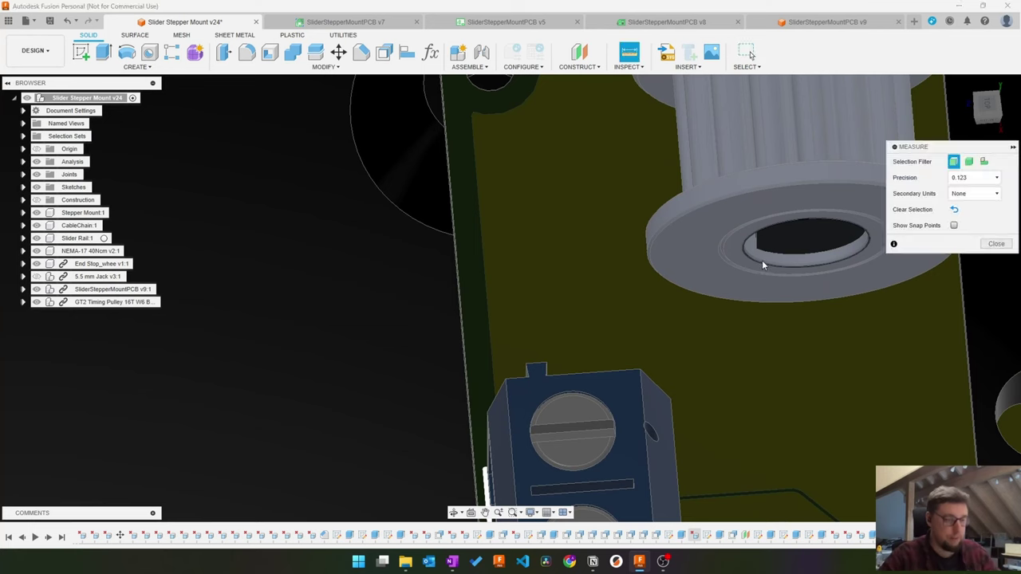
pyautogui.click(643, 373)
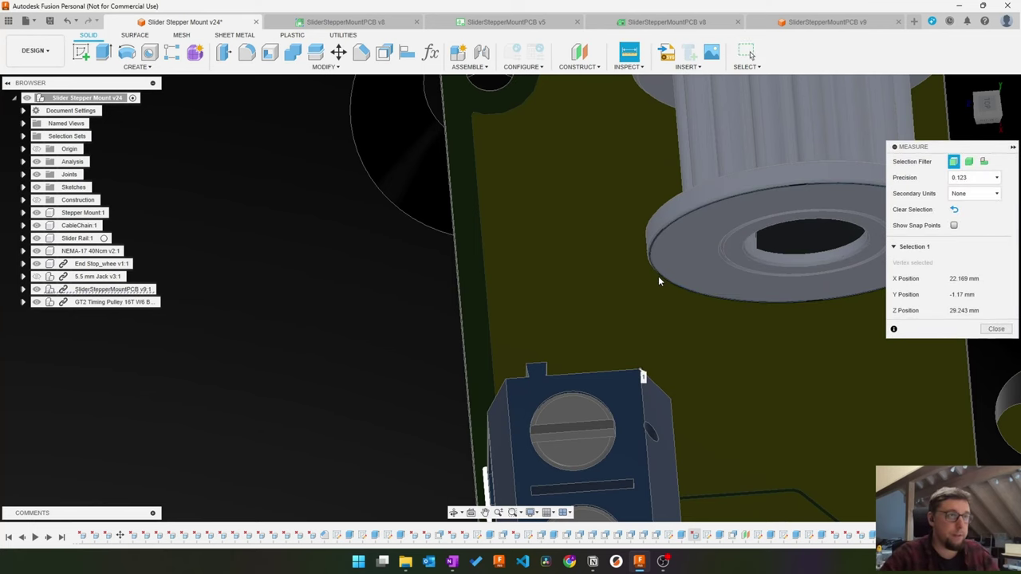
pyautogui.click(655, 261)
pyautogui.scroll(-4, 782, 313)
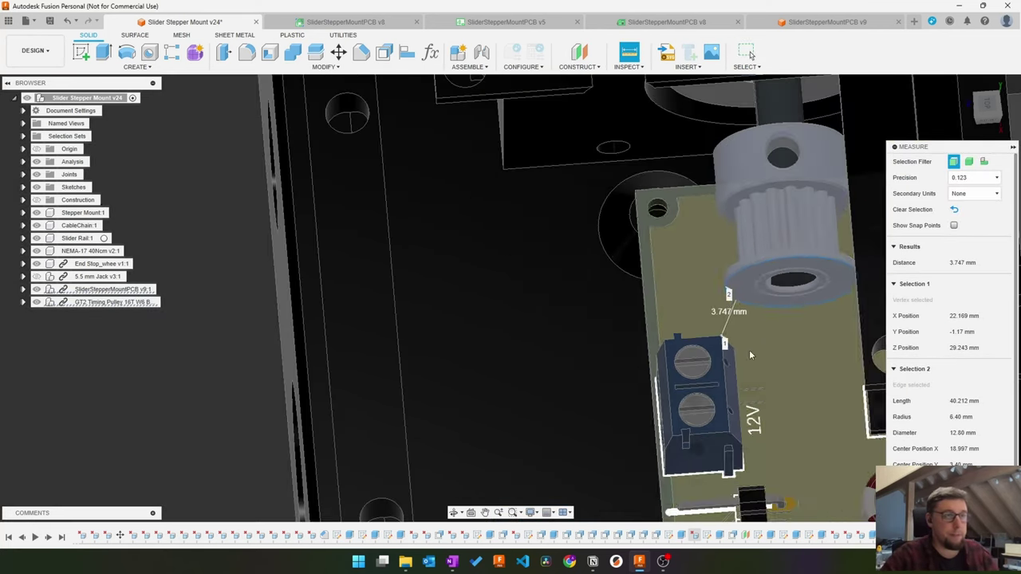
pyautogui.moveTo(702, 404); pyautogui.dragTo(660, 268, button='middle')
pyautogui.press('Escape')
# Step: Inspect the space between the updated PCB's SLIP_RING and MOTOR headers and the cable chain inside the mount
pyautogui.scroll(-3, 696, 346)
pyautogui.moveTo(732, 441); pyautogui.dragTo(703, 347, button='middle')
pyautogui.moveTo(705, 395); pyautogui.dragTo(643, 276, button='middle')
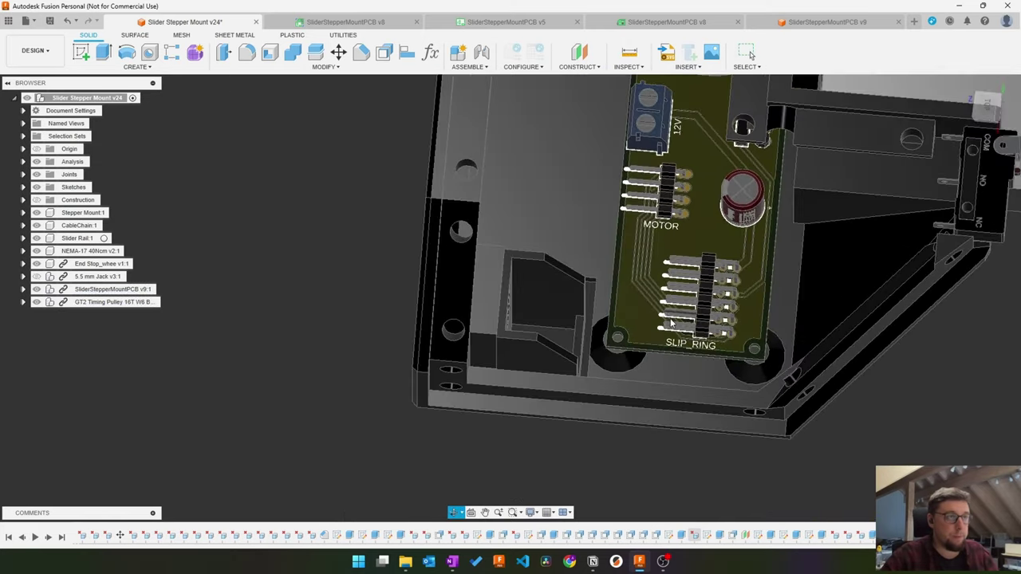
pyautogui.scroll(4, 532, 331)
pyautogui.scroll(-4, 539, 252)
pyautogui.keyDown('shift'); pyautogui.moveTo(539, 252); pyautogui.dragTo(527, 297, button='middle'); pyautogui.keyUp('shift')
pyautogui.scroll(-4, 591, 342)
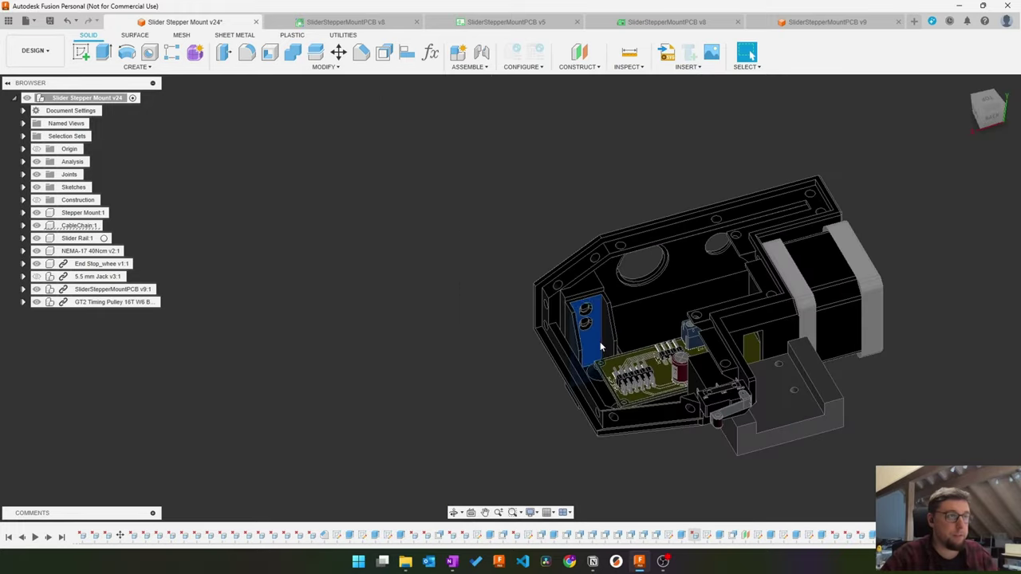
pyautogui.scroll(5, 600, 341)
pyautogui.keyDown('shift'); pyautogui.moveTo(605, 340); pyautogui.dragTo(658, 370, button='middle'); pyautogui.keyUp('shift')
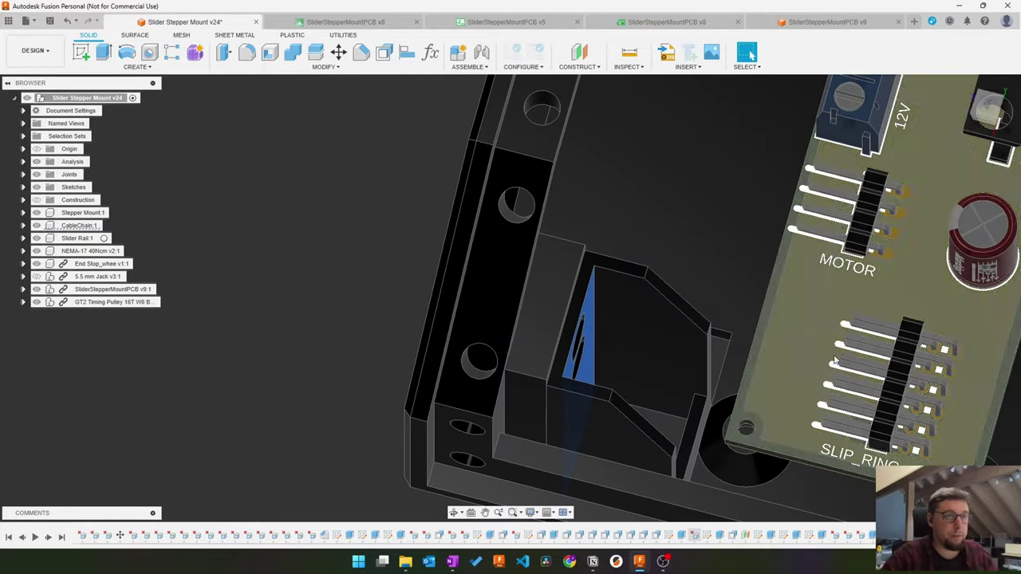
pyautogui.keyDown('shift'); pyautogui.moveTo(827, 386); pyautogui.dragTo(805, 316, button='middle'); pyautogui.keyUp('shift')
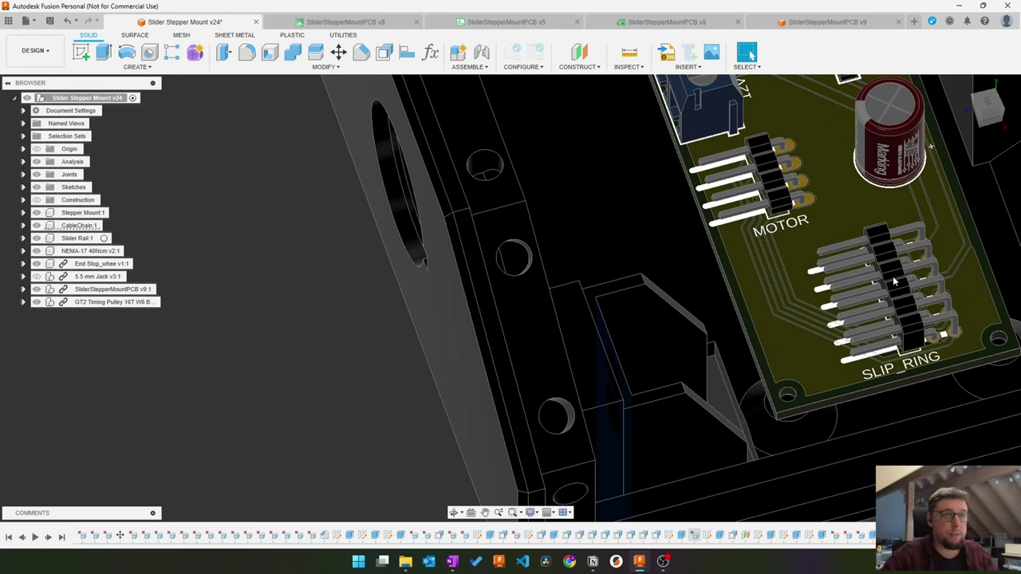
pyautogui.moveTo(894, 281); pyautogui.dragTo(806, 288, button='middle')
pyautogui.scroll(-3, 833, 314)
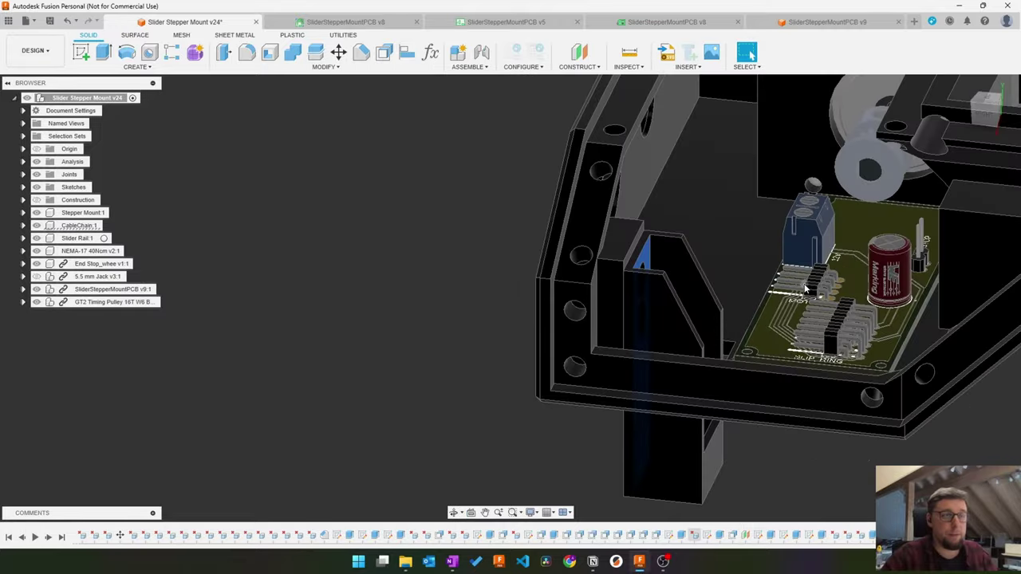
pyautogui.keyDown('shift'); pyautogui.moveTo(784, 343); pyautogui.dragTo(804, 309, button='middle'); pyautogui.keyUp('shift')
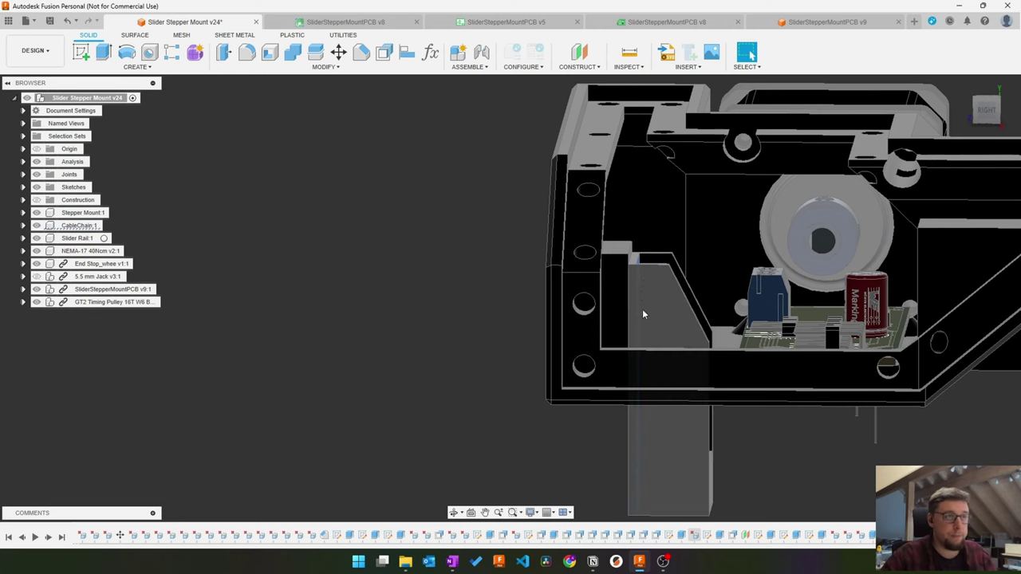
# Step: Inspect the updated PCB inside the mount from several sides and the stepper motor's connector at the mount's side cutout
pyautogui.keyDown('shift'); pyautogui.moveTo(767, 284); pyautogui.dragTo(649, 388, button='middle'); pyautogui.keyUp('shift')
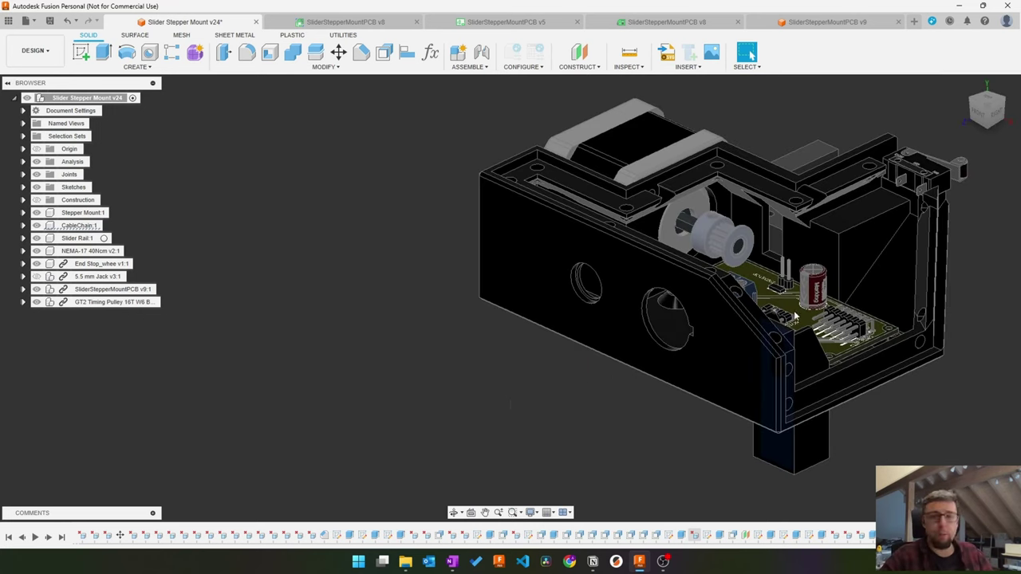
pyautogui.scroll(-3, 719, 295)
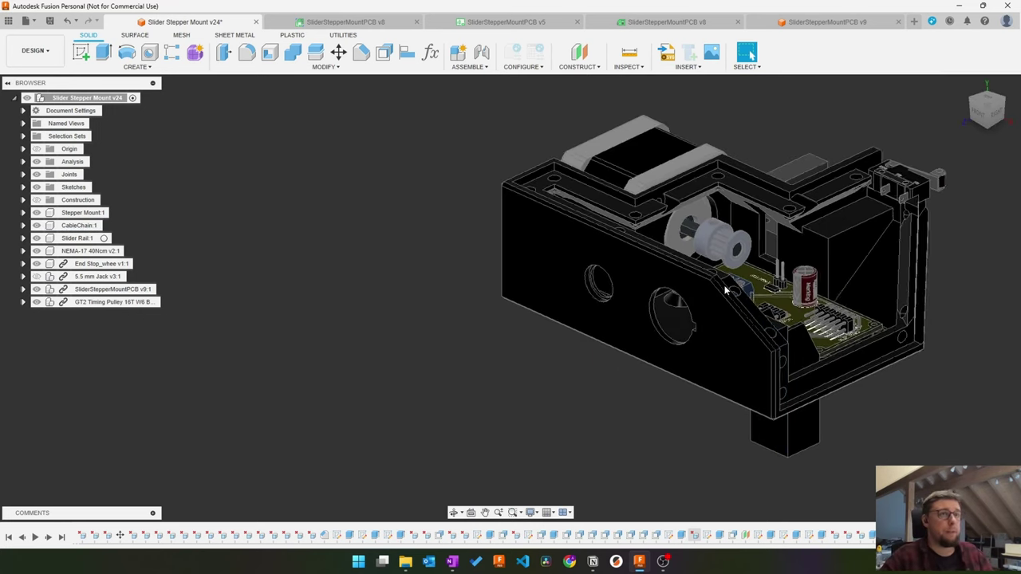
pyautogui.keyDown('shift'); pyautogui.moveTo(725, 289); pyautogui.dragTo(809, 282, button='middle'); pyautogui.keyUp('shift')
pyautogui.keyDown('shift'); pyautogui.moveTo(623, 263); pyautogui.dragTo(899, 268, button='middle'); pyautogui.keyUp('shift')
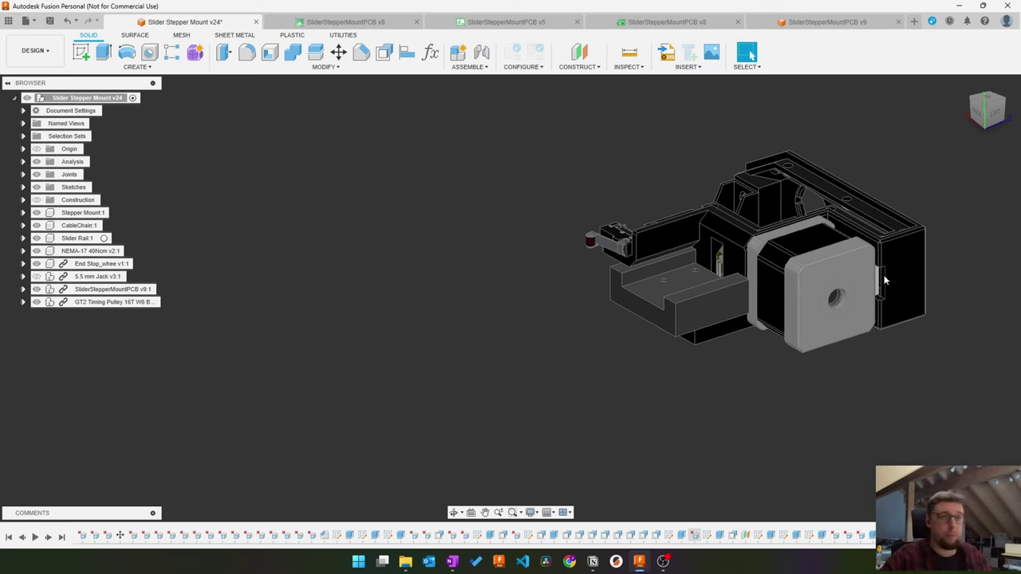
pyautogui.scroll(5, 914, 272)
pyautogui.scroll(-2, 909, 263)
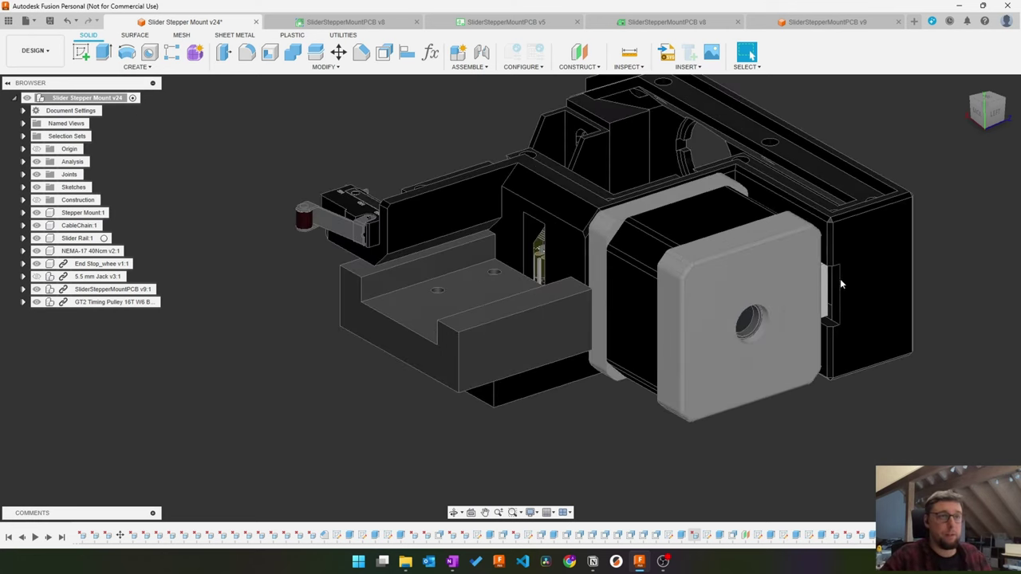
pyautogui.scroll(6, 833, 278)
pyautogui.keyDown('shift'); pyautogui.moveTo(830, 281); pyautogui.dragTo(756, 205, button='middle'); pyautogui.keyUp('shift')
pyautogui.click(760, 184)
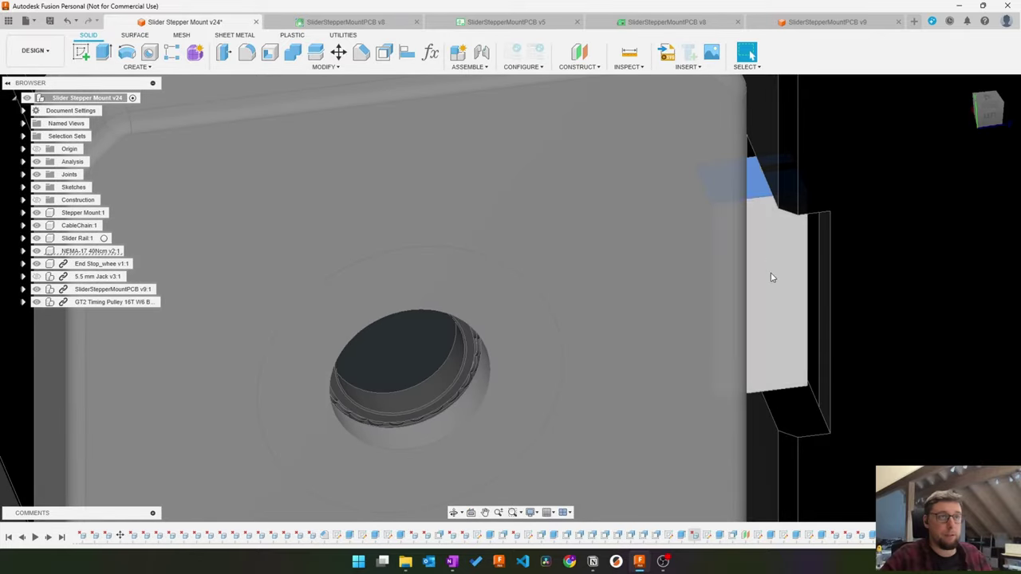
pyautogui.keyDown('ctrl'); pyautogui.click(784, 329); pyautogui.keyUp('ctrl')
pyautogui.keyDown('shift'); pyautogui.moveTo(784, 332); pyautogui.dragTo(776, 232, button='middle'); pyautogui.keyUp('shift')
pyautogui.scroll(-8, 774, 367)
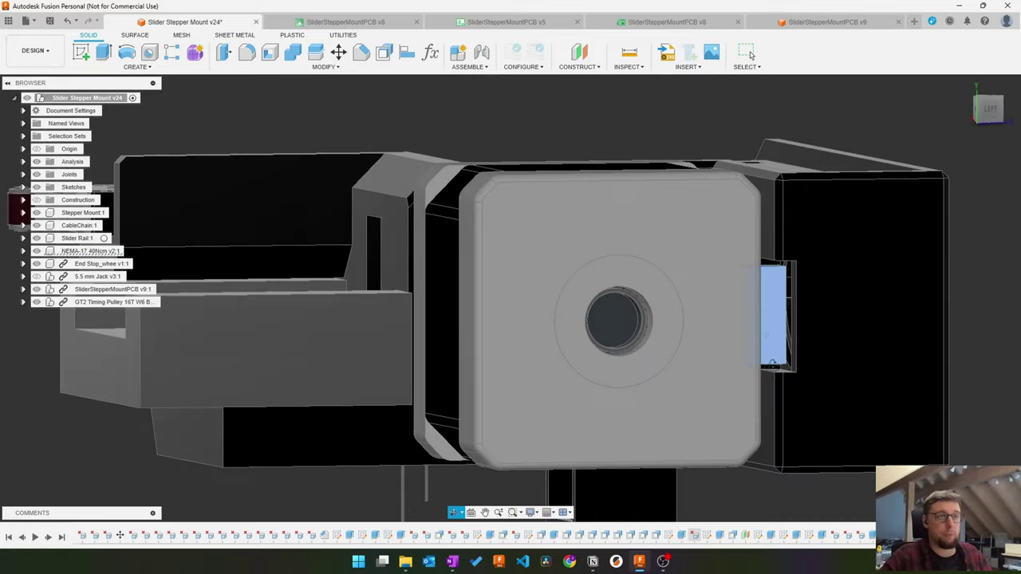
pyautogui.moveTo(772, 364)
pyautogui.keyDown('shift'); pyautogui.mouseDown(button='middle')
pyautogui.moveTo(769, 389)
pyautogui.moveTo(767, 380)
pyautogui.mouseUp(button='middle'); pyautogui.keyUp('shift')
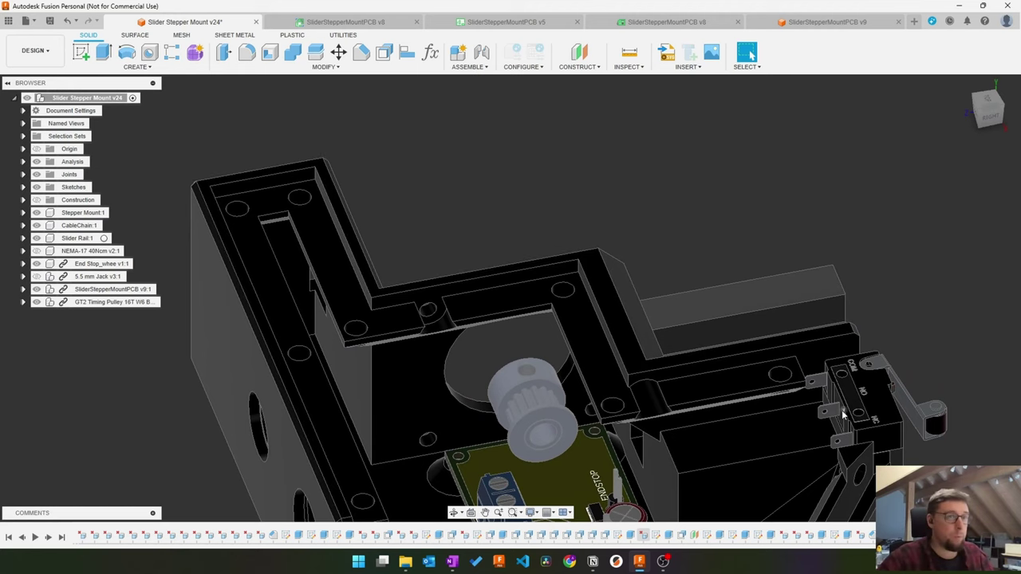
# Step: Examine the end stop switch's terminals and their space to the neighbouring screw hole block of the mount
pyautogui.scroll(-6, 788, 396)
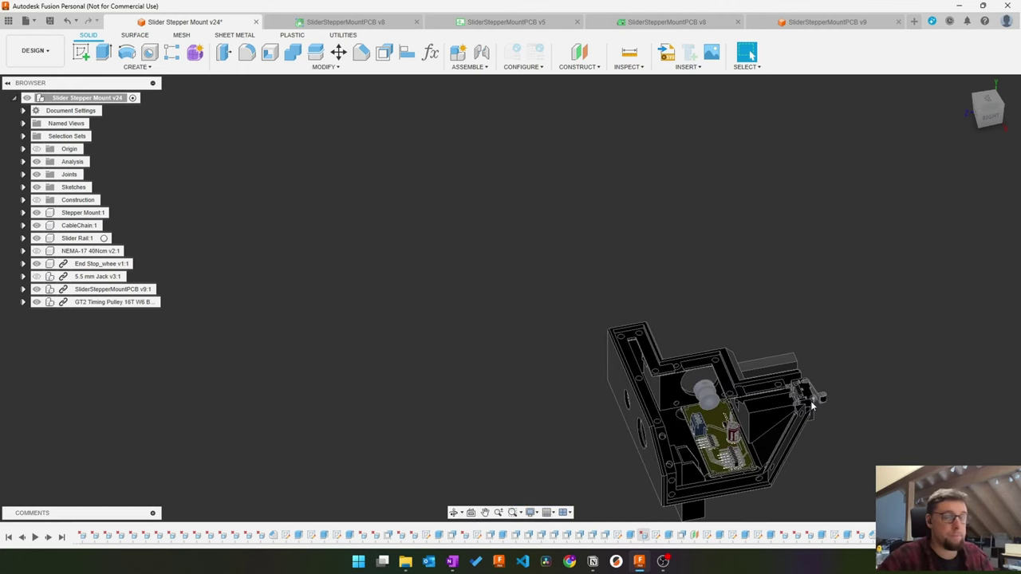
pyautogui.scroll(8, 812, 423)
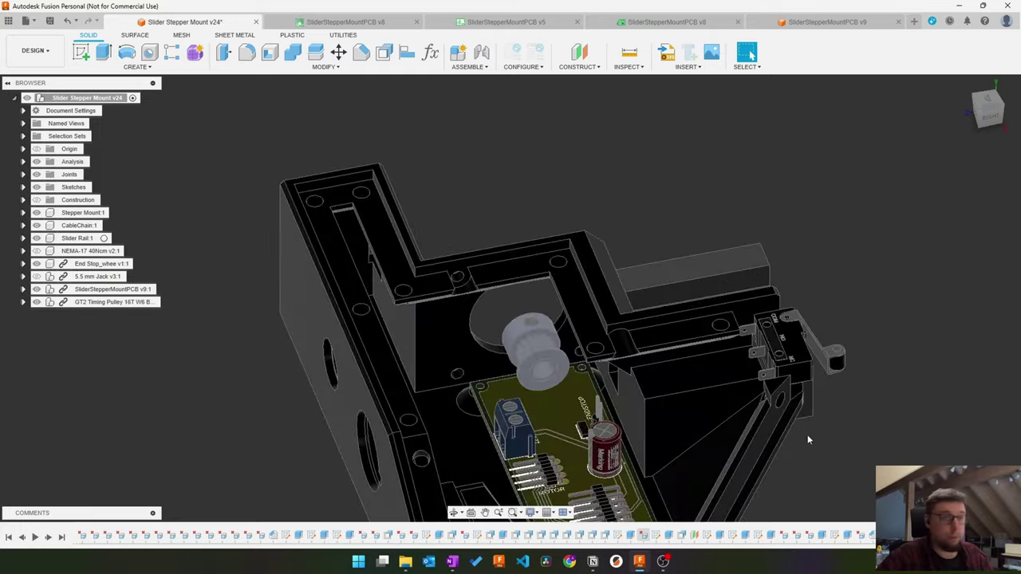
pyautogui.keyDown('shift'); pyautogui.moveTo(770, 254); pyautogui.dragTo(750, 55, button='middle'); pyautogui.keyUp('shift')
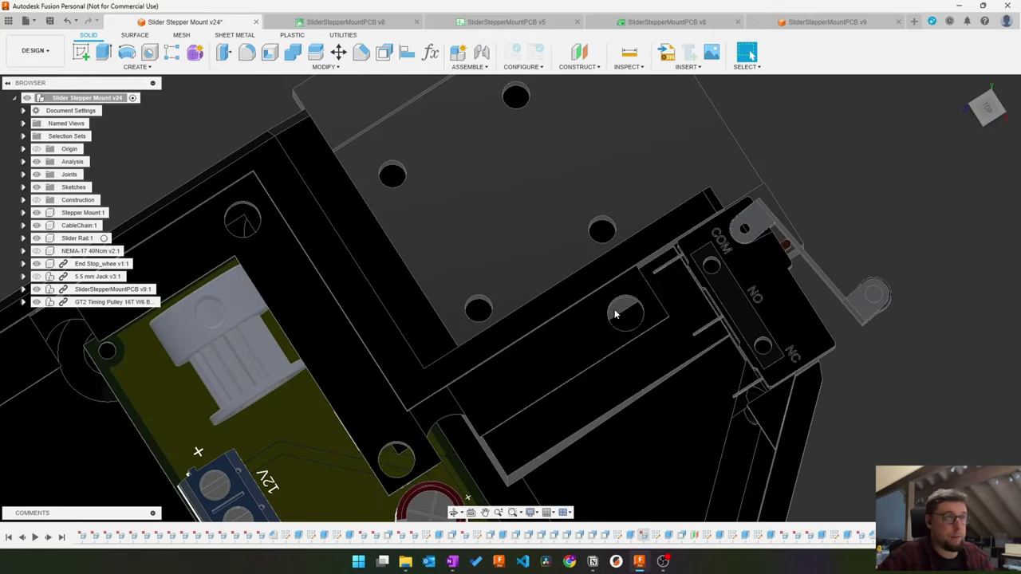
pyautogui.scroll(4, 614, 314)
pyautogui.scroll(-3, 779, 190)
pyautogui.moveTo(822, 206); pyautogui.dragTo(684, 237, button='middle')
pyautogui.scroll(3, 695, 238)
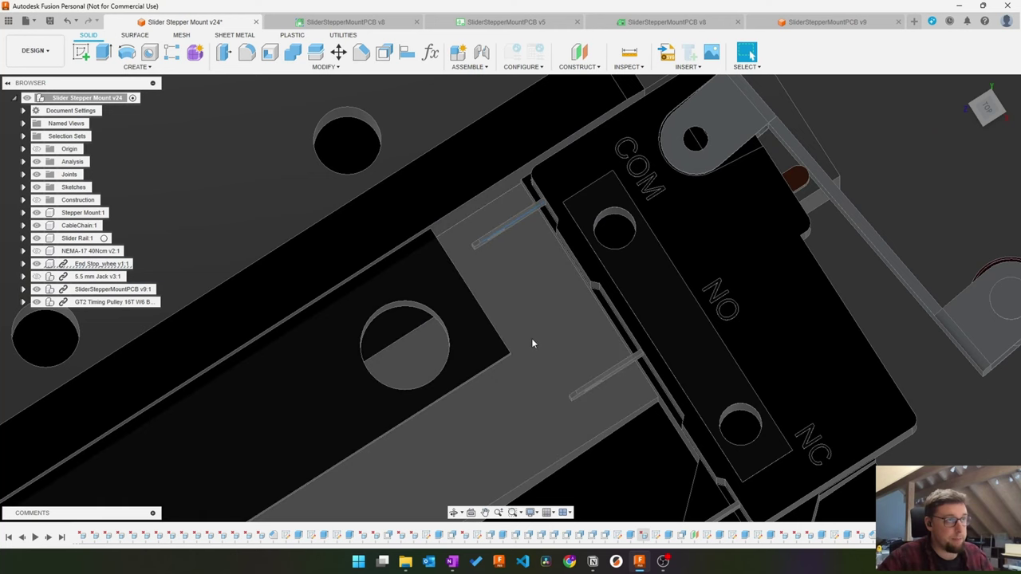
pyautogui.keyDown('shift'); pyautogui.moveTo(531, 344); pyautogui.dragTo(482, 310, button='middle'); pyautogui.keyUp('shift')
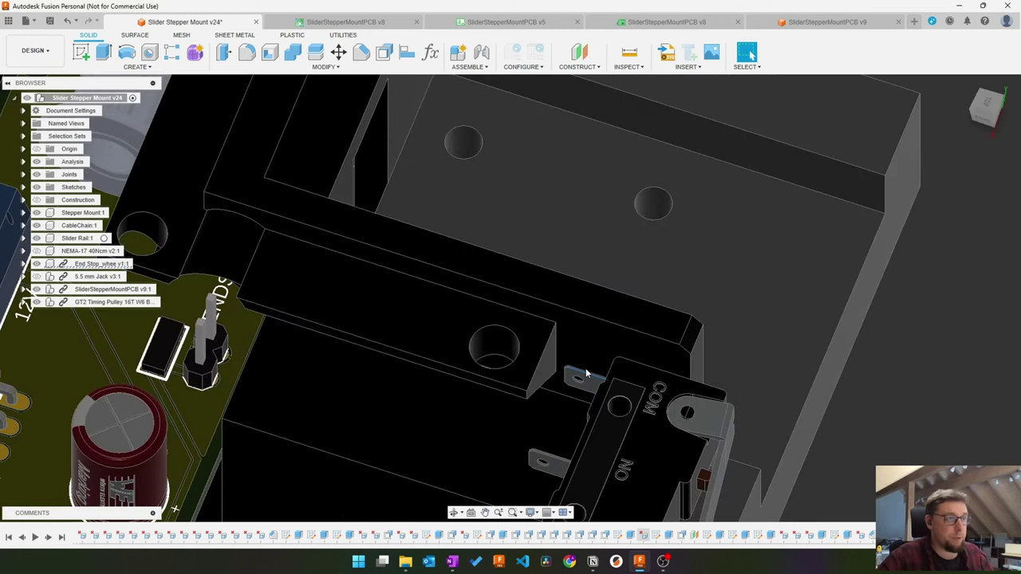
pyautogui.keyDown('shift'); pyautogui.moveTo(253, 263); pyautogui.dragTo(422, 325, button='middle'); pyautogui.keyUp('shift')
pyautogui.scroll(-4, 493, 327)
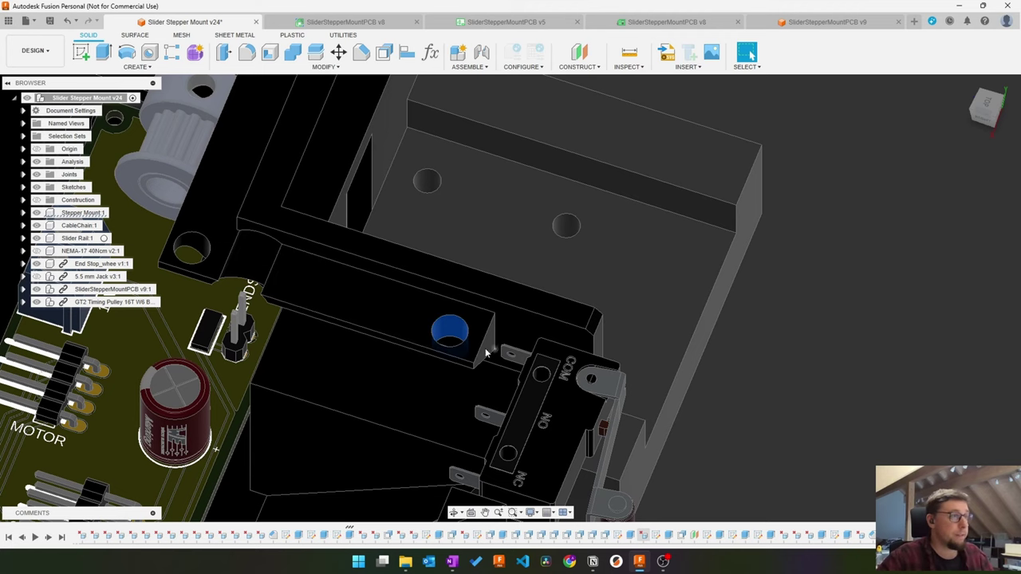
pyautogui.click(849, 230)
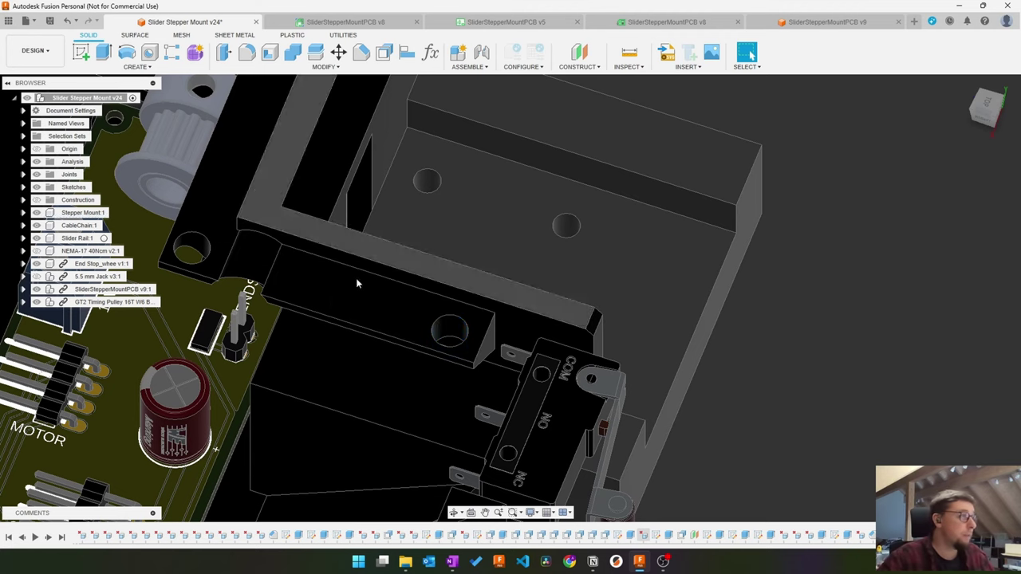
# Step: With the SliderBaseLid body shown, start moving the screw hole face near the end stop, setting the move pivot on the adjacent long edge
pyautogui.click(23, 213)
pyautogui.click(33, 238)
pyautogui.click(55, 264)
pyautogui.scroll(5, 447, 335)
pyautogui.press('m')
pyautogui.click(446, 358)
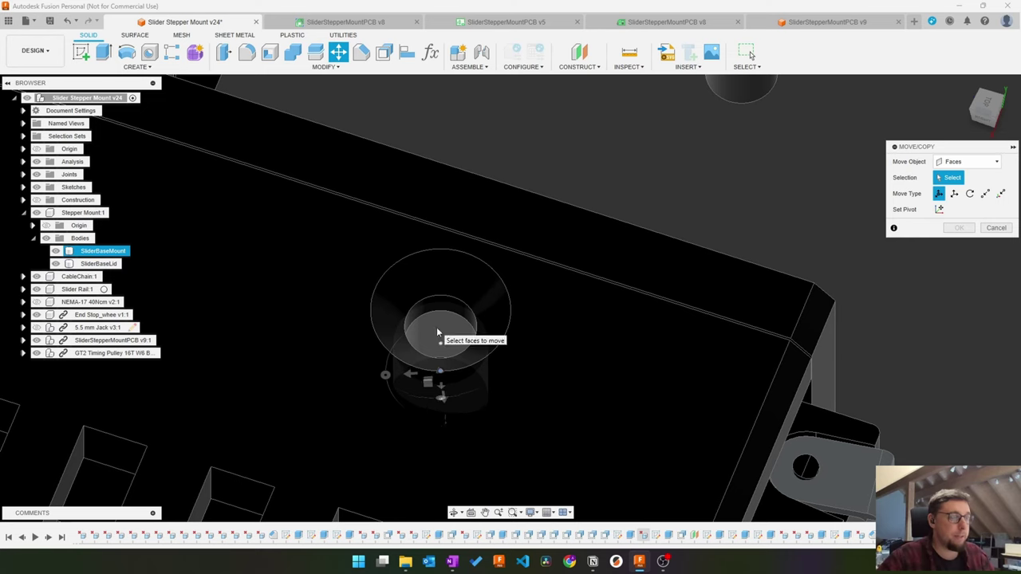
pyautogui.click(437, 332)
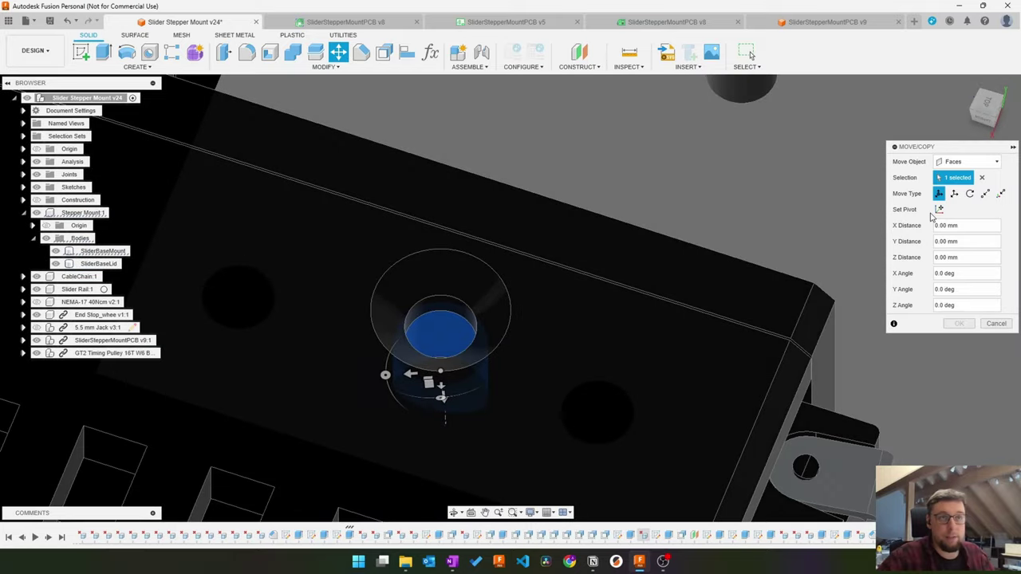
pyautogui.click(943, 214)
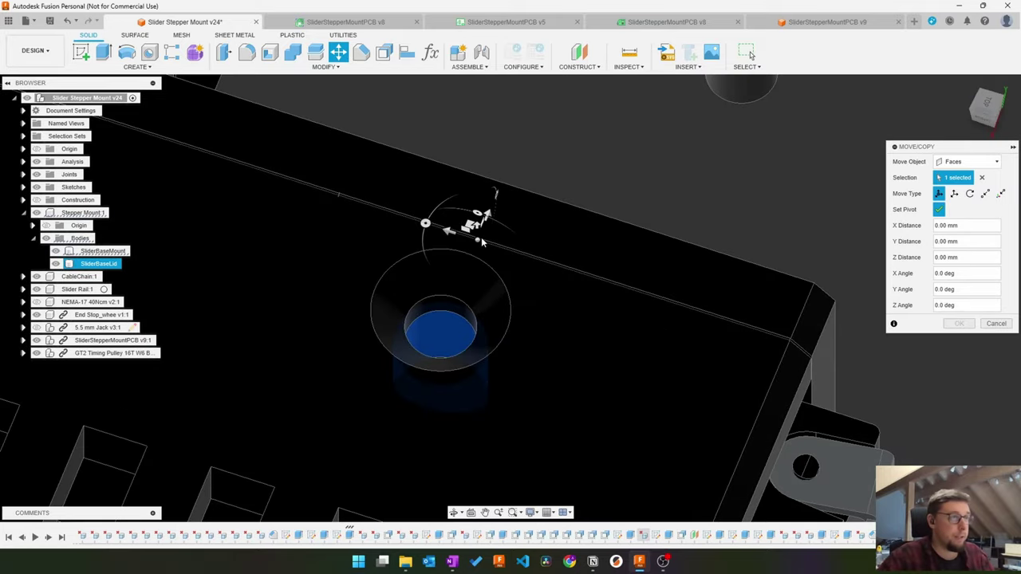
pyautogui.click(482, 241)
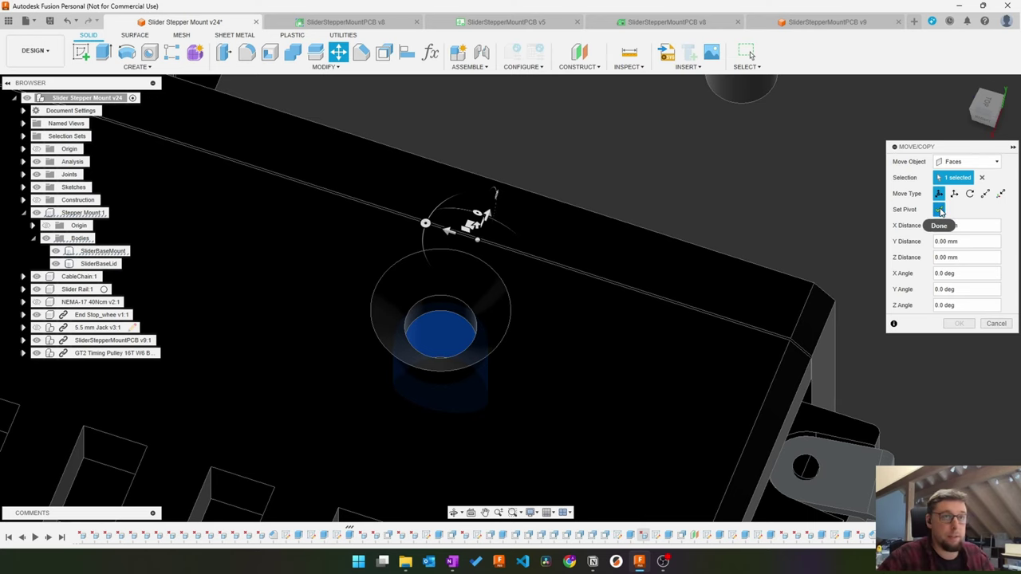
pyautogui.click(940, 210)
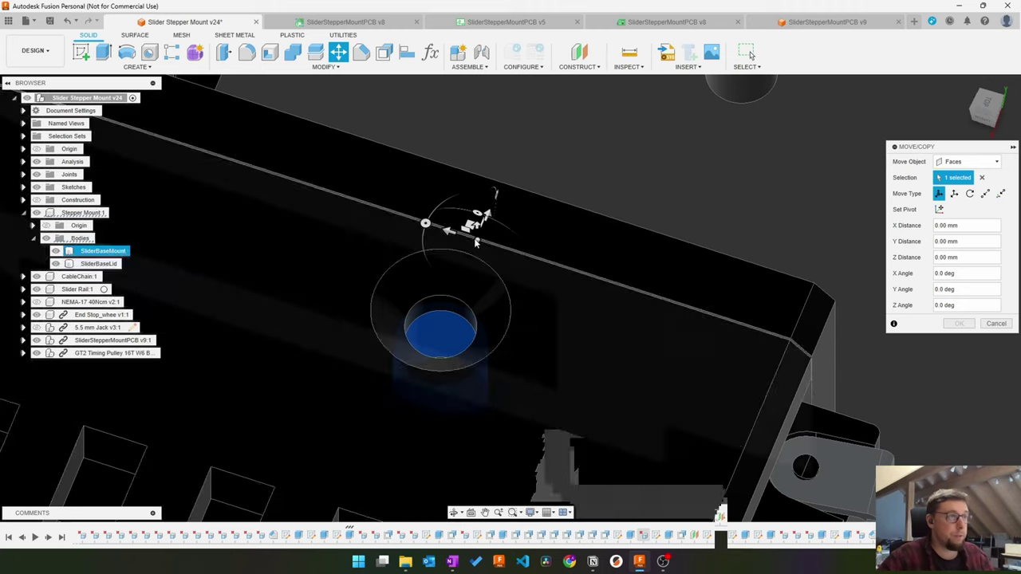
pyautogui.moveTo(496, 331); pyautogui.dragTo(628, 343, button='middle')
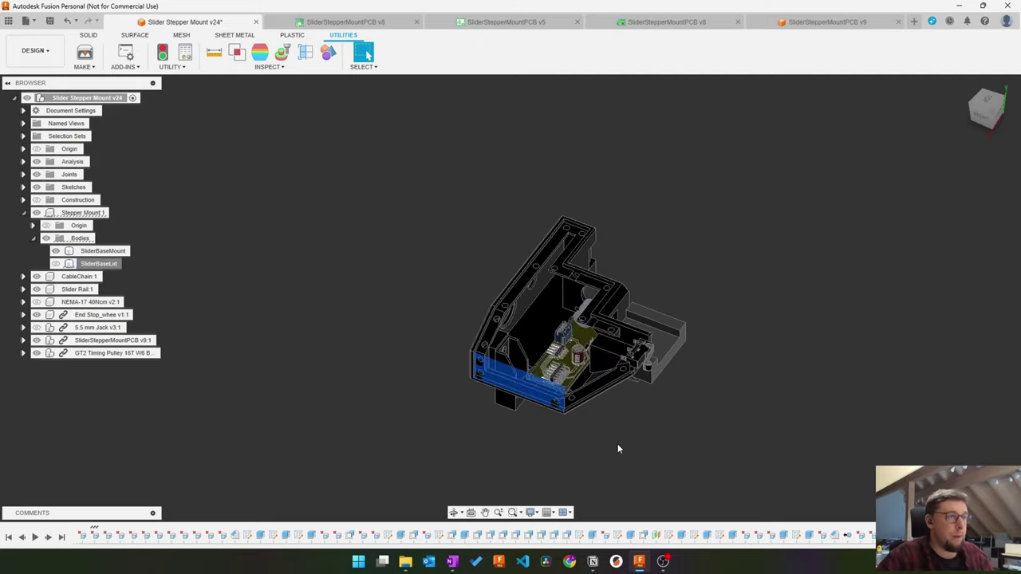
# Step: Check the PCB's SLIP_RING header in the assembly, and start replacing that header's component in the SliderStepperMountPCB schematic
pyautogui.scroll(5, 574, 427)
pyautogui.moveTo(483, 259); pyautogui.dragTo(531, 417, button='middle')
pyautogui.scroll(4, 484, 425)
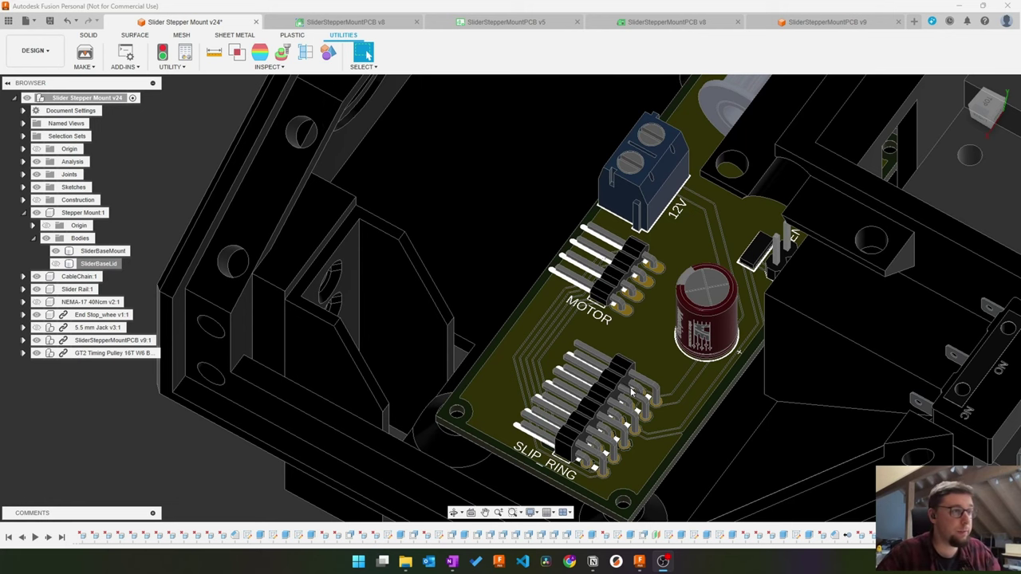
pyautogui.keyDown('shift'); pyautogui.moveTo(550, 470); pyautogui.dragTo(604, 450, button='middle'); pyautogui.keyUp('shift')
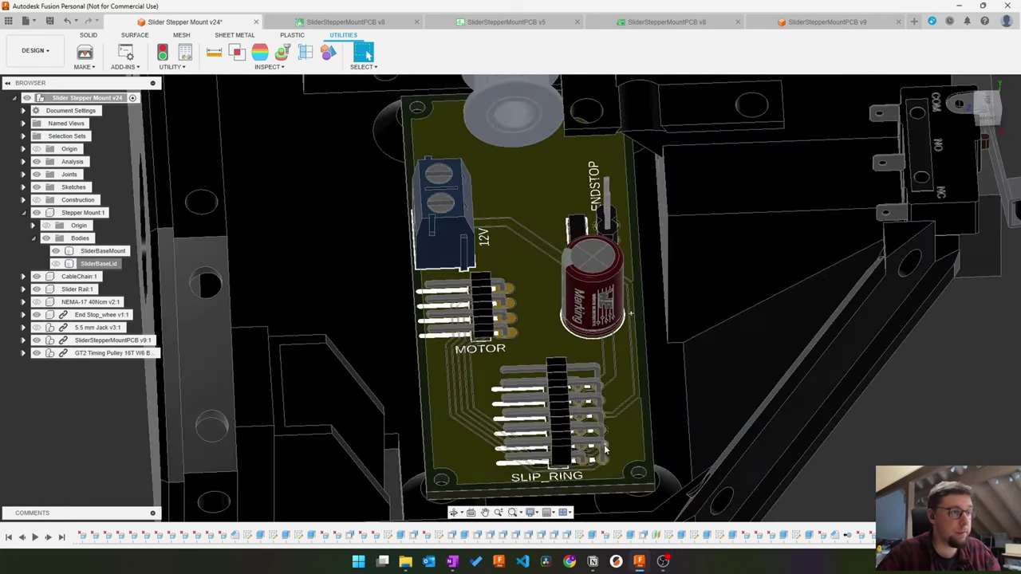
pyautogui.click(525, 24)
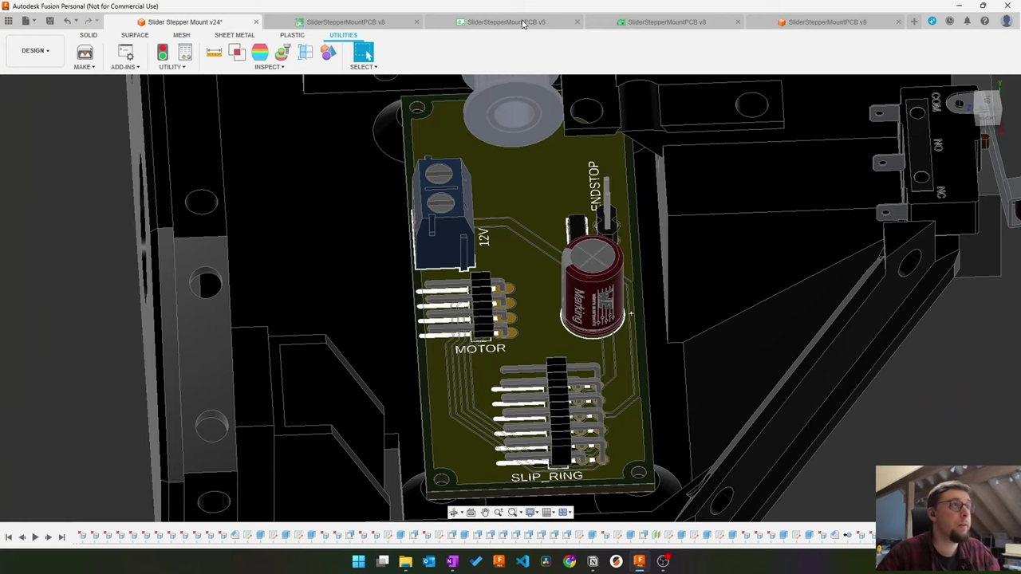
pyautogui.click(477, 318)
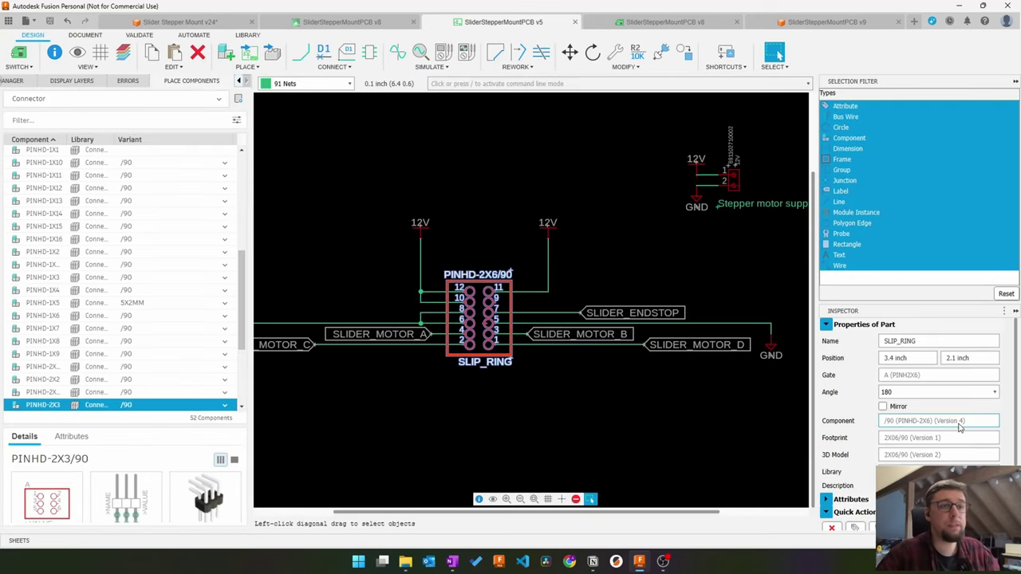
pyautogui.rightClick(458, 329)
pyautogui.click(486, 322)
# Step: Browse the Connector library in the replacement list and try searching it for PINHD
pyautogui.scroll(-5, 603, 166)
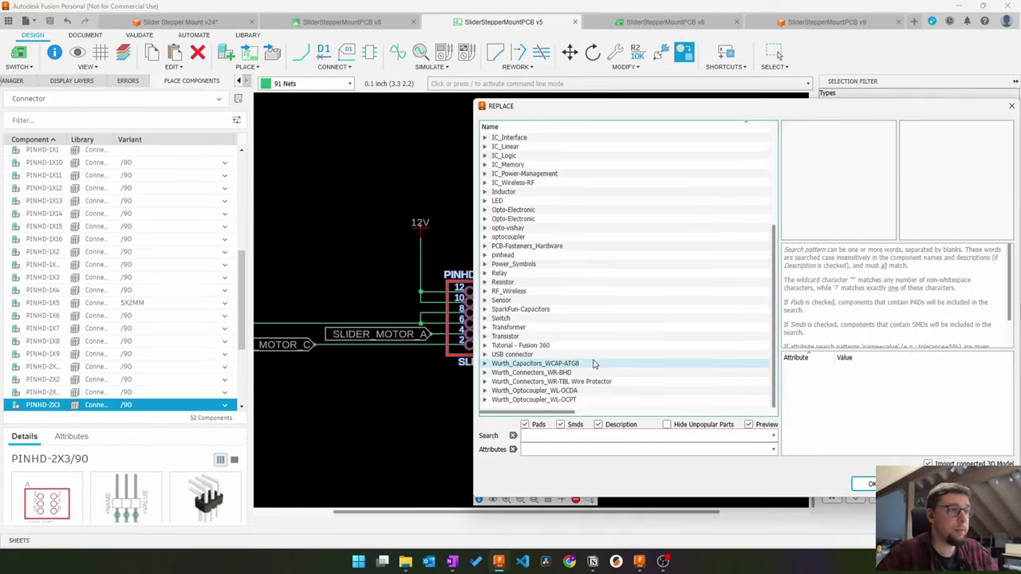
pyautogui.scroll(5, 602, 166)
pyautogui.doubleClick(506, 200)
pyautogui.moveTo(594, 110); pyautogui.dragTo(685, 114)
pyautogui.scroll(-12, 654, 279)
pyautogui.click(629, 440)
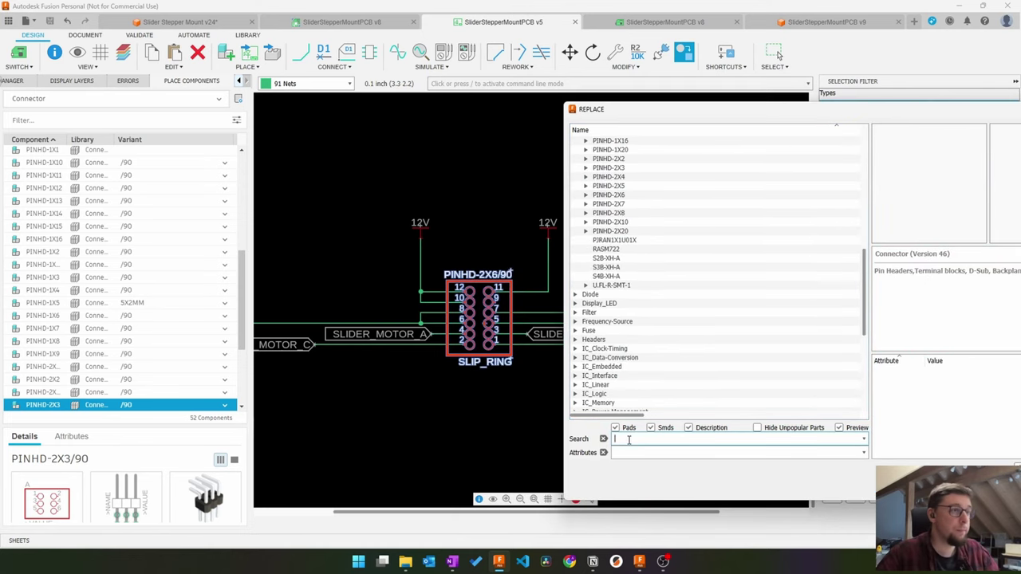
pyautogui.press('Return')
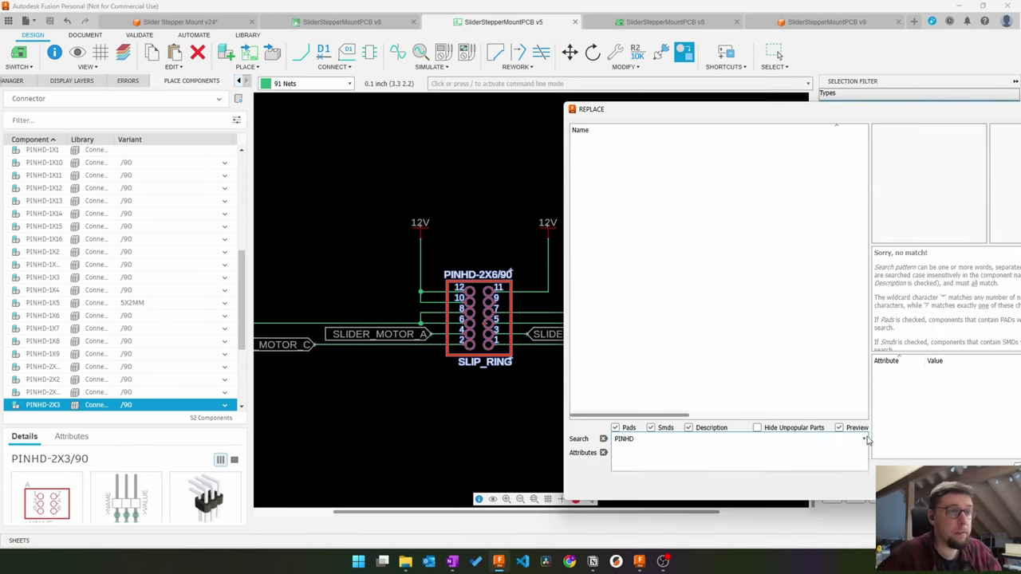
pyautogui.click(604, 439)
# Step: Replace the SLIP_RING header with the straight PINHD-2X6 variant from the Connector library
pyautogui.doubleClick(615, 204)
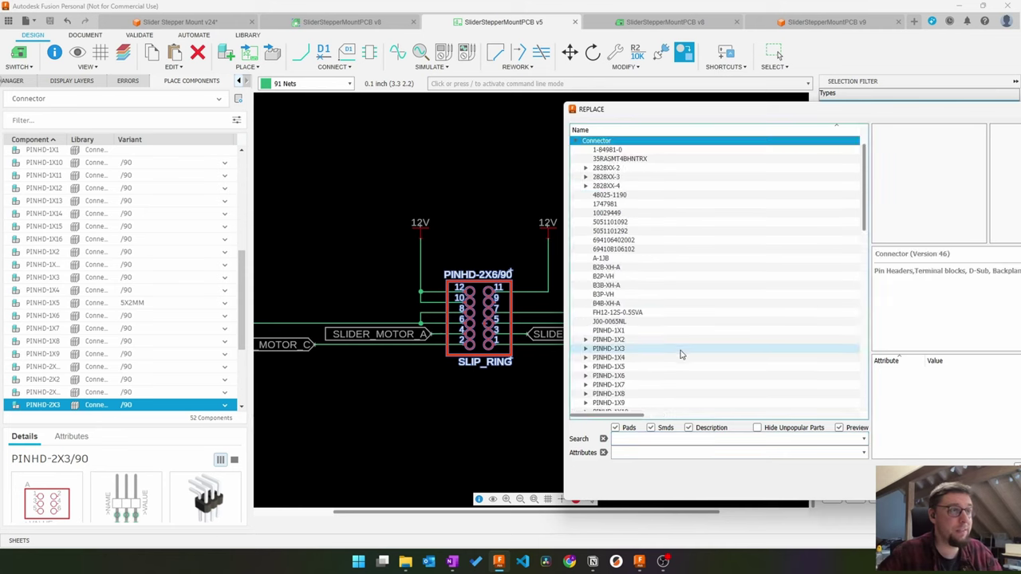
pyautogui.scroll(-7, 676, 271)
pyautogui.click(675, 332)
pyautogui.moveTo(887, 110); pyautogui.dragTo(625, 94)
pyautogui.doubleClick(364, 314)
pyautogui.click(369, 324)
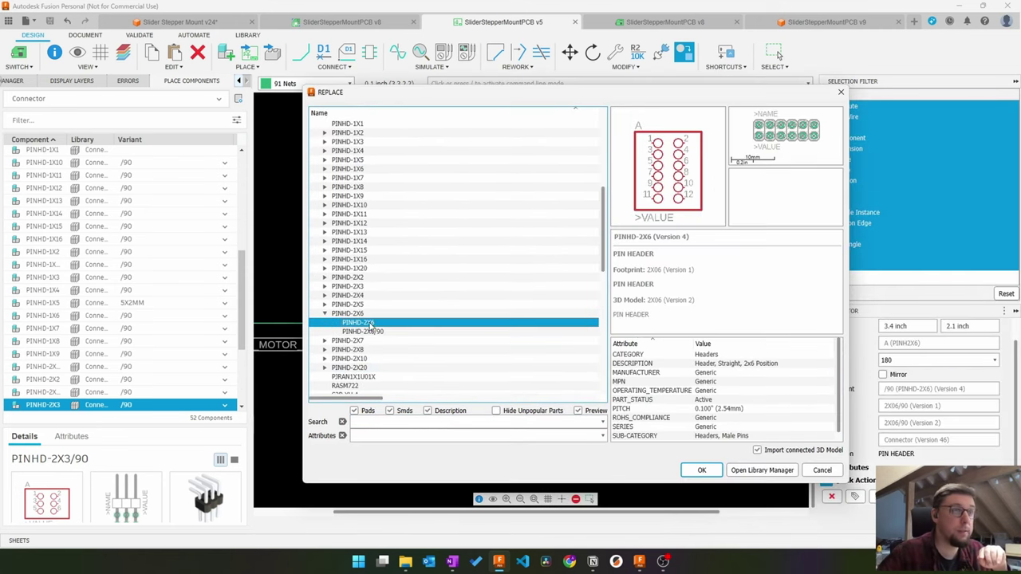
pyautogui.click(702, 471)
pyautogui.press('Escape')
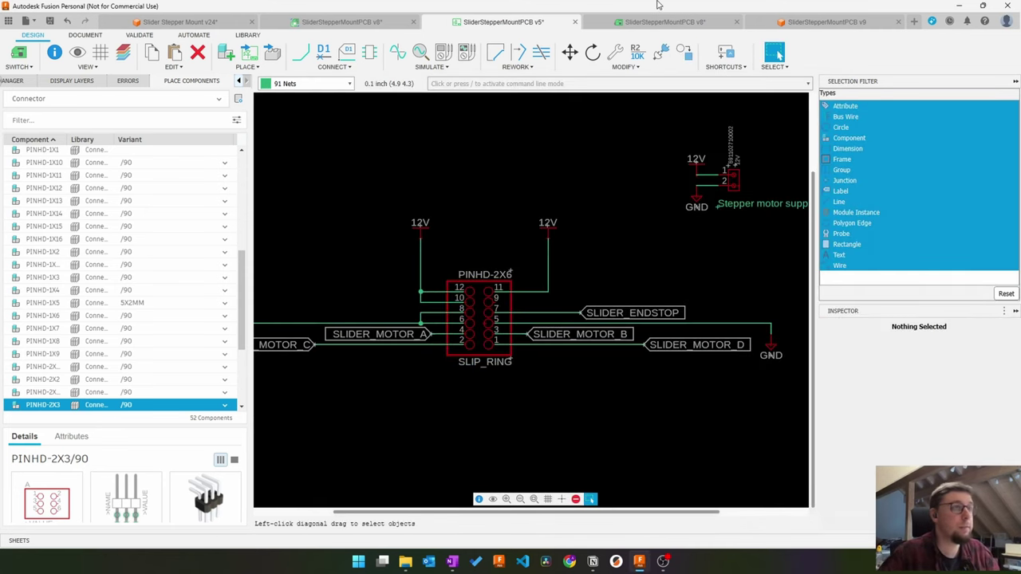
# Step: On the SliderStepperMountPCB 2D board, reshape the trace into SLIP_RING pad 3 so it passes diagonally between the pads
pyautogui.click(661, 23)
pyautogui.scroll(6, 583, 359)
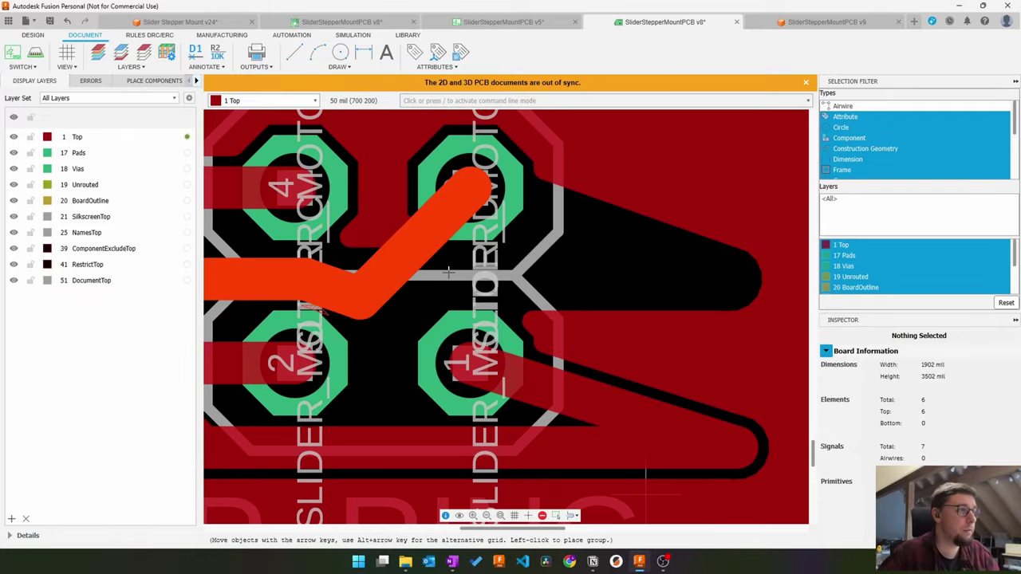
pyautogui.click(414, 240)
# Step: Set the board's grid spacing to 10 mil
pyautogui.click(35, 36)
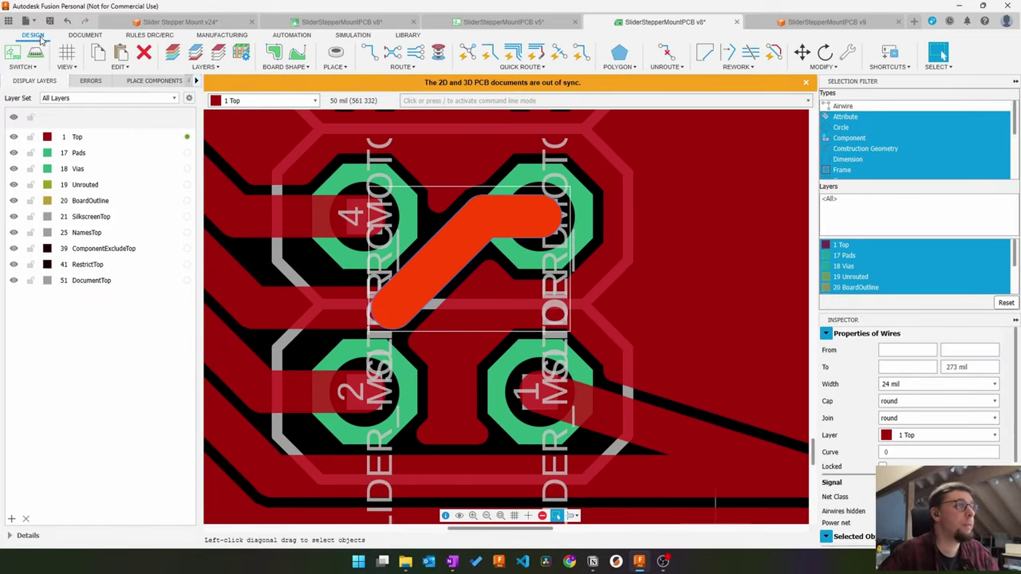
pyautogui.click(84, 35)
pyautogui.click(33, 36)
pyautogui.click(196, 80)
pyautogui.click(146, 81)
pyautogui.click(32, 81)
pyautogui.press('Delete')
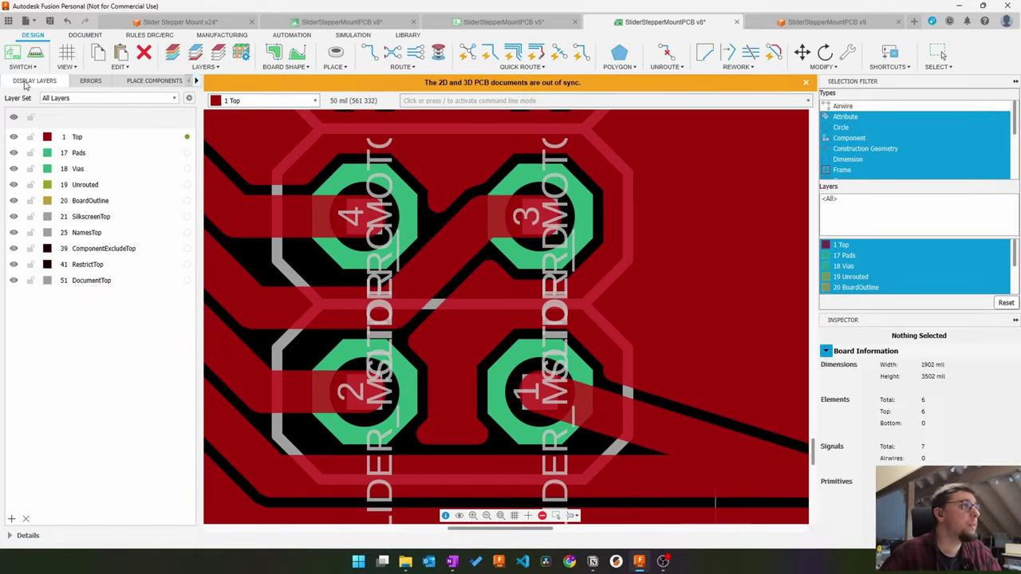
pyautogui.click(64, 68)
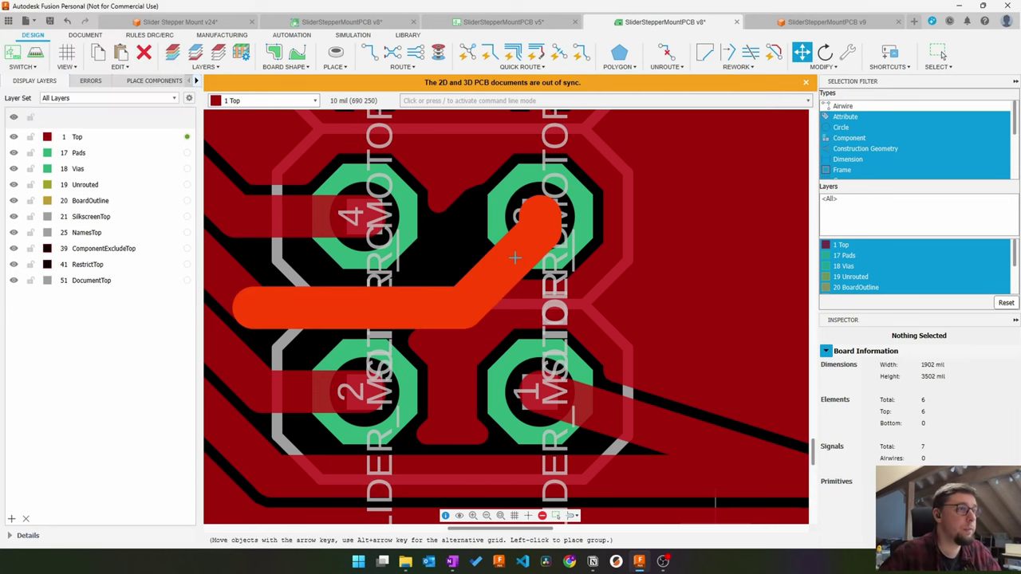
# Step: Reshape the traces into SLIP_RING pads 3 and 1 so each runs horizontally and enters its pad diagonally
pyautogui.scroll(-3, 542, 399)
pyautogui.scroll(3, 547, 422)
pyautogui.click(537, 392)
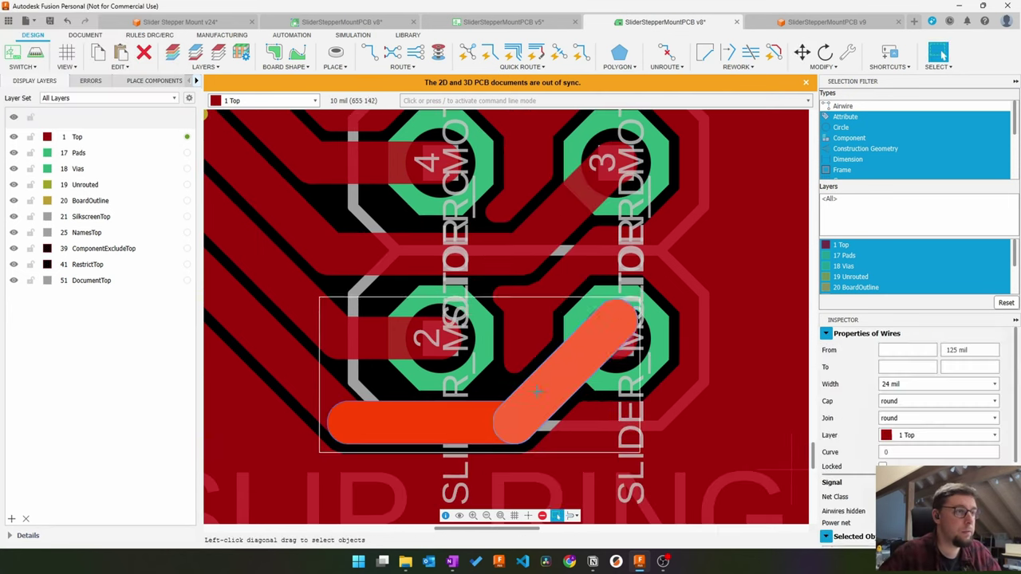
# Step: Deselect the traces and examine the reworked SLIP_RING routing and the layout of the whole board
pyautogui.press('Escape')
pyautogui.scroll(-5, 537, 390)
pyautogui.scroll(5, 669, 183)
pyautogui.click(670, 183)
pyautogui.scroll(-8, 581, 326)
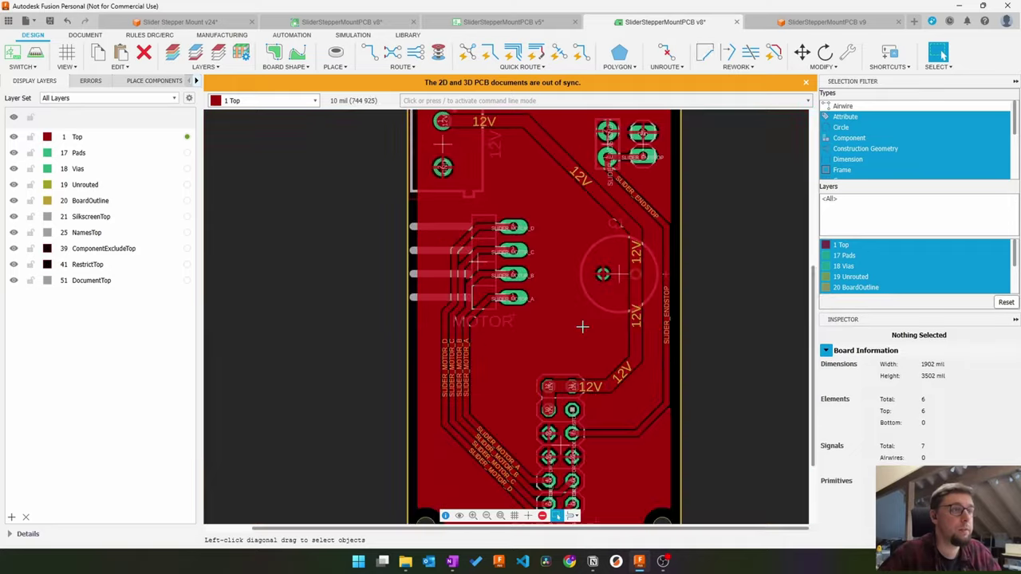
pyautogui.scroll(4, 599, 463)
pyautogui.scroll(-7, 682, 285)
pyautogui.scroll(3, 492, 305)
pyautogui.scroll(-3, 493, 306)
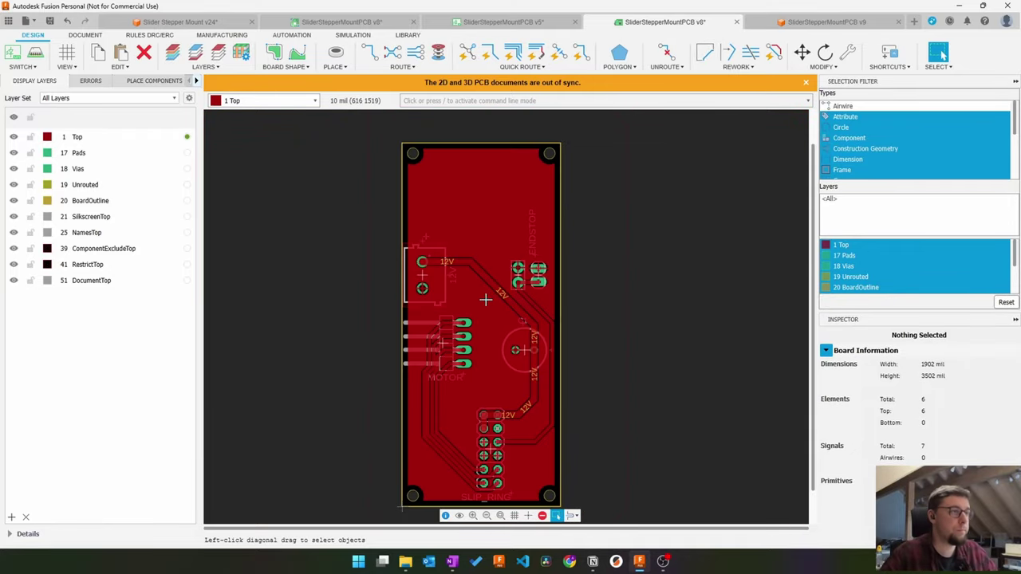
pyautogui.moveTo(481, 365); pyautogui.dragTo(489, 217, button='middle')
# Step: Push the 2D board changes to the 3D PCB and examine the straight-pin SLIP_RING header there
pyautogui.click(36, 53)
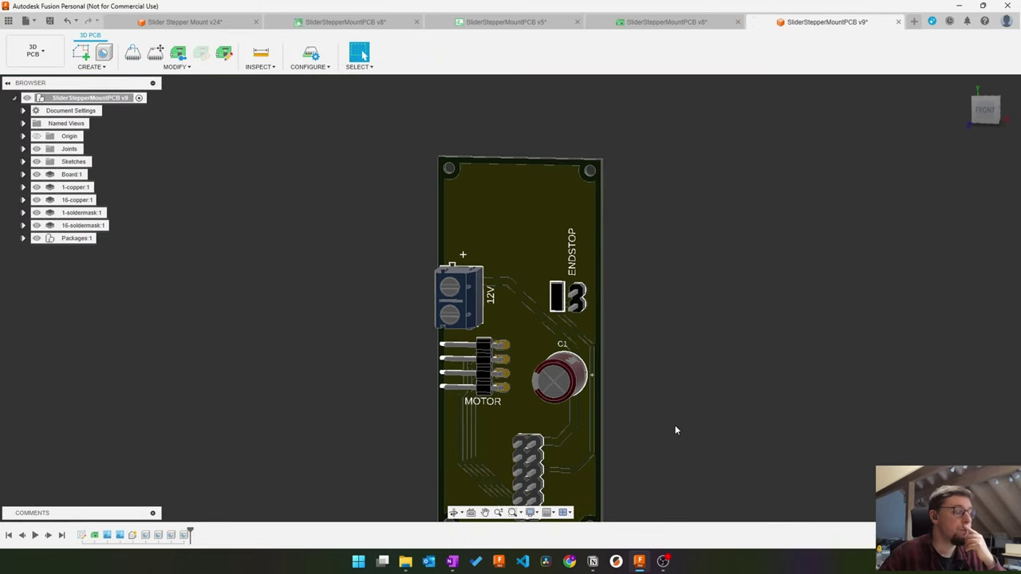
pyautogui.scroll(-2, 677, 429)
pyautogui.moveTo(677, 430); pyautogui.dragTo(647, 256, button='middle')
pyautogui.scroll(4, 641, 280)
pyautogui.keyDown('shift'); pyautogui.moveTo(606, 349); pyautogui.dragTo(647, 444, button='middle'); pyautogui.keyUp('shift')
pyautogui.scroll(-3, 602, 355)
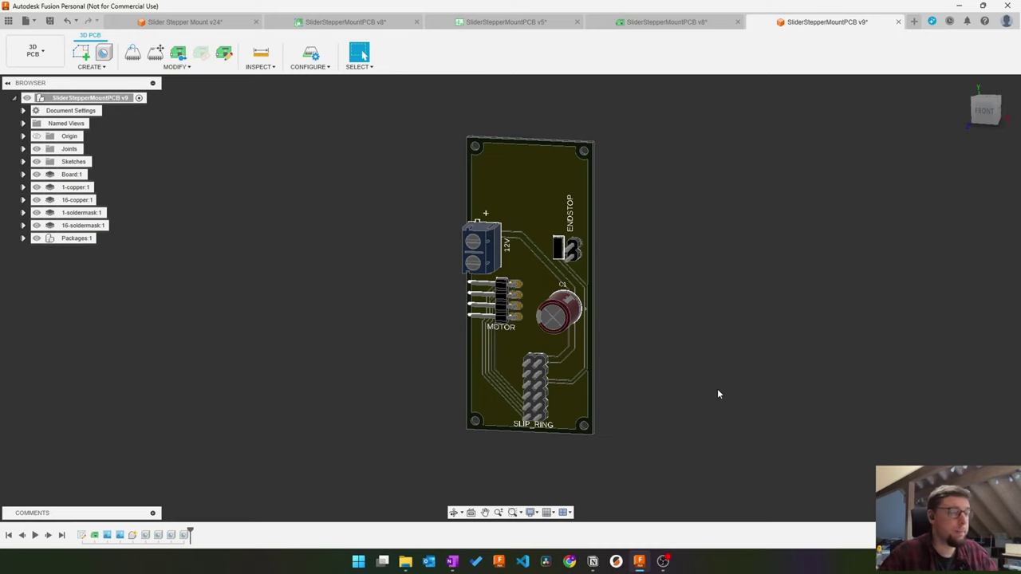
pyautogui.scroll(3, 543, 429)
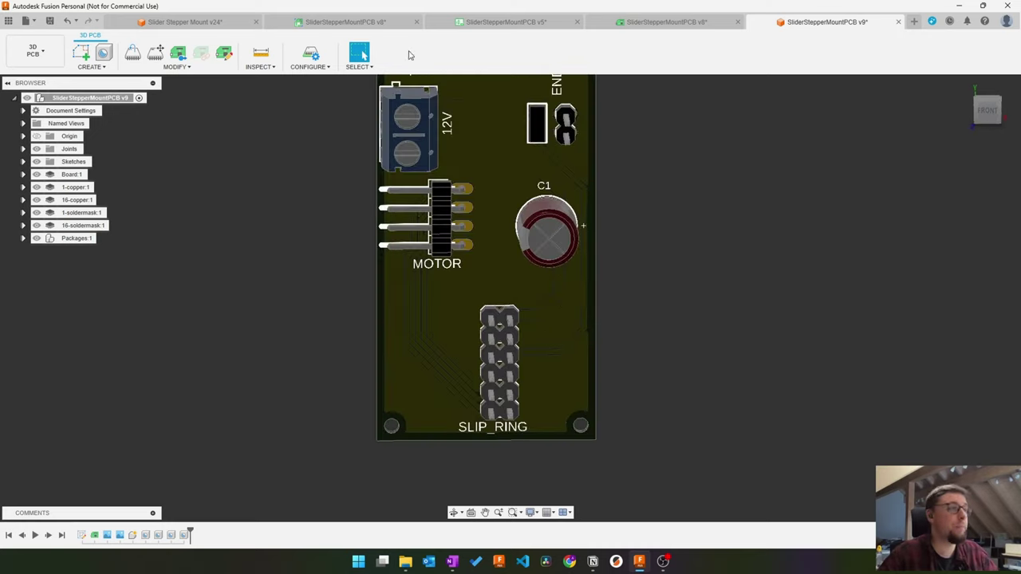
# Step: Switch to the Slider Stepper Mount design and examine how the updated PCB and its straight slip ring header fit inside the mount
pyautogui.click(185, 21)
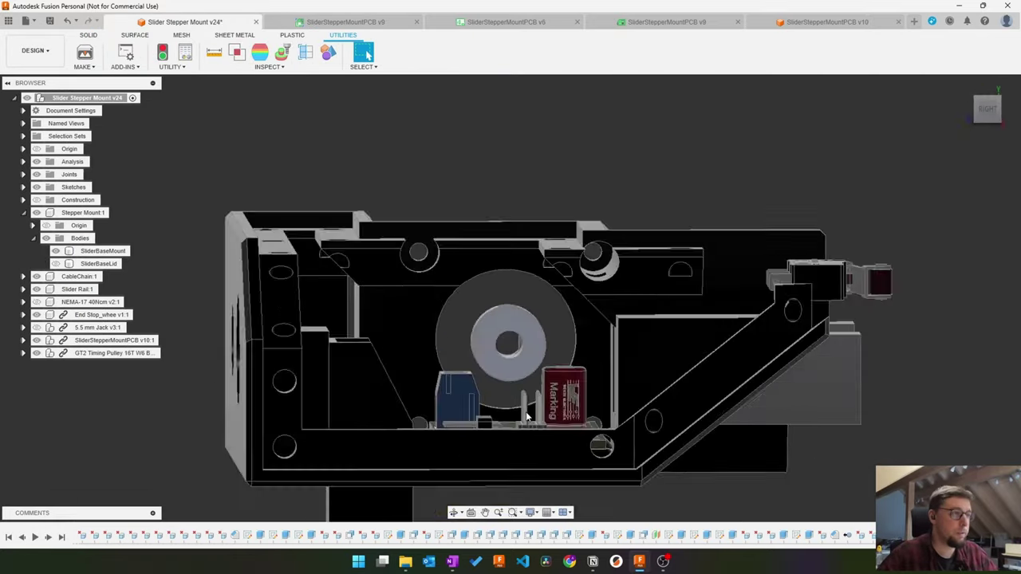
pyautogui.keyDown('shift'); pyautogui.moveTo(527, 416); pyautogui.dragTo(491, 262, button='middle'); pyautogui.keyUp('shift')
pyautogui.rightClick(490, 263)
pyautogui.click(845, 338)
pyautogui.scroll(-4, 843, 340)
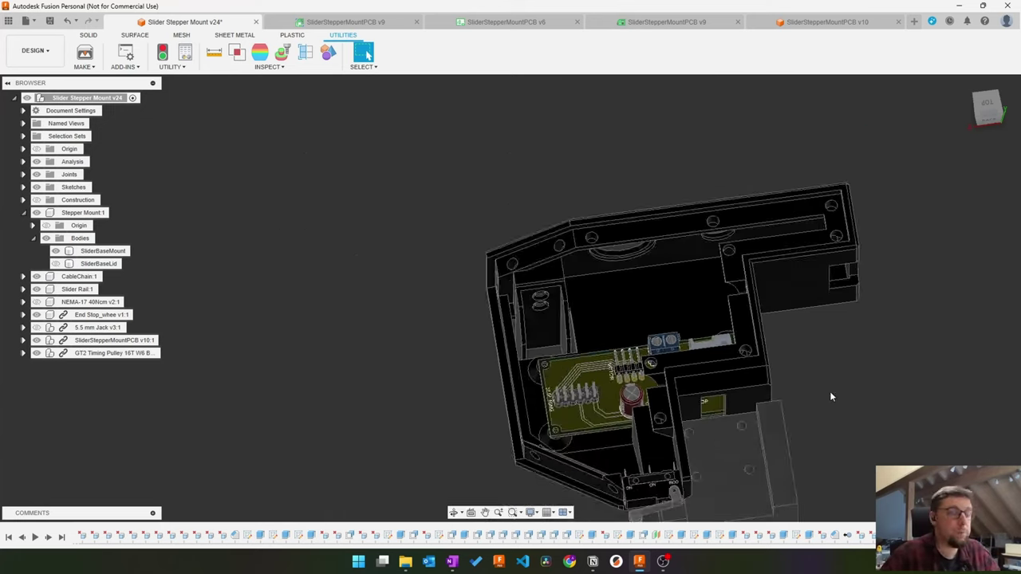
pyautogui.keyDown('shift'); pyautogui.moveTo(829, 391); pyautogui.dragTo(718, 343, button='middle'); pyautogui.keyUp('shift')
# Step: Show all hidden parts of the Slider Stepper Mount assembly, including the SliderBaseLid body, NEMA-17 motor and 5.5 mm jack
pyautogui.rightClick(65, 98)
pyautogui.click(128, 293)
pyautogui.keyDown('shift'); pyautogui.moveTo(638, 335); pyautogui.dragTo(534, 439, button='middle'); pyautogui.keyUp('shift')
pyautogui.keyDown('shift'); pyautogui.moveTo(622, 471); pyautogui.dragTo(647, 495, button='middle'); pyautogui.keyUp('shift')
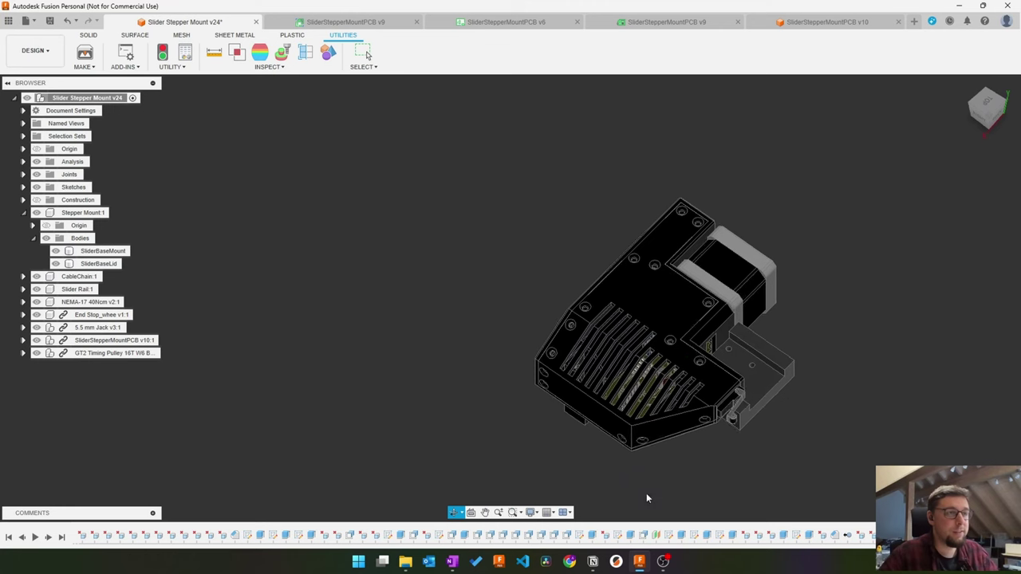
# Step: Return to the home view and save the Slider Stepper Mount design with the version description "User Saved"
pyautogui.click(963, 83)
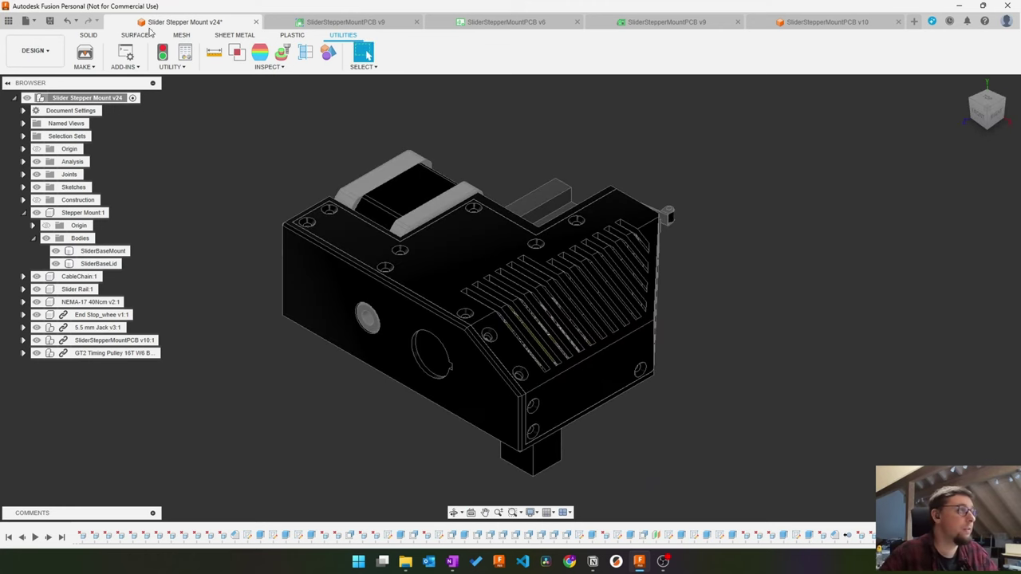
pyautogui.click(50, 21)
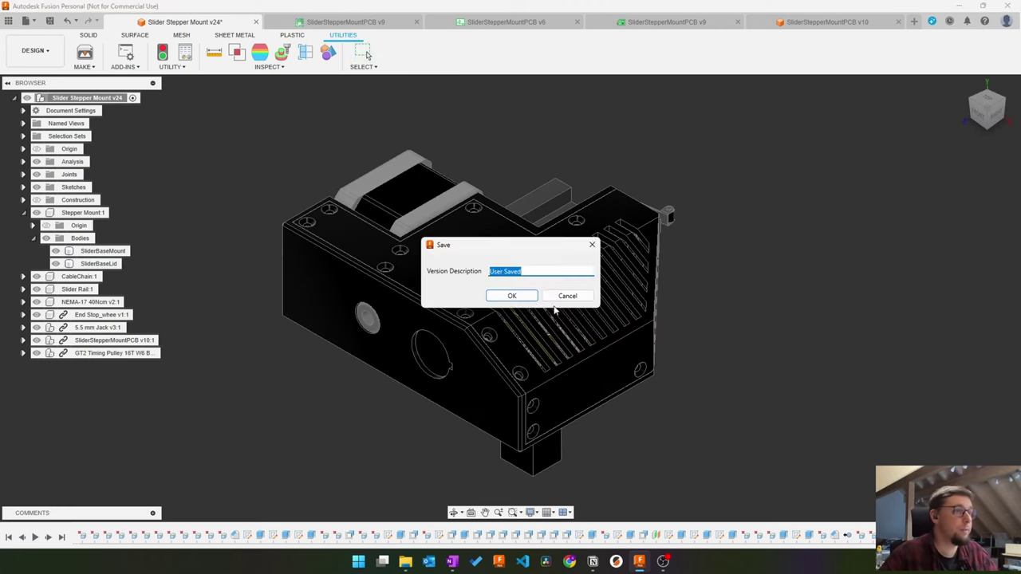
pyautogui.click(513, 295)
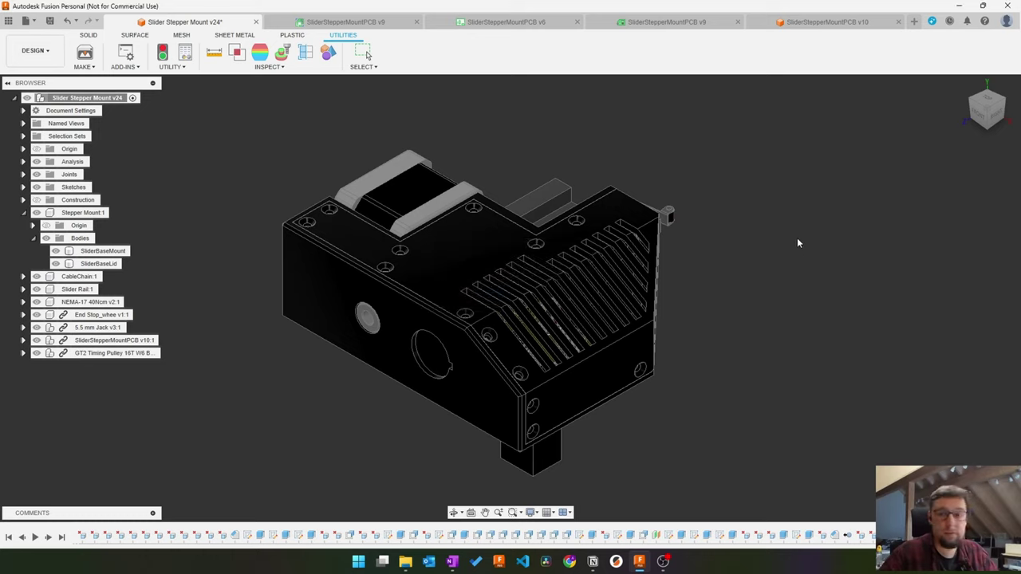